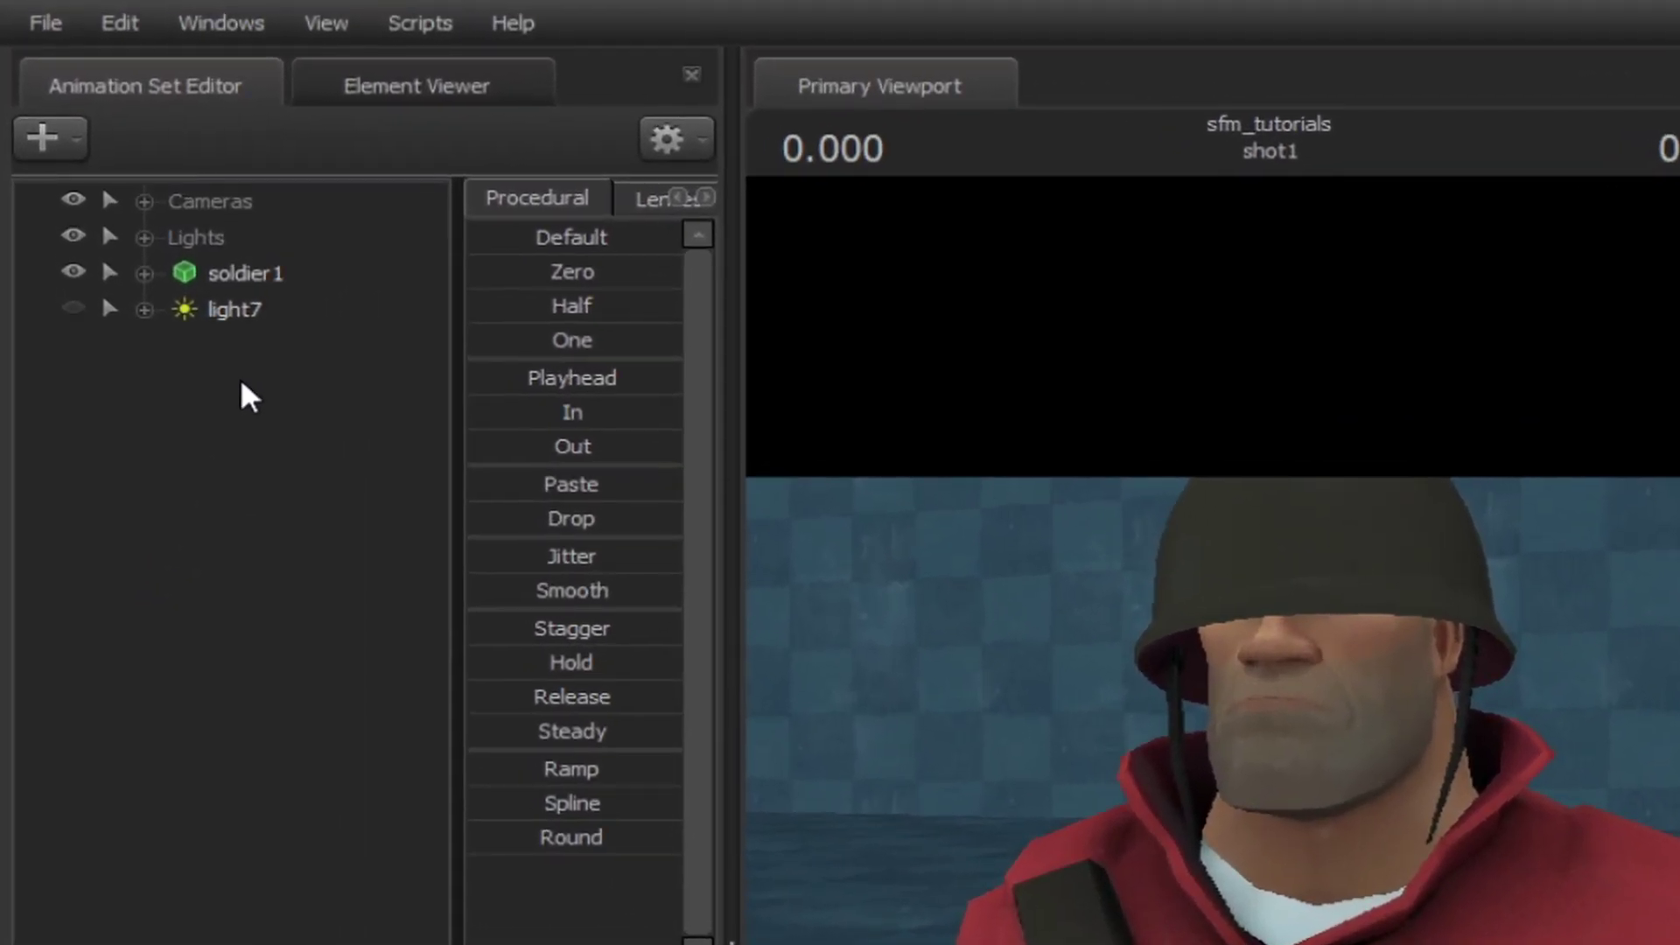
# Create an animation set for a new light and move it out of the Lights group to the root level.
pyautogui.rightClick(190, 302)
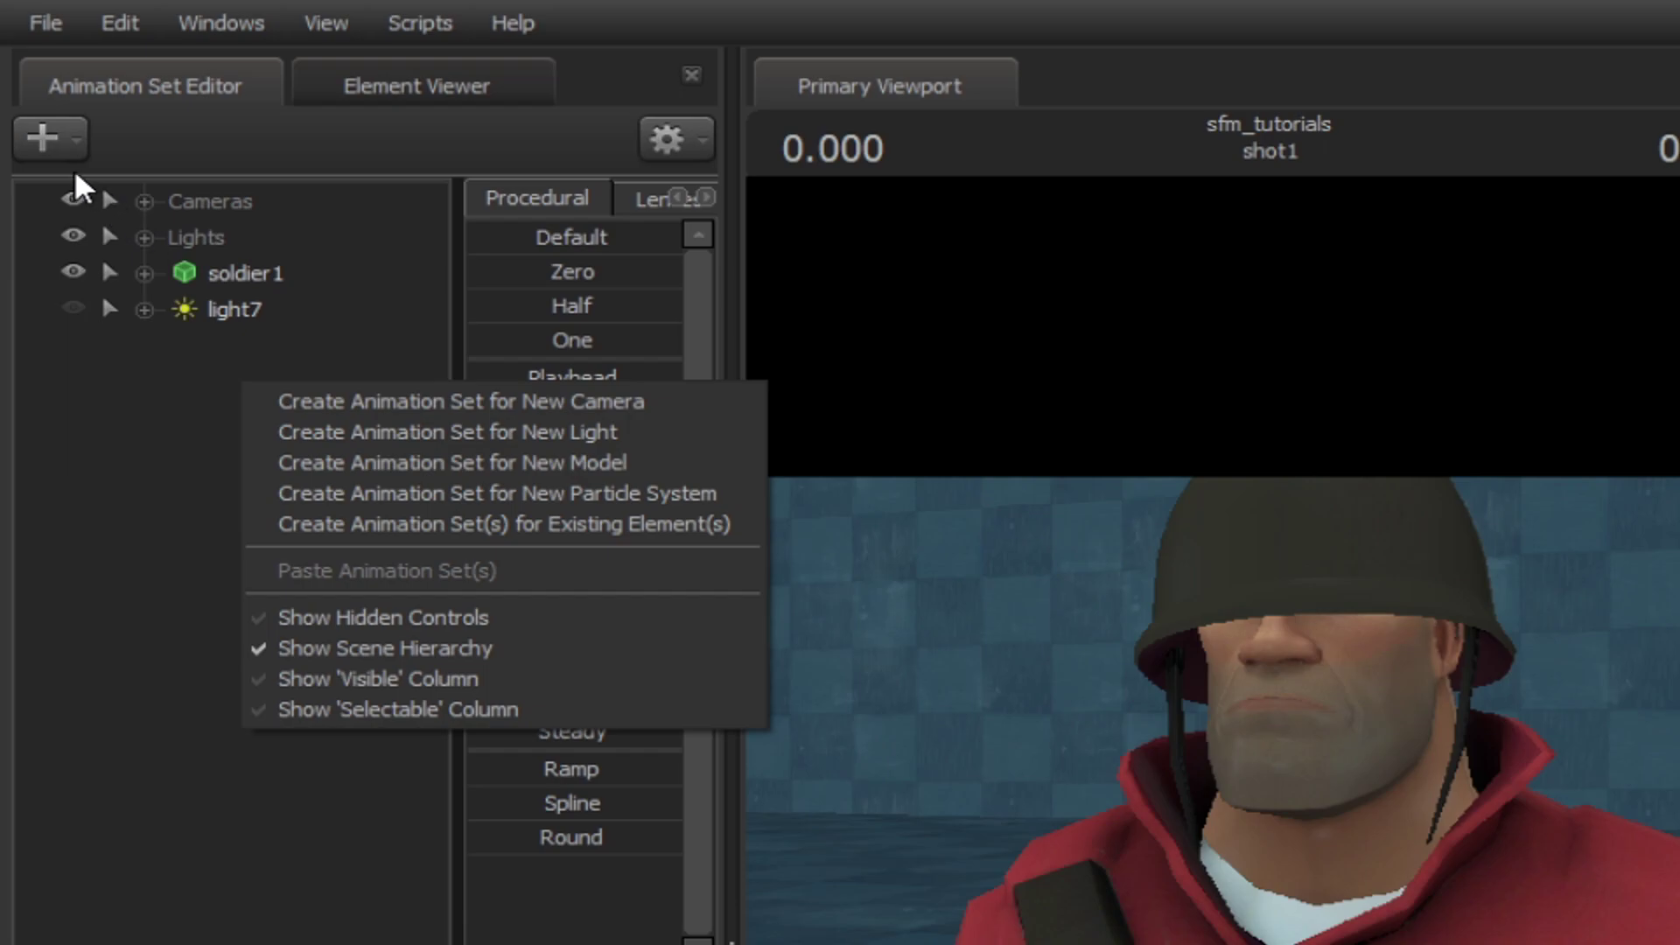
pyautogui.click(70, 125)
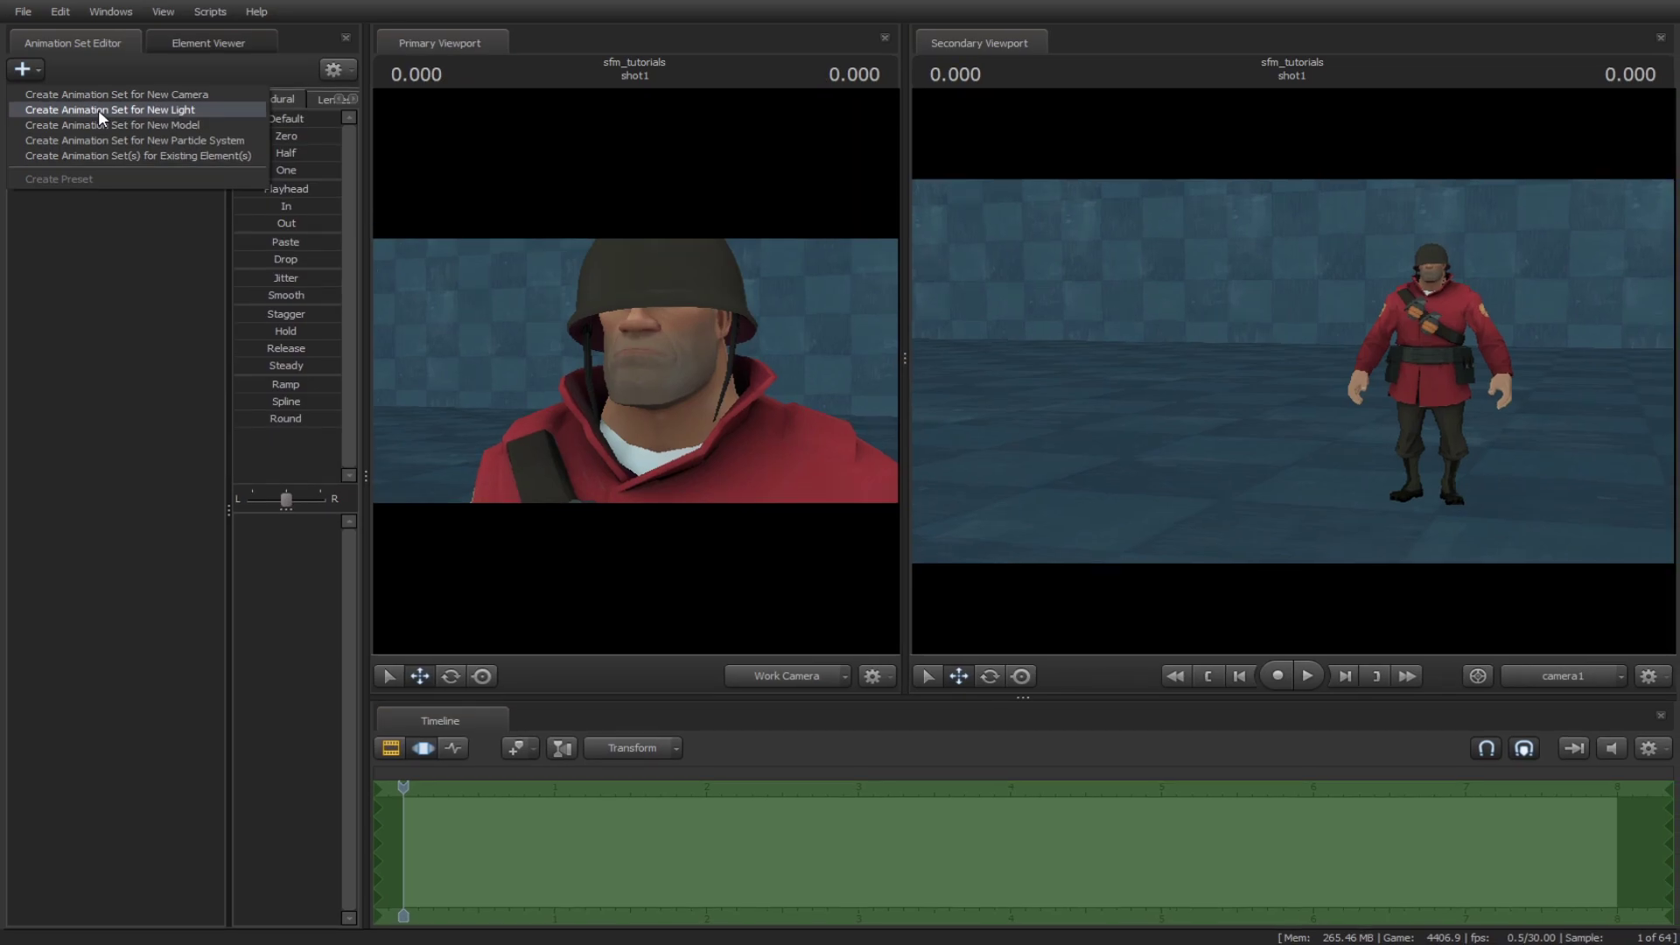
pyautogui.click(98, 109)
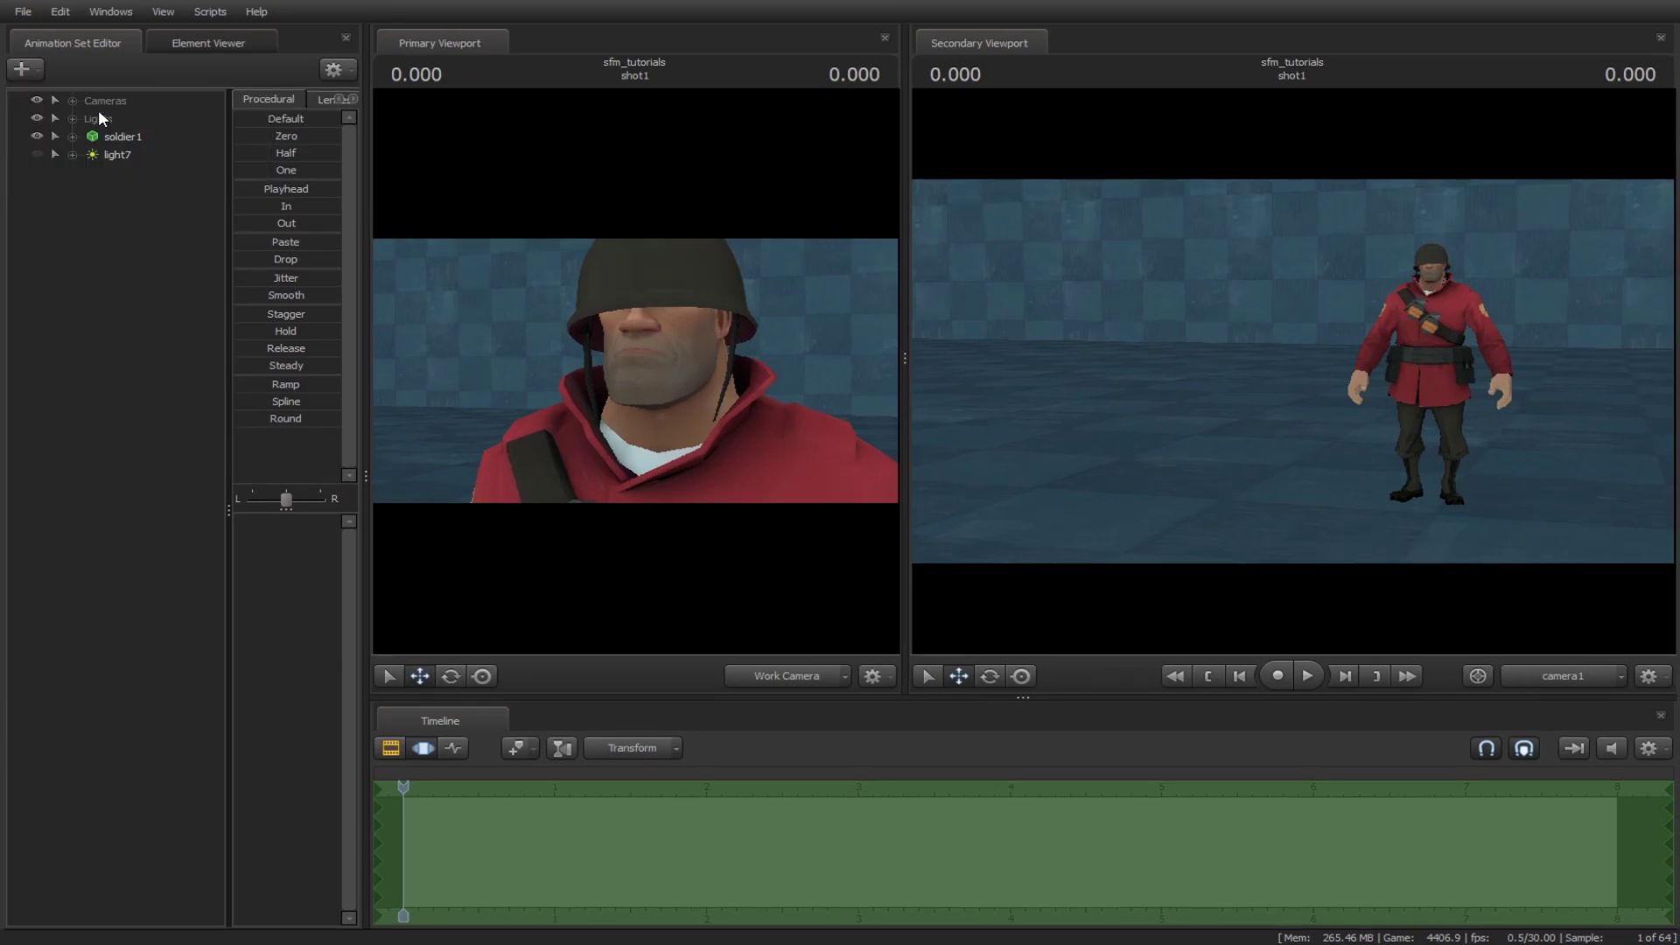
pyautogui.click(74, 119)
pyautogui.moveTo(145, 245); pyautogui.dragTo(140, 290)
# Look through light8 in the primary viewport, aim it at the soldier from the side, and return the viewport to the Work Camera.
pyautogui.moveTo(112, 172); pyautogui.dragTo(551, 323)
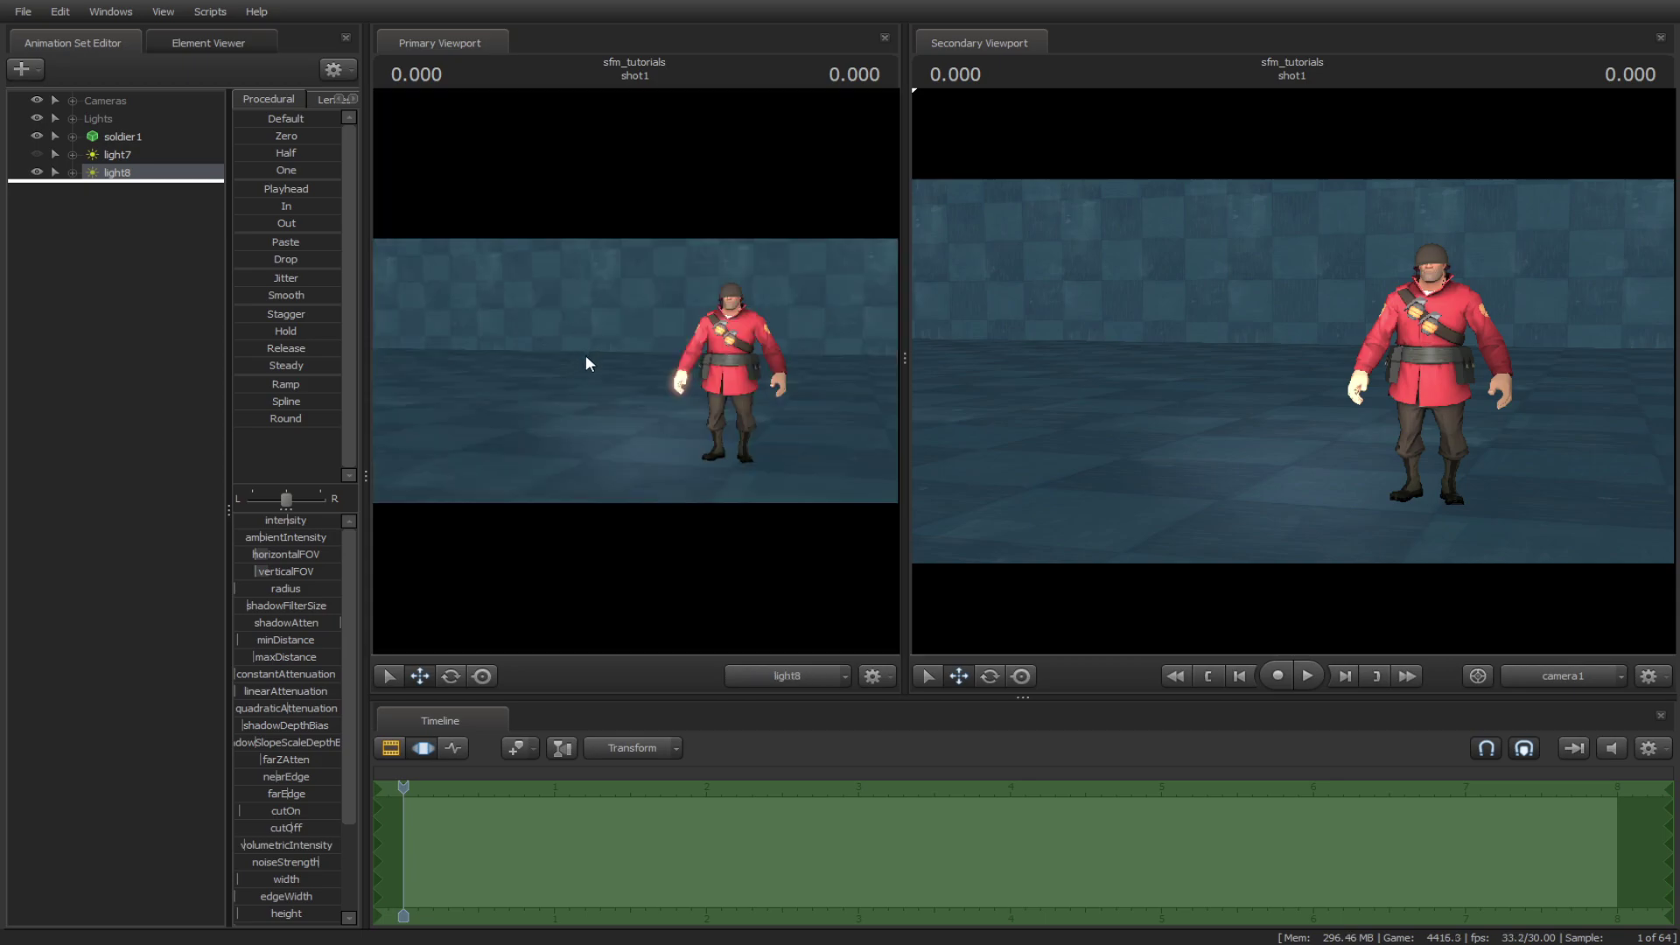
pyautogui.moveTo(564, 385); pyautogui.dragTo(555, 419)
pyautogui.press('w')
pyautogui.press('d')
pyautogui.click(798, 672)
pyautogui.click(186, 456)
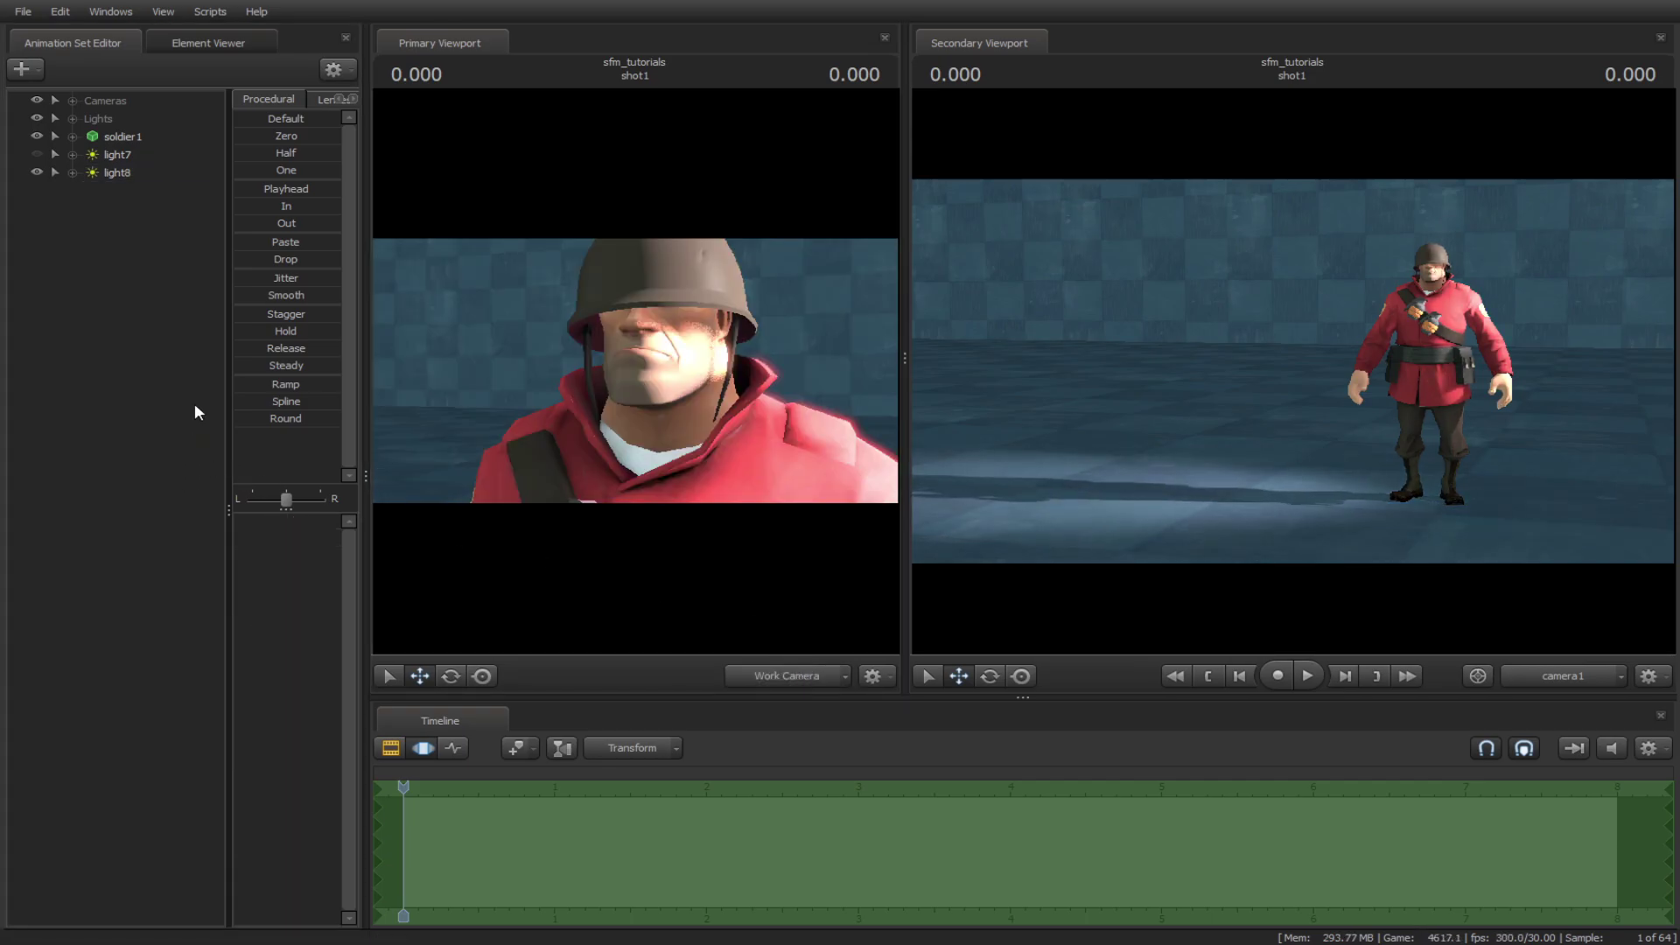
# Try out light8's intensity, ambientIntensity, horizontalFOV and verticalFOV sliders, resetting them to default.
pyautogui.click(136, 177)
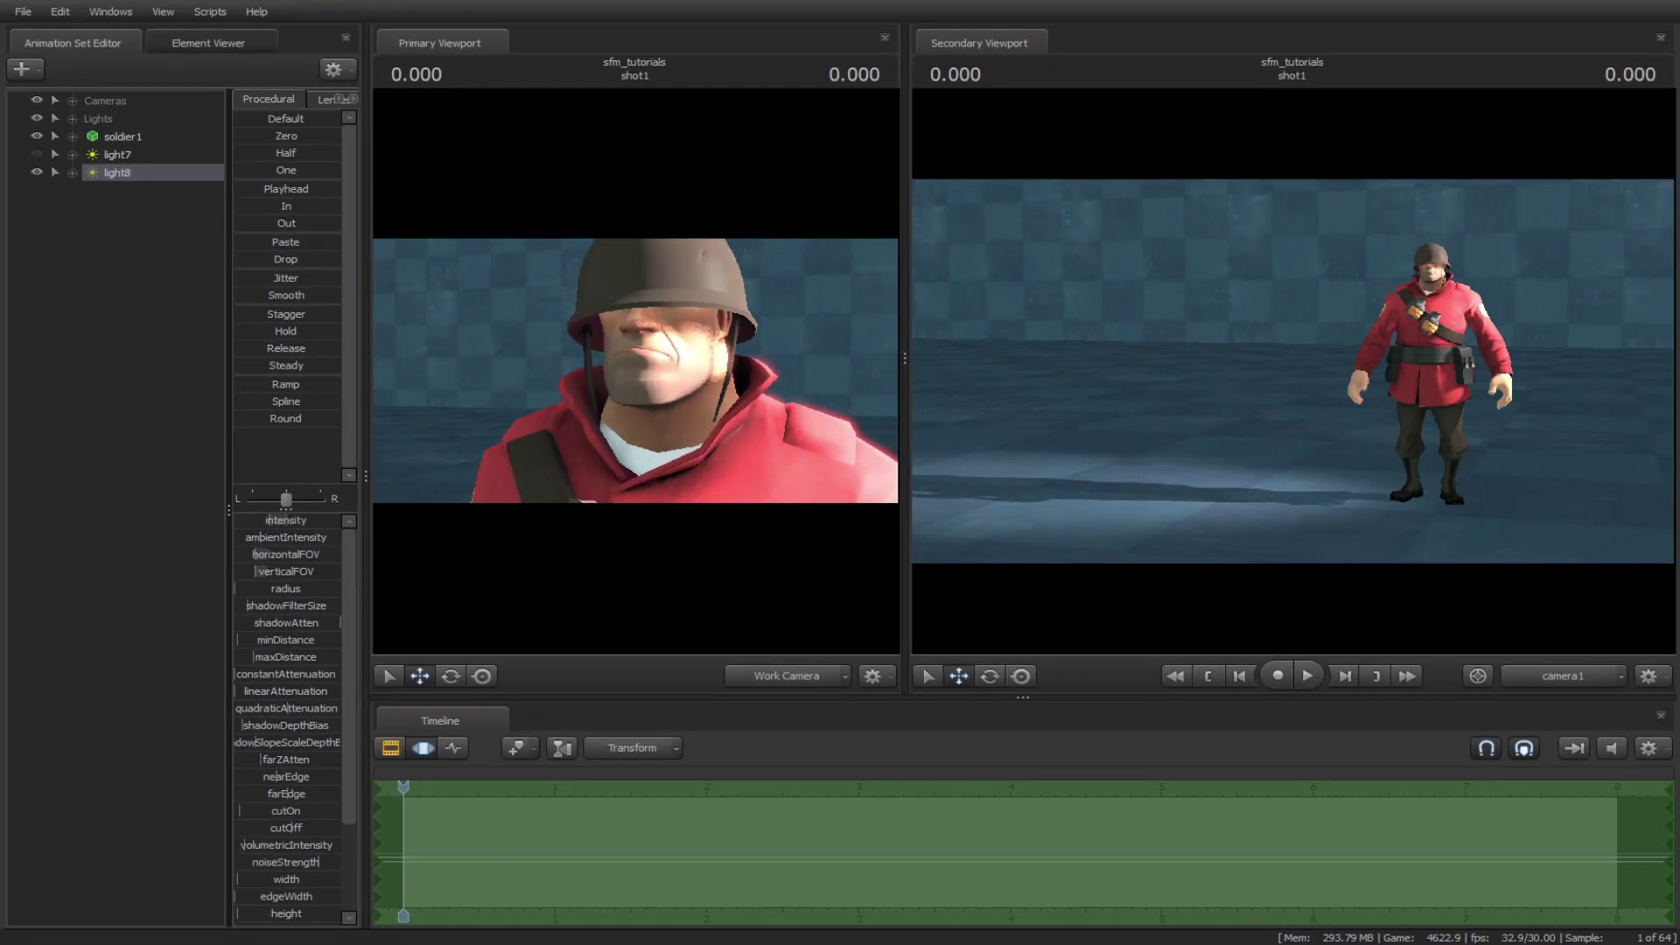
pyautogui.moveTo(246, 521); pyautogui.dragTo(303, 521)
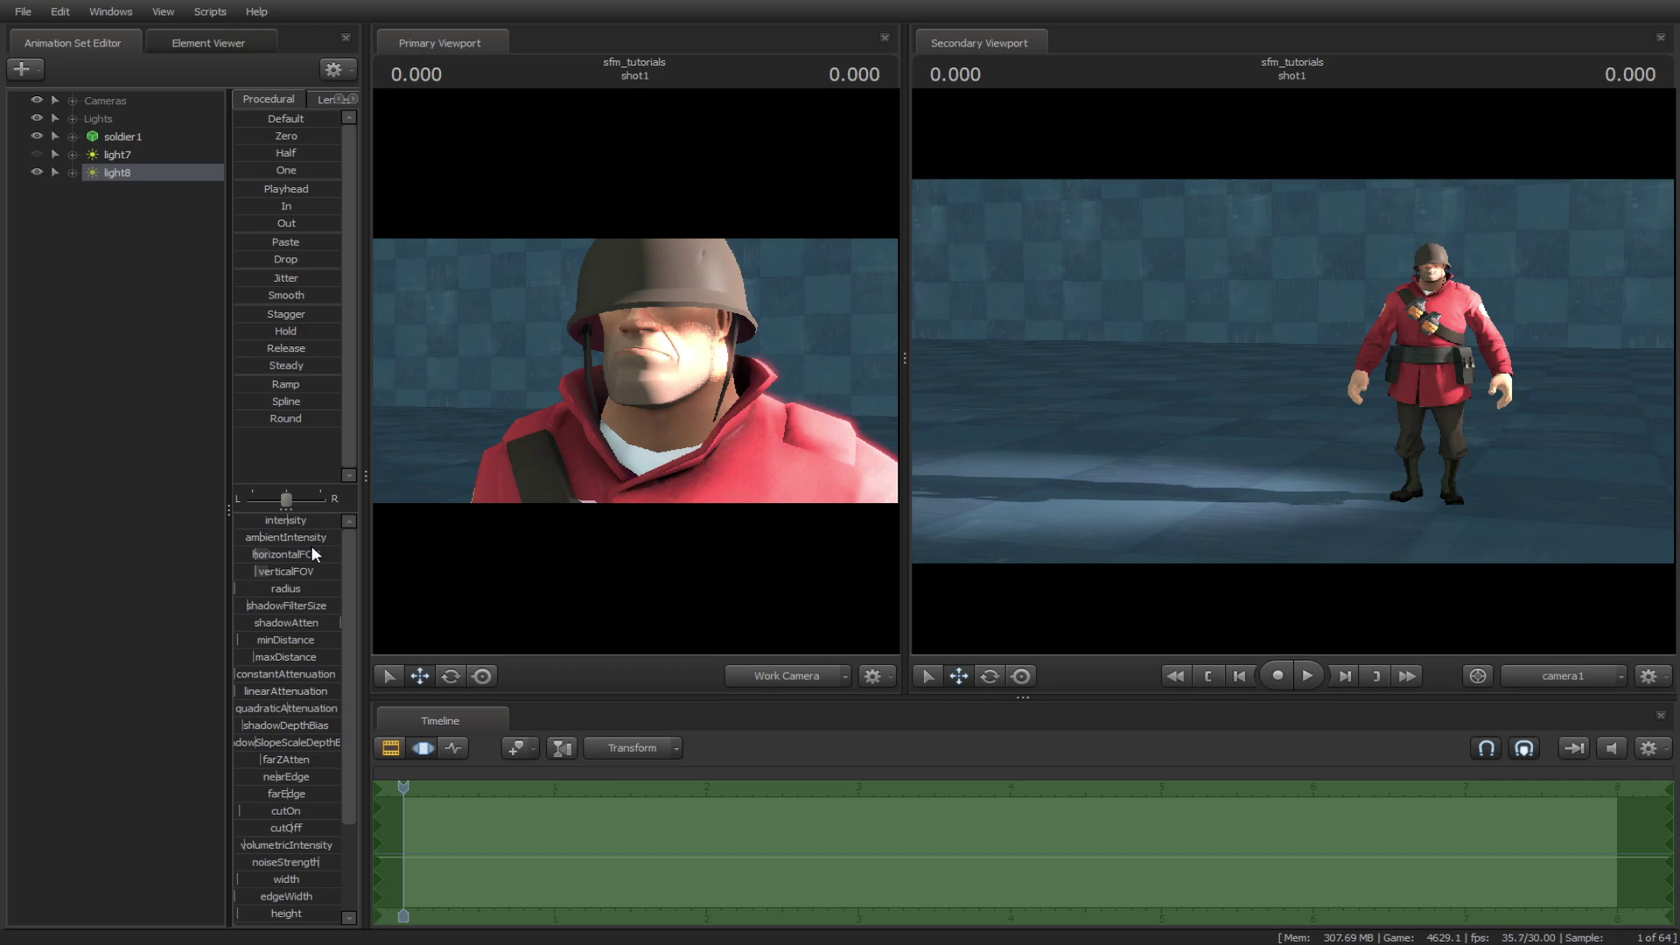
pyautogui.moveTo(261, 537)
pyautogui.mouseDown()
pyautogui.moveTo(296, 537)
pyautogui.moveTo(238, 538)
pyautogui.moveTo(282, 541)
pyautogui.moveTo(297, 571)
pyautogui.moveTo(308, 544)
pyautogui.moveTo(249, 554)
pyautogui.moveTo(303, 572)
pyautogui.moveTo(261, 571)
pyautogui.mouseUp()
pyautogui.rightClick(282, 543)
pyautogui.click(286, 547)
pyautogui.rightClick(279, 557)
pyautogui.click(289, 566)
pyautogui.rightClick(280, 574)
pyautogui.click(280, 577)
# Raise light8's radius and compare the shadow softness by switching the timeline between the Motion Editor and Clip Editor.
pyautogui.moveTo(237, 588); pyautogui.dragTo(273, 588)
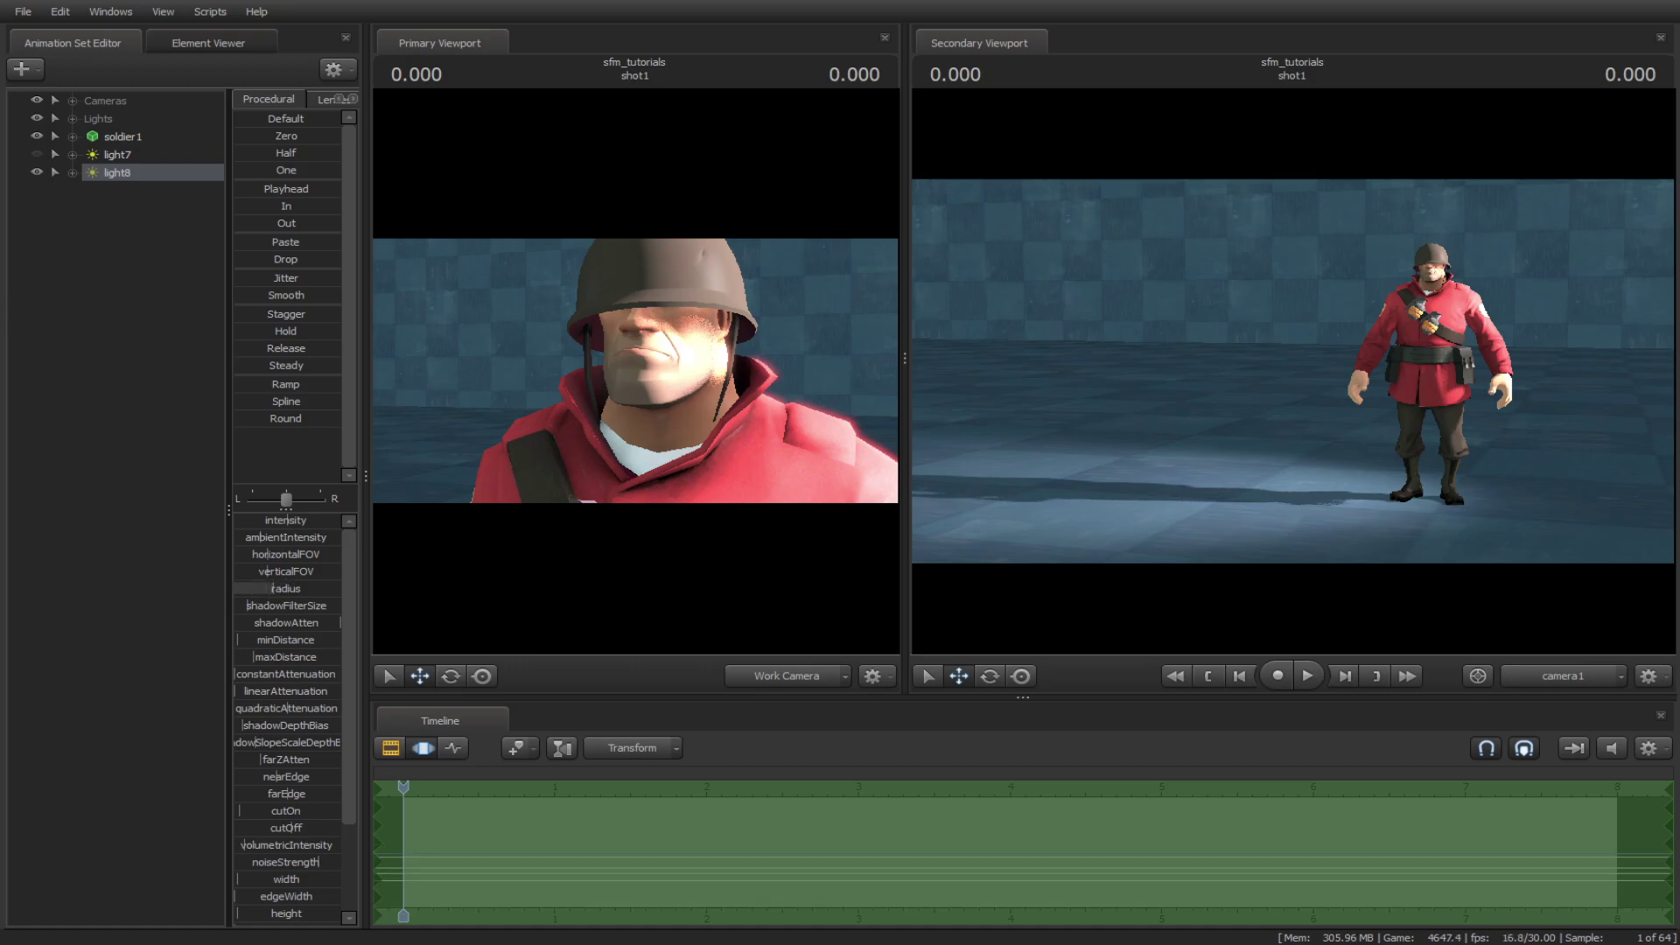
pyautogui.click(423, 748)
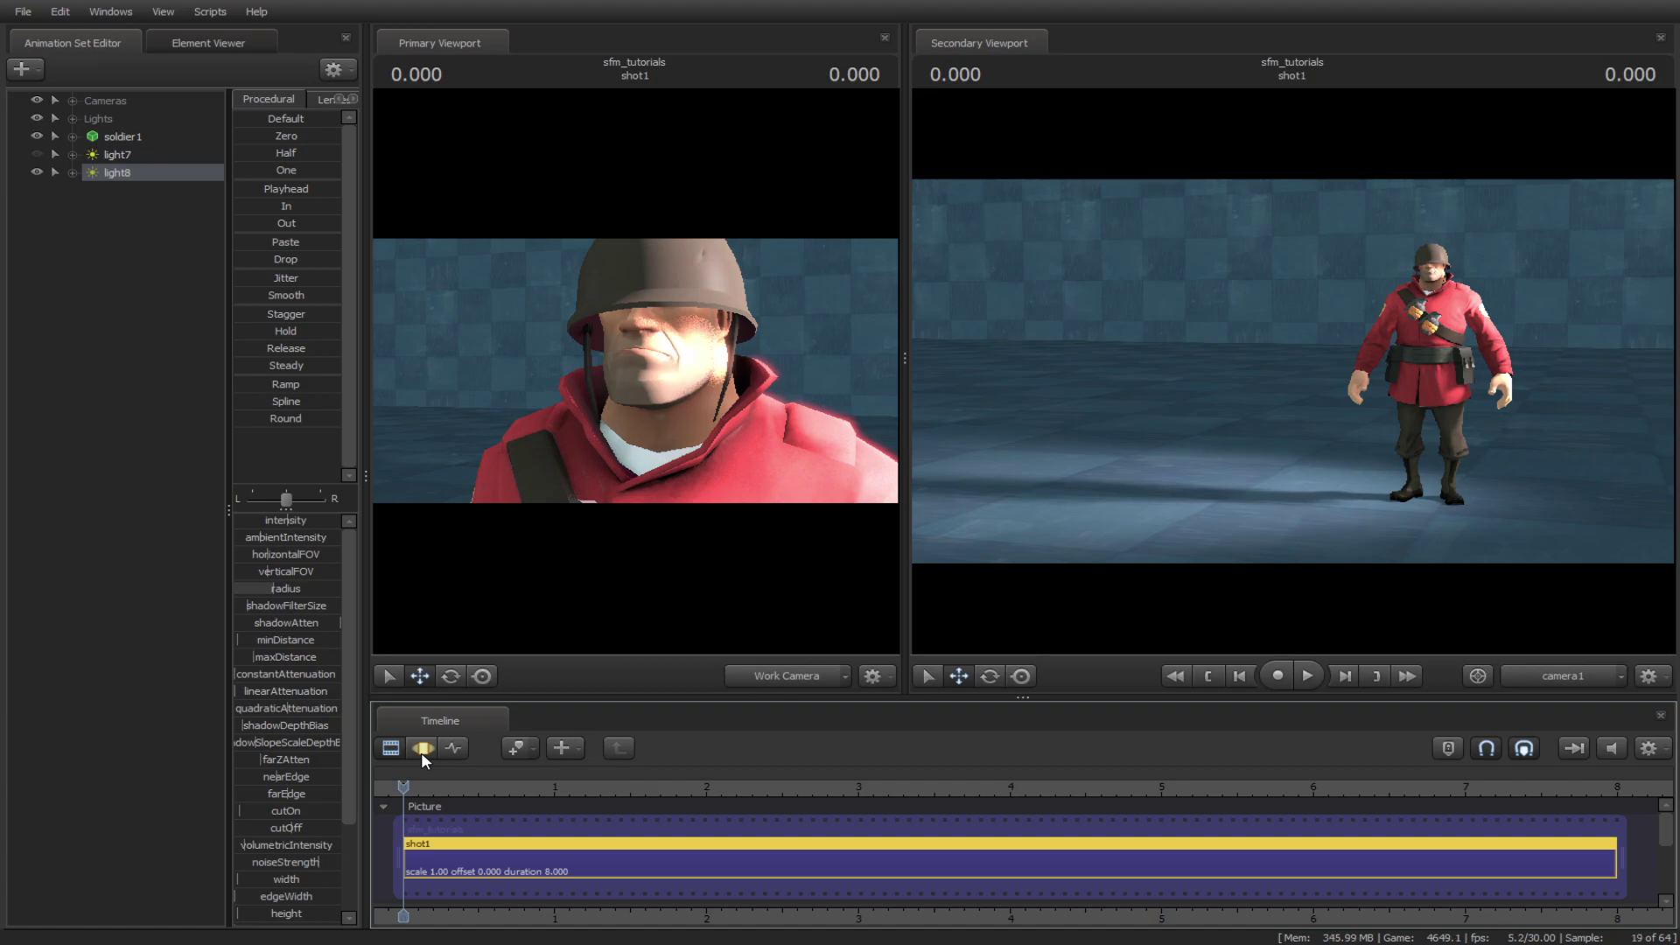
pyautogui.click(422, 750)
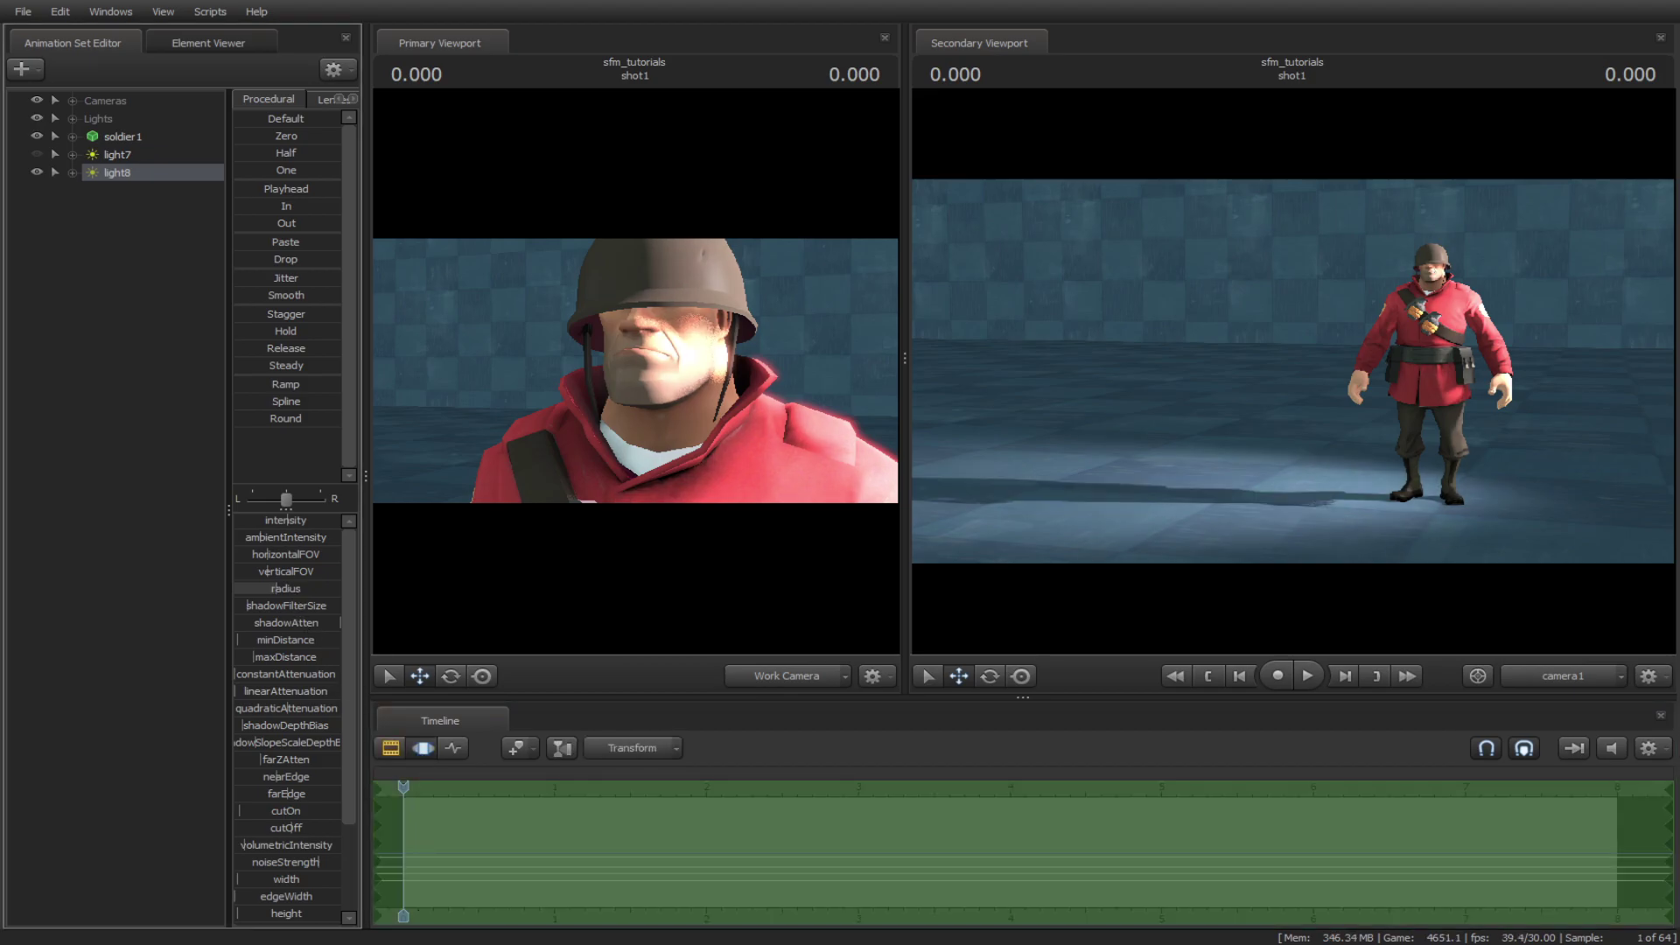
pyautogui.click(423, 749)
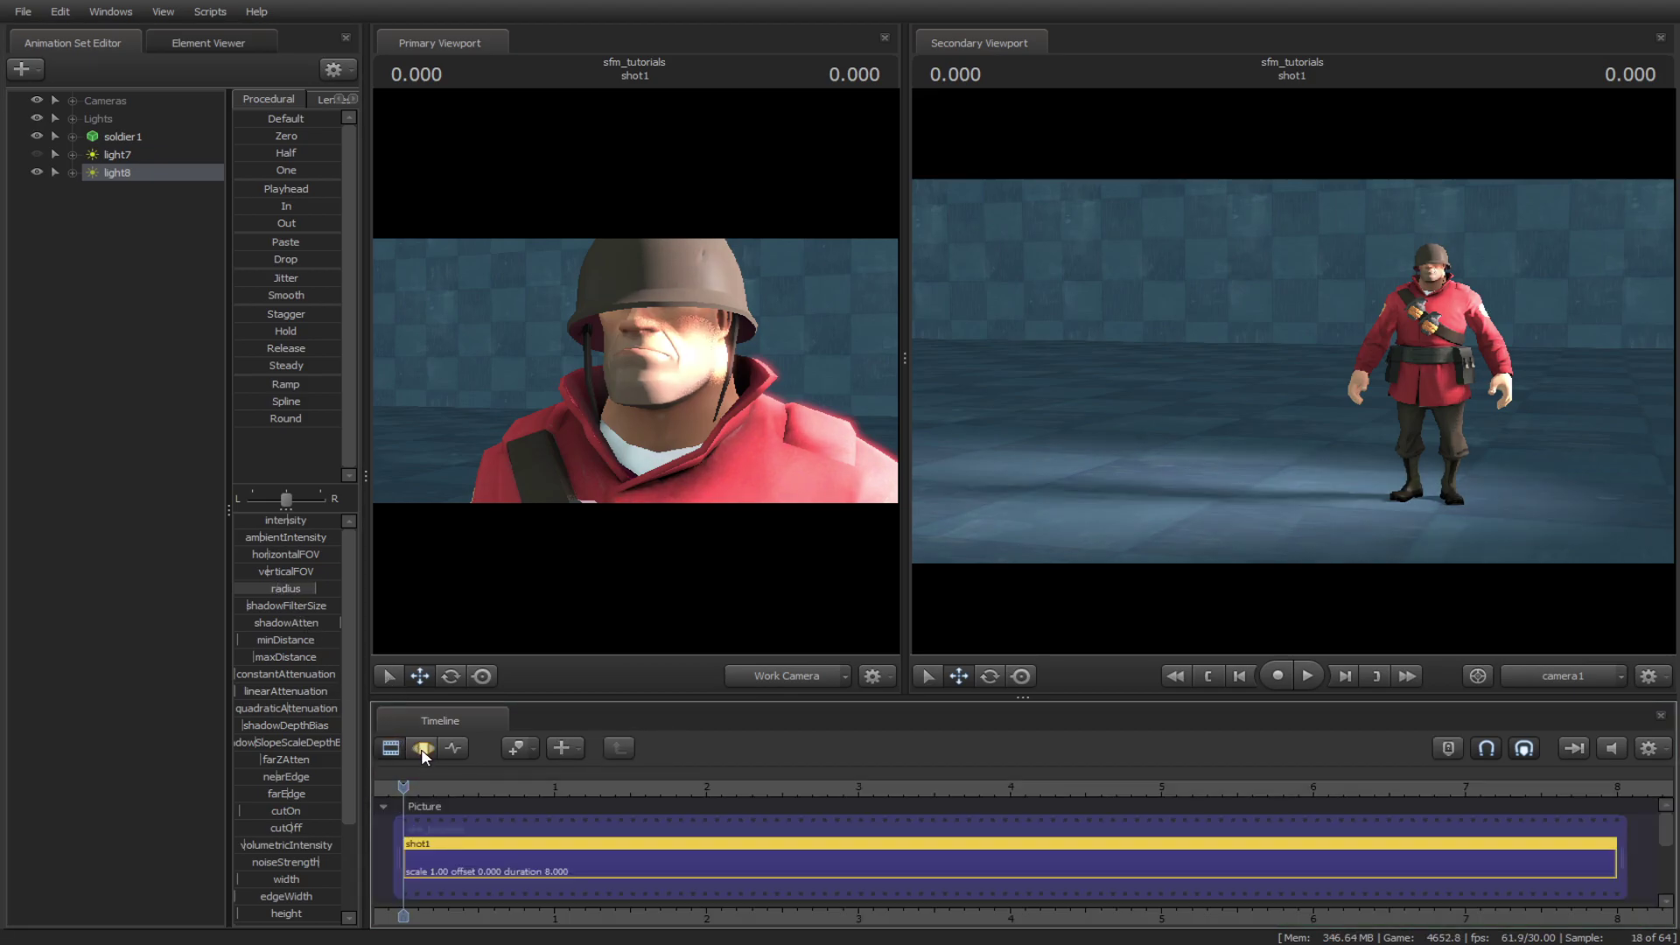
pyautogui.click(423, 749)
# Try out light8's shadowFilterSize and shadowAtten sliders, resetting shadowAtten to default.
pyautogui.moveTo(313, 598); pyautogui.dragTo(244, 605)
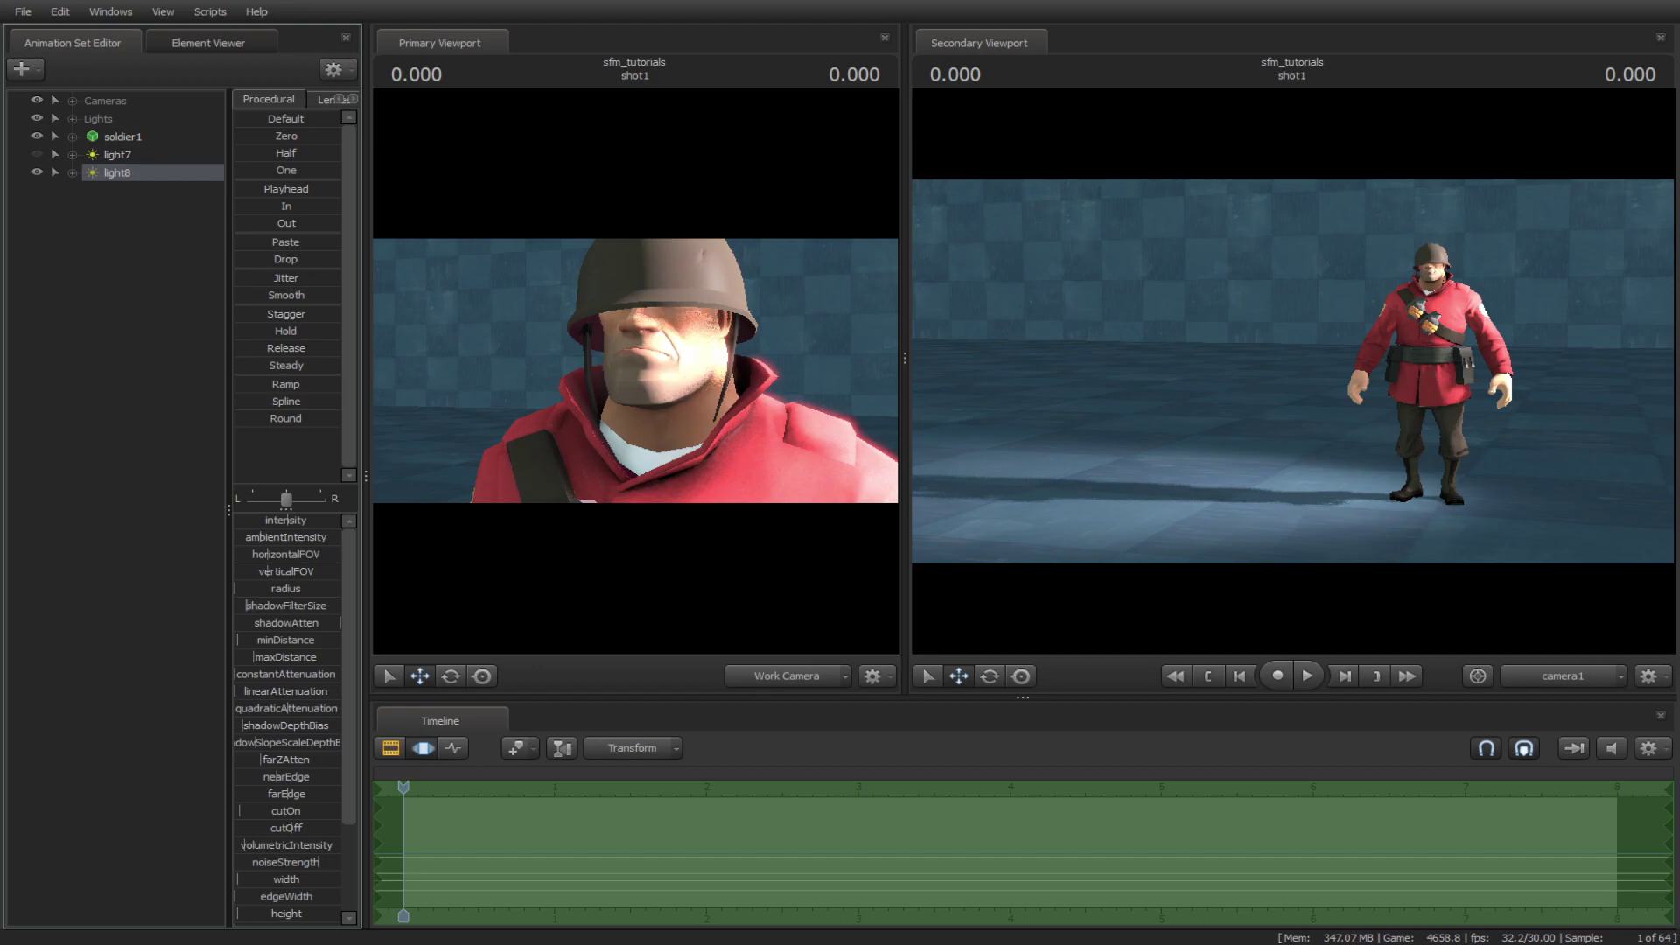
pyautogui.moveTo(234, 606)
pyautogui.mouseDown()
pyautogui.moveTo(319, 622)
pyautogui.moveTo(234, 622)
pyautogui.mouseUp()
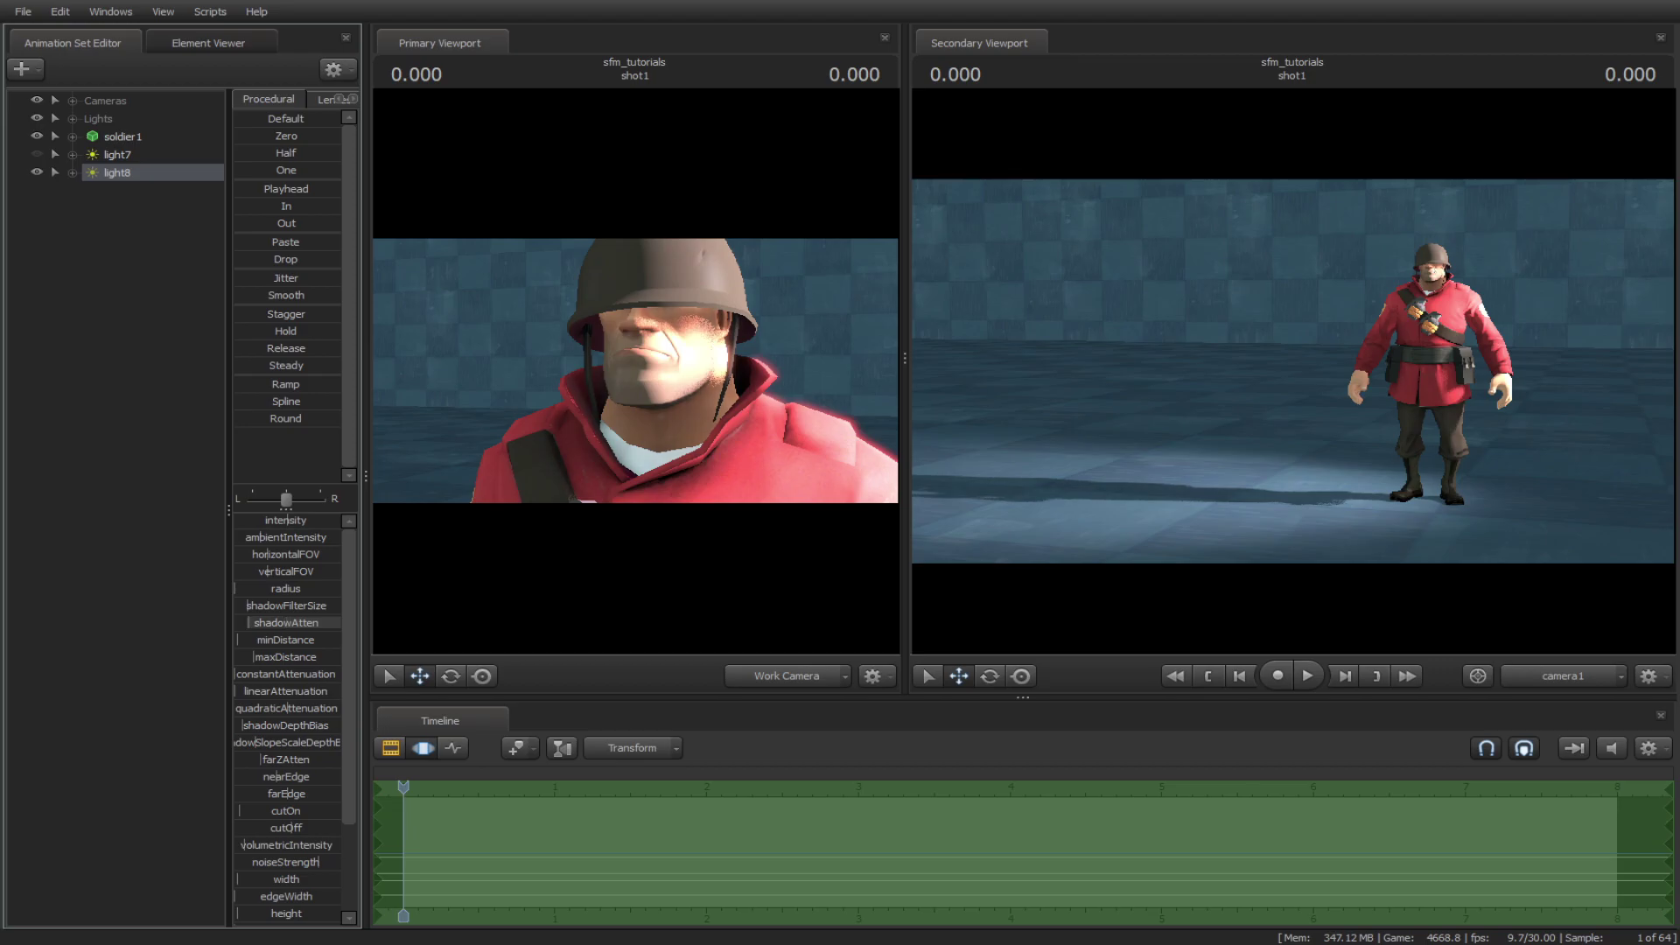
pyautogui.rightClick(266, 622)
pyautogui.click(286, 636)
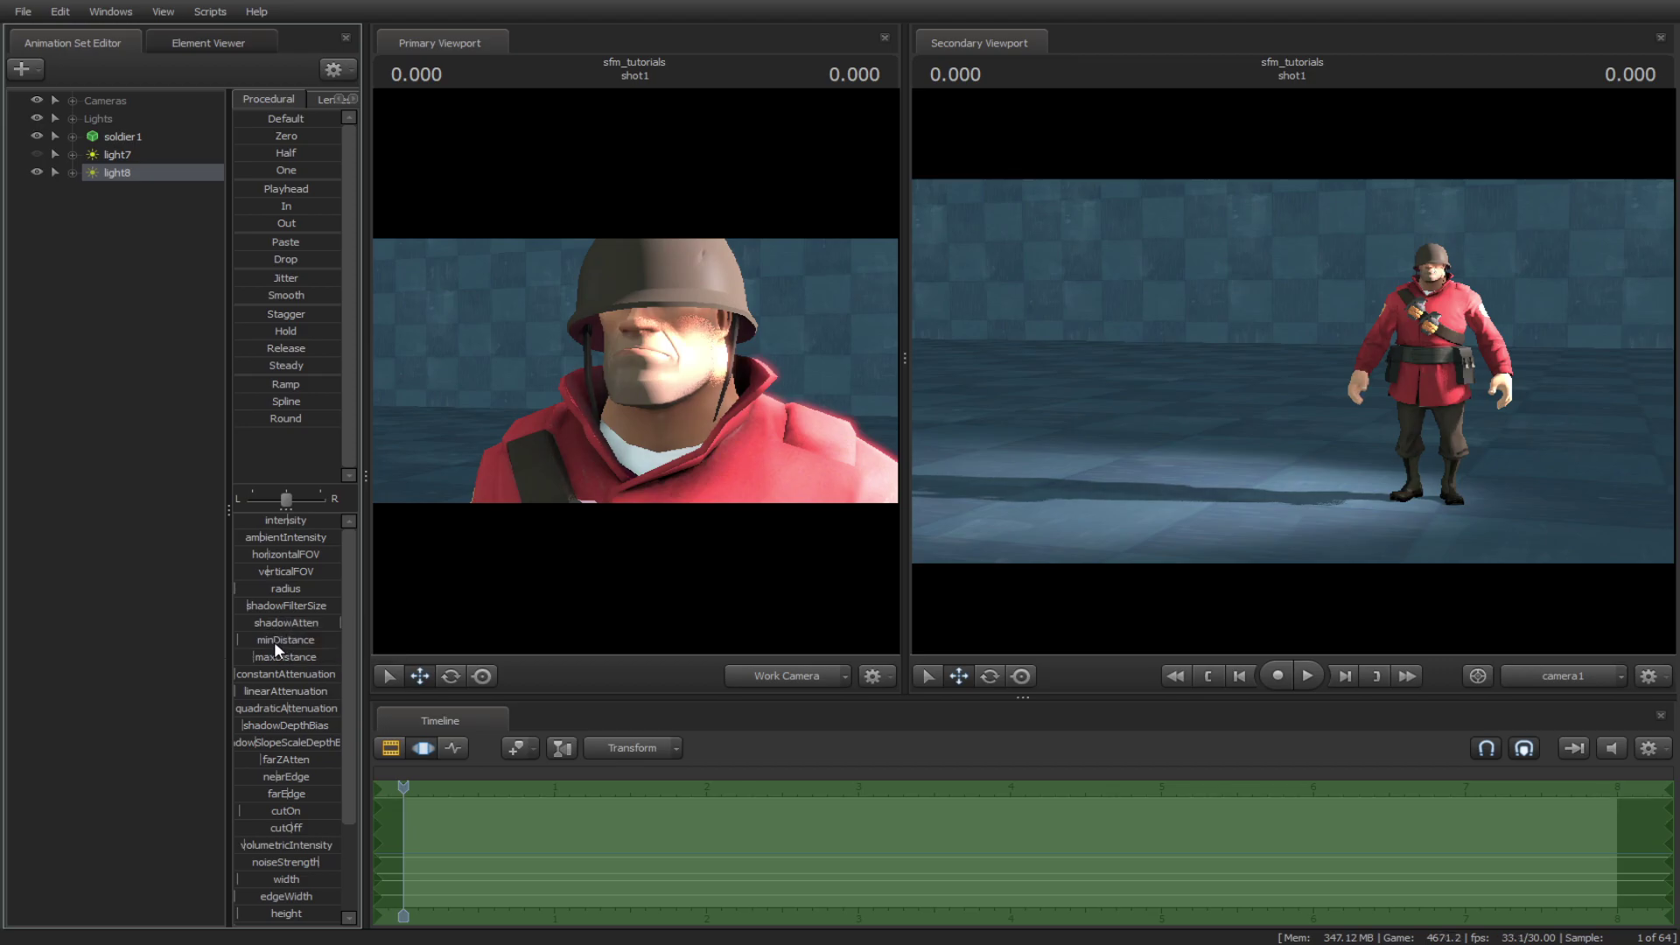
# Try out light8's minDistance and maxDistance sliders and reset both to default.
pyautogui.moveTo(248, 642)
pyautogui.mouseDown()
pyautogui.moveTo(302, 658)
pyautogui.moveTo(247, 658)
pyautogui.moveTo(339, 658)
pyautogui.moveTo(241, 658)
pyautogui.mouseUp()
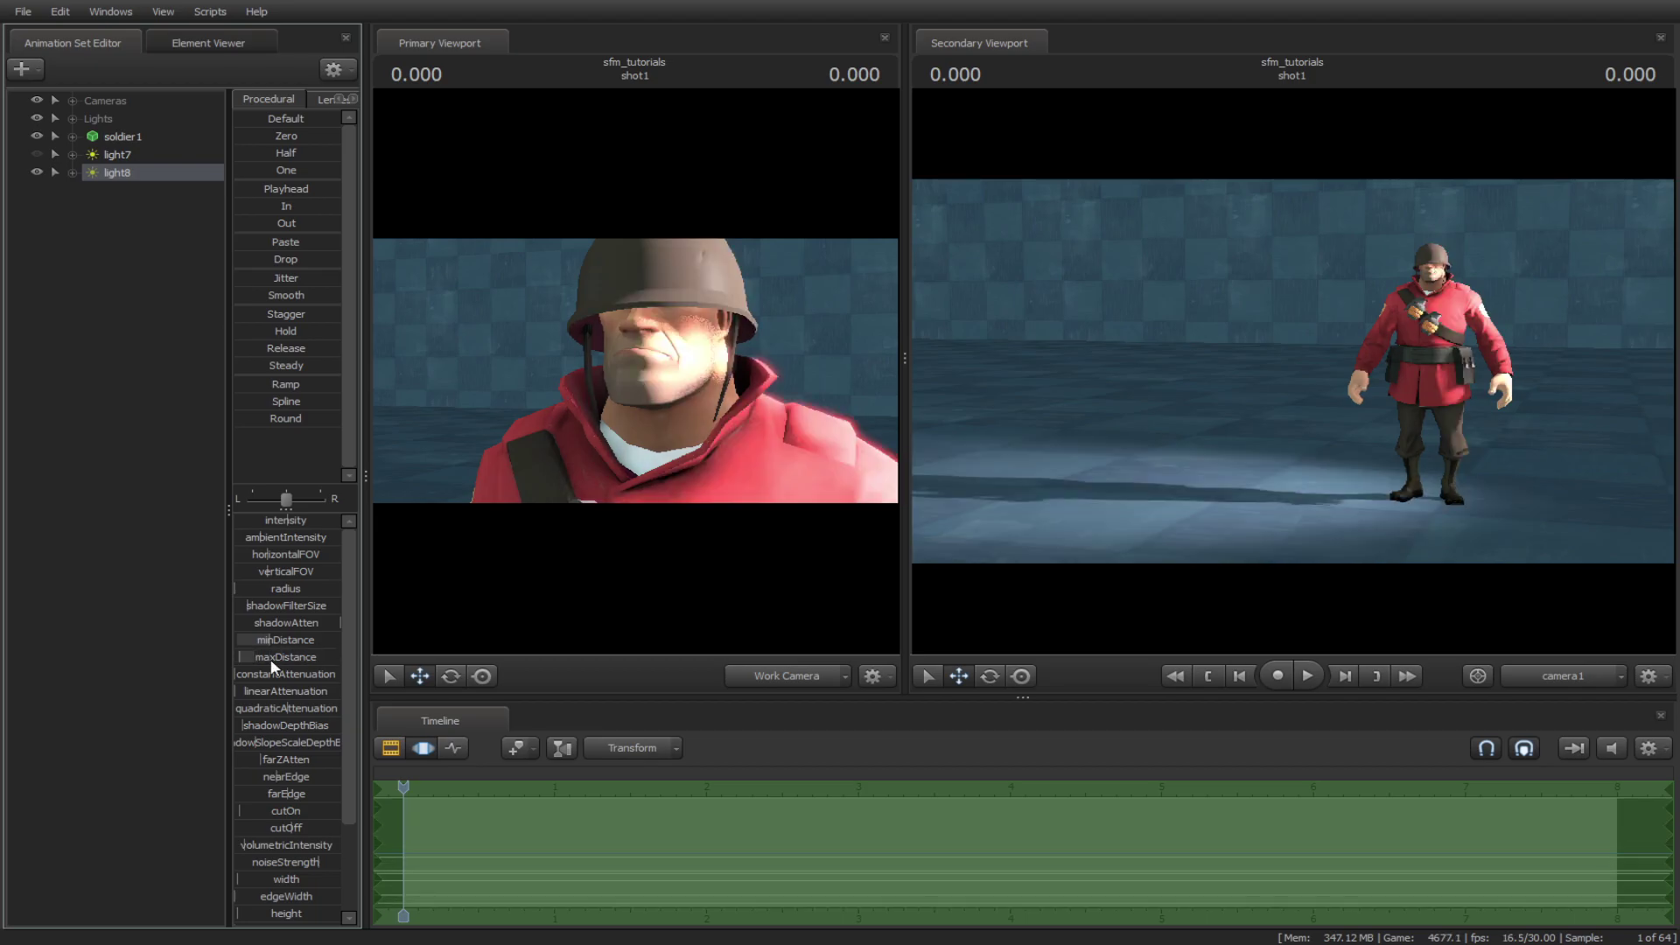
pyautogui.rightClick(273, 662)
pyautogui.click(287, 667)
pyautogui.rightClick(266, 640)
pyautogui.click(278, 650)
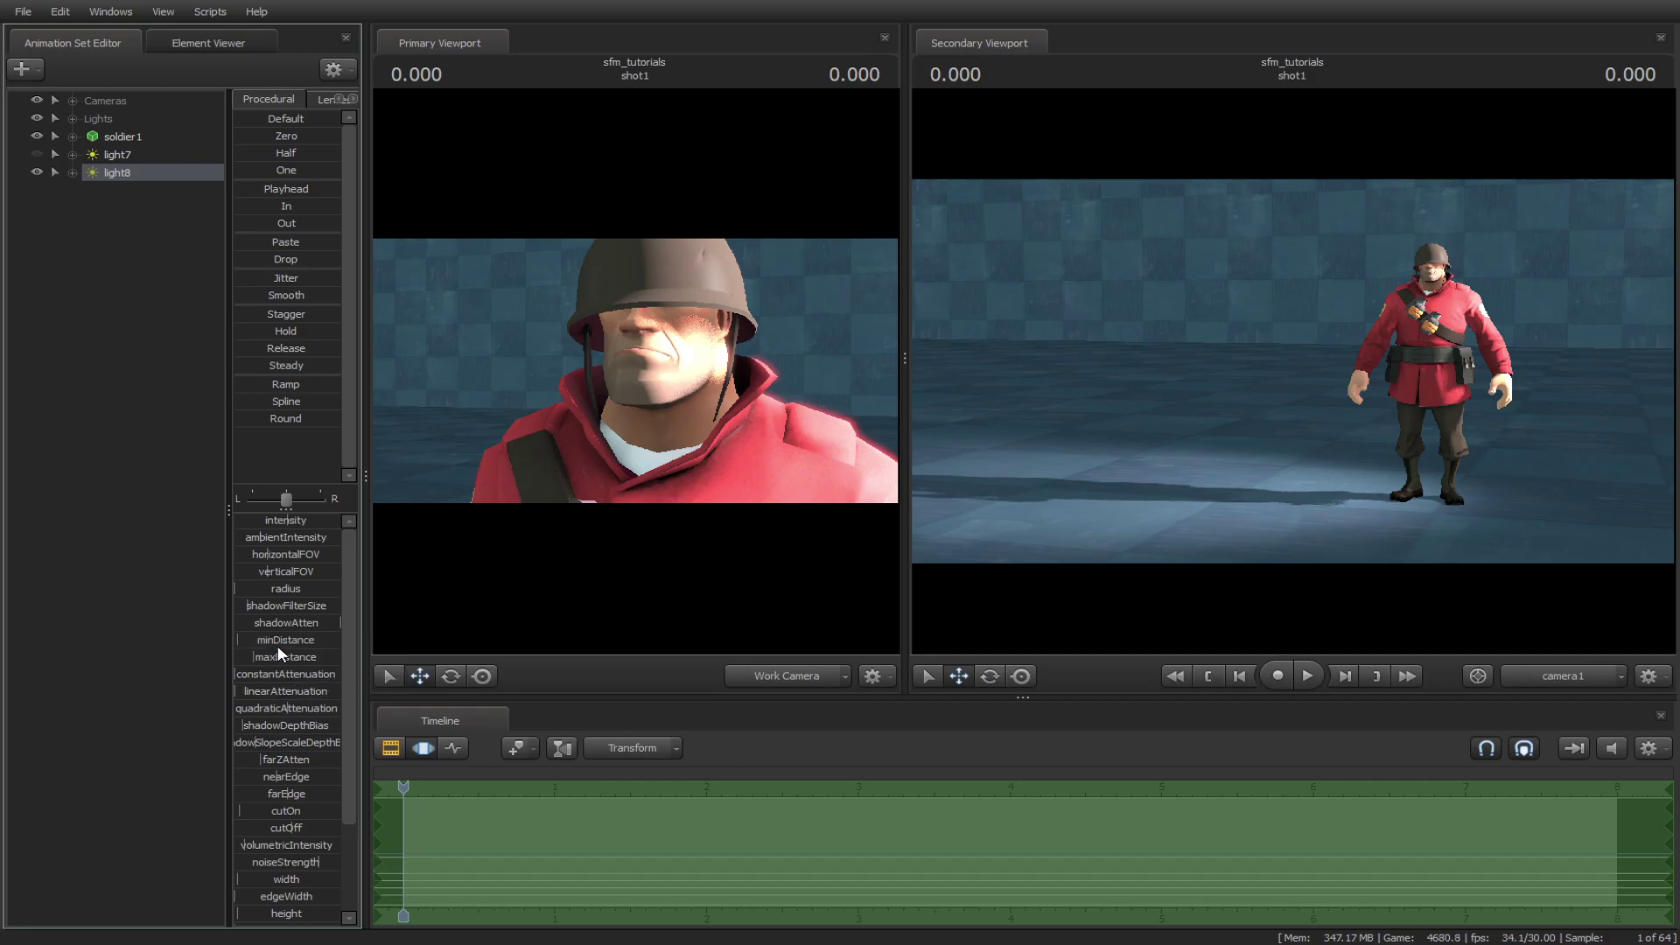
# Try out light8's constantAttenuation, linearAttenuation and quadraticAttenuation sliders and set them back to default.
pyautogui.scroll(-1, 276, 644)
pyautogui.moveTo(250, 621)
pyautogui.mouseDown()
pyautogui.moveTo(296, 627)
pyautogui.moveTo(263, 626)
pyautogui.mouseUp()
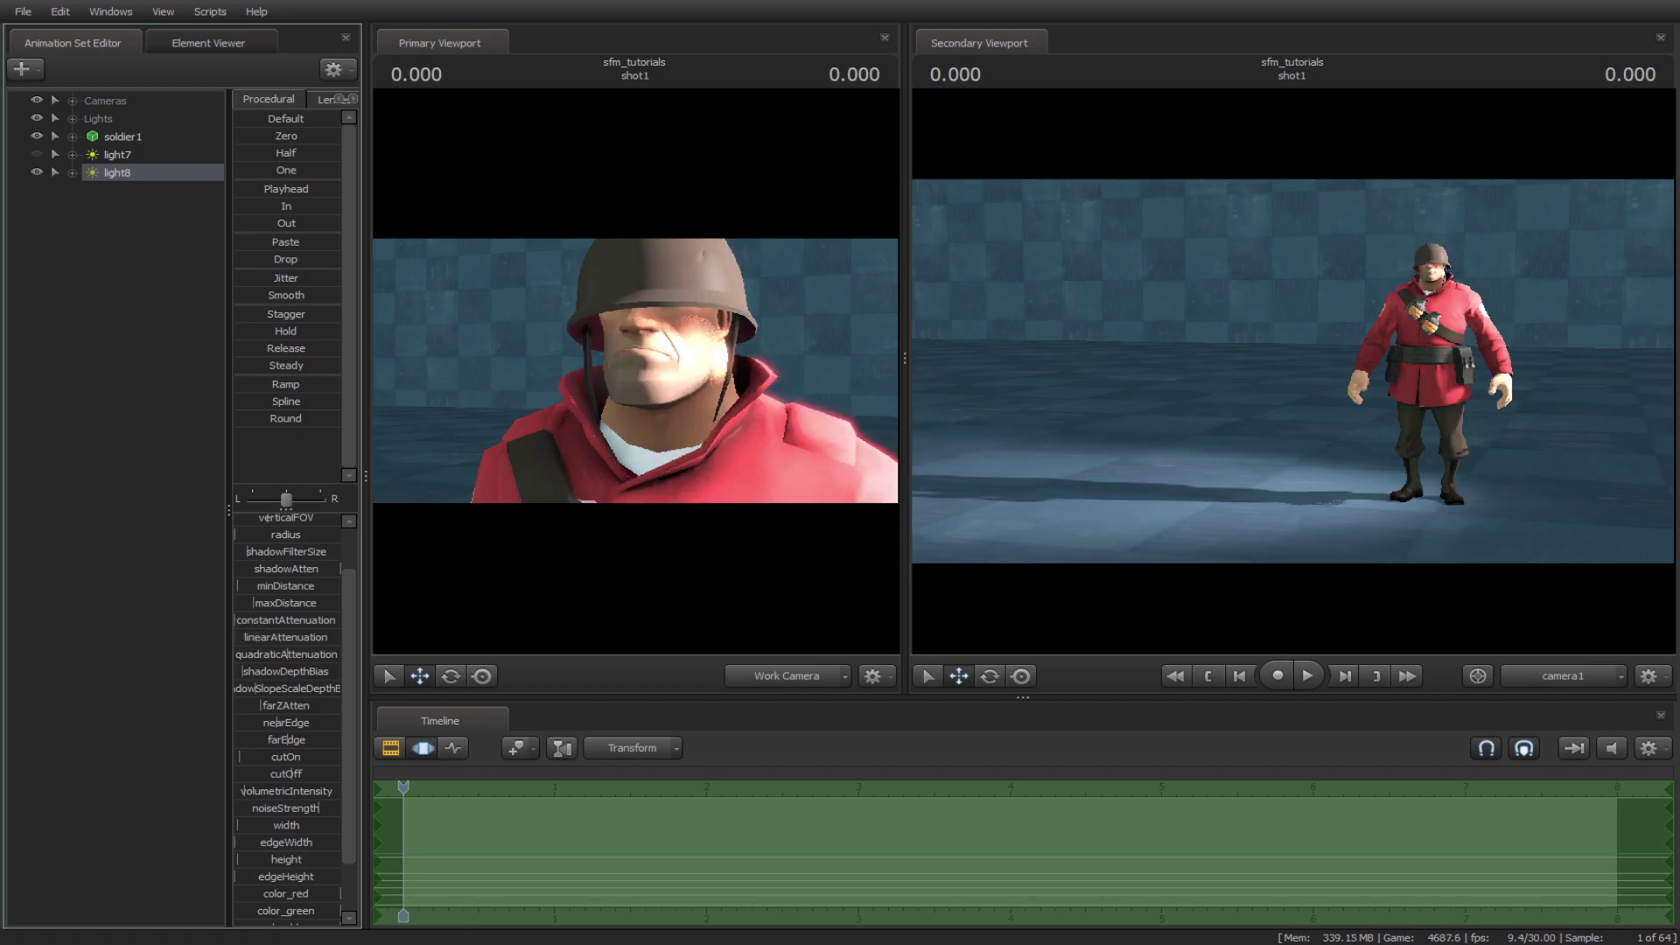
pyautogui.moveTo(270, 637)
pyautogui.mouseDown()
pyautogui.moveTo(287, 637)
pyautogui.moveTo(241, 637)
pyautogui.moveTo(296, 655)
pyautogui.mouseUp()
pyautogui.rightClick(275, 639)
pyautogui.click(291, 650)
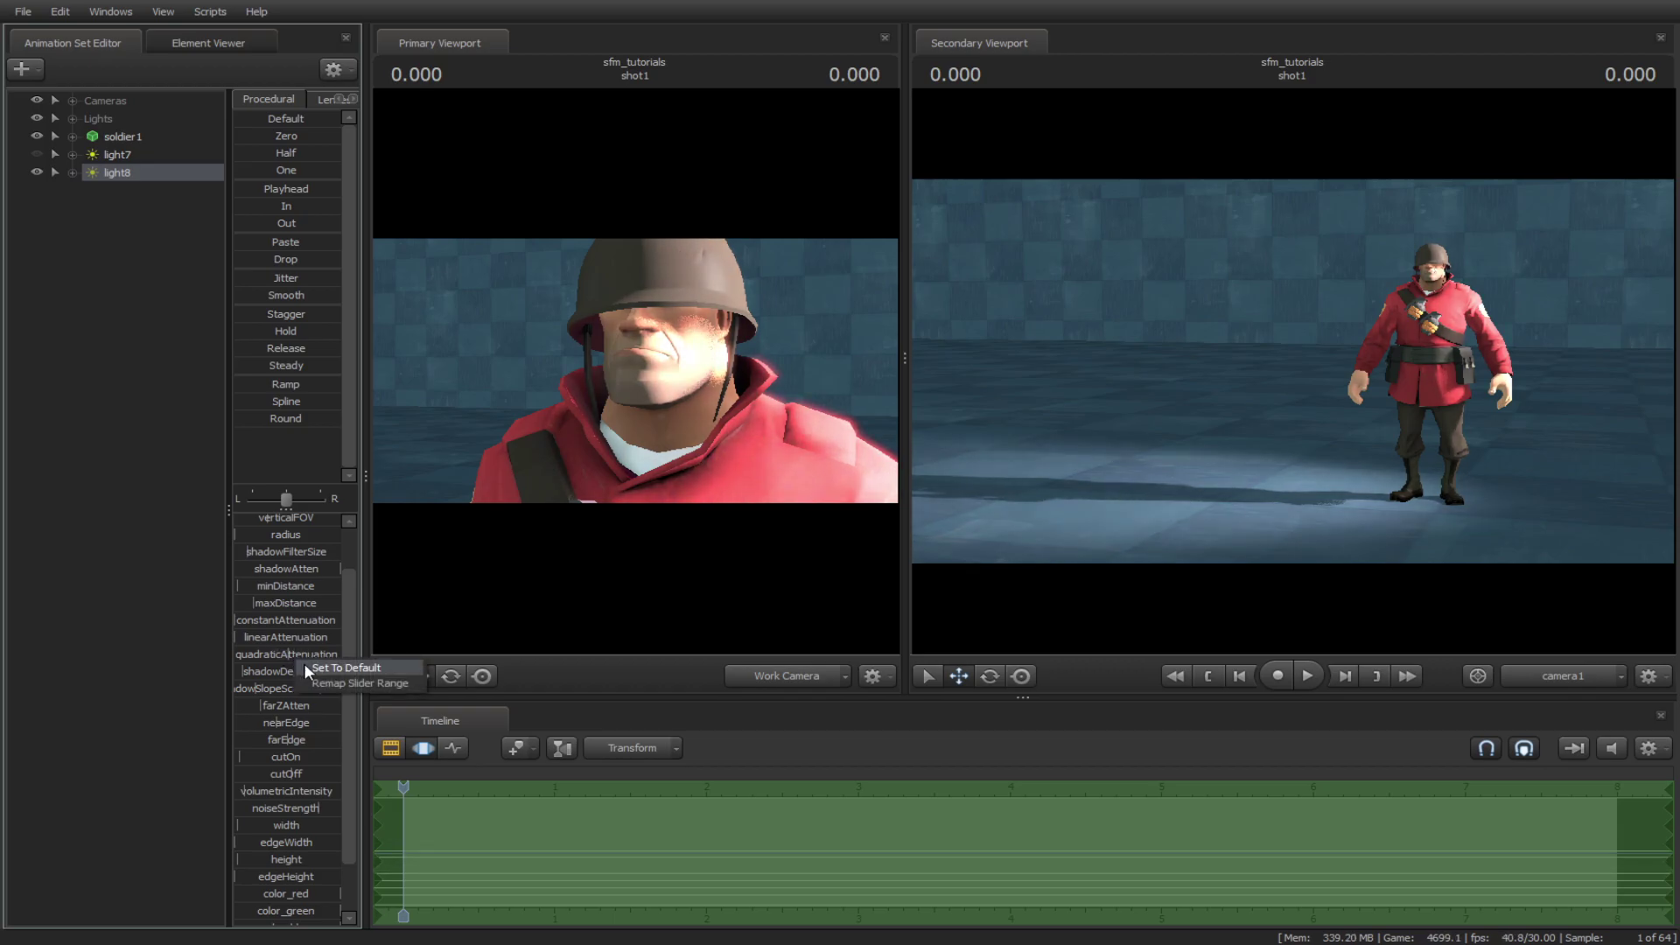
# Try out light8's shadowDepthBias and farZAtten sliders.
pyautogui.moveTo(249, 671)
pyautogui.mouseDown()
pyautogui.moveTo(297, 671)
pyautogui.moveTo(235, 672)
pyautogui.moveTo(300, 671)
pyautogui.moveTo(244, 672)
pyautogui.mouseUp()
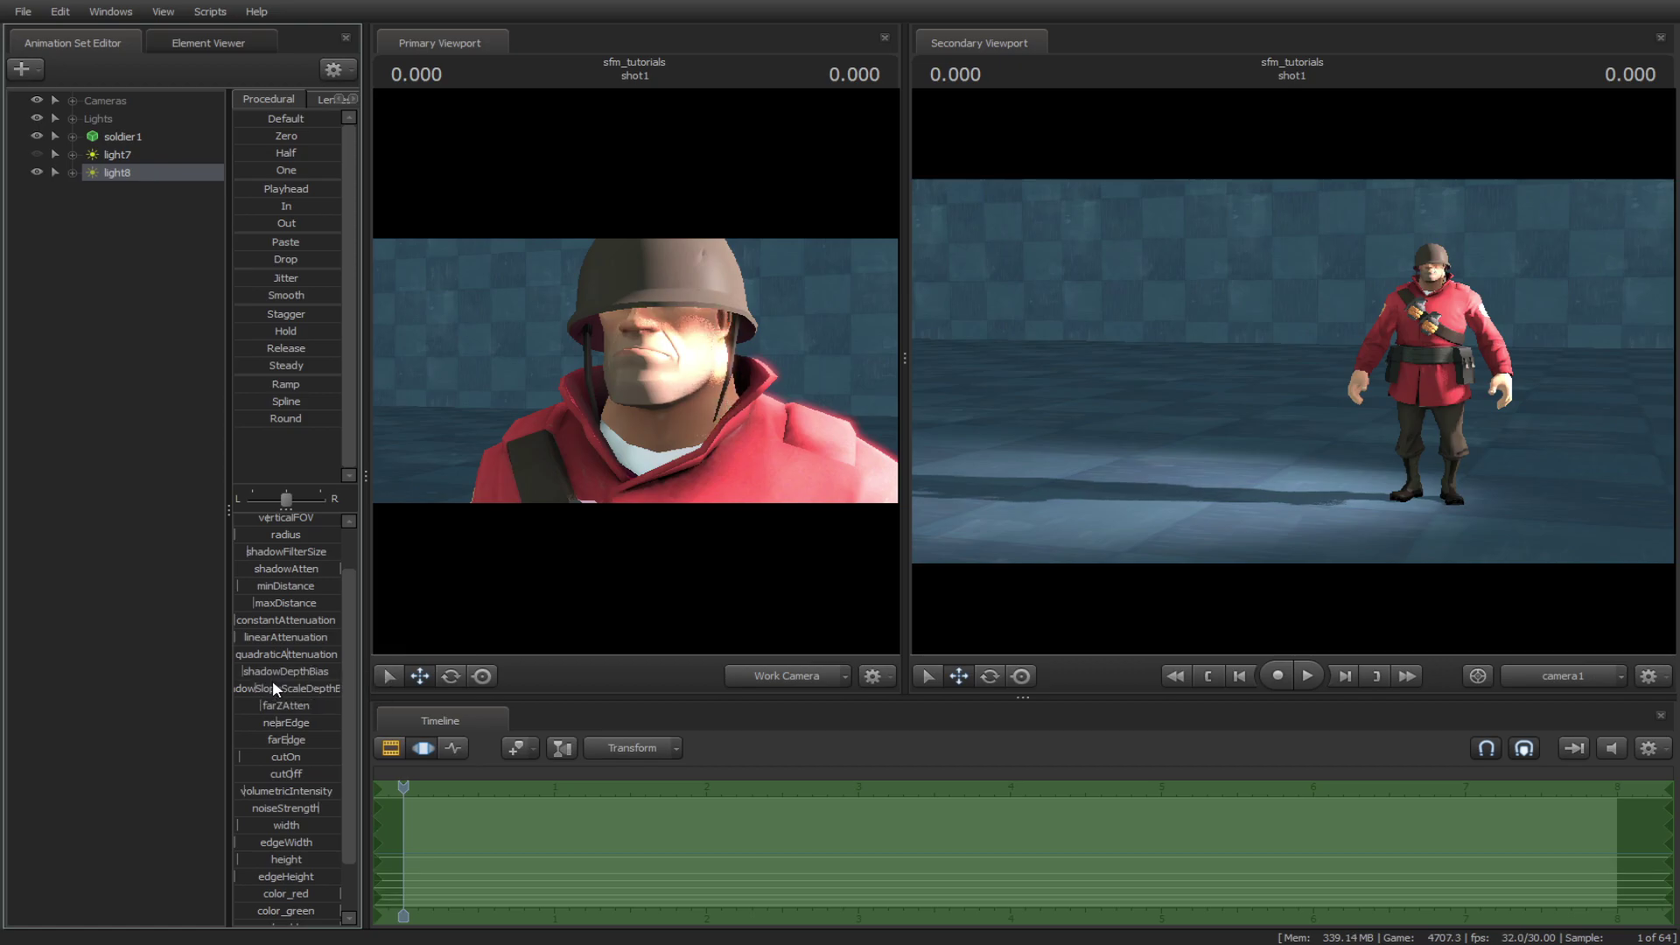
pyautogui.scroll(-1, 287, 679)
pyautogui.moveTo(269, 625)
pyautogui.mouseDown()
pyautogui.moveTo(294, 625)
pyautogui.moveTo(238, 625)
pyautogui.moveTo(311, 625)
pyautogui.moveTo(237, 642)
pyautogui.moveTo(261, 642)
pyautogui.mouseUp()
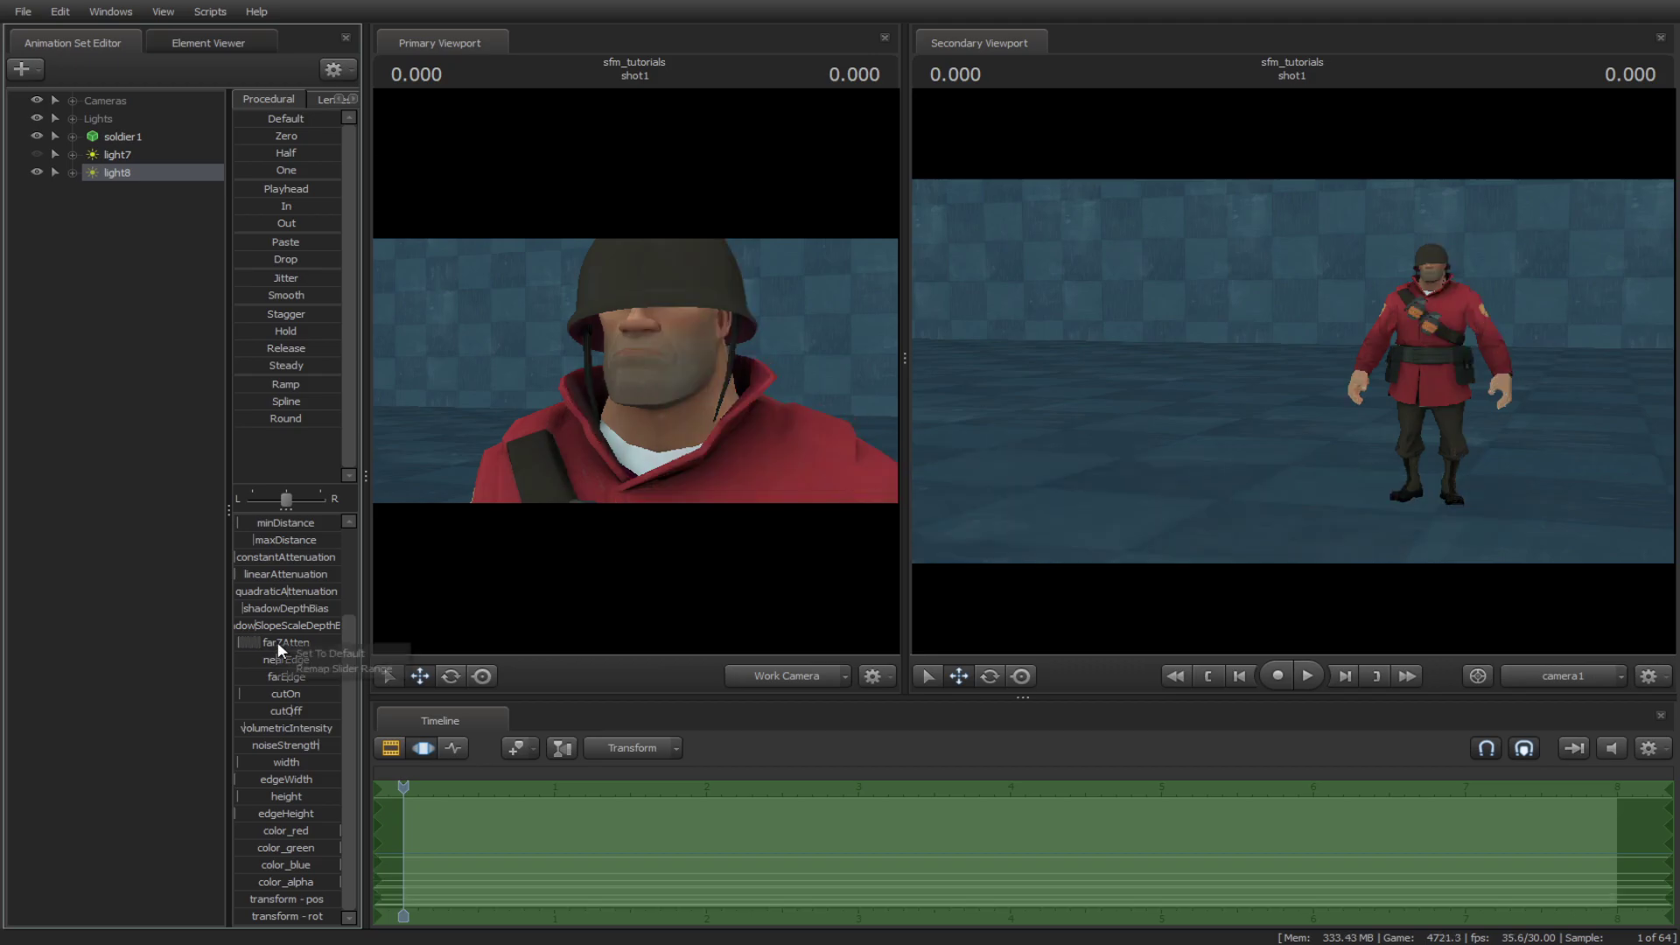
# Try out light8's color sliders and reset color_red and color_blue to default.
pyautogui.moveTo(303, 830); pyautogui.dragTo(220, 864)
pyautogui.rightClick(265, 864)
pyautogui.click(285, 872)
pyautogui.rightClick(271, 834)
pyautogui.click(281, 839)
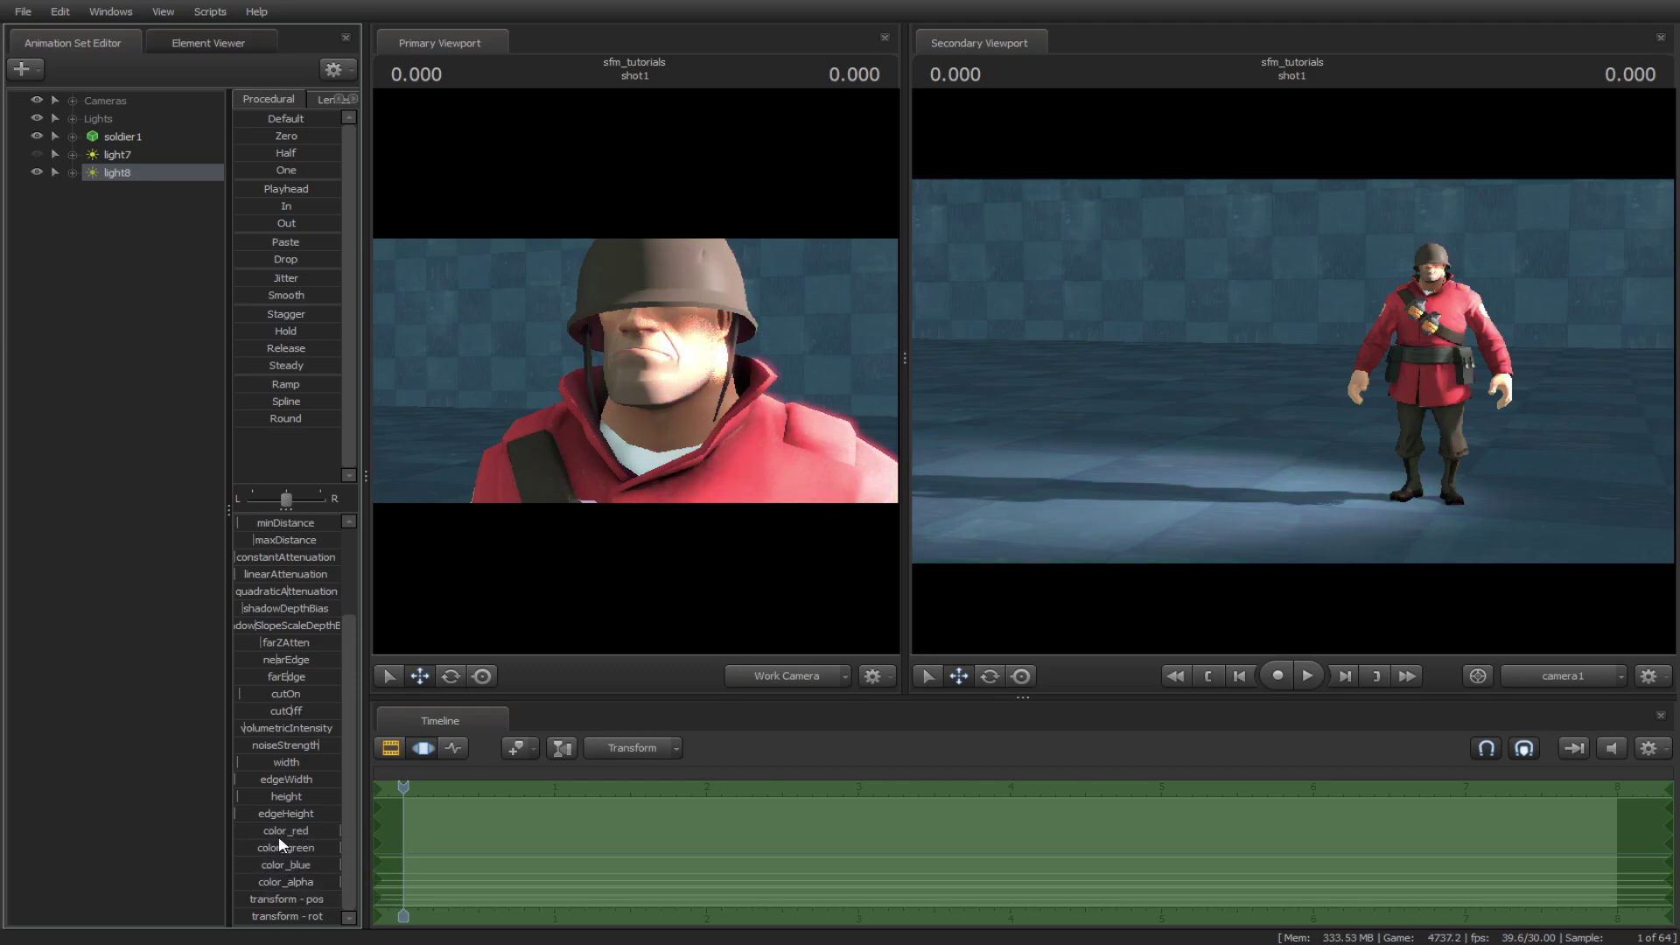
# Enable volumetrics on light8.
pyautogui.click(170, 698)
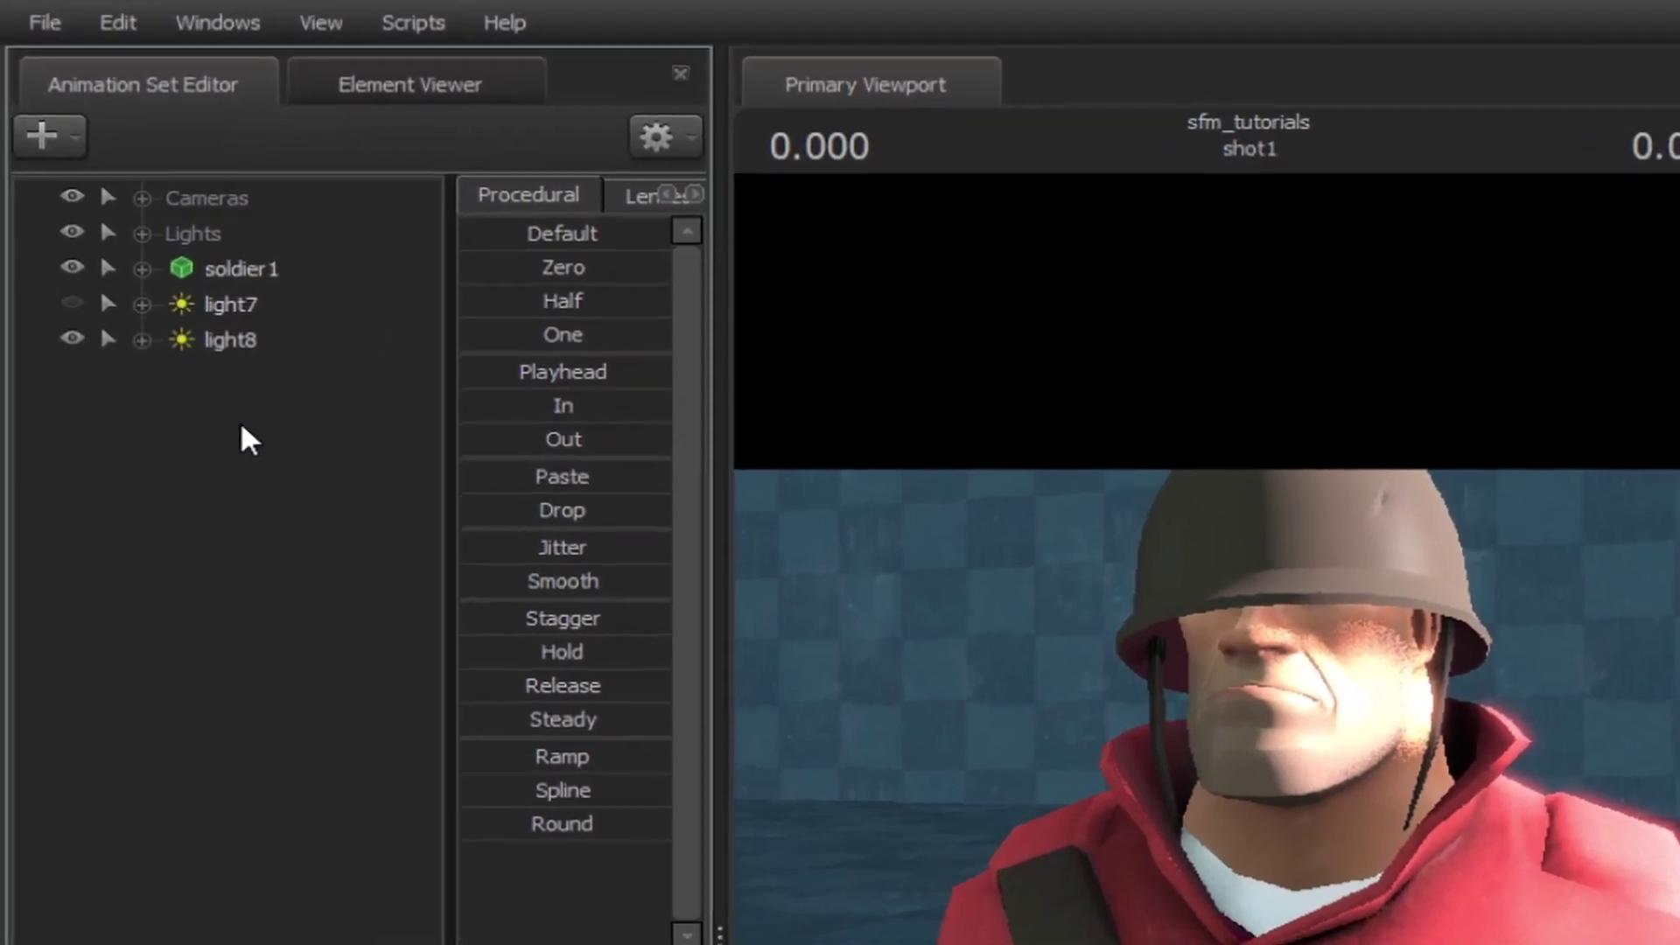
pyautogui.click(230, 350)
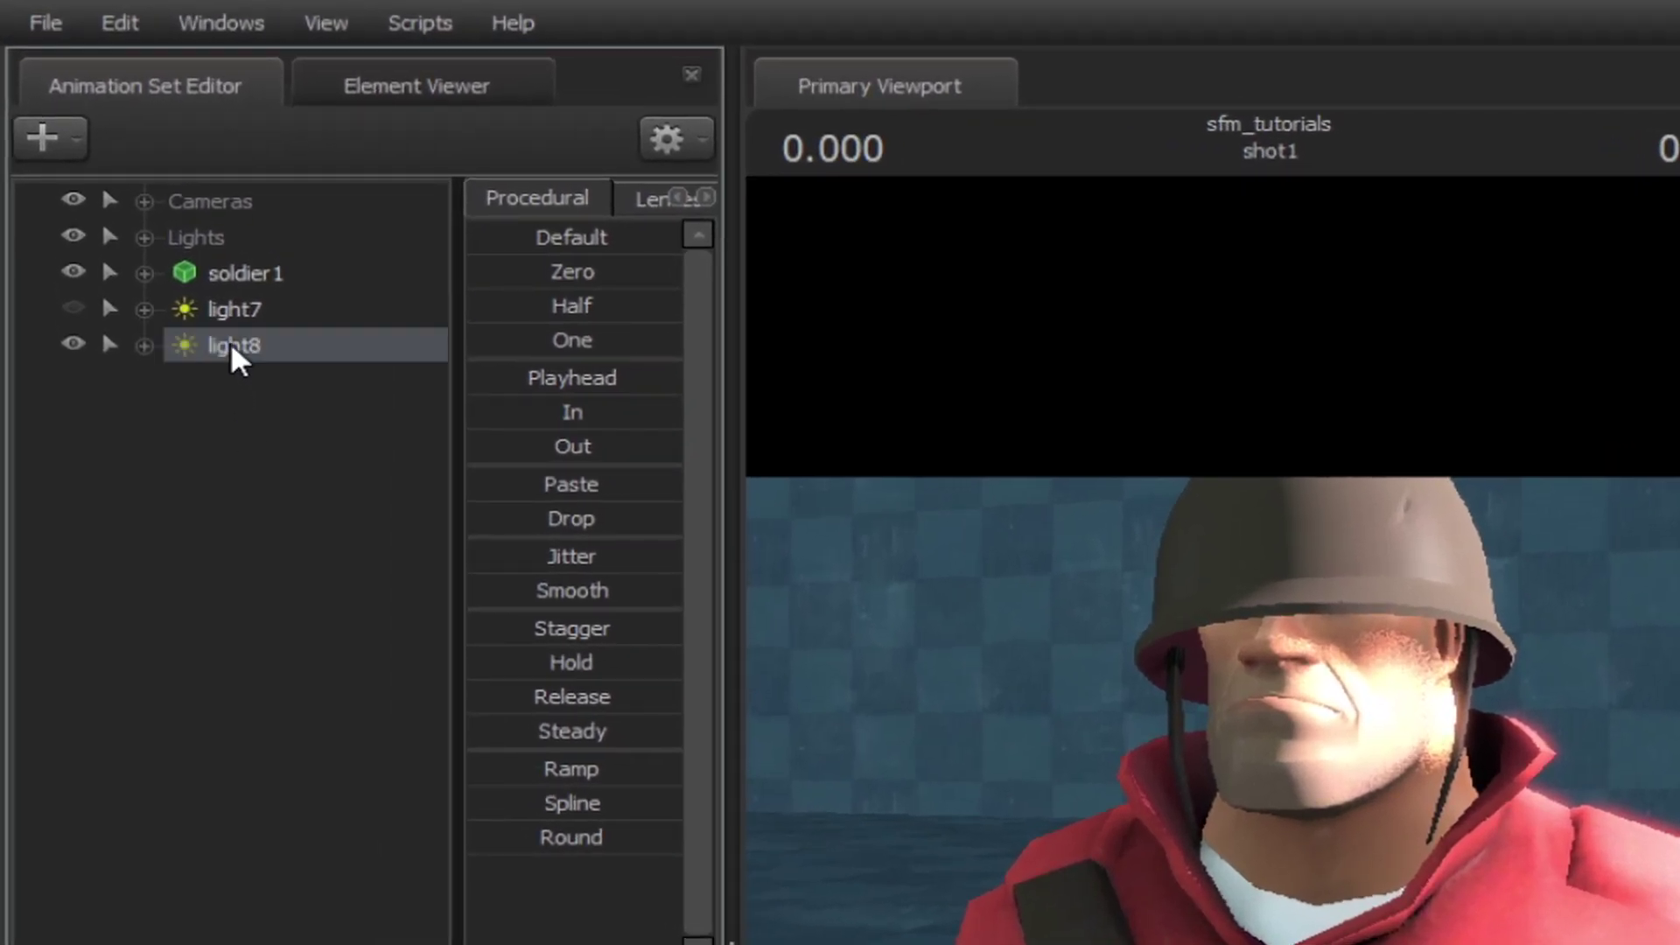
pyautogui.rightClick(228, 354)
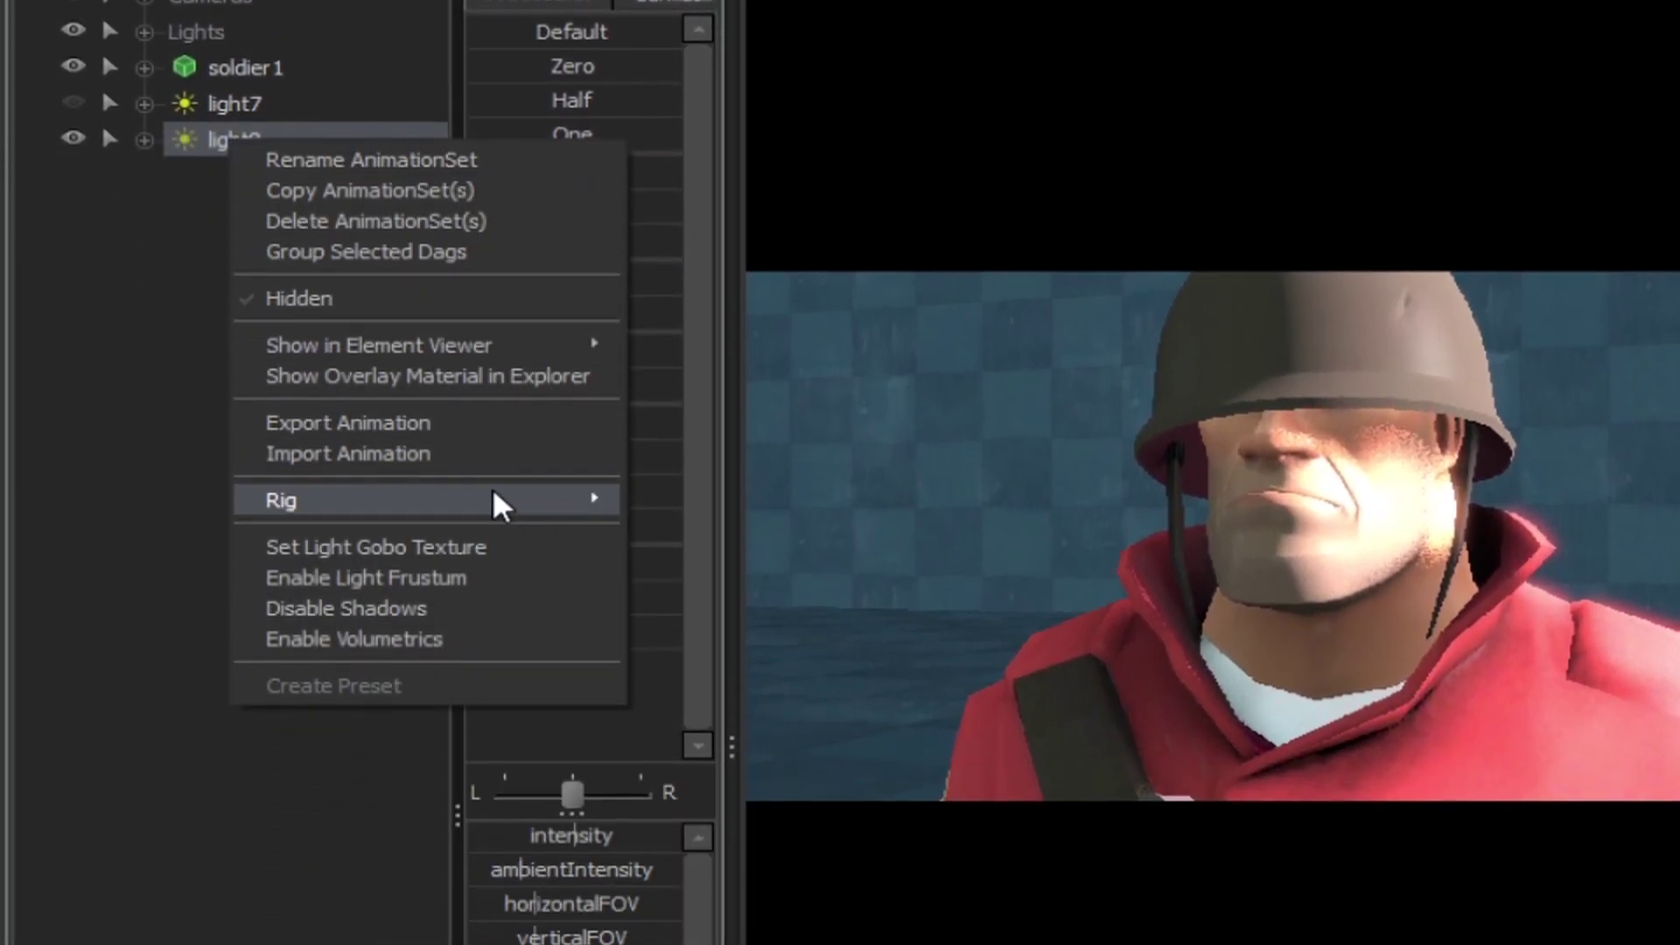
pyautogui.click(442, 612)
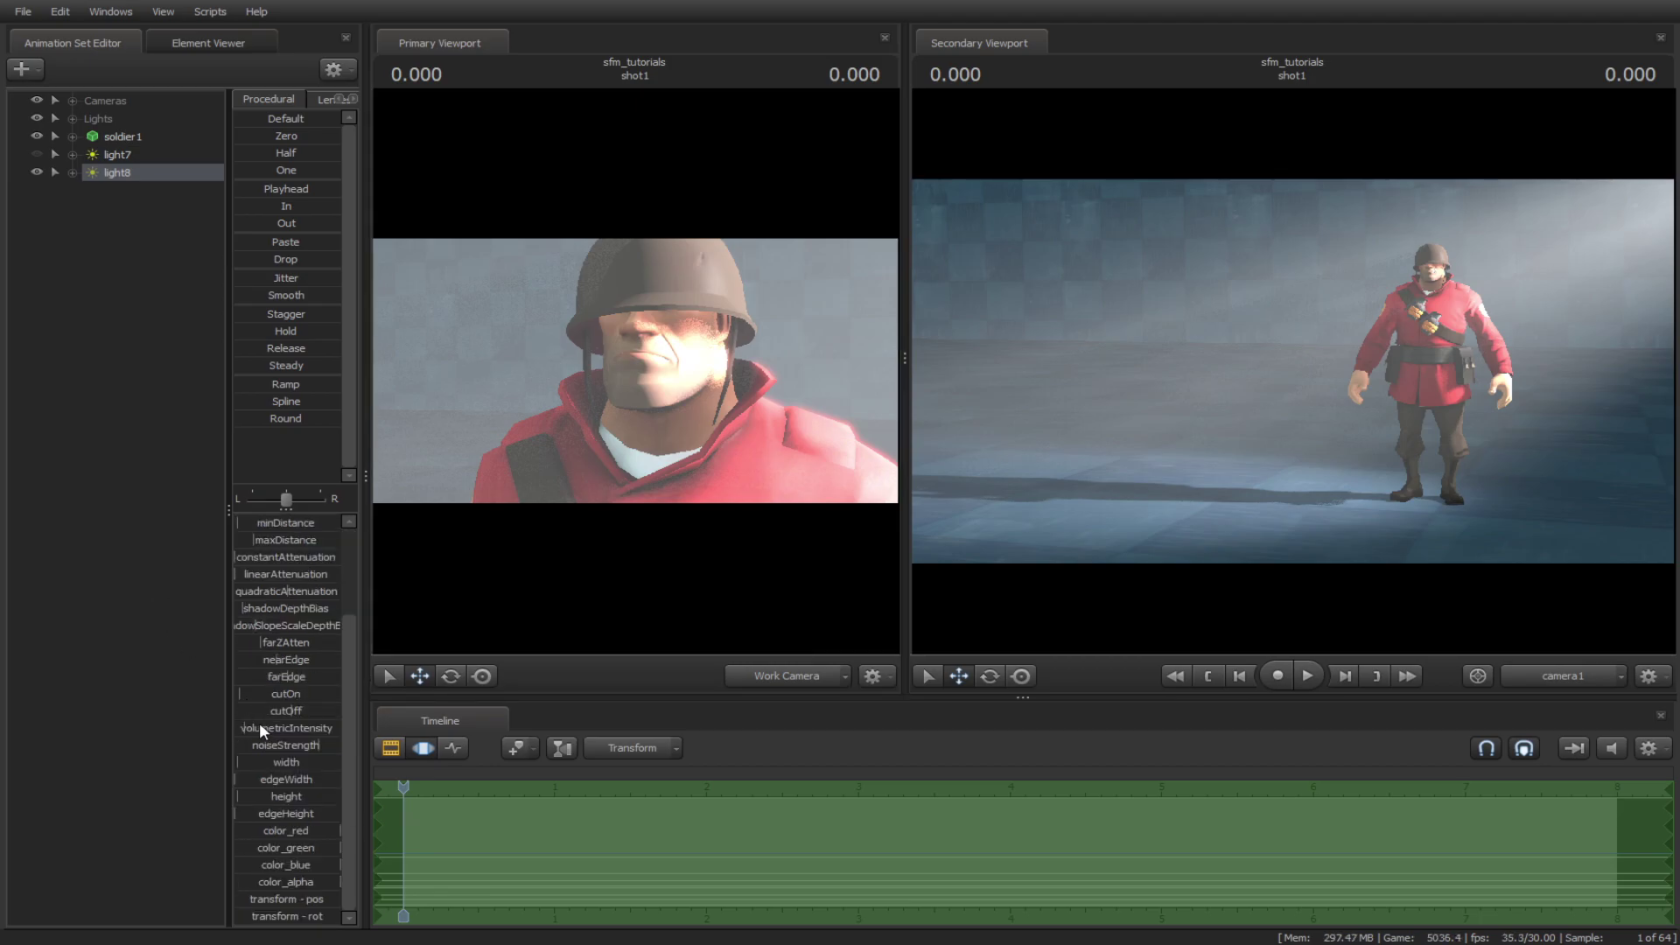
# Try out light8's volumetricIntensity, width, edgeWidth and height sliders, and delete the light.
pyautogui.moveTo(260, 728)
pyautogui.mouseDown()
pyautogui.moveTo(284, 727)
pyautogui.moveTo(240, 727)
pyautogui.moveTo(328, 744)
pyautogui.moveTo(285, 742)
pyautogui.moveTo(311, 762)
pyautogui.moveTo(296, 763)
pyautogui.mouseUp()
pyautogui.moveTo(280, 778); pyautogui.dragTo(307, 779)
pyautogui.moveTo(278, 797); pyautogui.dragTo(271, 796)
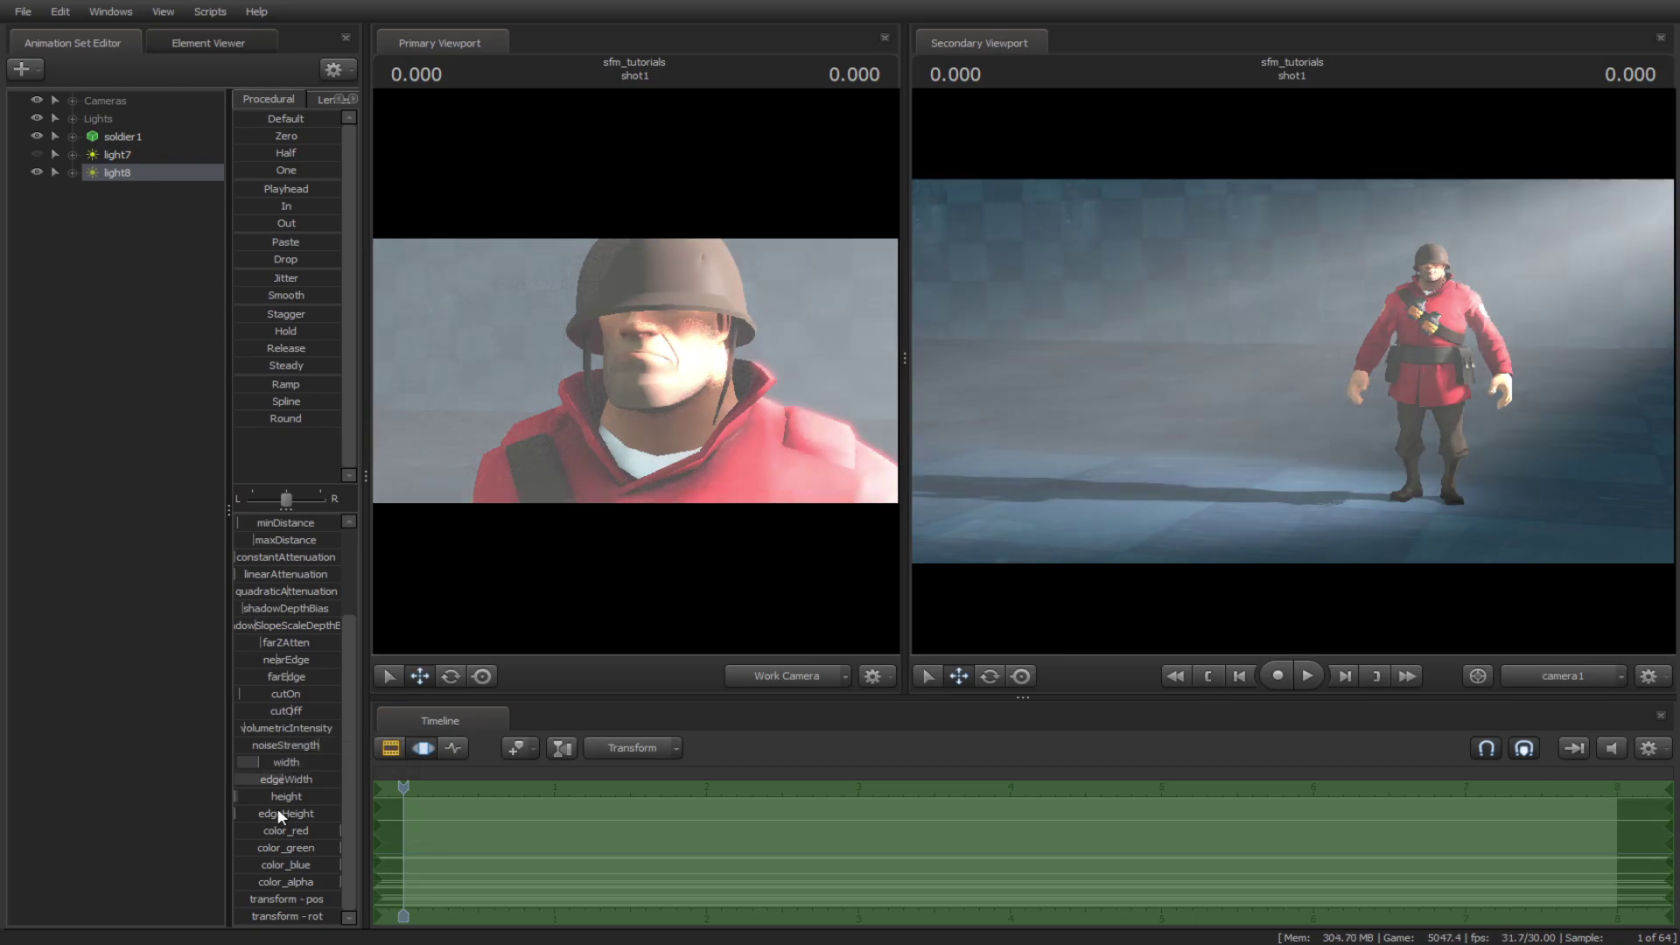
pyautogui.press('Delete')
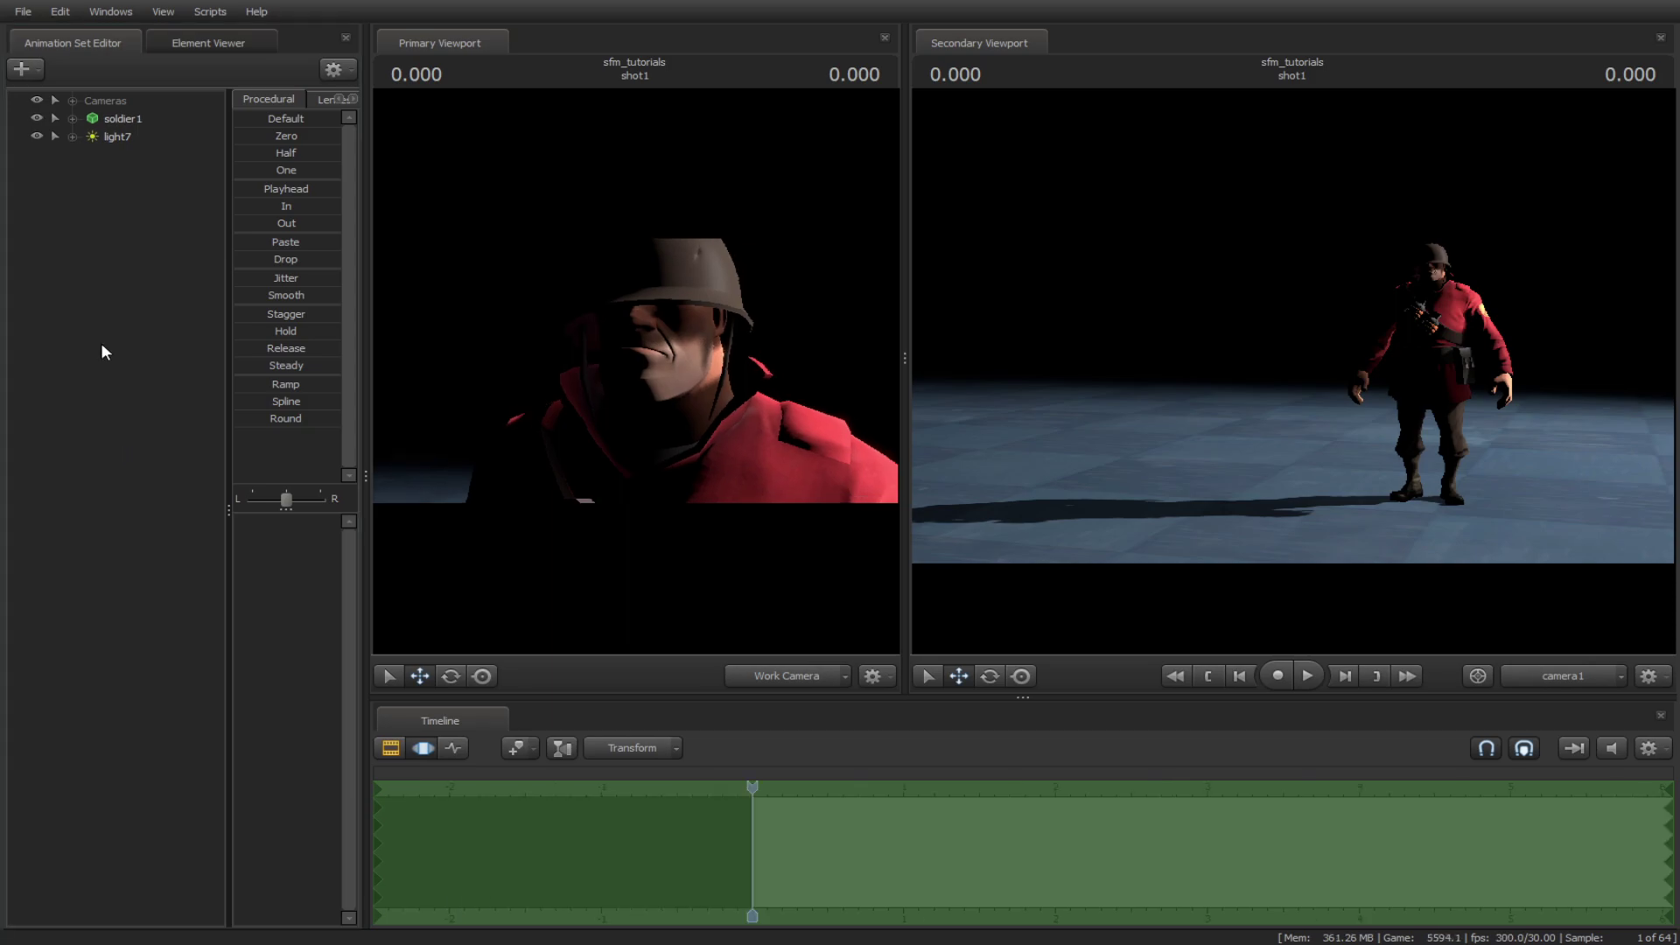
# Create an animation set for a new light, move it out of its group to the root level, and select it.
pyautogui.rightClick(125, 201)
pyautogui.click(159, 218)
pyautogui.moveTo(88, 129); pyautogui.dragTo(131, 192)
pyautogui.click(72, 117)
pyautogui.click(73, 118)
pyautogui.click(114, 156)
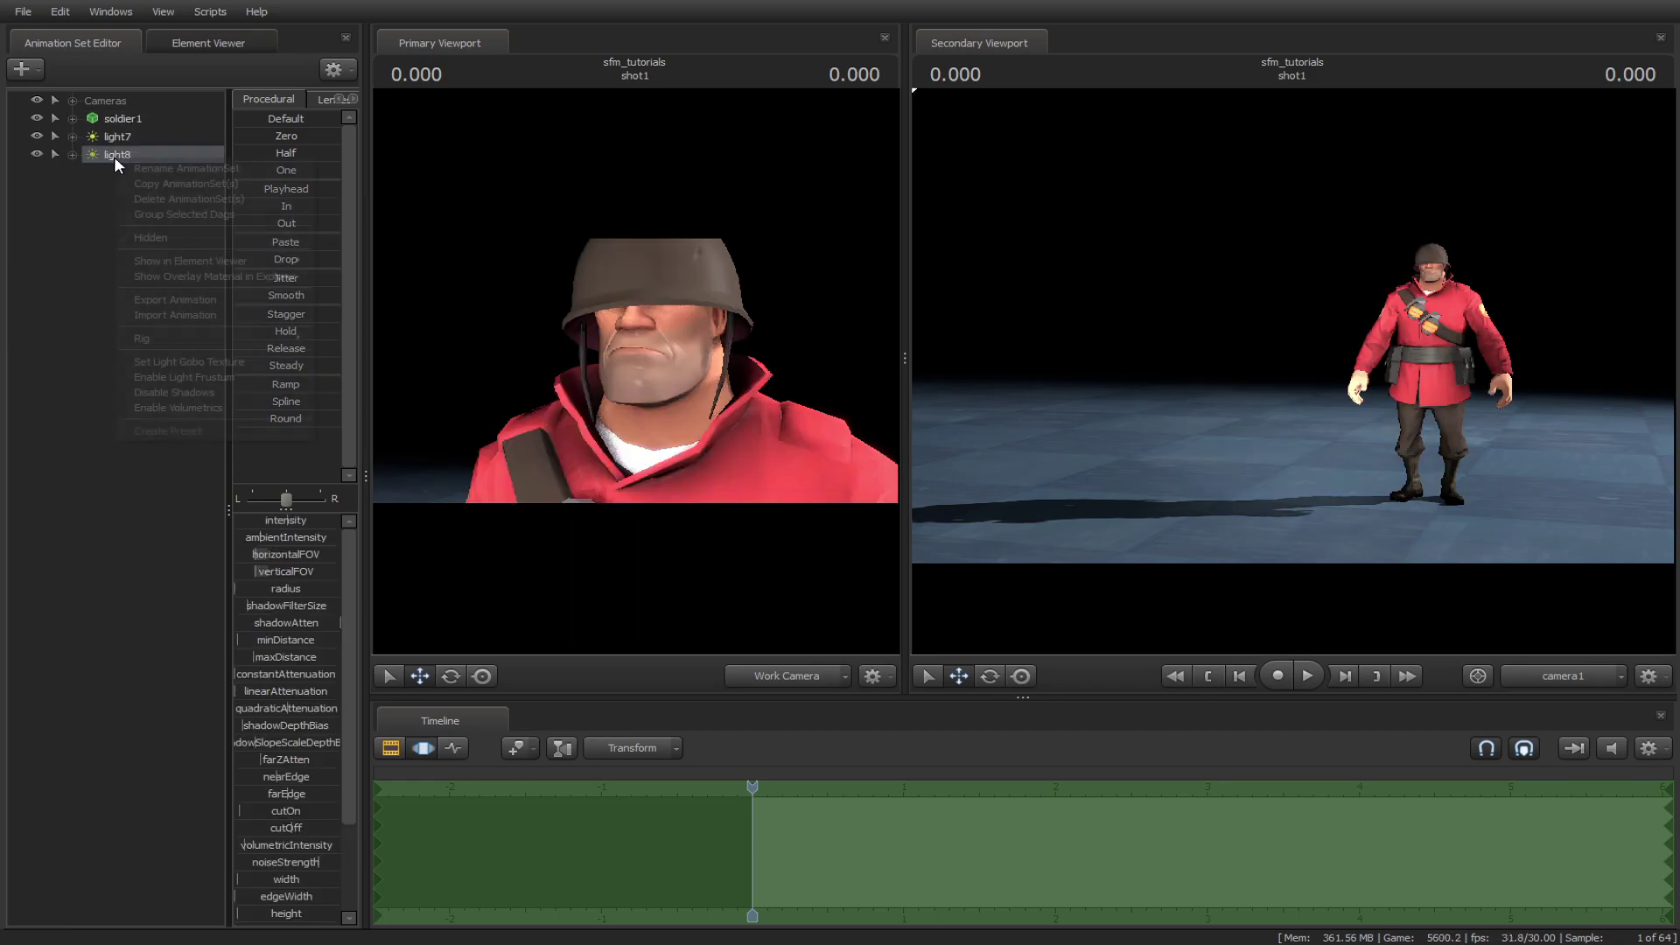
# Disable shadows on light8 and, looking through it in the primary viewport, move it back until the whole room is framed.
pyautogui.rightClick(114, 156)
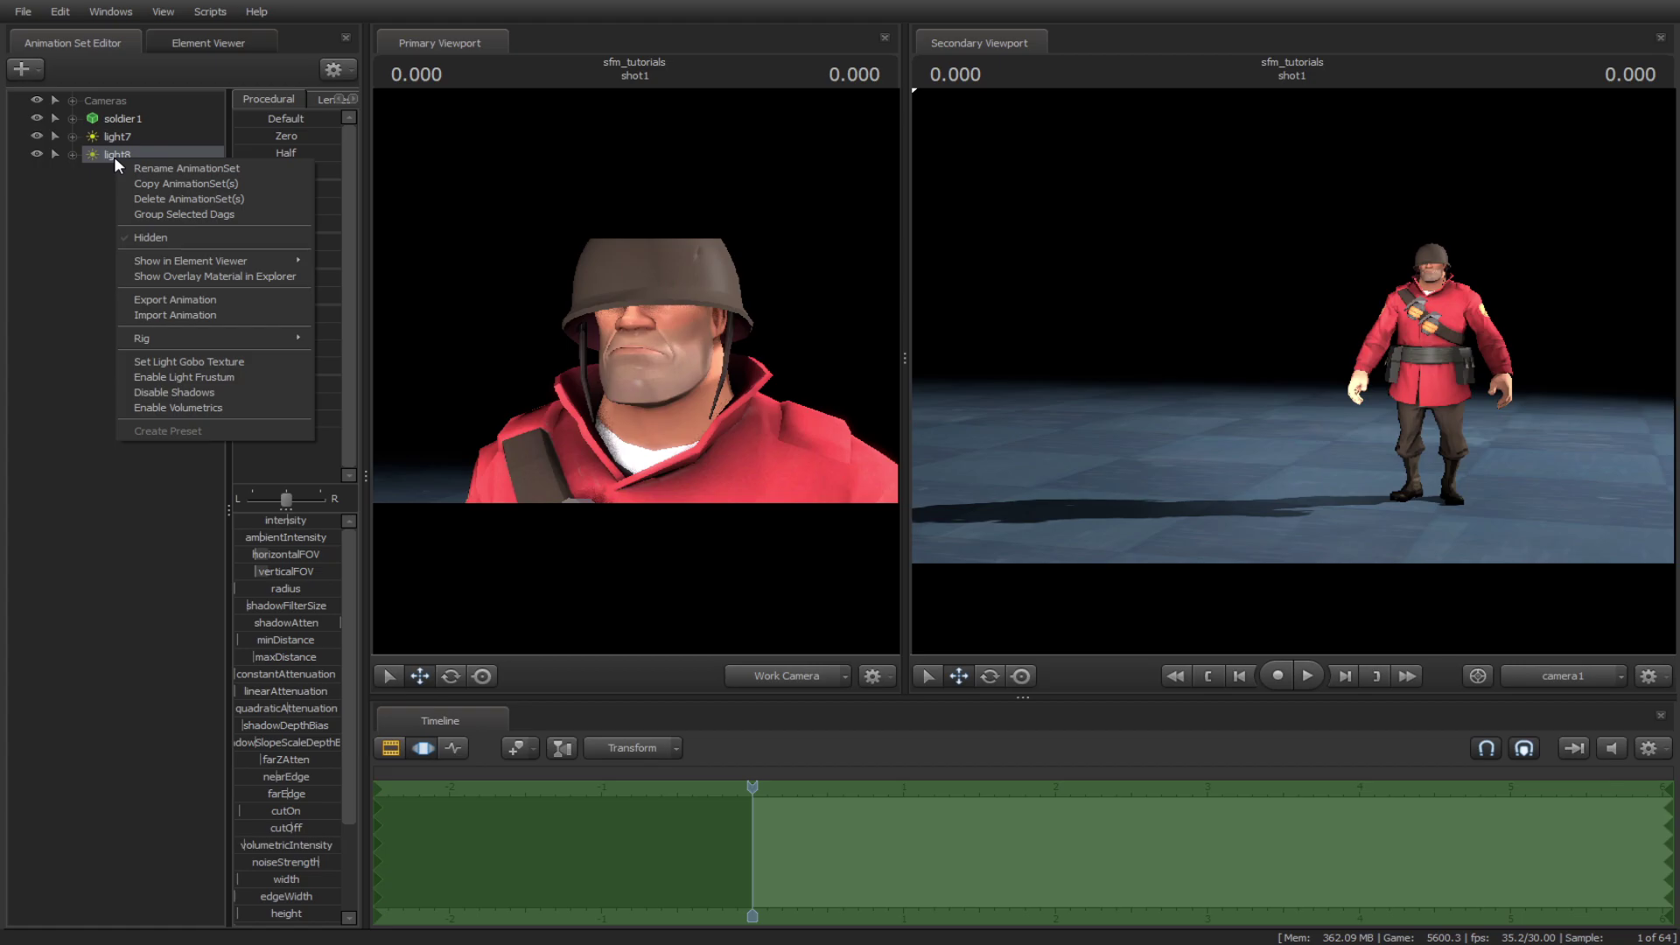
pyautogui.click(186, 391)
pyautogui.moveTo(107, 150); pyautogui.dragTo(640, 379)
pyautogui.press('s')
pyautogui.press('s')
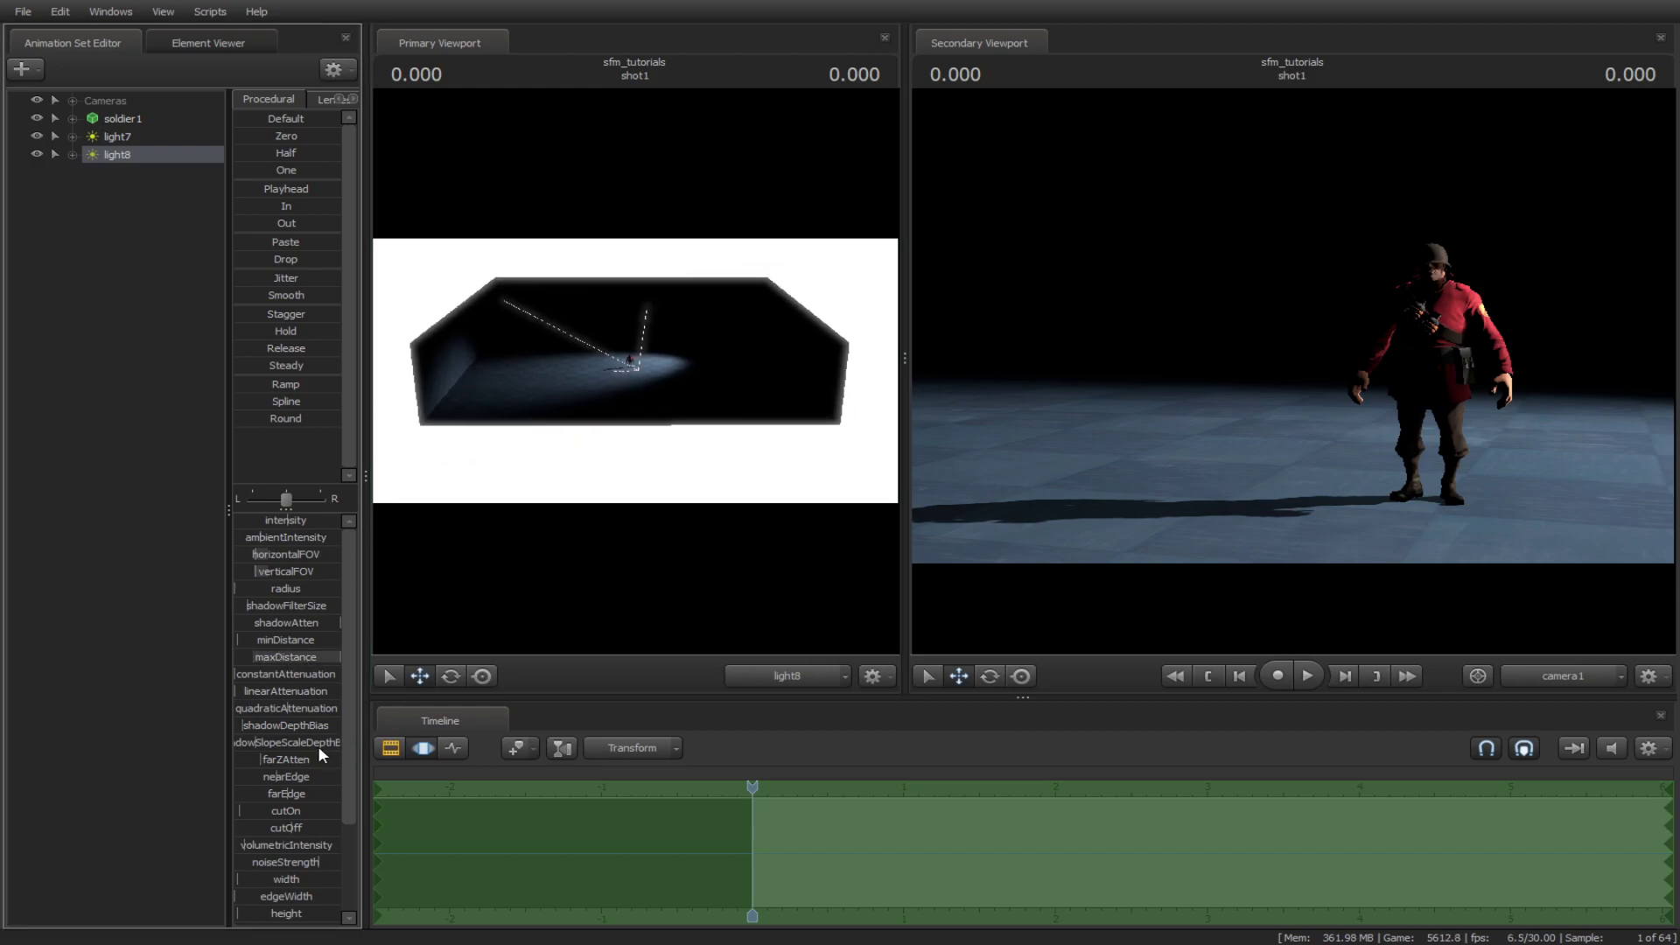
# Remap the slider ranges of light8's maxDistance and farZAtten to higher maximum values.
pyautogui.rightClick(296, 656)
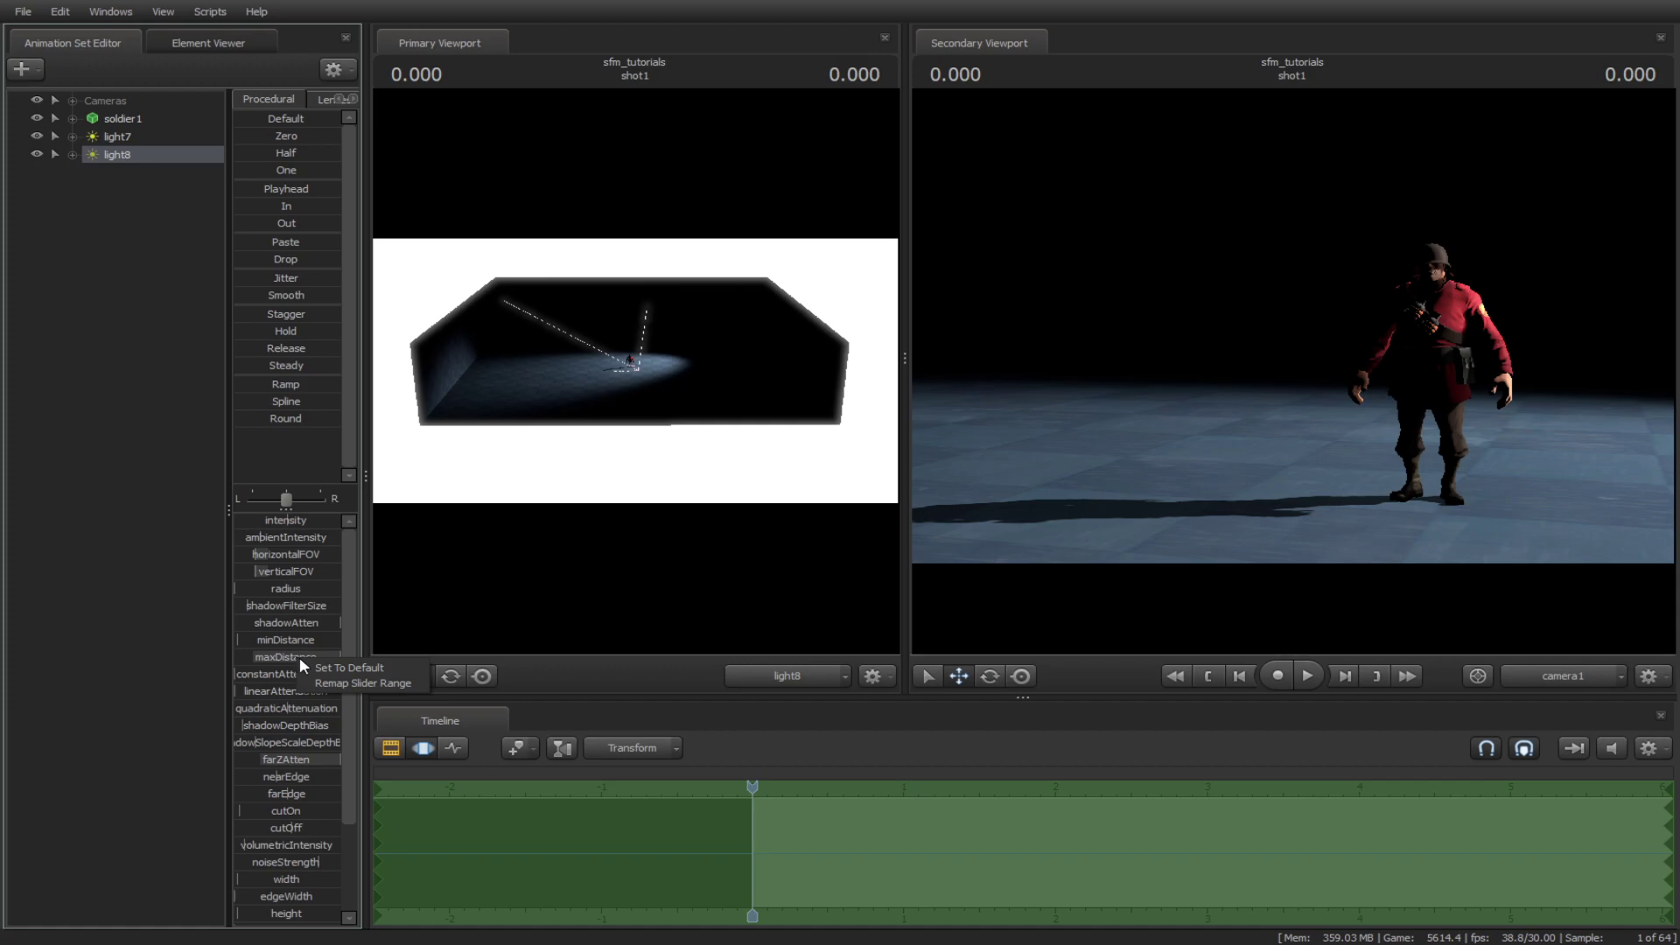
pyautogui.click(343, 681)
pyautogui.click(815, 461)
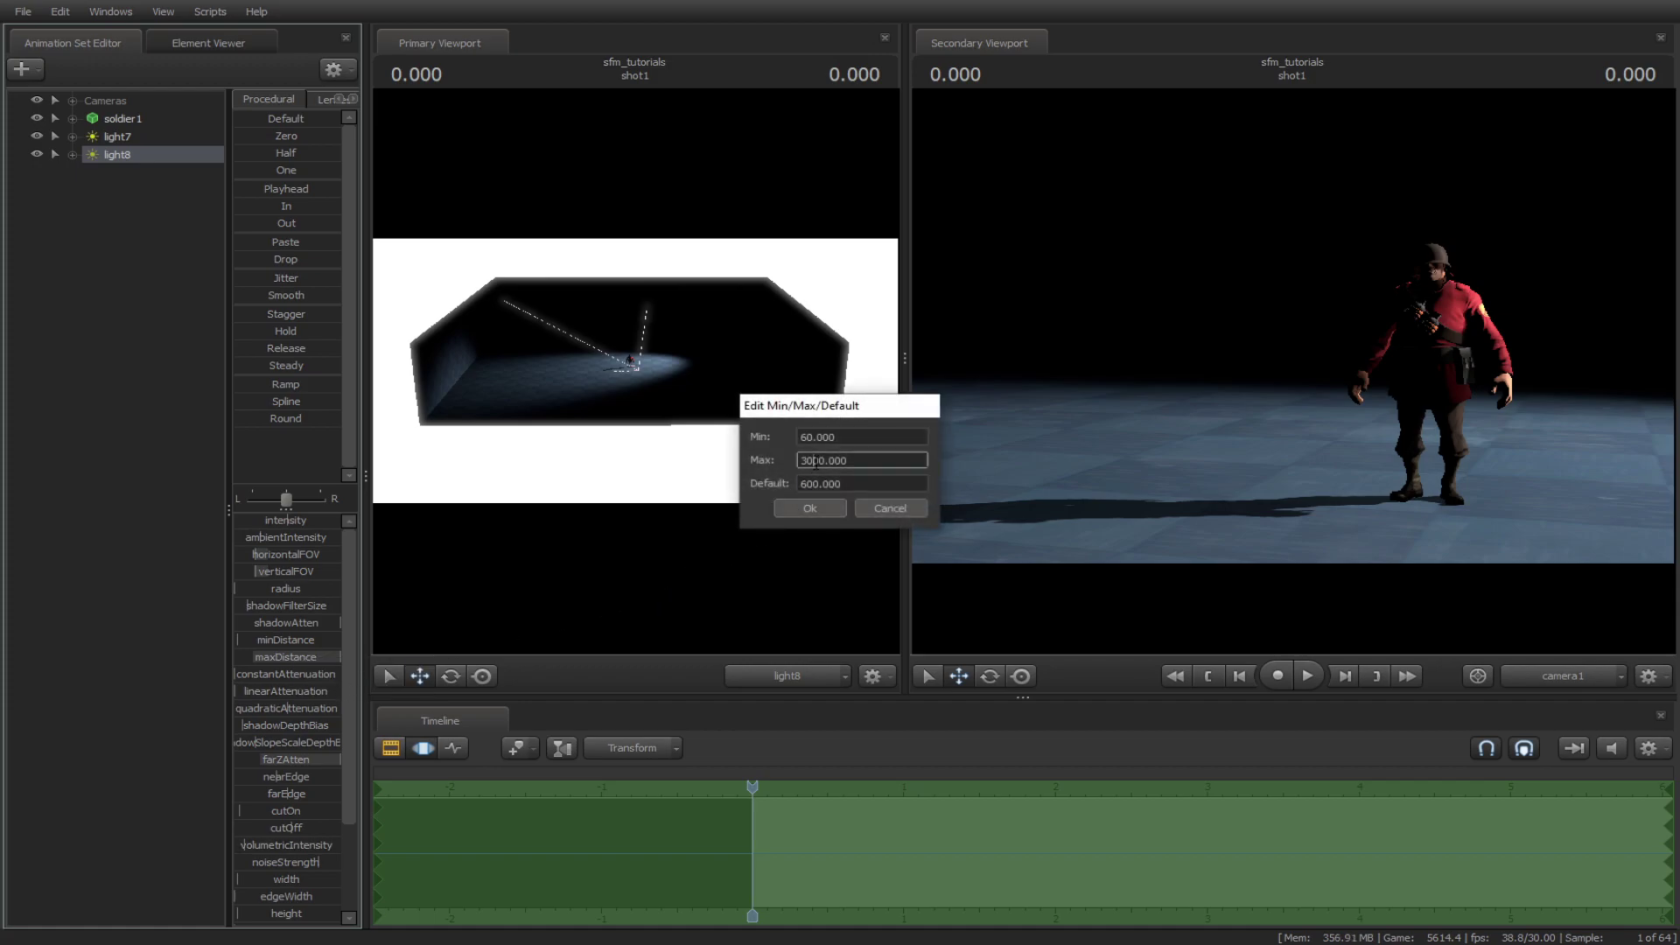
pyautogui.click(811, 508)
pyautogui.rightClick(275, 759)
pyautogui.click(304, 784)
pyautogui.click(814, 460)
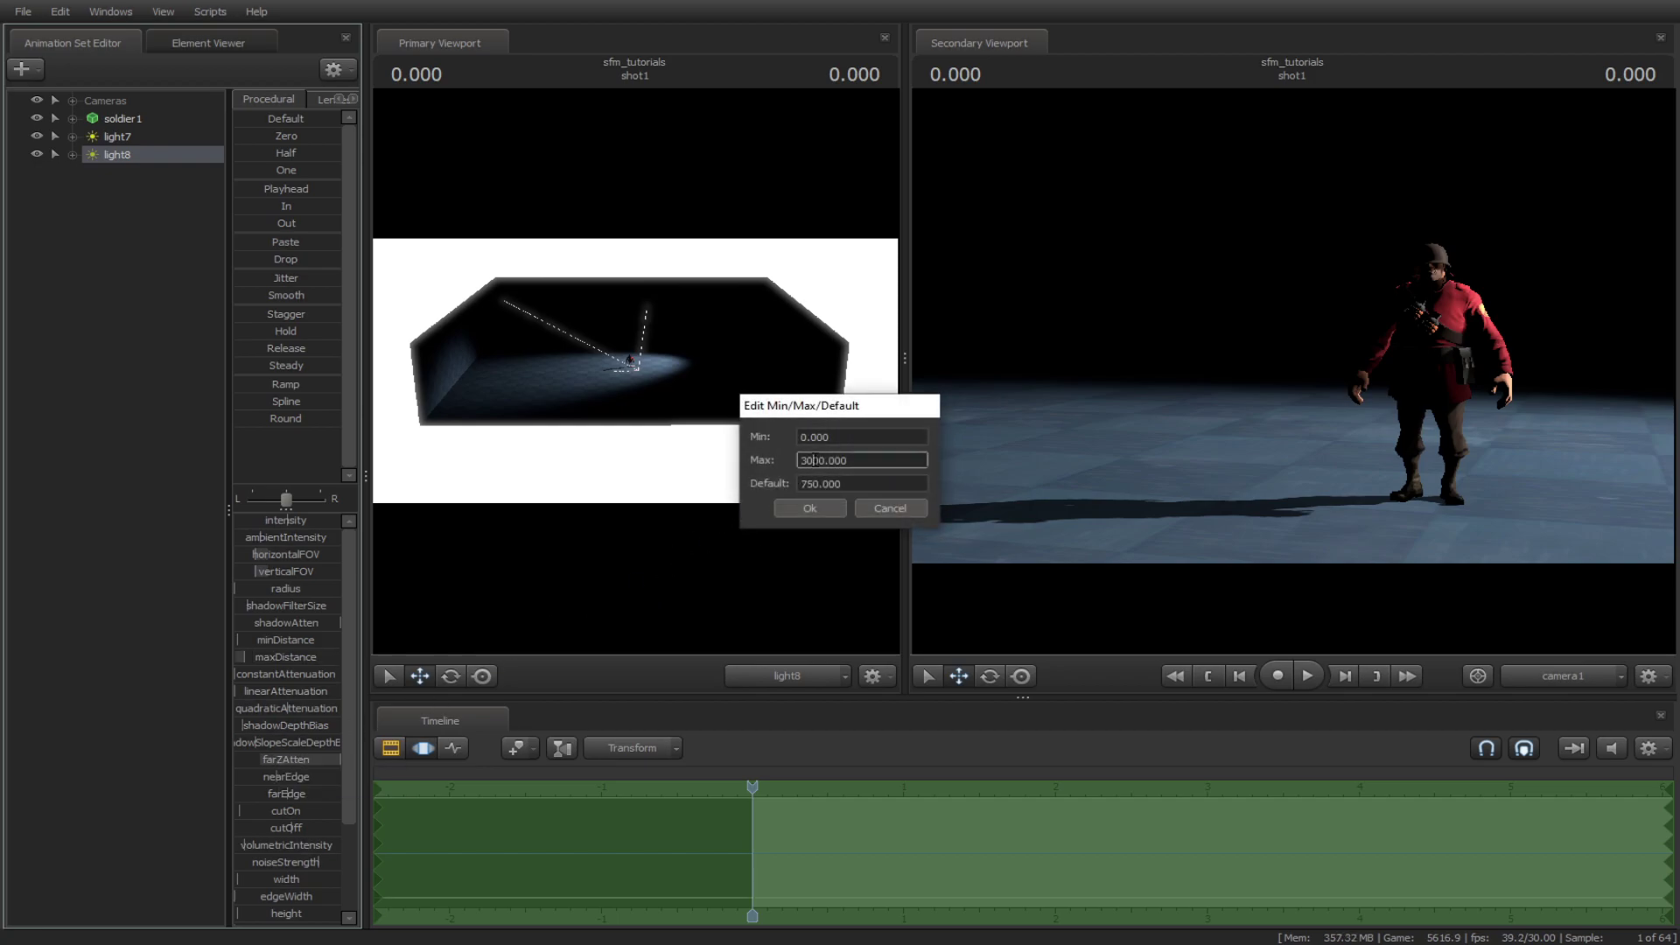
pyautogui.click(811, 507)
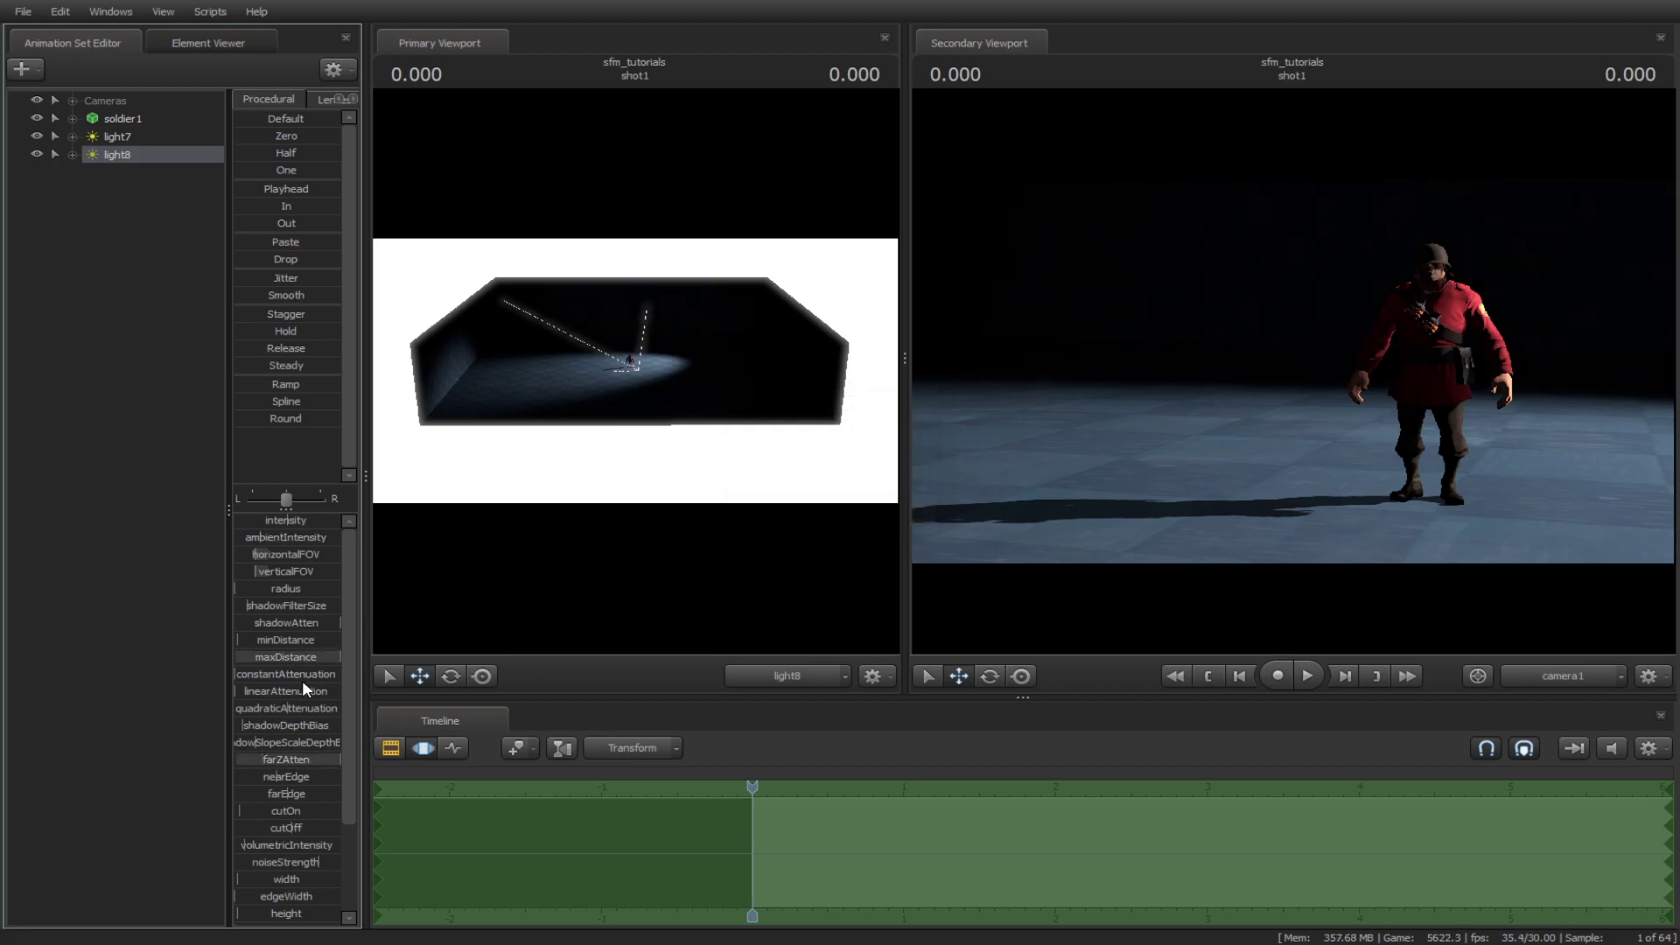
# Adjust light8's linearAttenuation to a low value so its light reaches the whole room.
pyautogui.moveTo(263, 698); pyautogui.dragTo(243, 697)
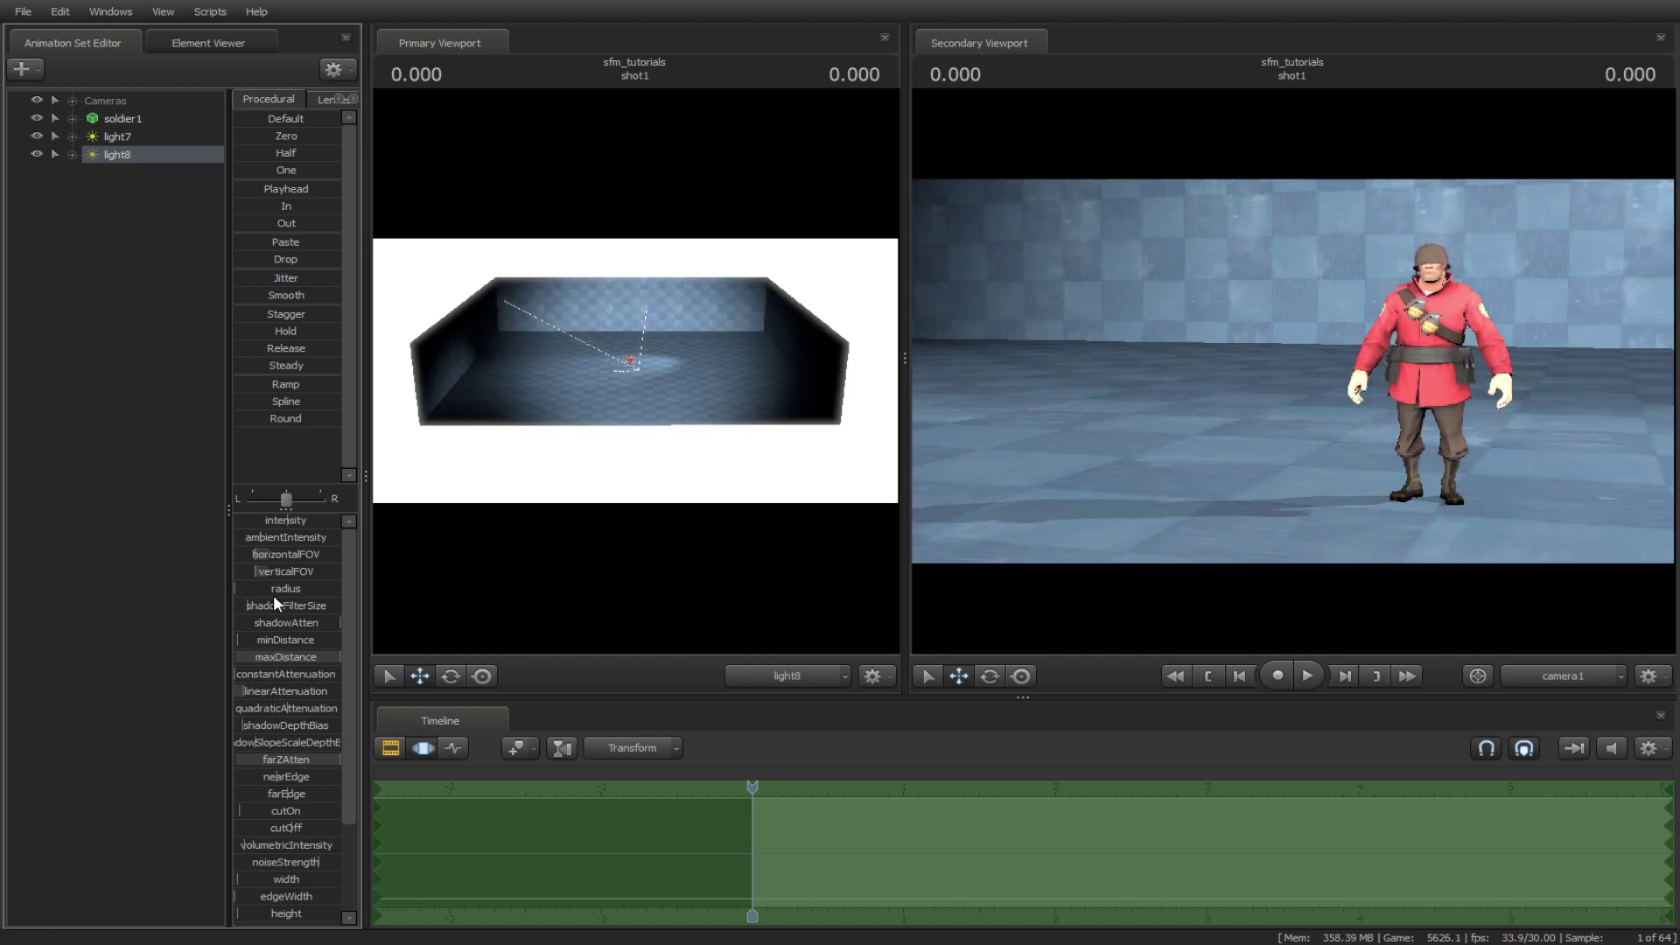
# Widen light8's horizontalFOV and verticalFOV to their maximum and lower its linearAttenuation so the fill light becomes dim.
pyautogui.moveTo(268, 553); pyautogui.dragTo(353, 574)
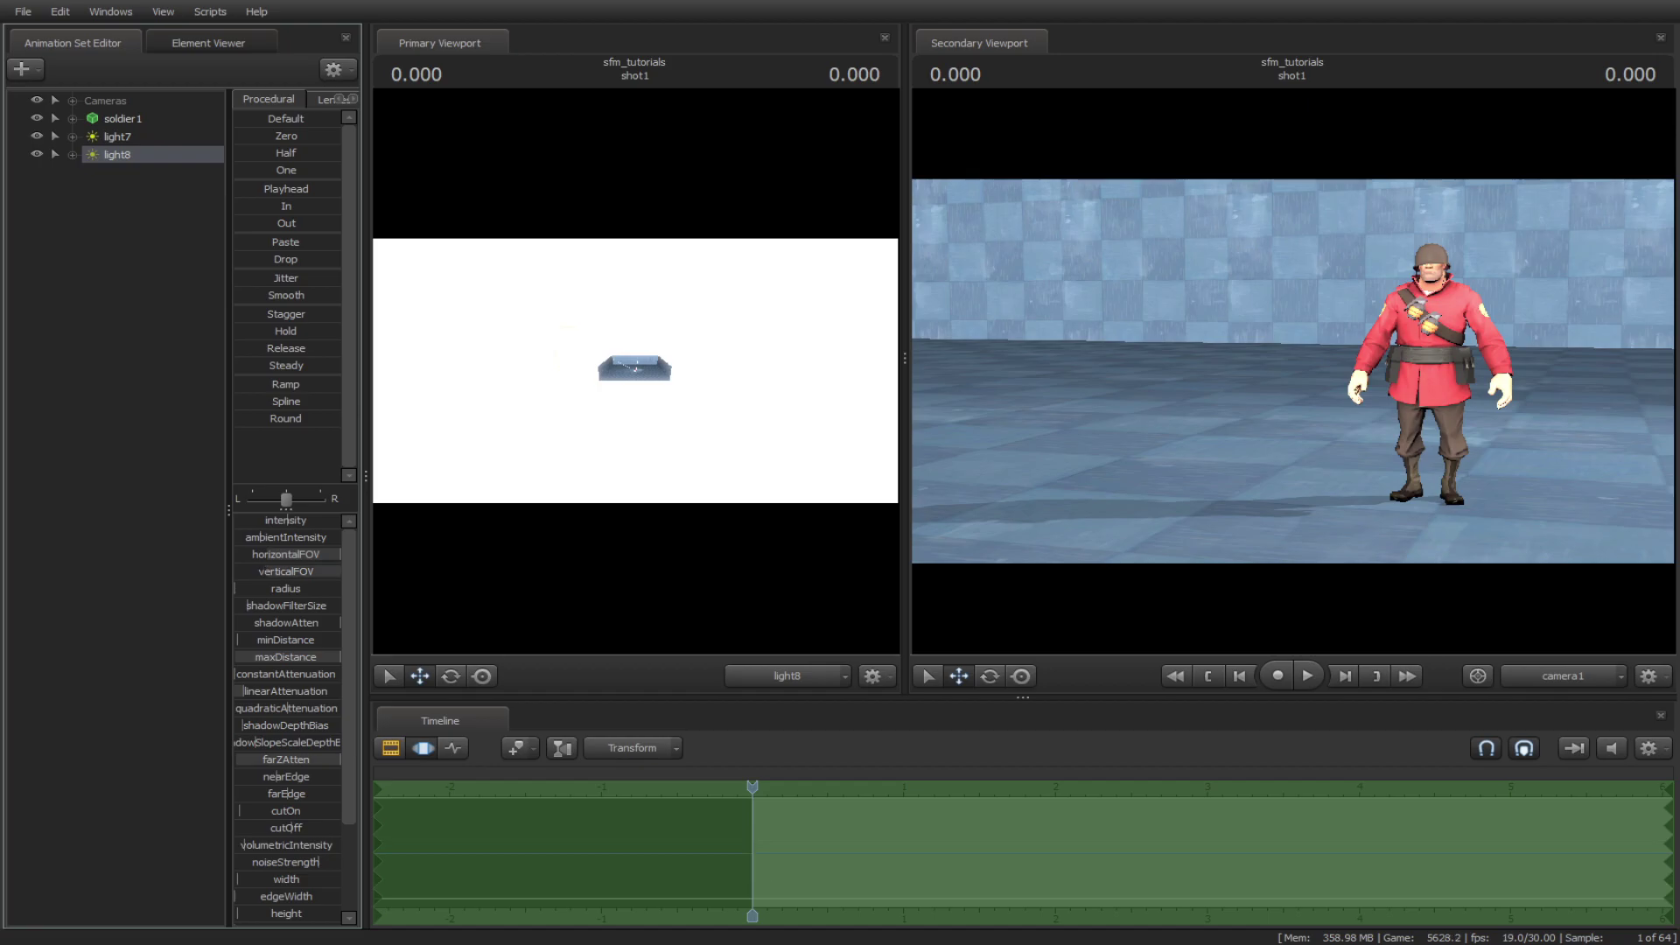
pyautogui.moveTo(242, 692); pyautogui.dragTo(237, 692)
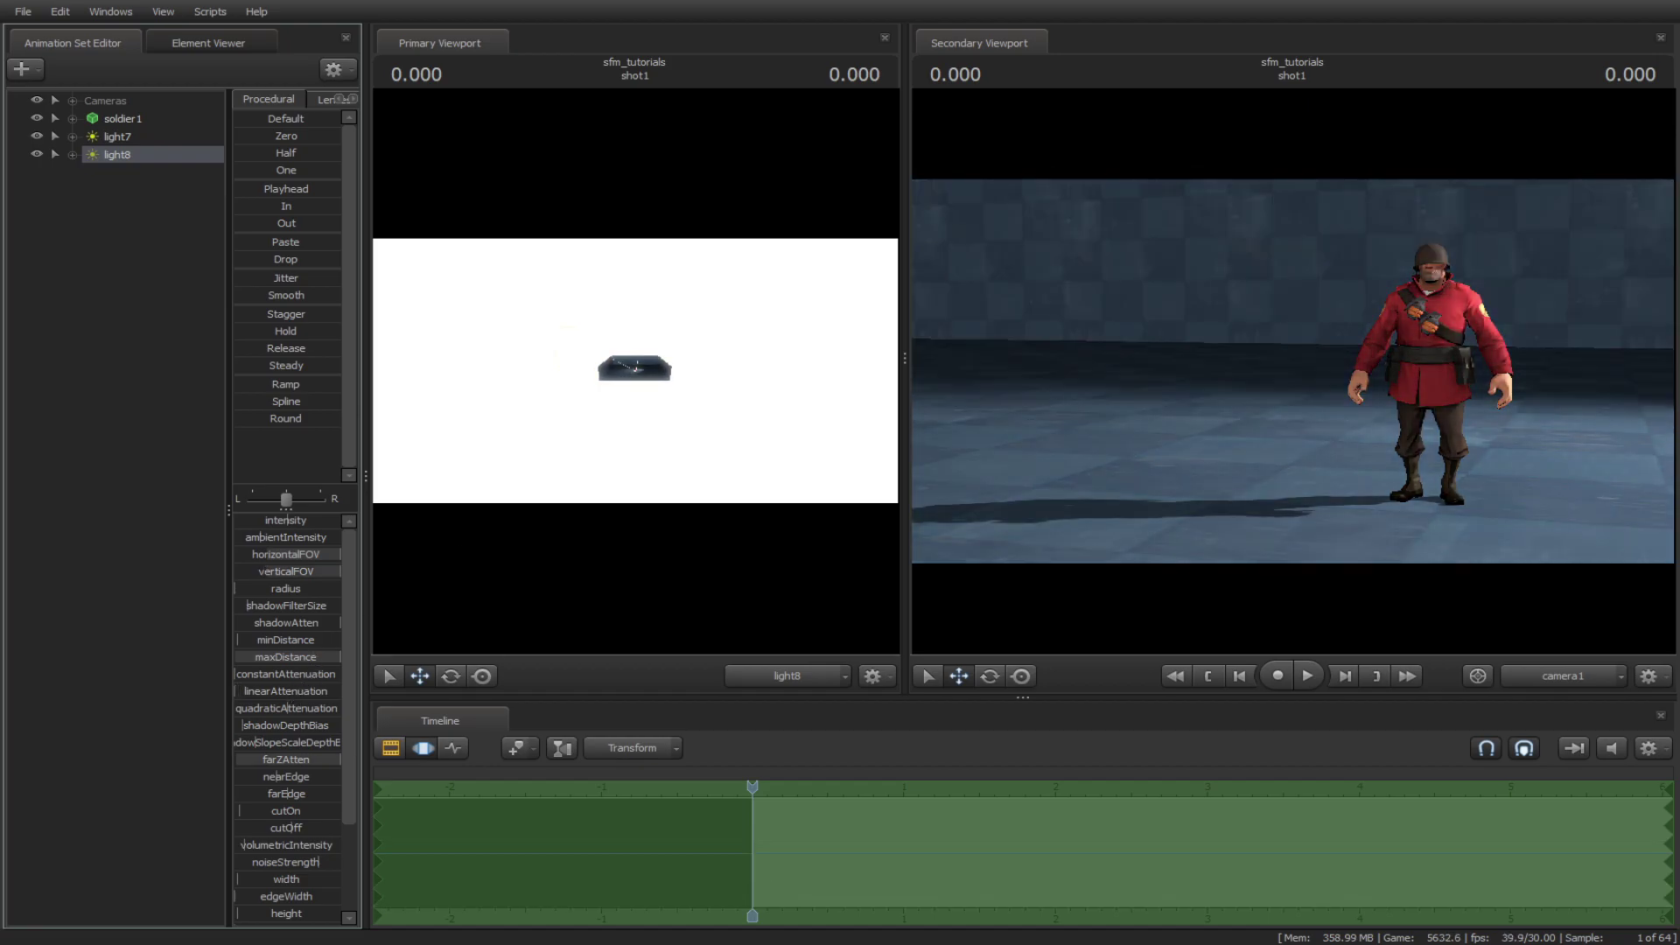
pyautogui.click(286, 692)
pyautogui.moveTo(309, 691); pyautogui.dragTo(267, 692)
pyautogui.press('BackSpace')
pyautogui.press('Return')
pyautogui.click(270, 693)
pyautogui.press('Return')
# Reduce light8's color_red to about half for a teal tint and raise its intensity.
pyautogui.scroll(-3, 280, 709)
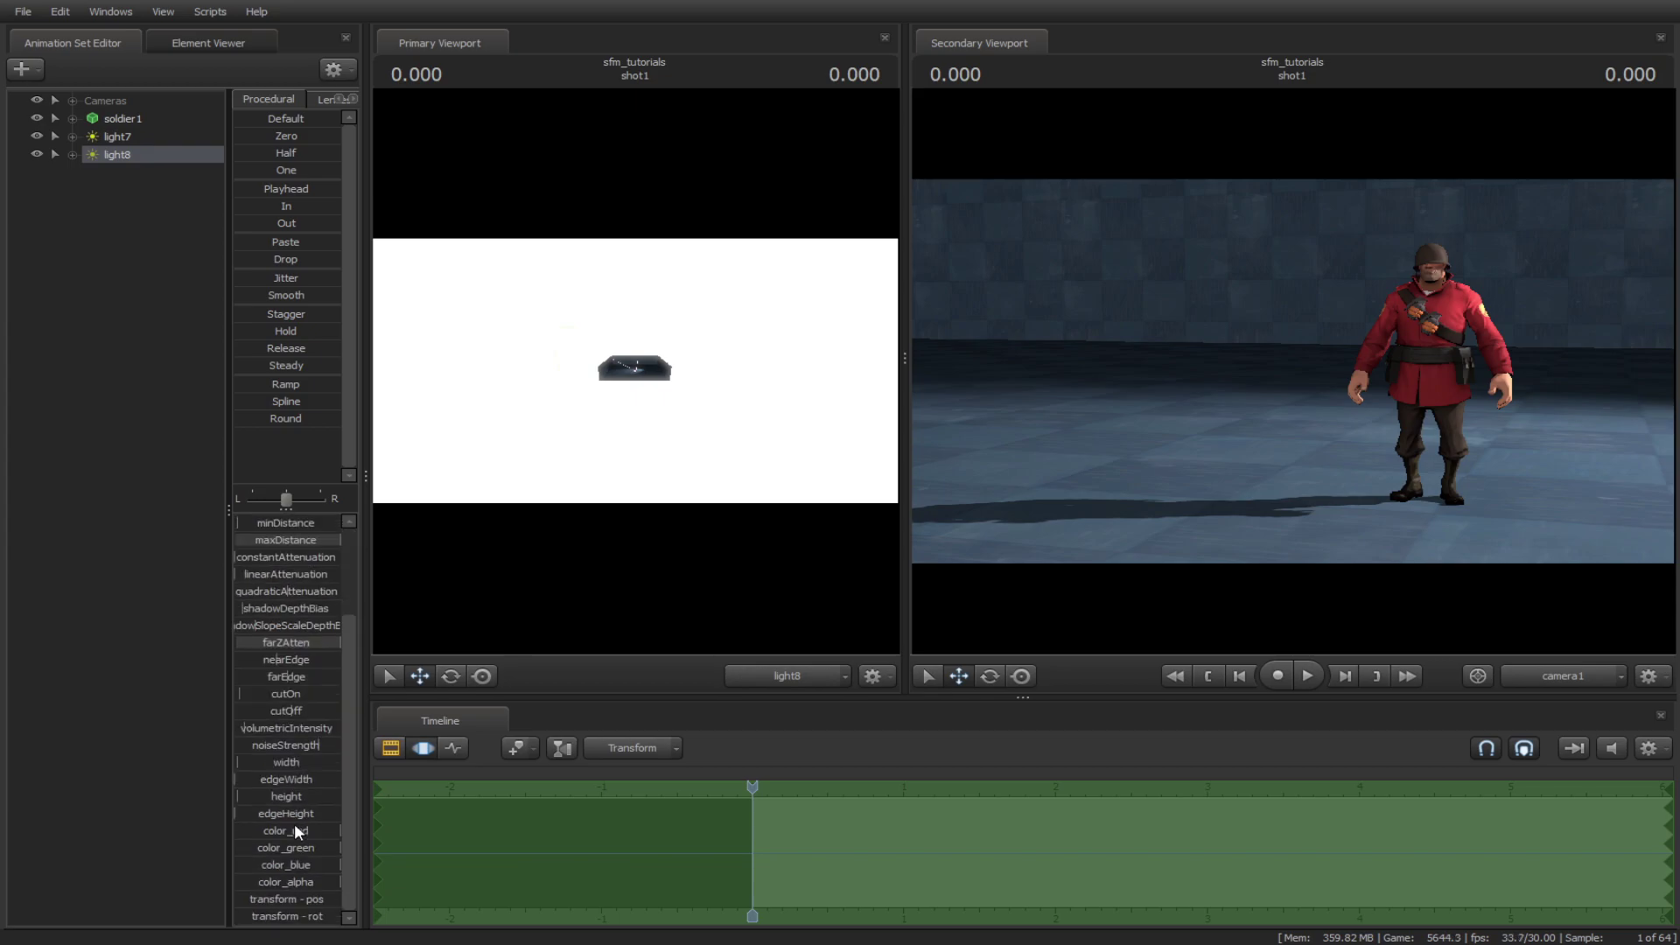
pyautogui.moveTo(276, 830); pyautogui.dragTo(288, 831)
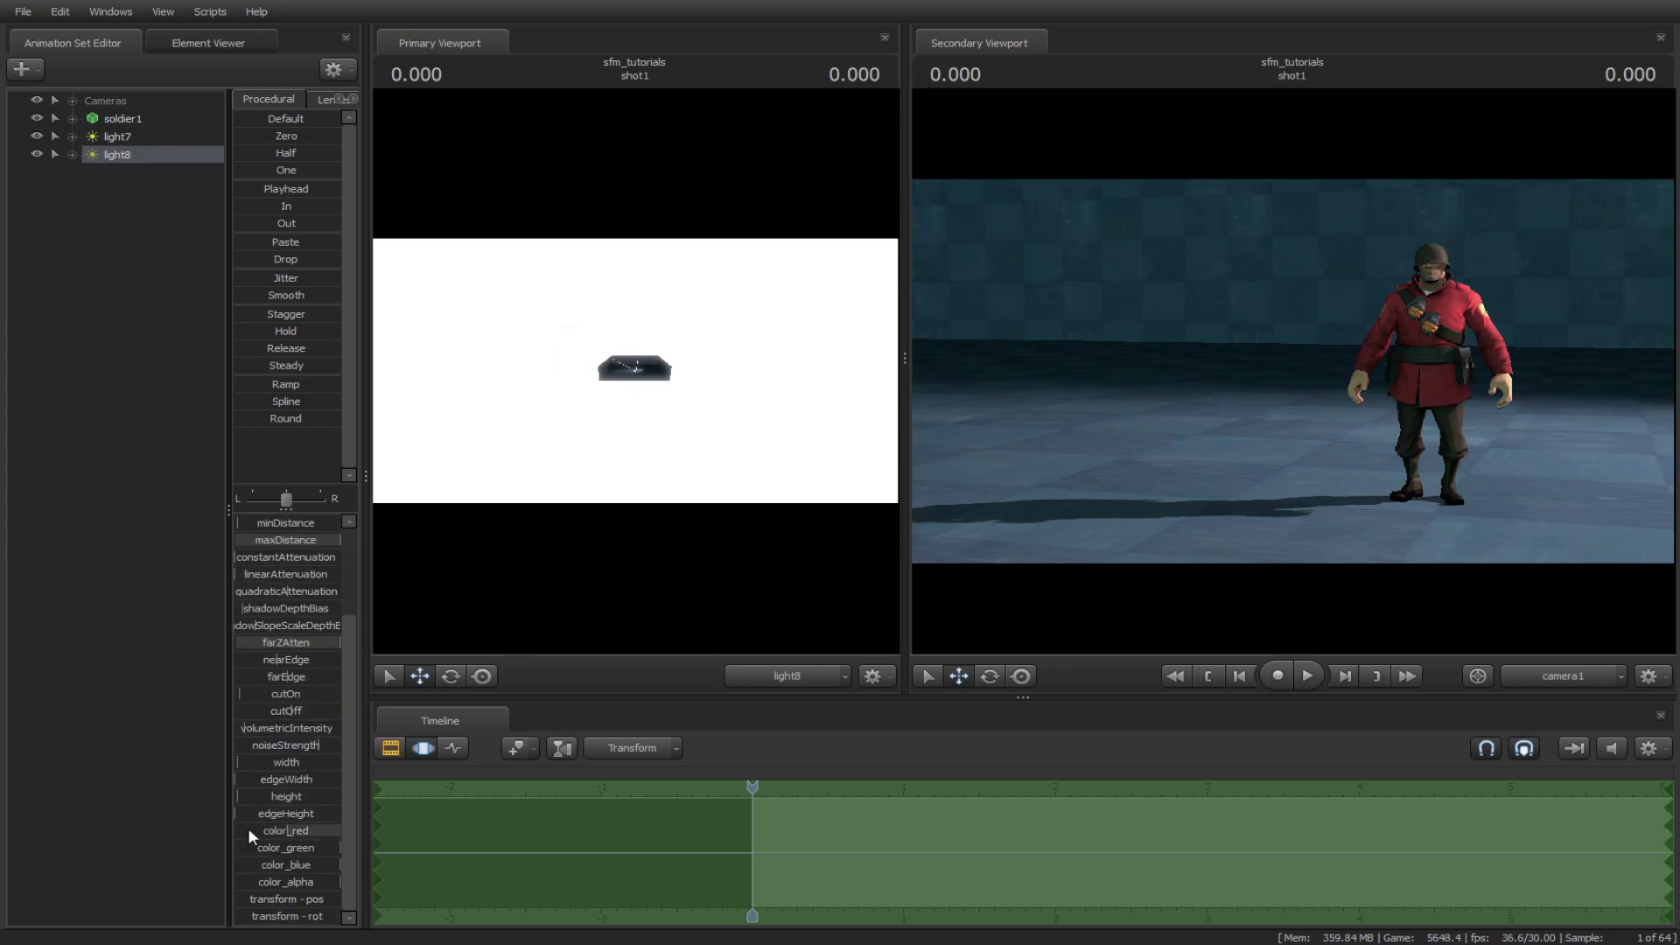
pyautogui.scroll(3, 267, 821)
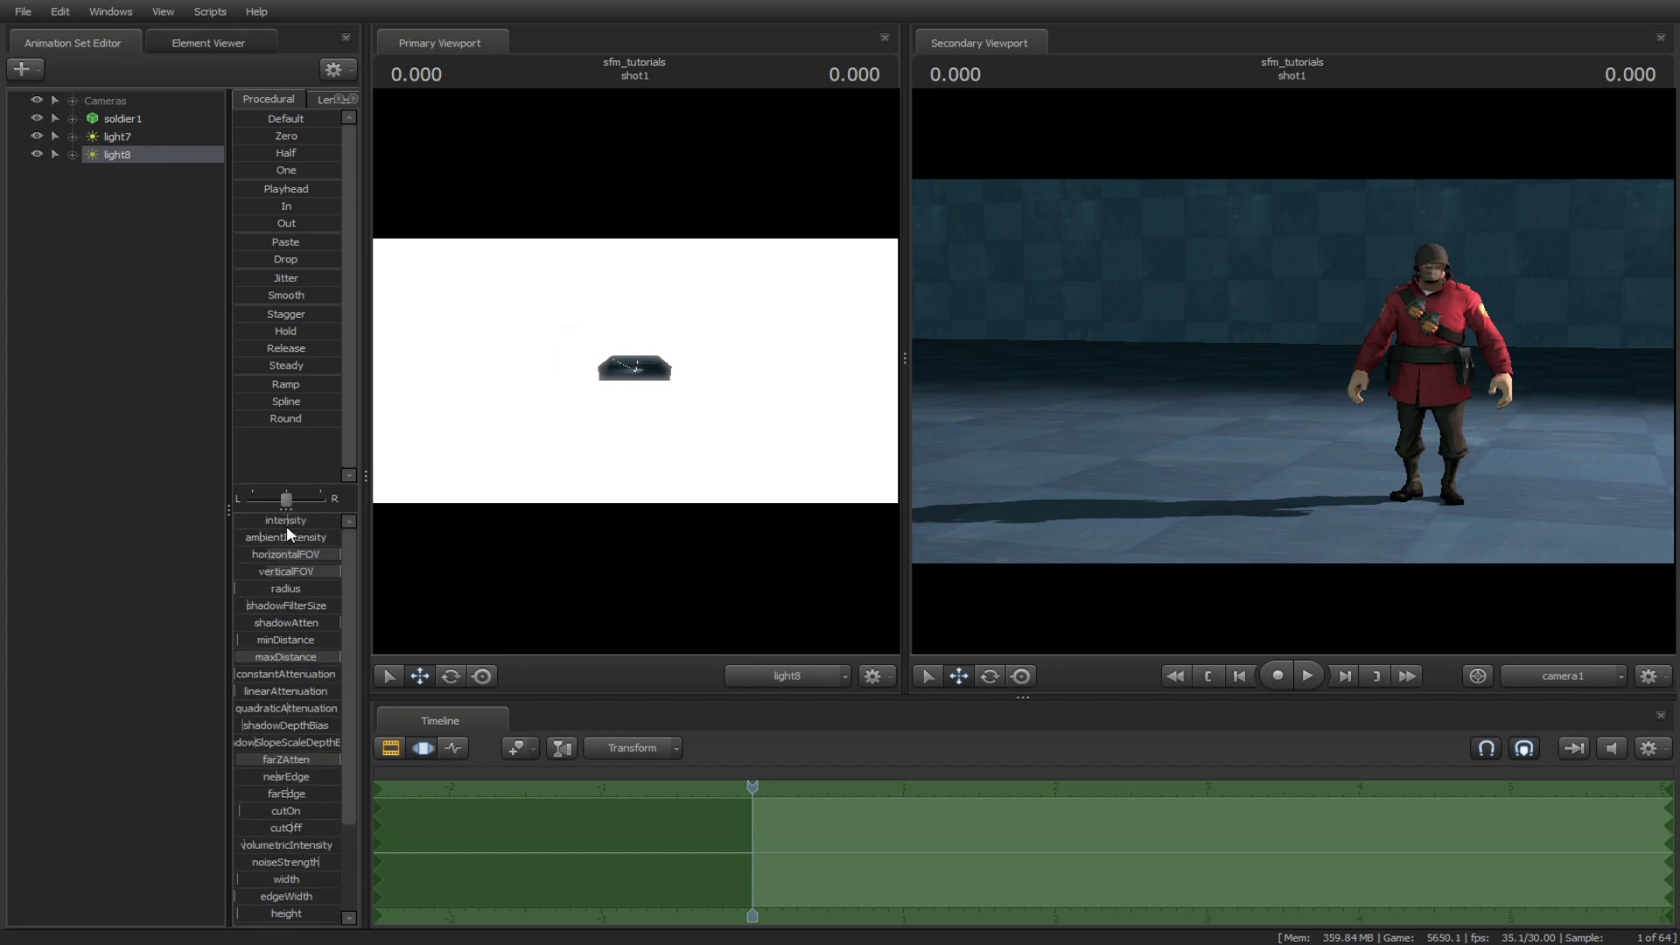
pyautogui.moveTo(286, 520); pyautogui.dragTo(313, 519)
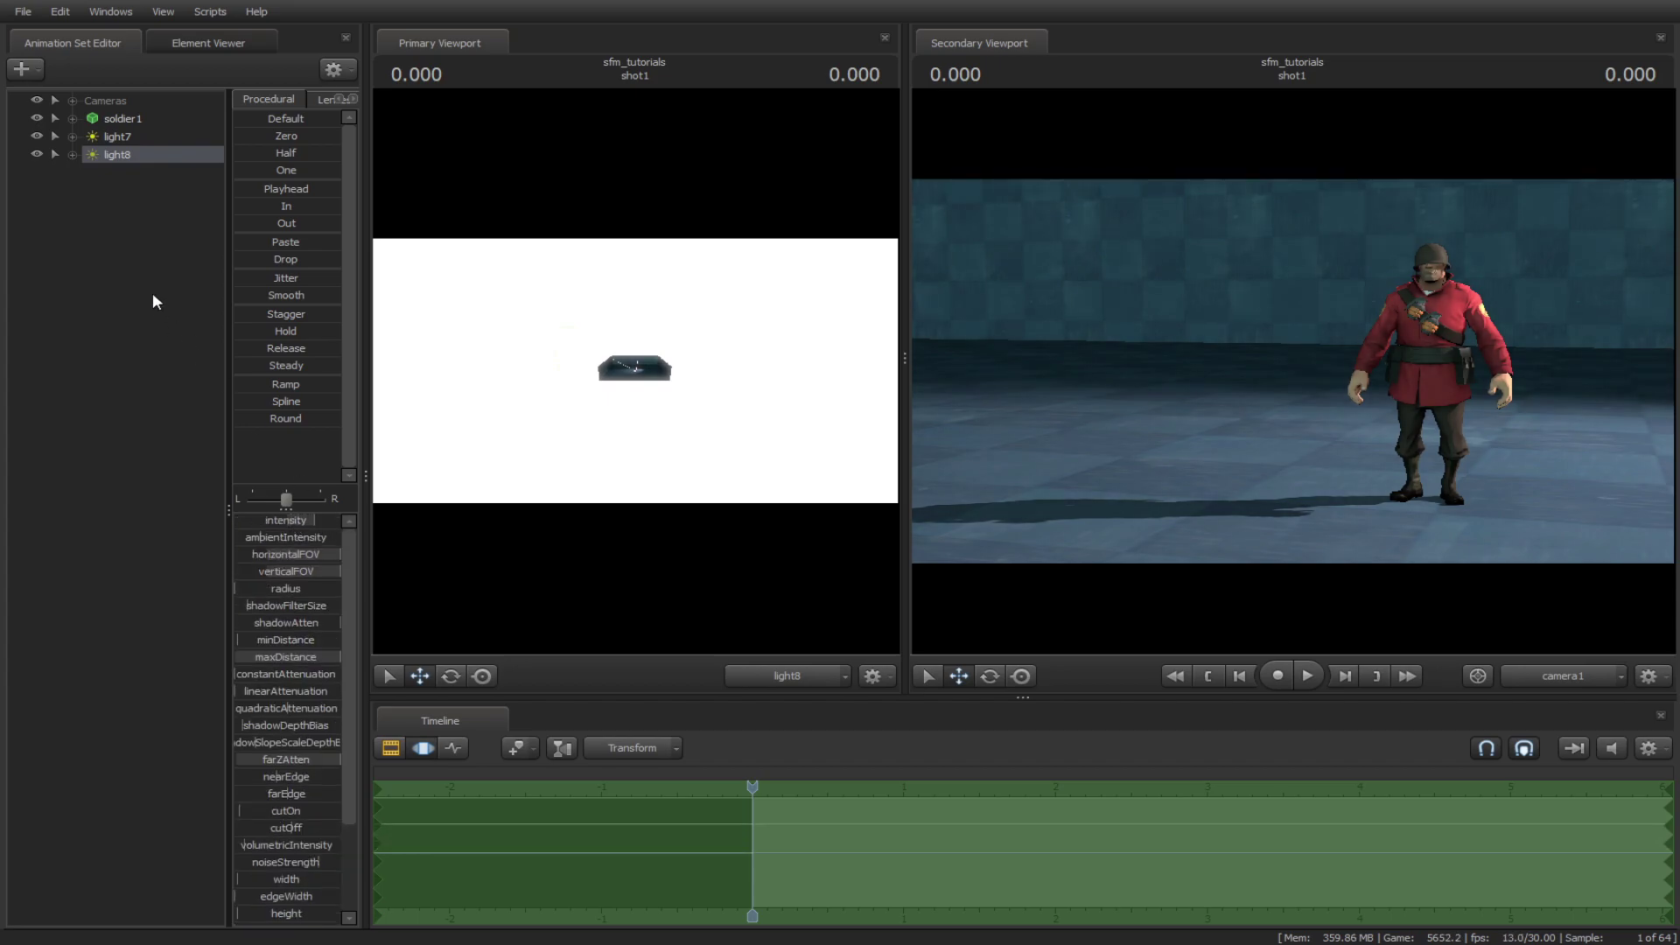
# Copy light8 and paste four duplicates, turning each to shine into the room from a slightly different angle.
pyautogui.rightClick(111, 158)
pyautogui.click(161, 274)
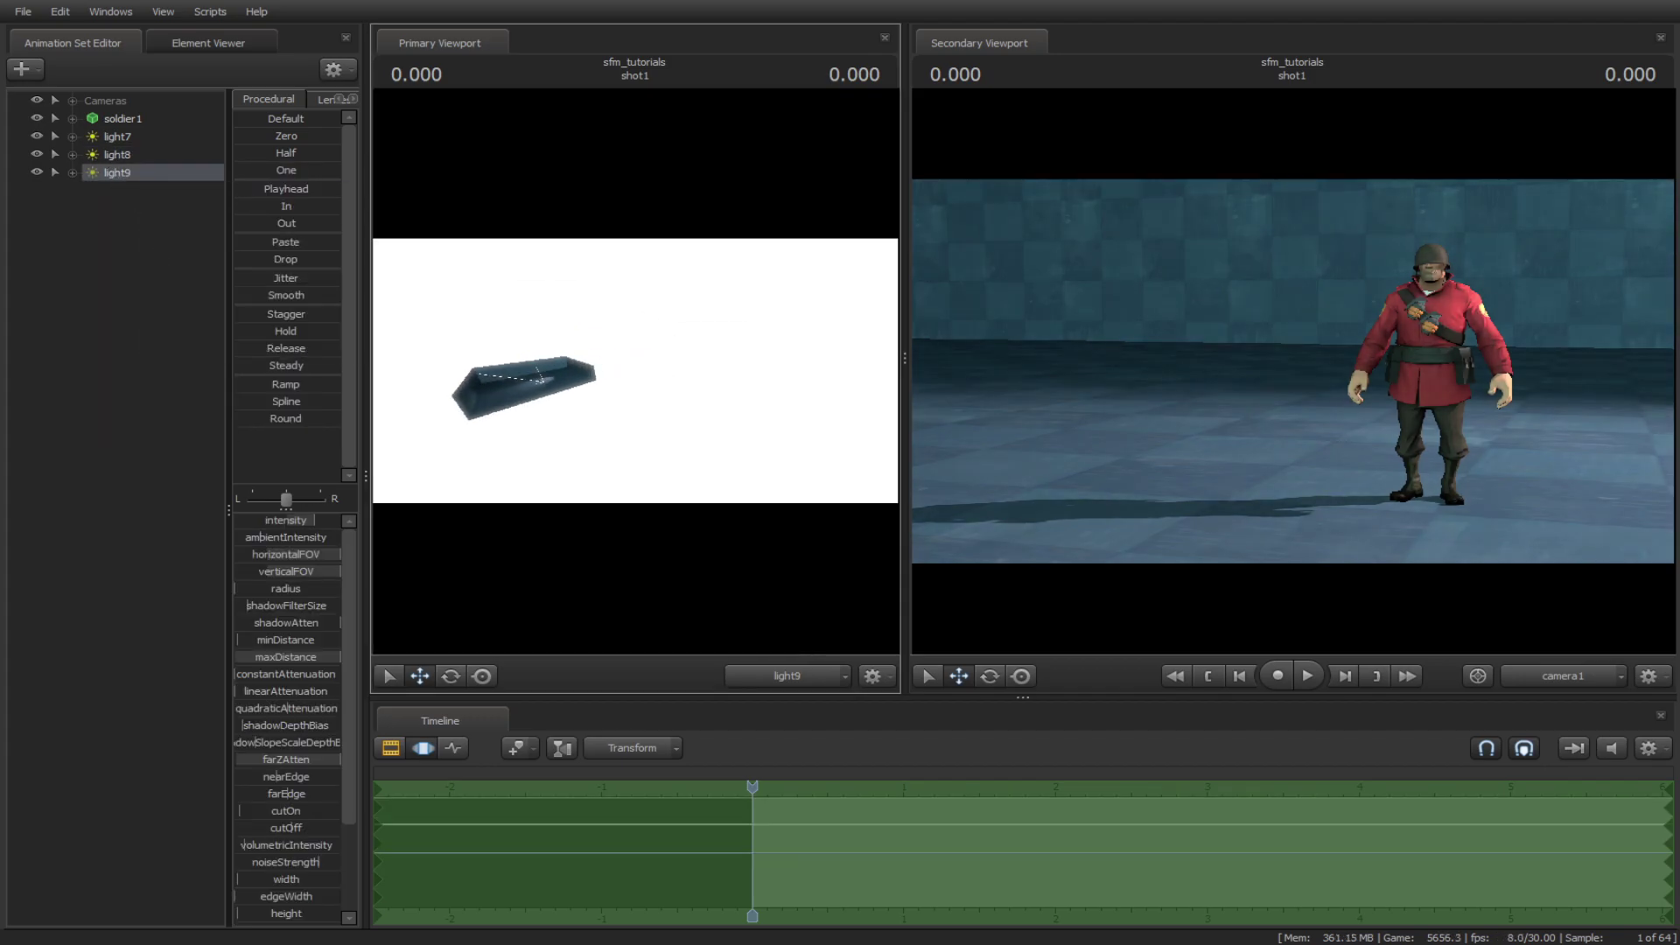
pyautogui.moveTo(593, 365); pyautogui.dragTo(630, 358)
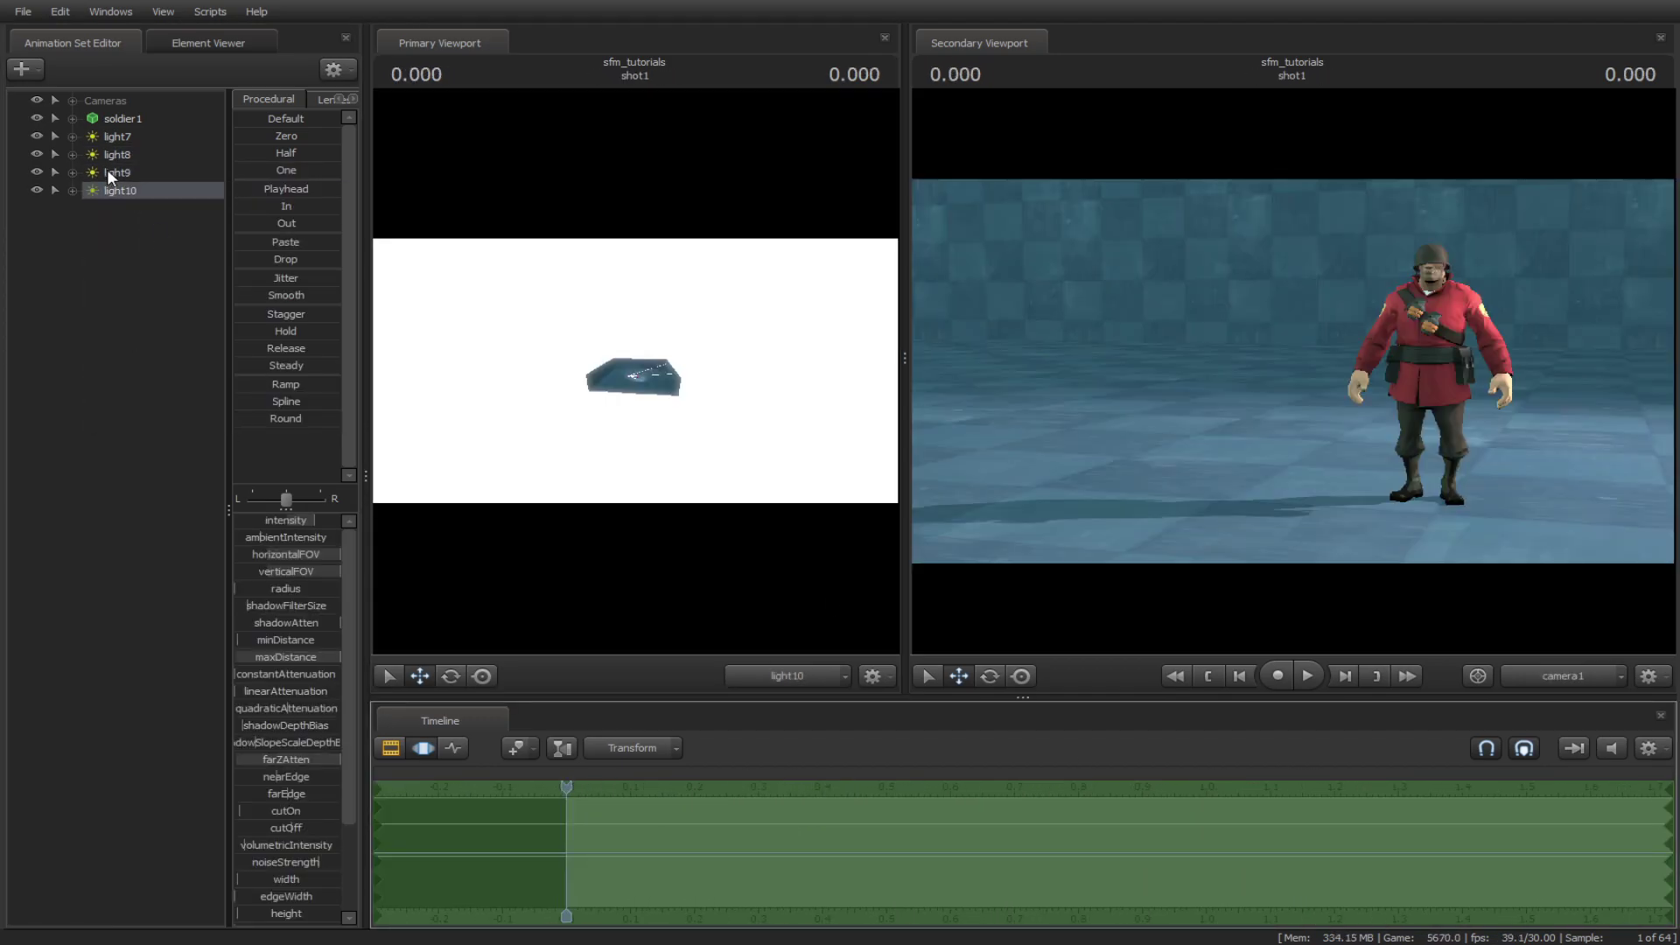
pyautogui.rightClick(136, 208)
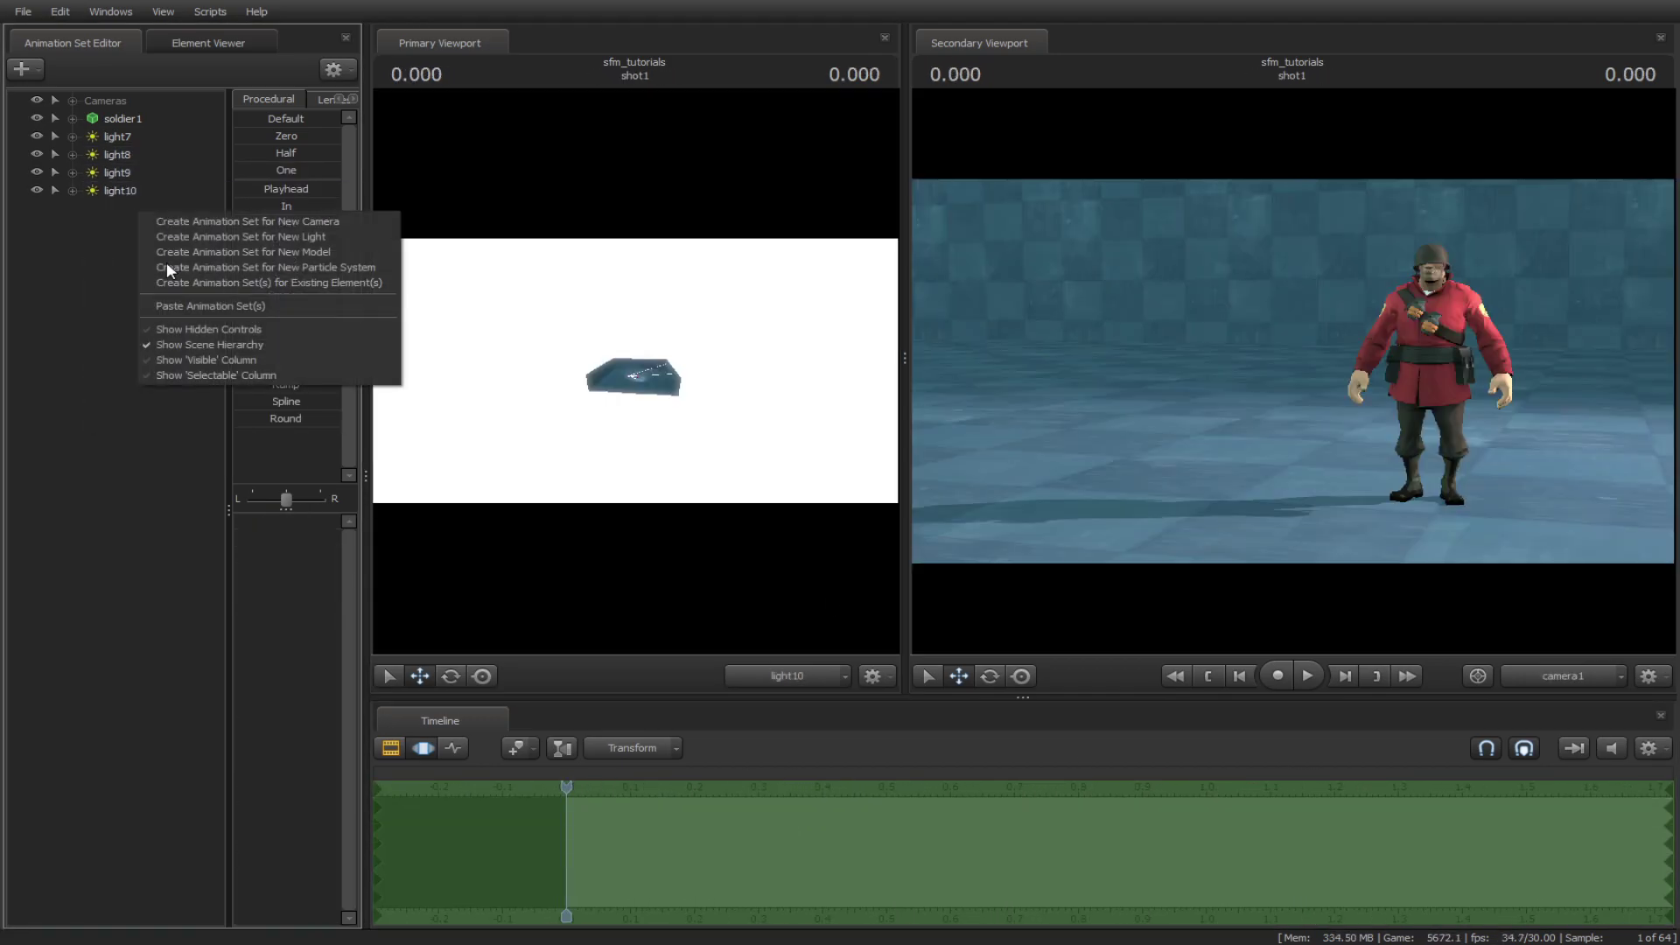
pyautogui.click(183, 248)
pyautogui.moveTo(588, 372); pyautogui.dragTo(623, 352)
pyautogui.rightClick(120, 231)
pyautogui.click(168, 272)
pyautogui.moveTo(117, 226); pyautogui.dragTo(612, 368)
pyautogui.moveTo(613, 368)
pyautogui.mouseDown()
pyautogui.moveTo(629, 385)
pyautogui.moveTo(623, 368)
pyautogui.mouseUp()
# Switch the primary viewport to the Work Camera and reset light7's intensity to its default.
pyautogui.click(788, 675)
pyautogui.click(806, 686)
pyautogui.press('Up')
pyautogui.press('Up')
pyautogui.press('Up')
pyautogui.press('Up')
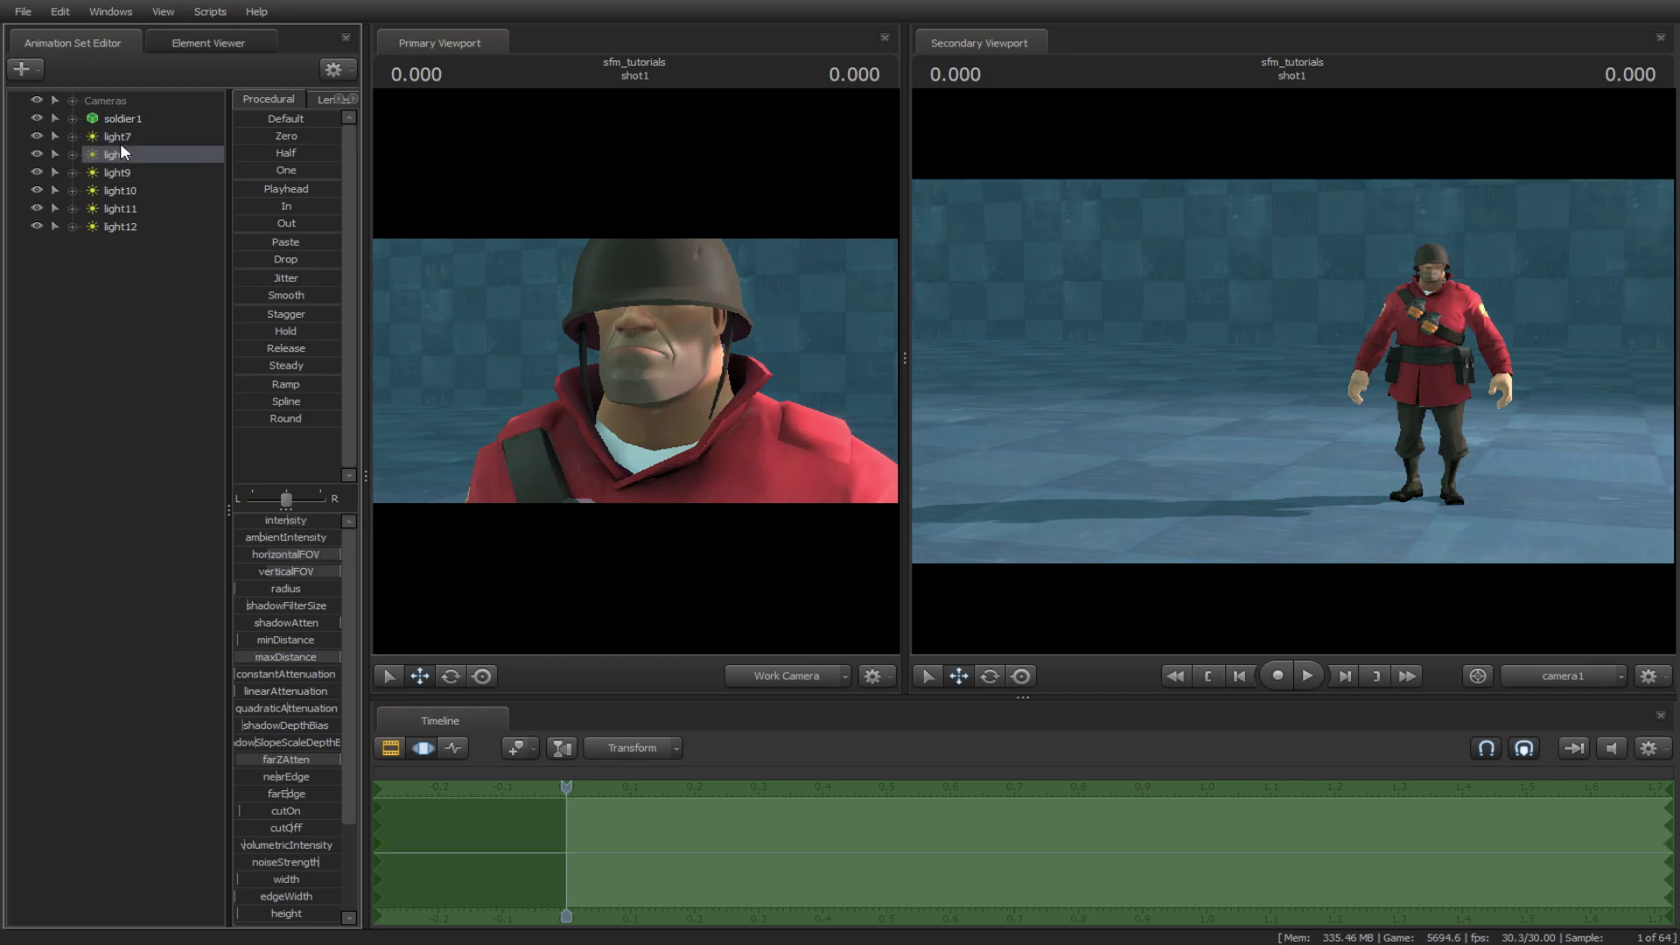
pyautogui.click(118, 137)
pyautogui.rightClick(296, 518)
pyautogui.click(308, 529)
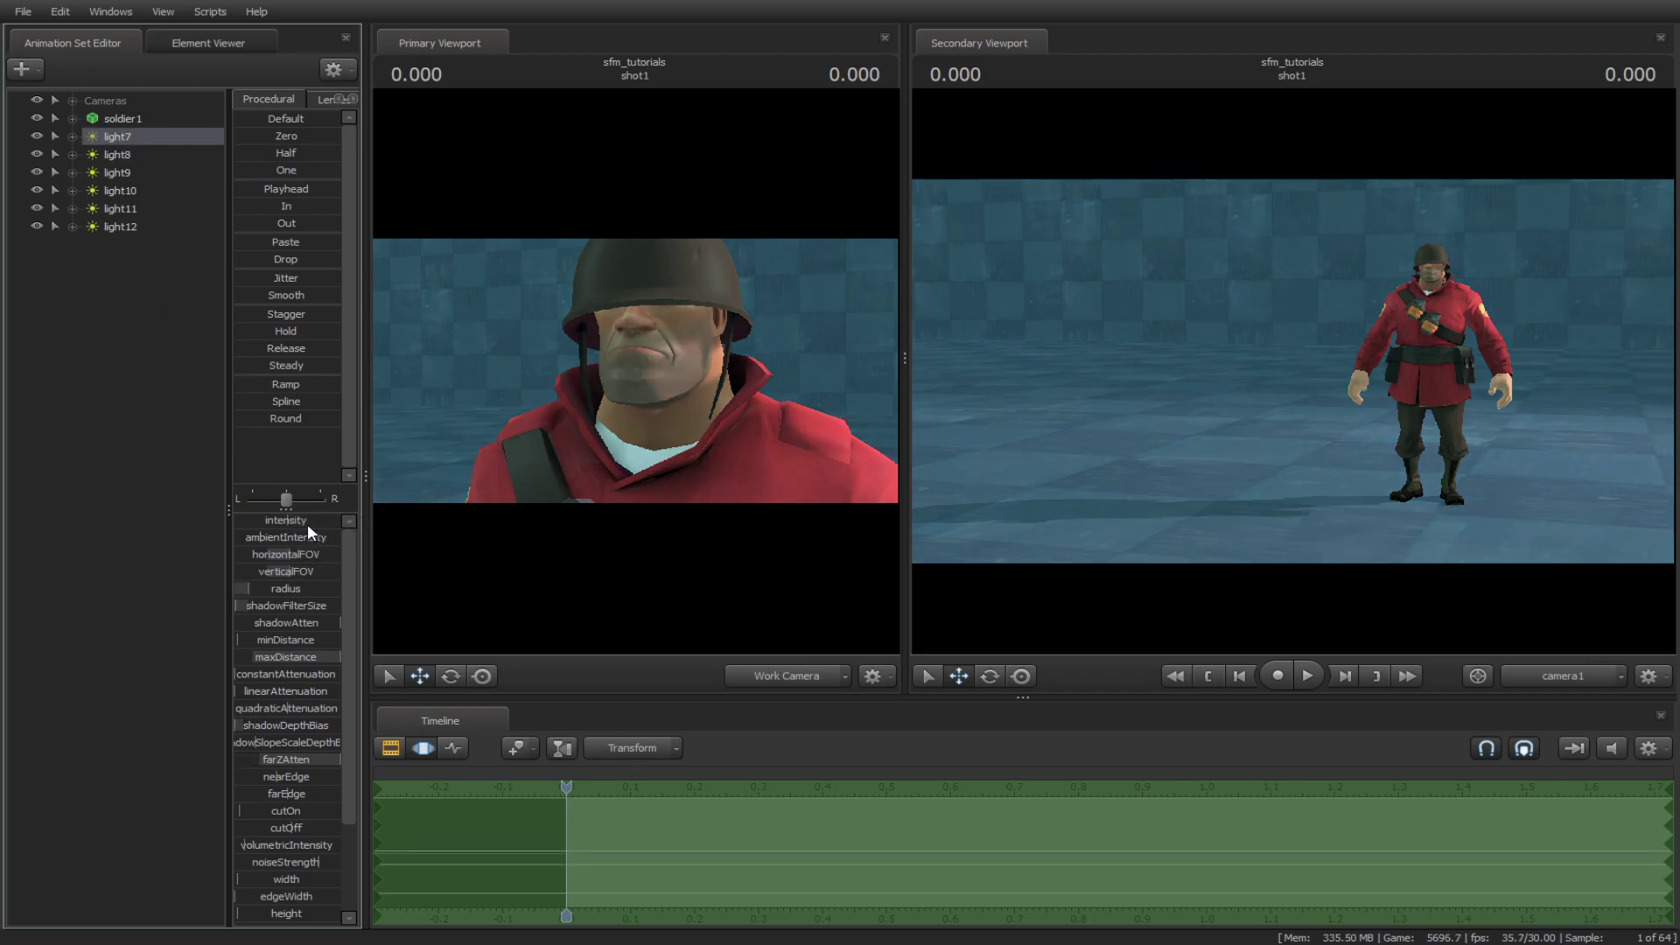
pyautogui.click(114, 359)
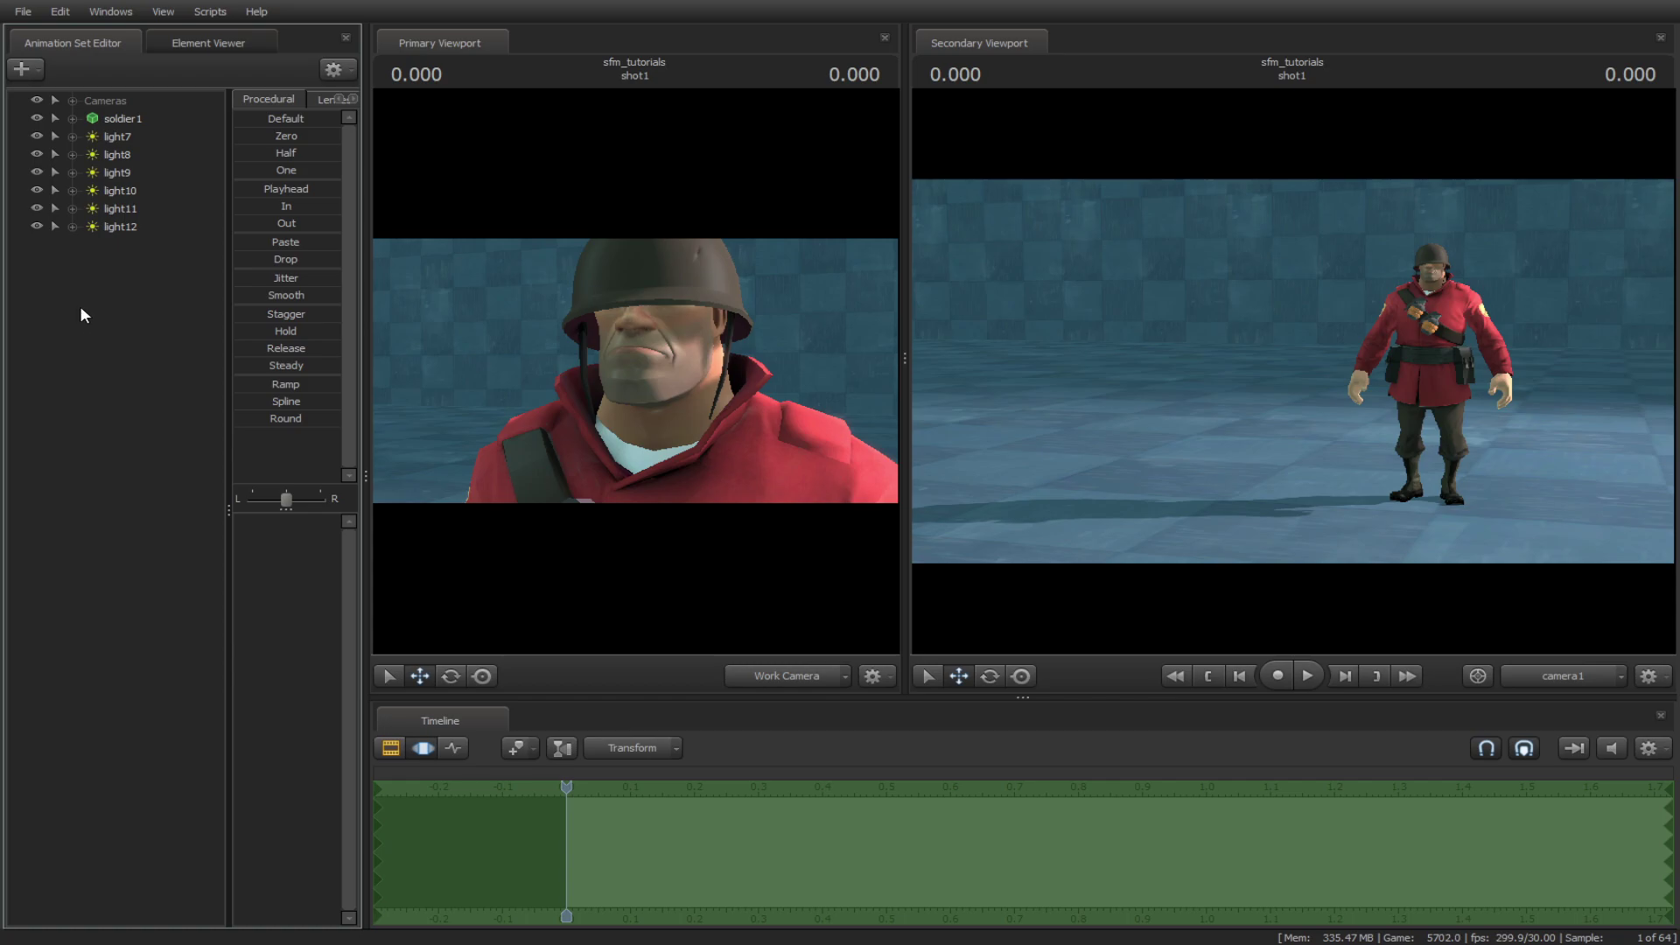
pyautogui.moveTo(707, 420)
pyautogui.mouseDown()
pyautogui.moveTo(517, 472)
pyautogui.moveTo(569, 434)
pyautogui.moveTo(602, 369)
pyautogui.moveTo(698, 415)
pyautogui.mouseUp()
pyautogui.press('s')
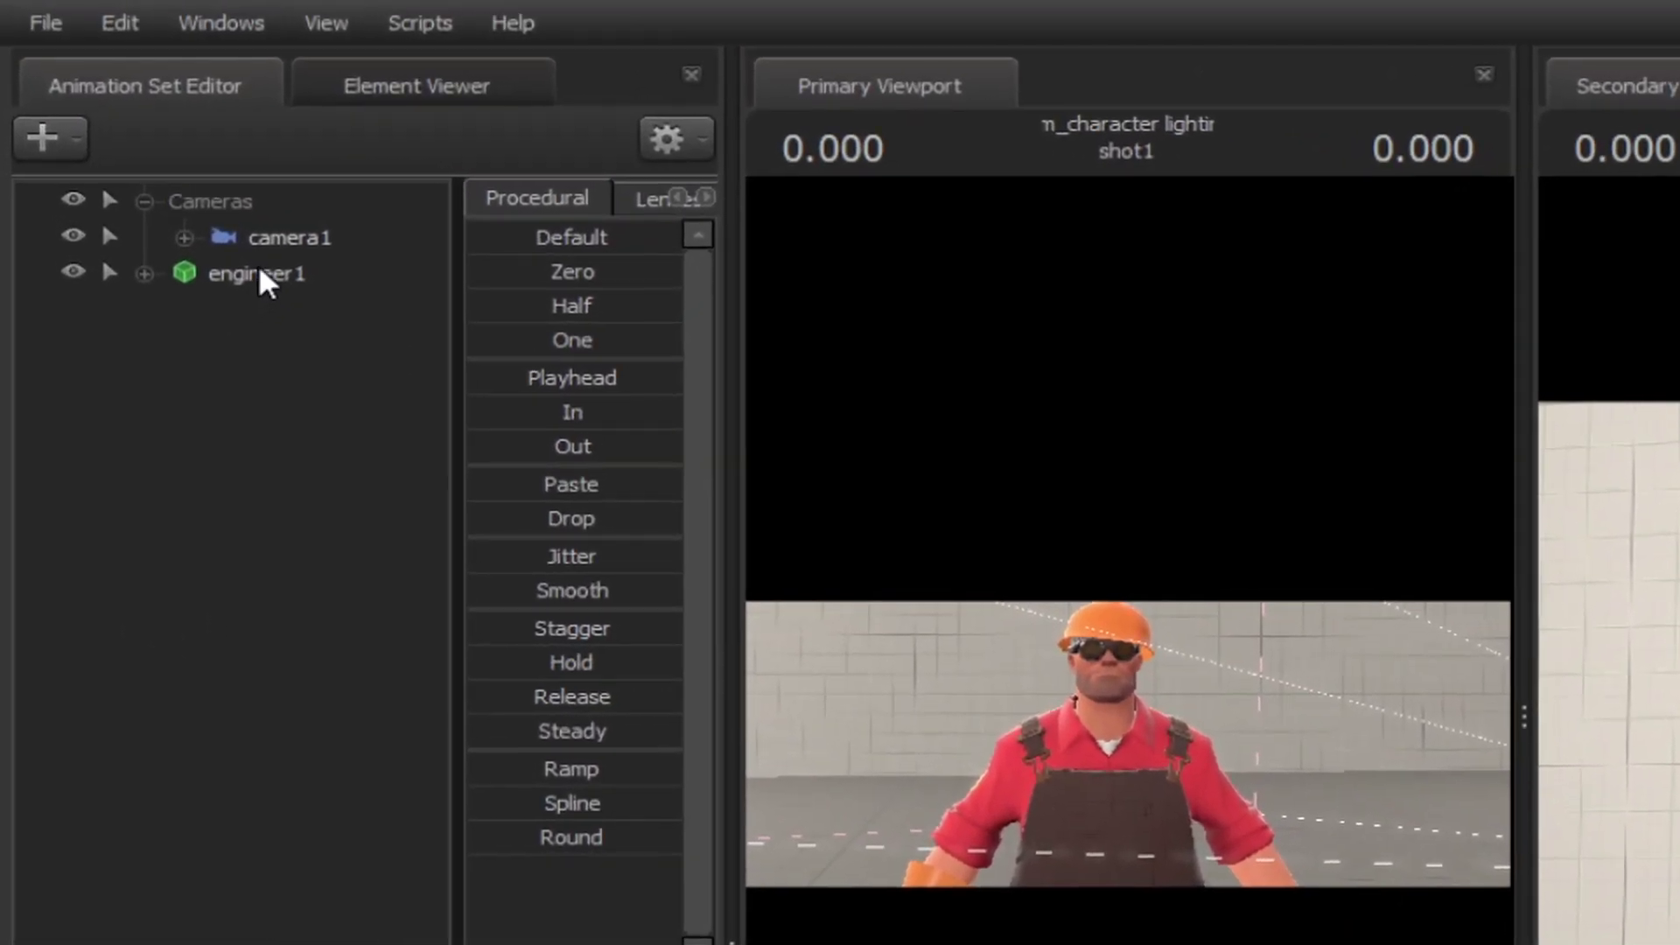
# In the engineer session, reset camera1's toneMapScale to its default.
pyautogui.click(253, 233)
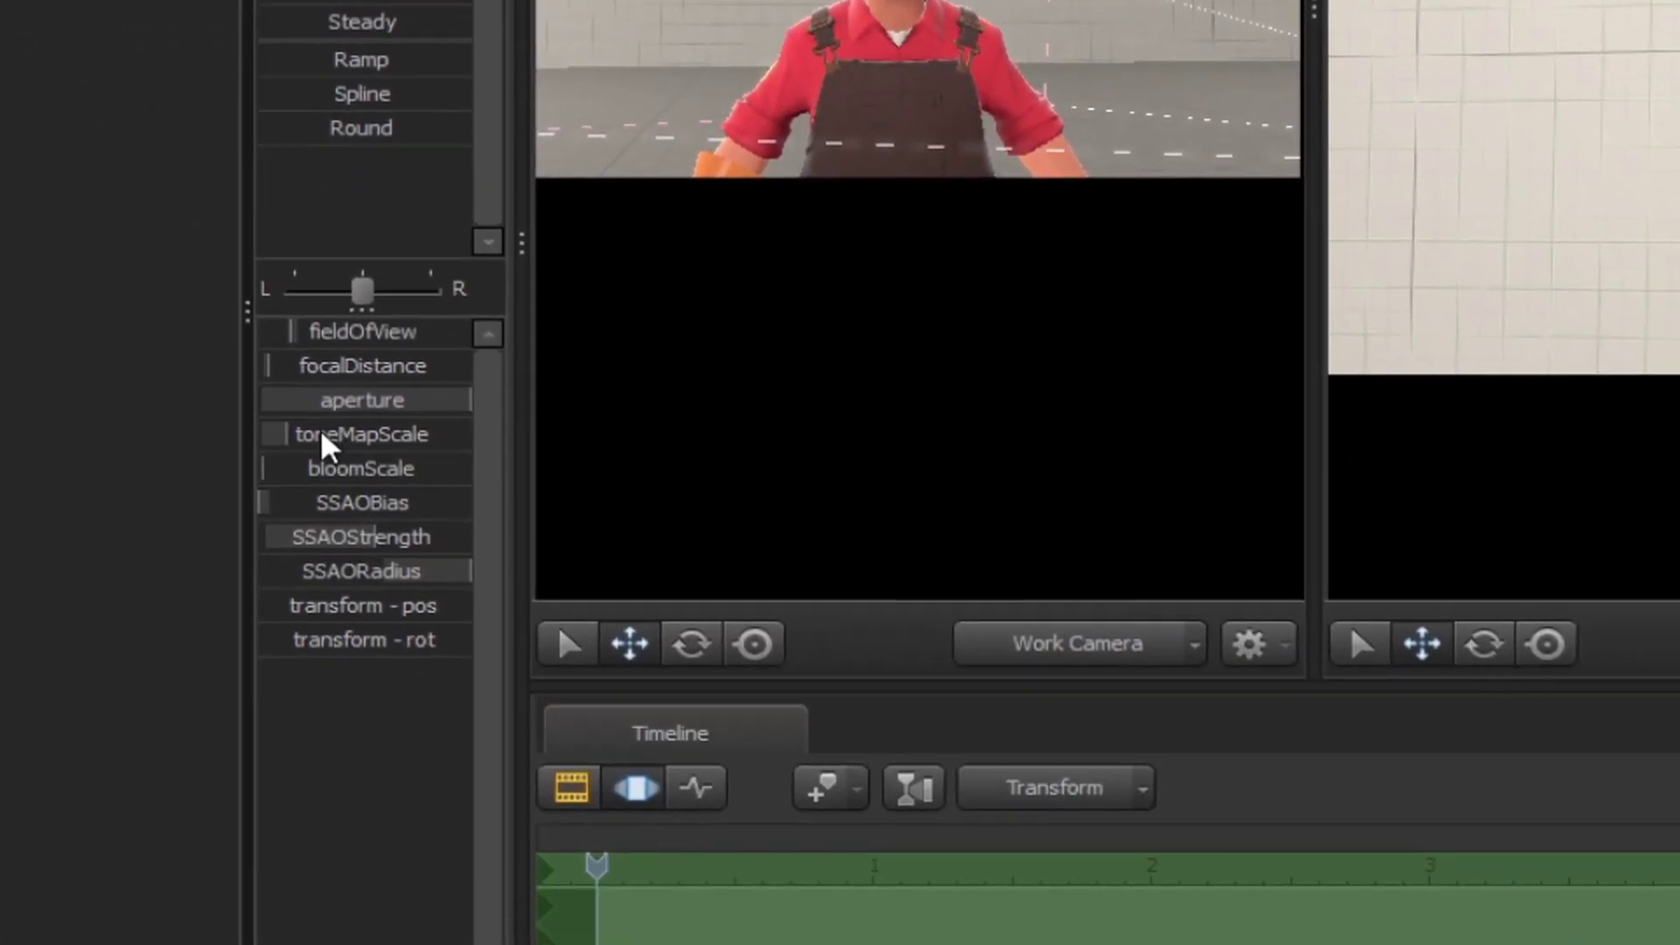
pyautogui.rightClick(328, 443)
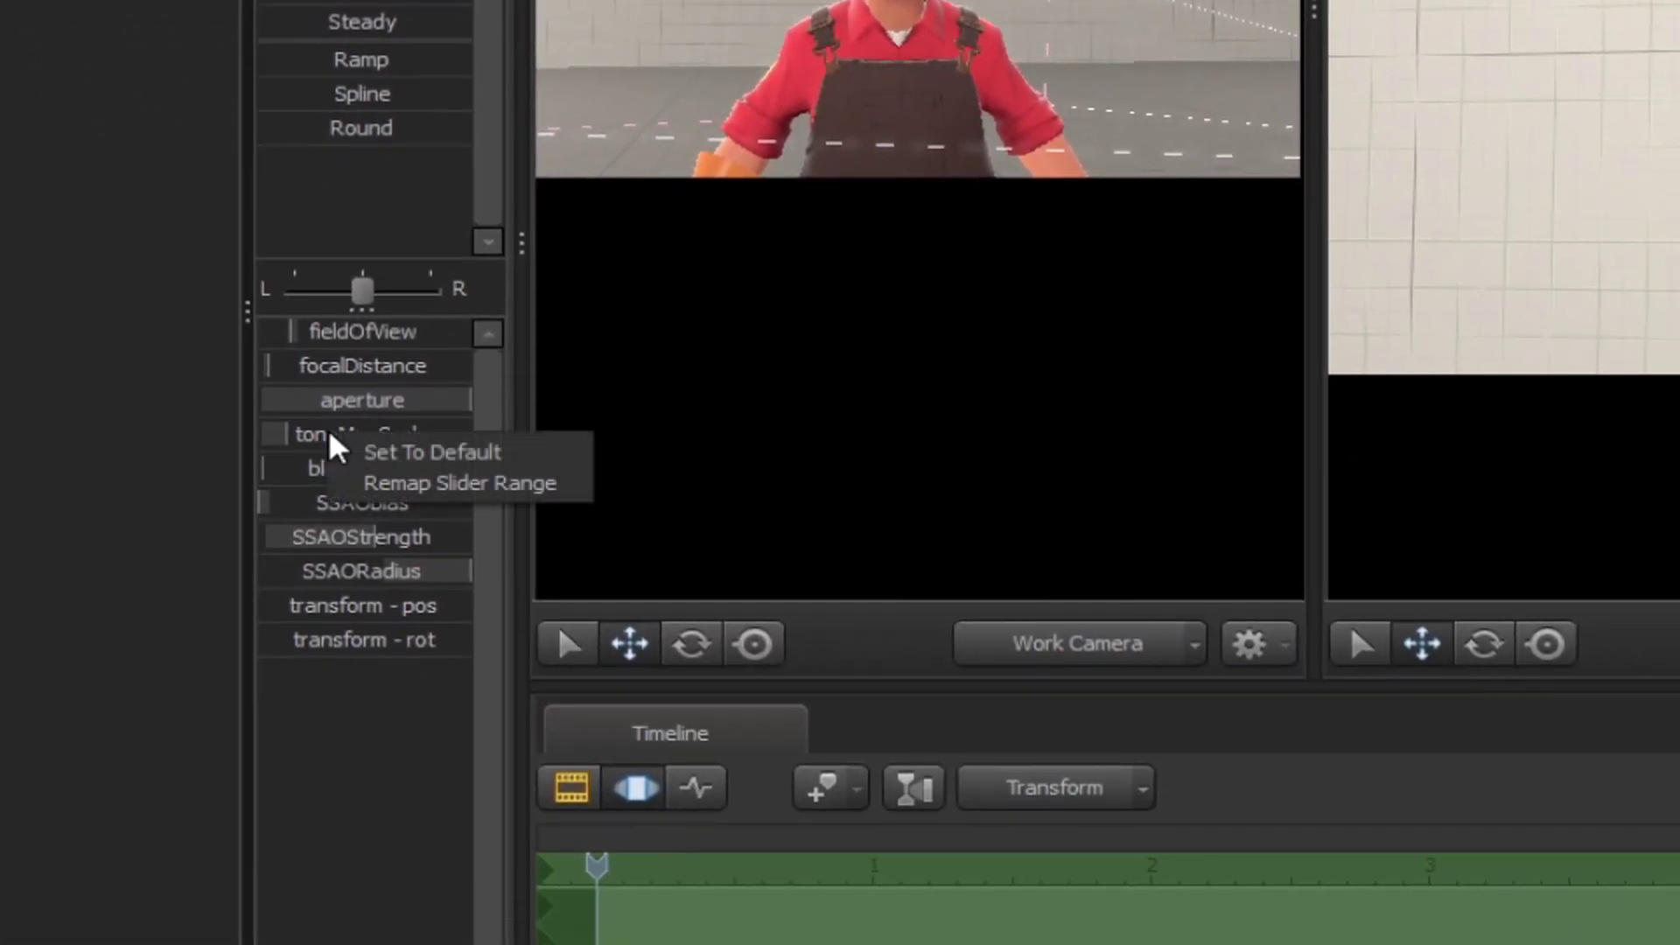
pyautogui.click(438, 457)
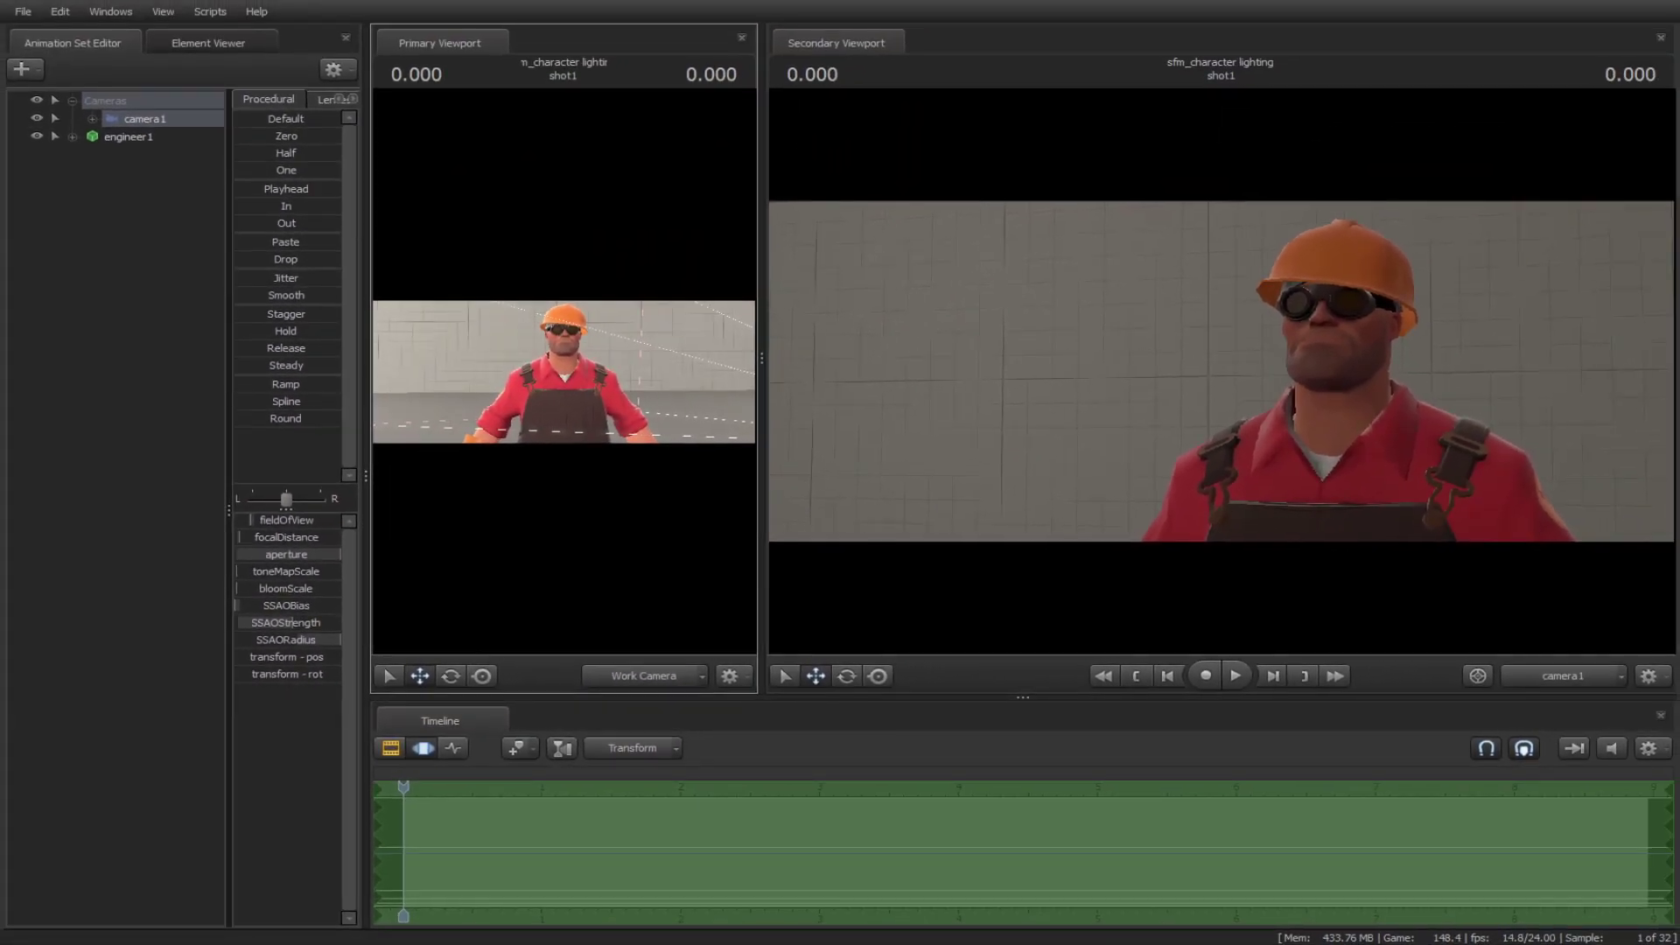
# Create an animation set for a new light and look through it in the primary viewport.
pyautogui.rightClick(117, 166)
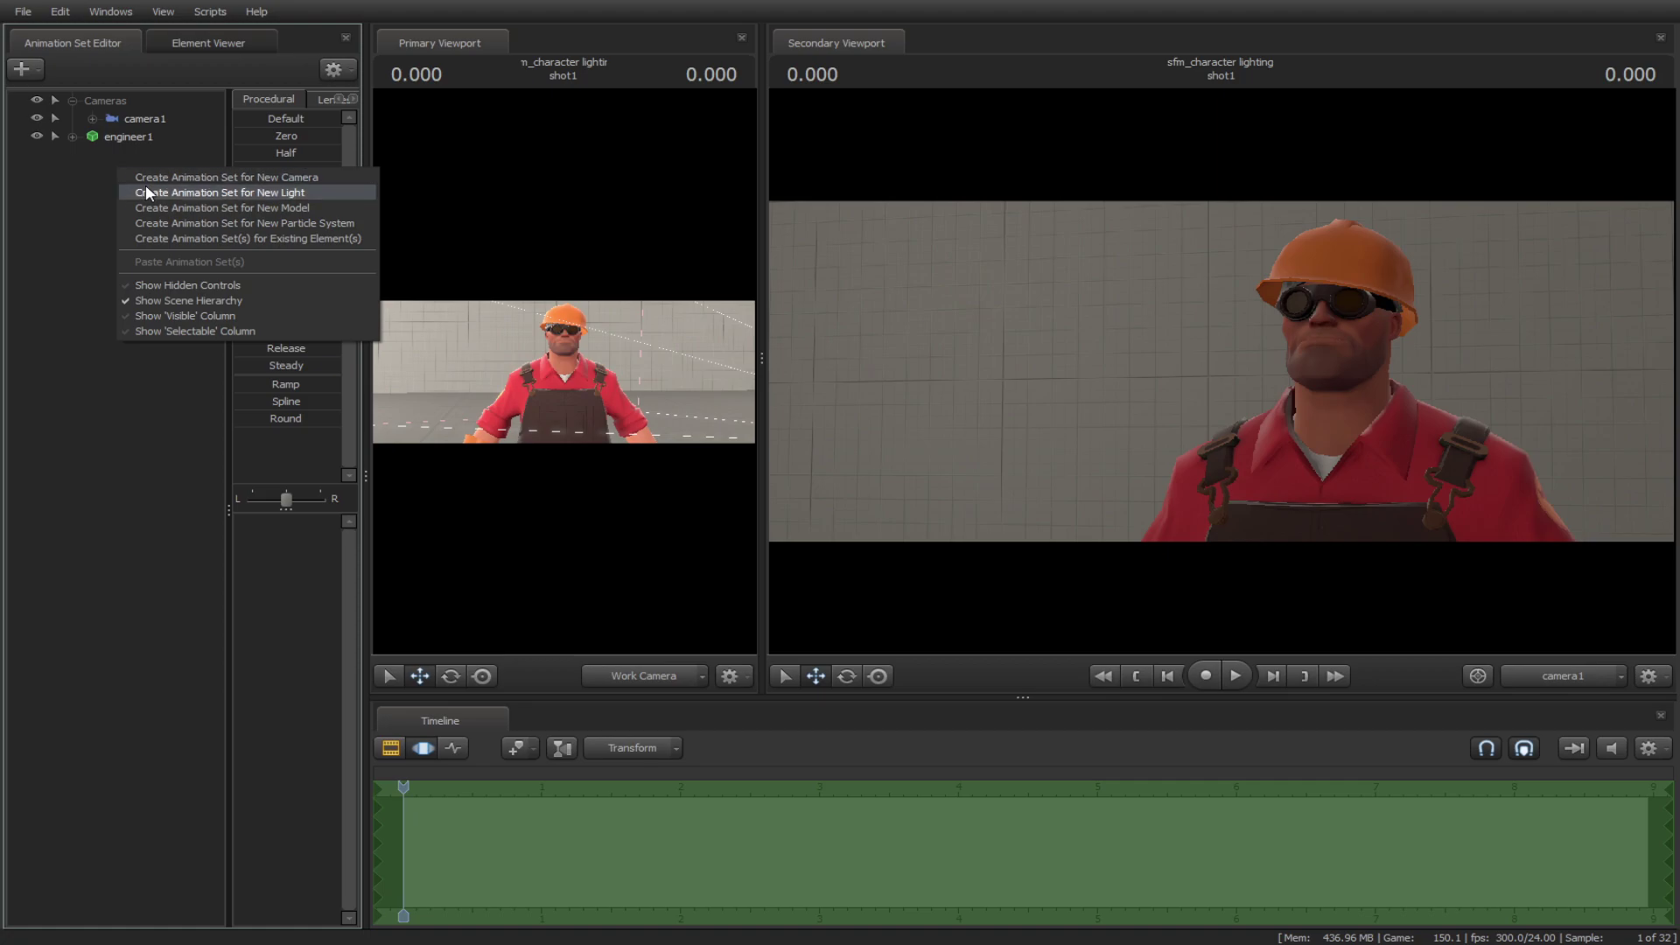
pyautogui.click(149, 189)
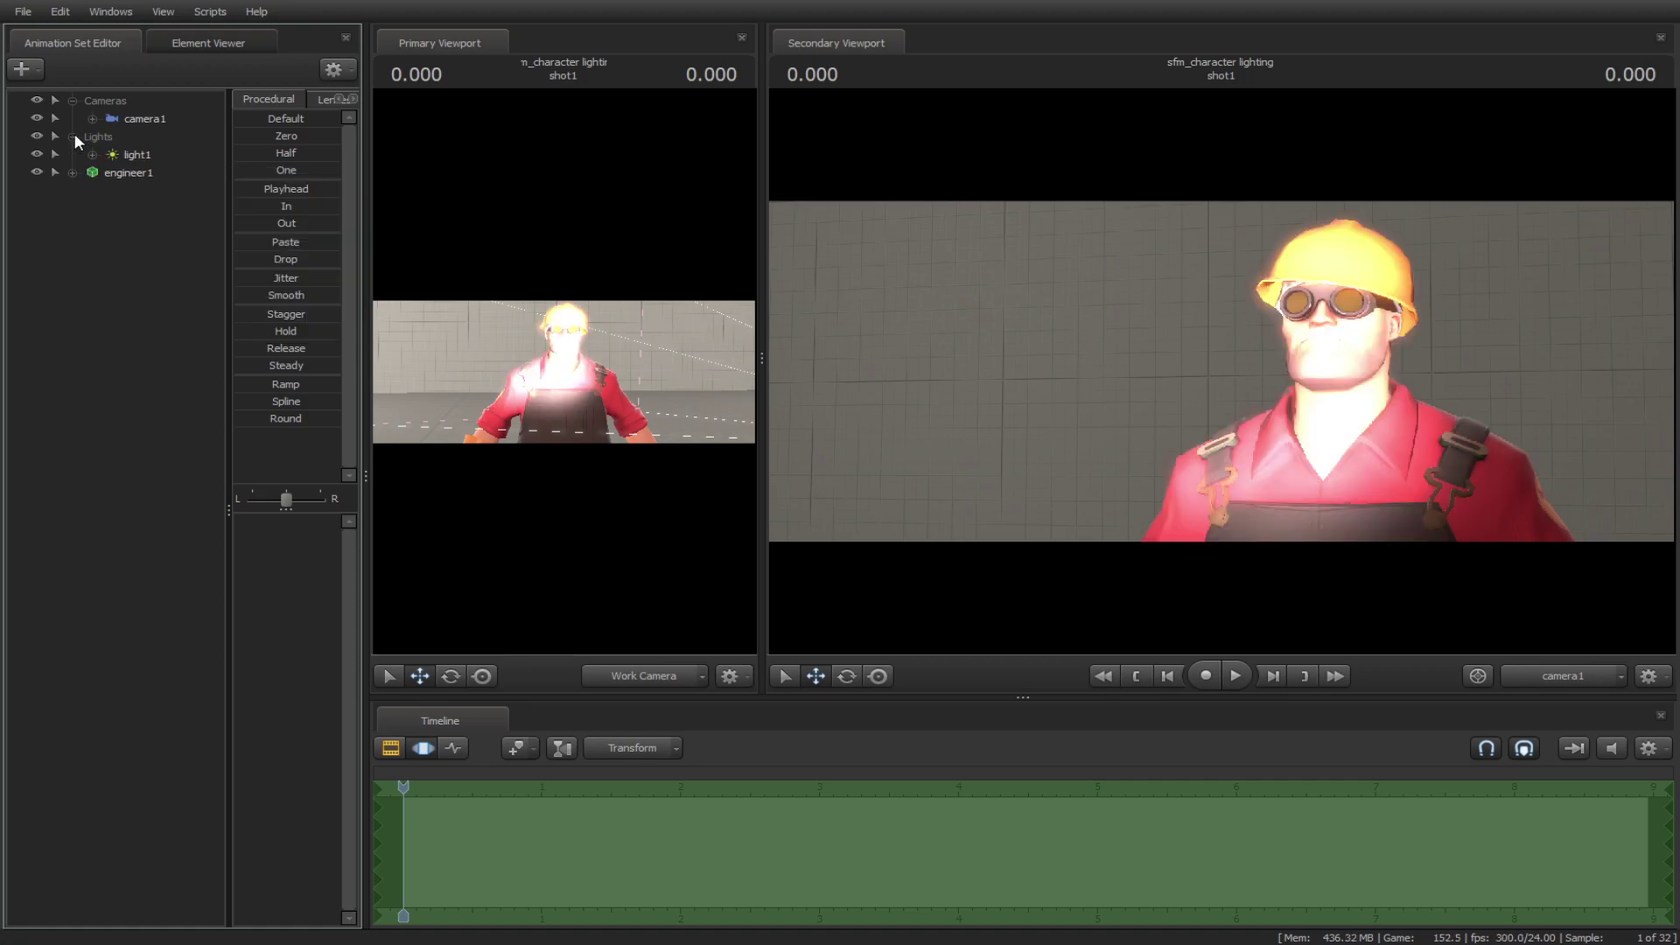
pyautogui.click(124, 154)
pyautogui.moveTo(124, 155); pyautogui.dragTo(522, 276)
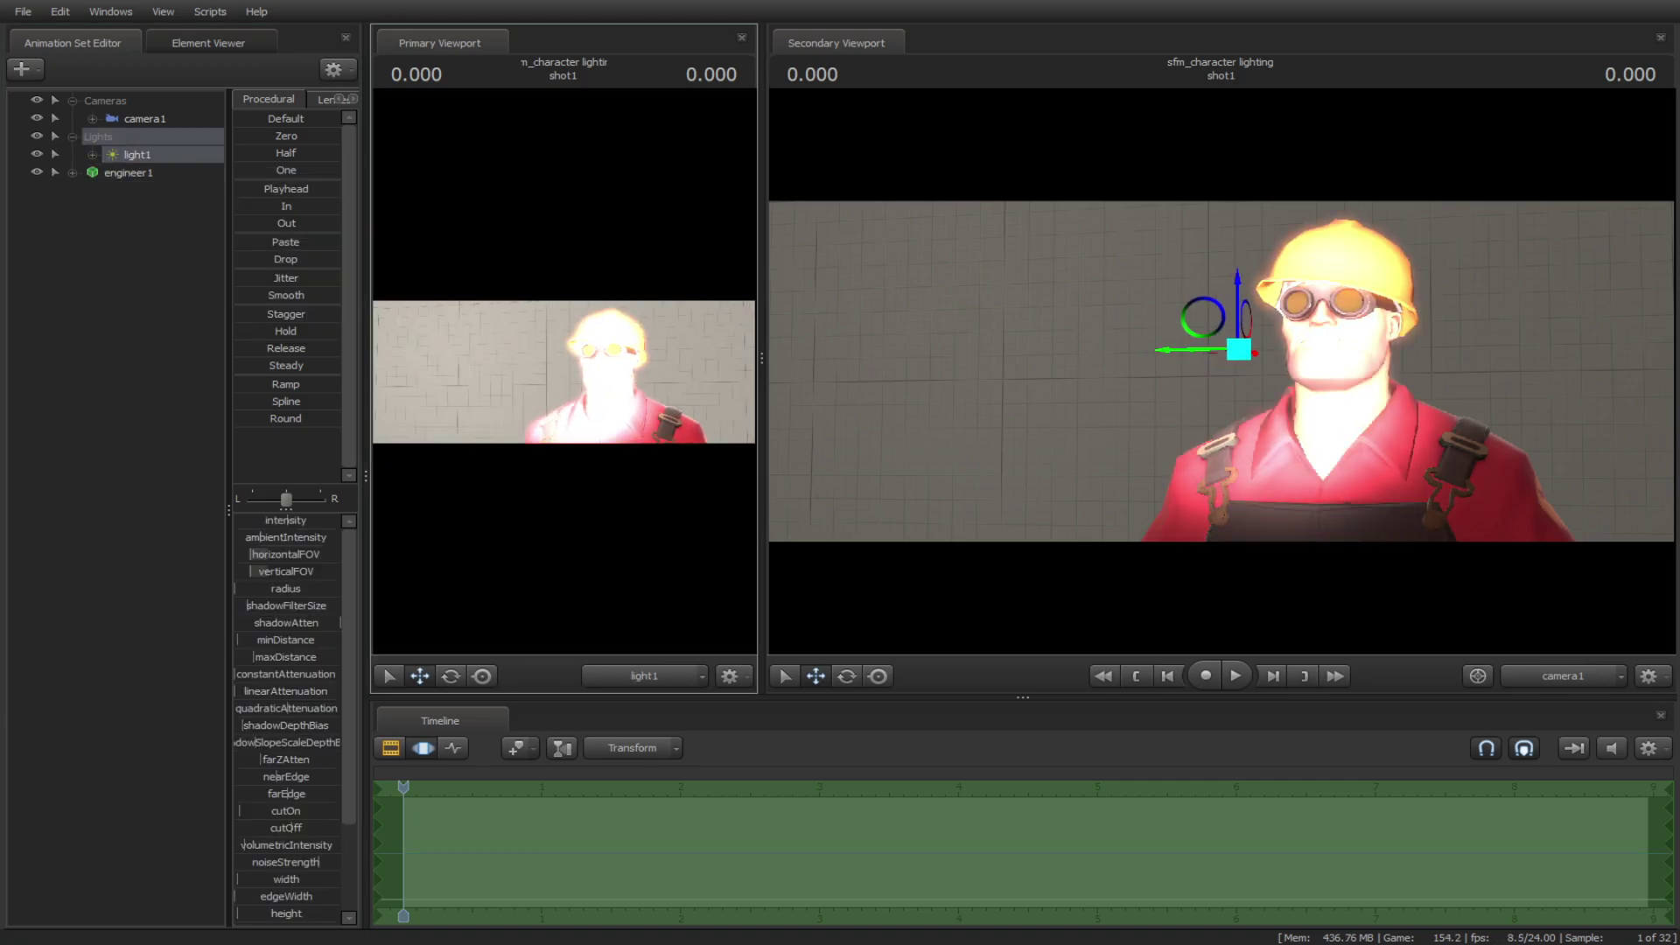
# Move light1 back and up to one side of the engineer, aiming it down so it edges his helmet and shoulders.
pyautogui.moveTo(564, 372); pyautogui.dragTo(608, 380)
pyautogui.press('s')
pyautogui.moveTo(521, 276); pyautogui.dragTo(521, 276)
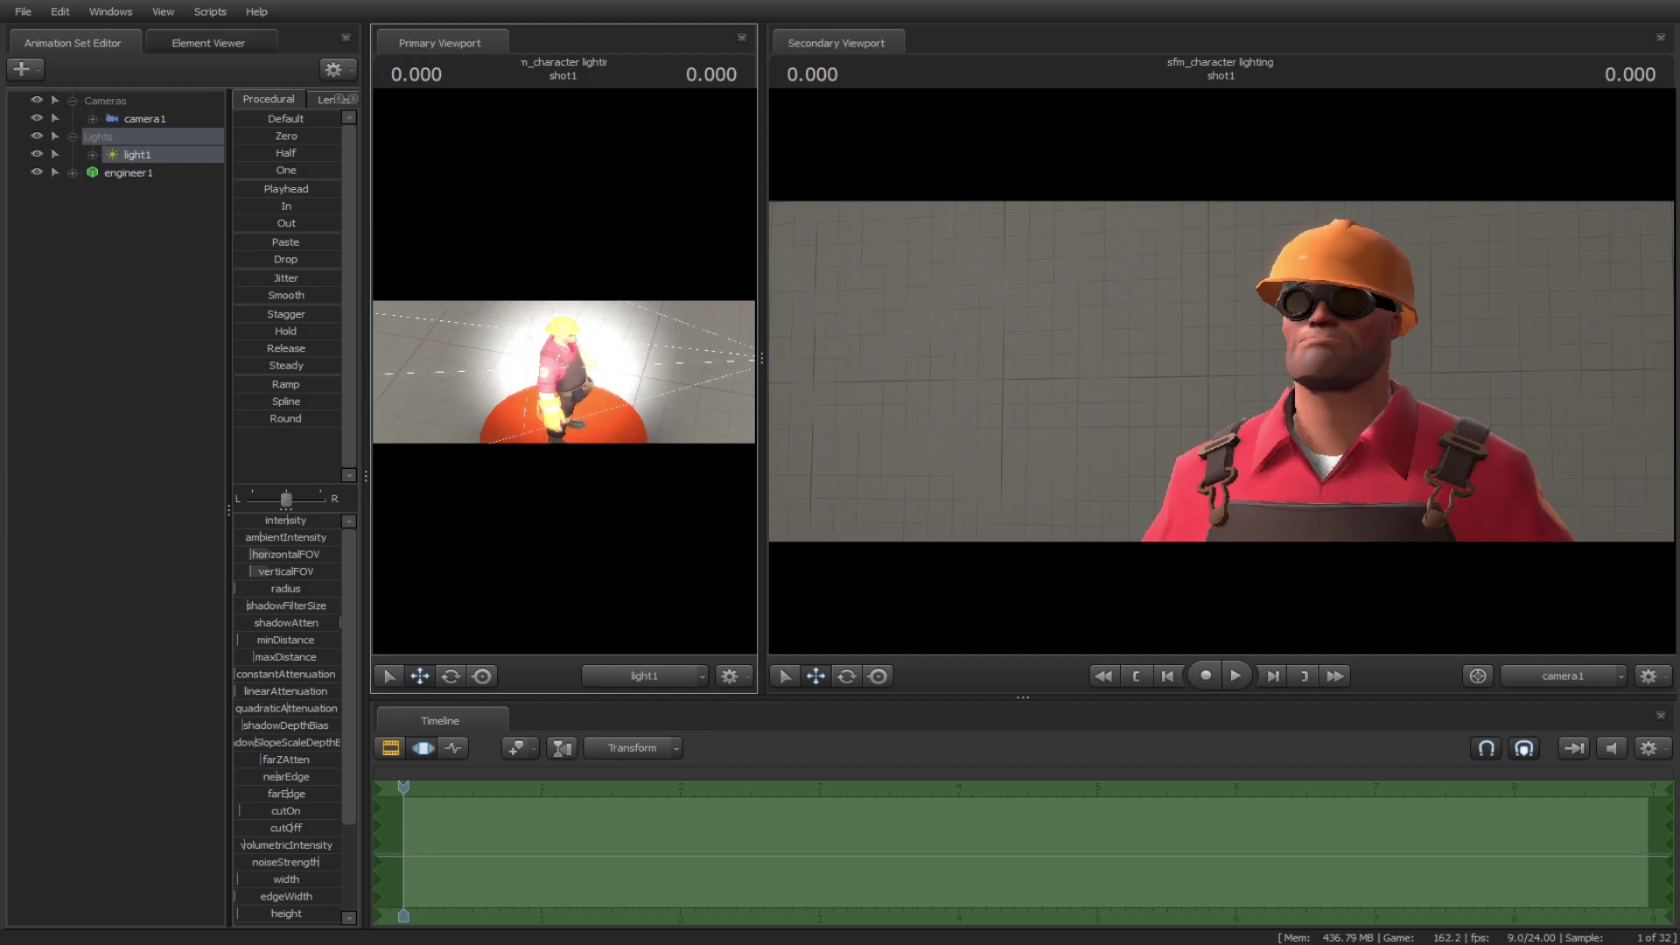
pyautogui.moveTo(525, 404); pyautogui.dragTo(565, 378)
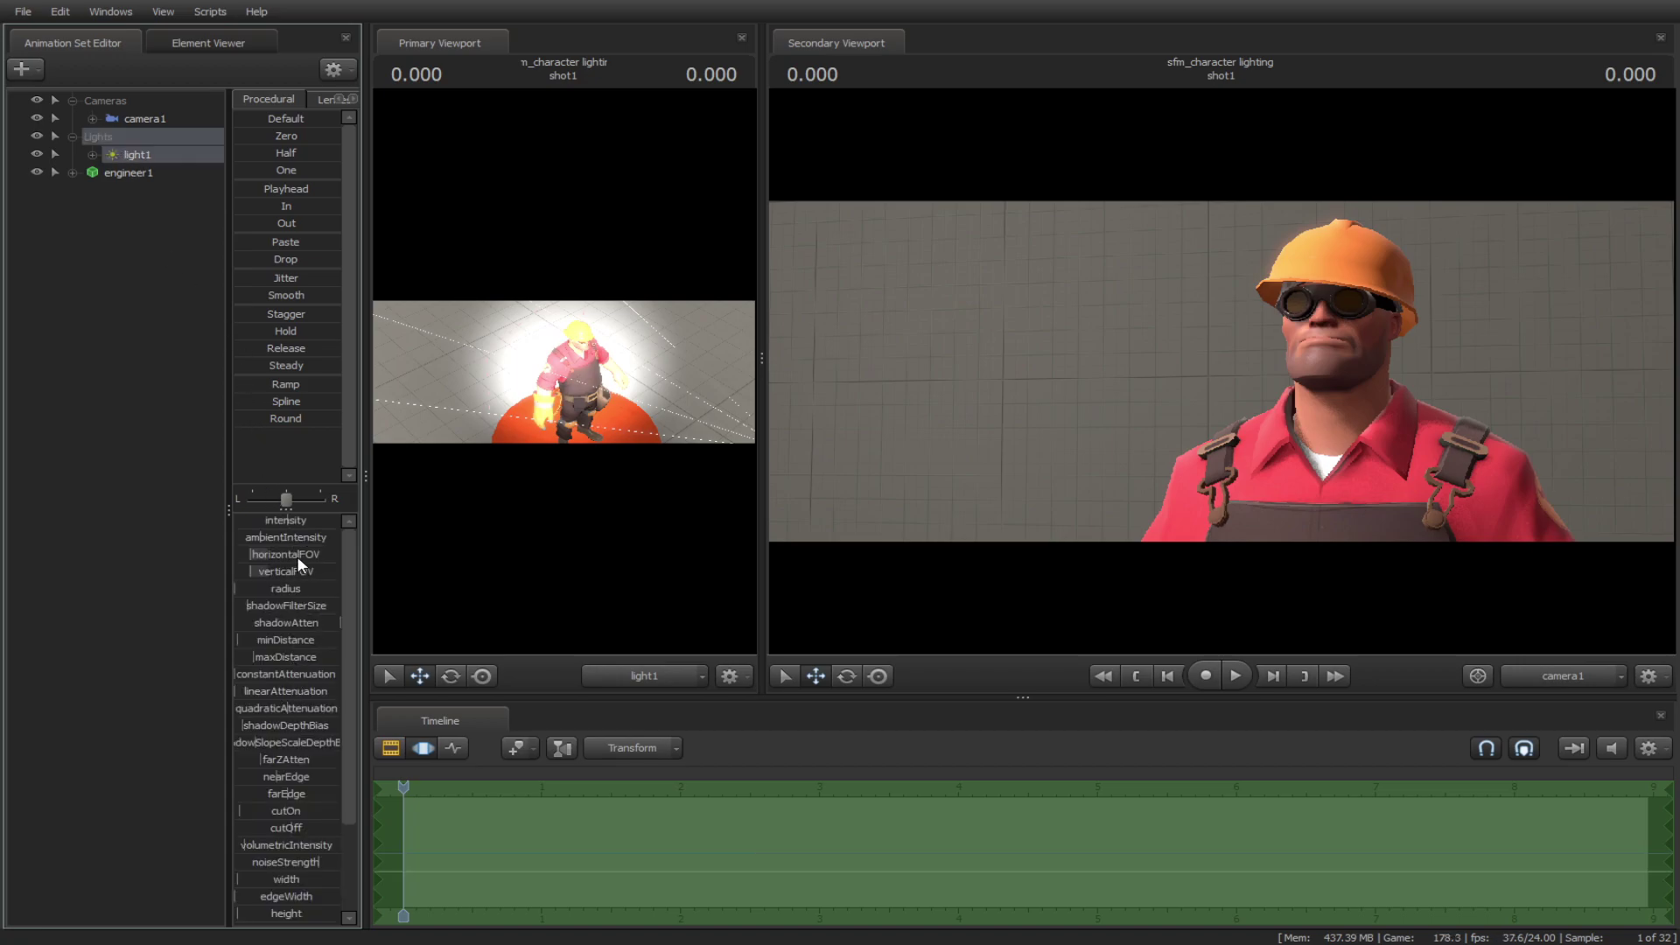
# Raise light1's radius slightly, and lower its shadowFilterSize and intensity.
pyautogui.click(266, 590)
pyautogui.press('Return')
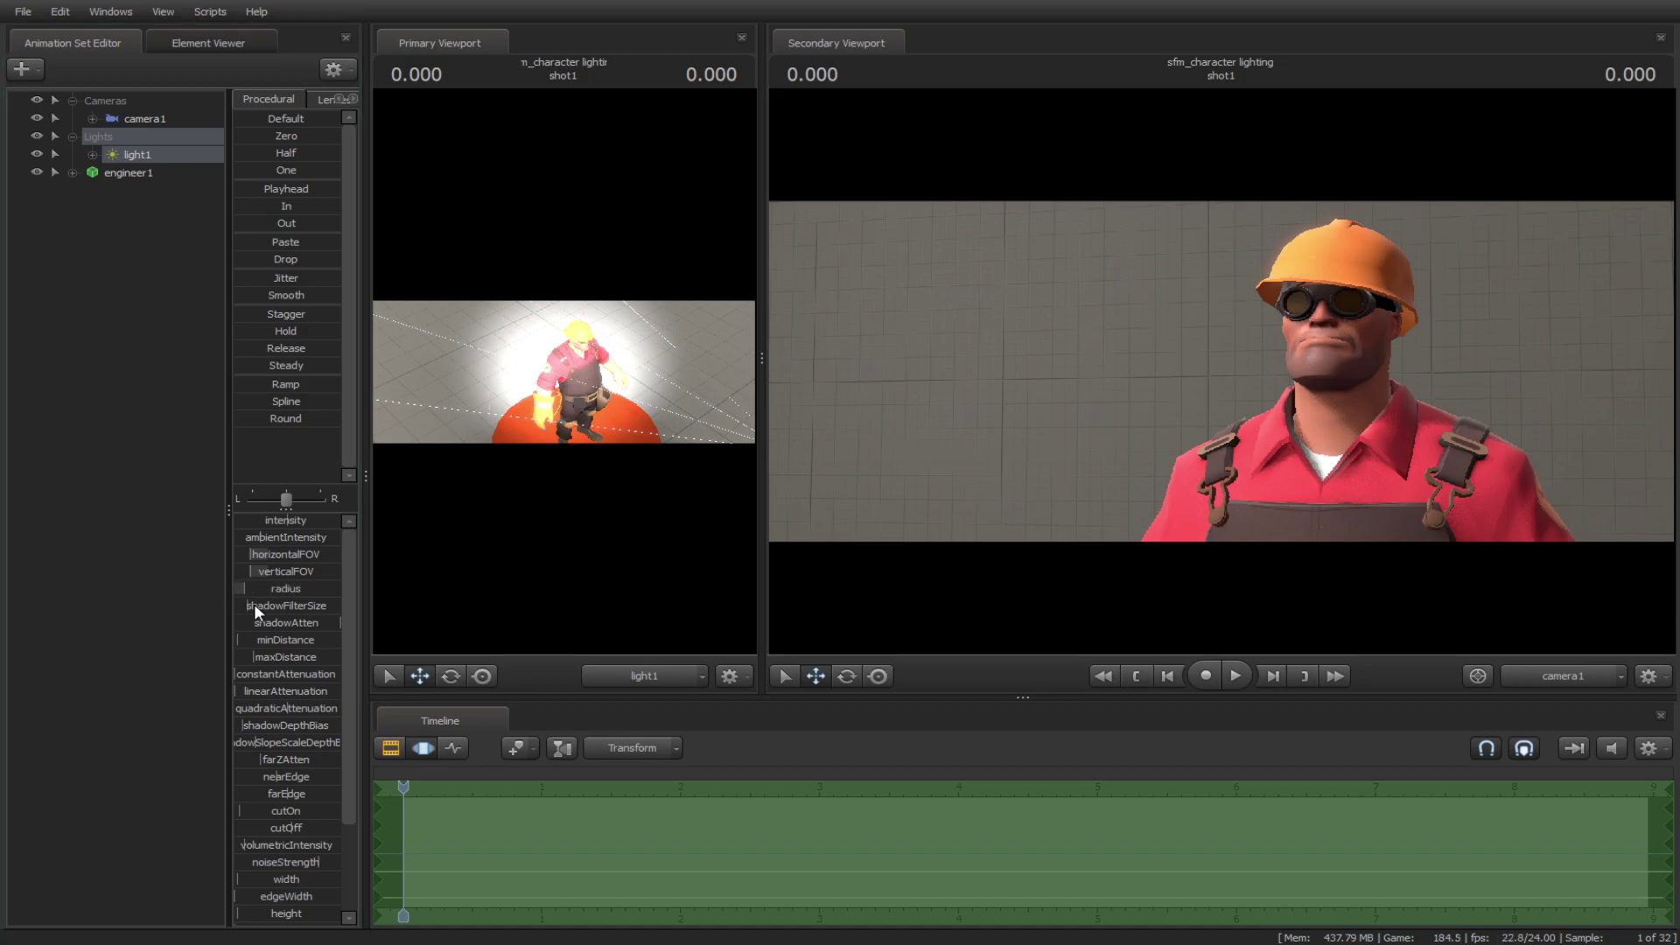
pyautogui.click(286, 607)
pyautogui.press('Return')
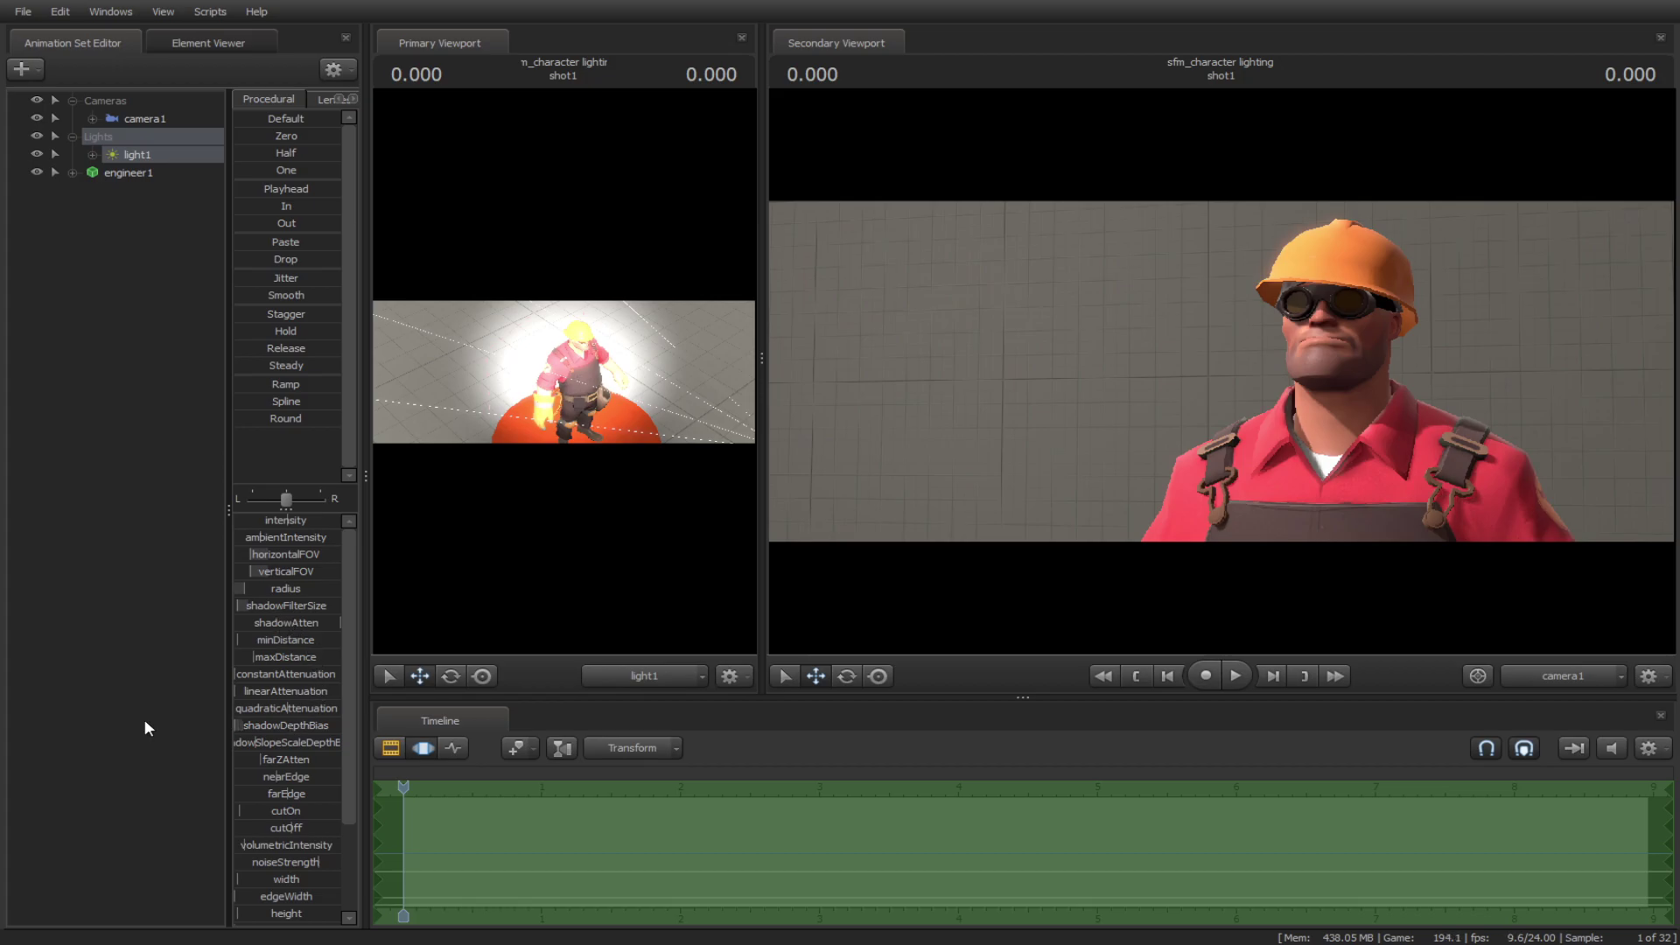
pyautogui.moveTo(302, 522)
pyautogui.mouseDown()
pyautogui.moveTo(324, 522)
pyautogui.moveTo(289, 521)
pyautogui.mouseUp()
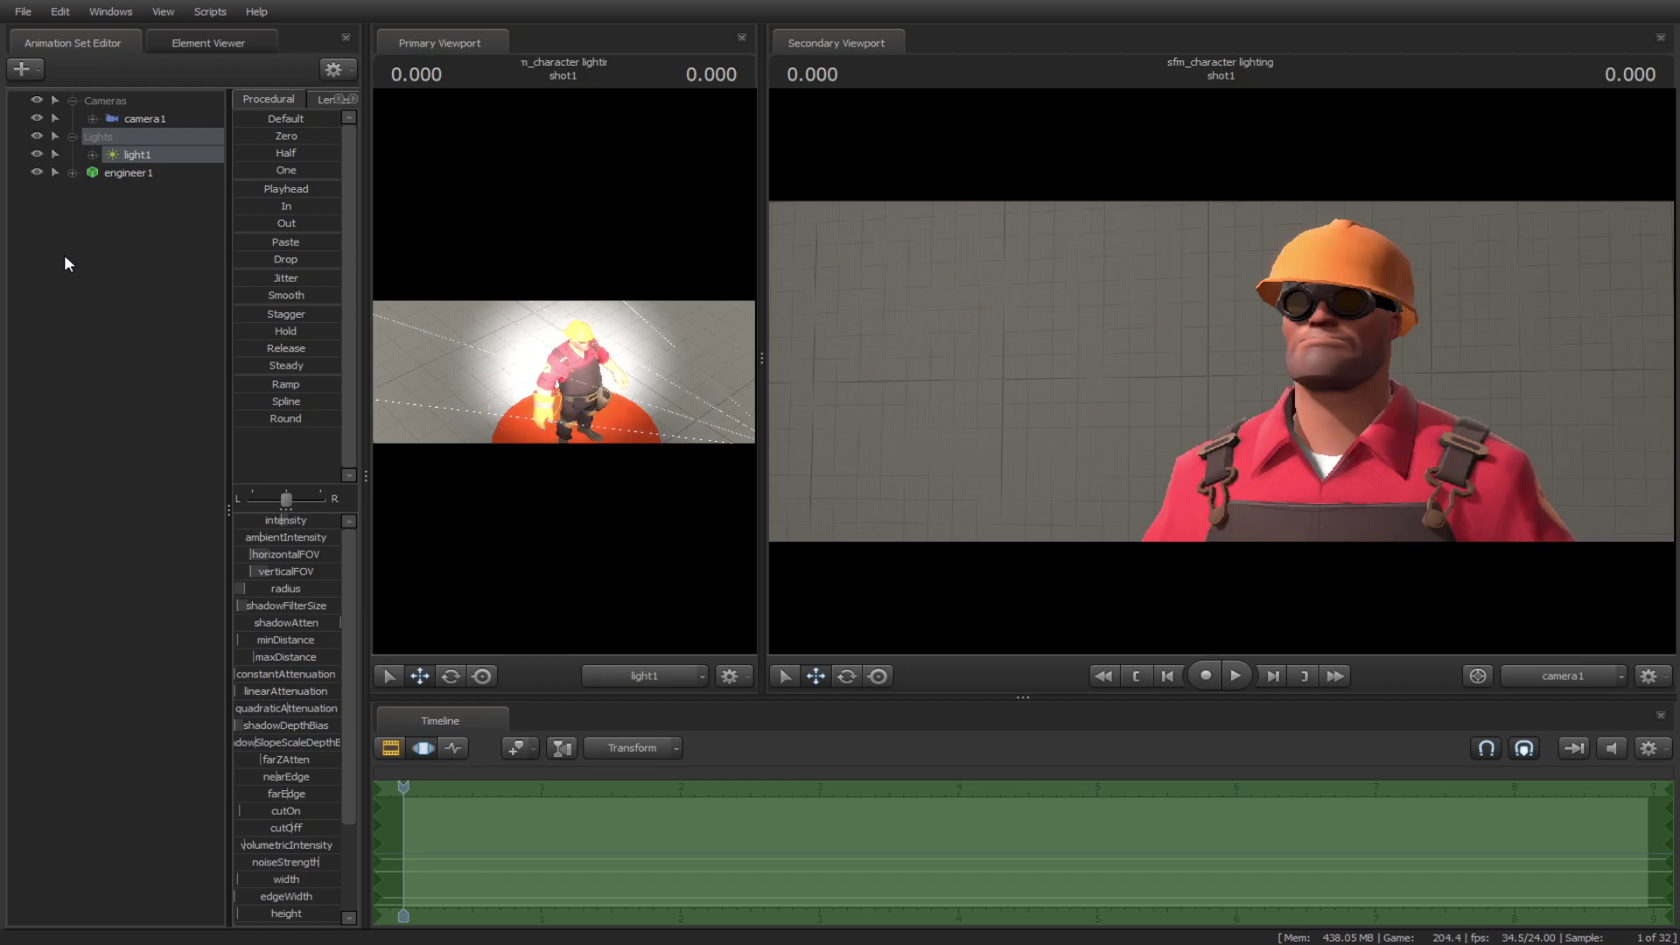
# Copy light1, paste it as a separate light, and look through the duplicate in the primary viewport.
pyautogui.rightClick(124, 161)
pyautogui.click(149, 200)
pyautogui.rightClick(150, 196)
pyautogui.click(180, 281)
pyautogui.moveTo(128, 187); pyautogui.dragTo(610, 372)
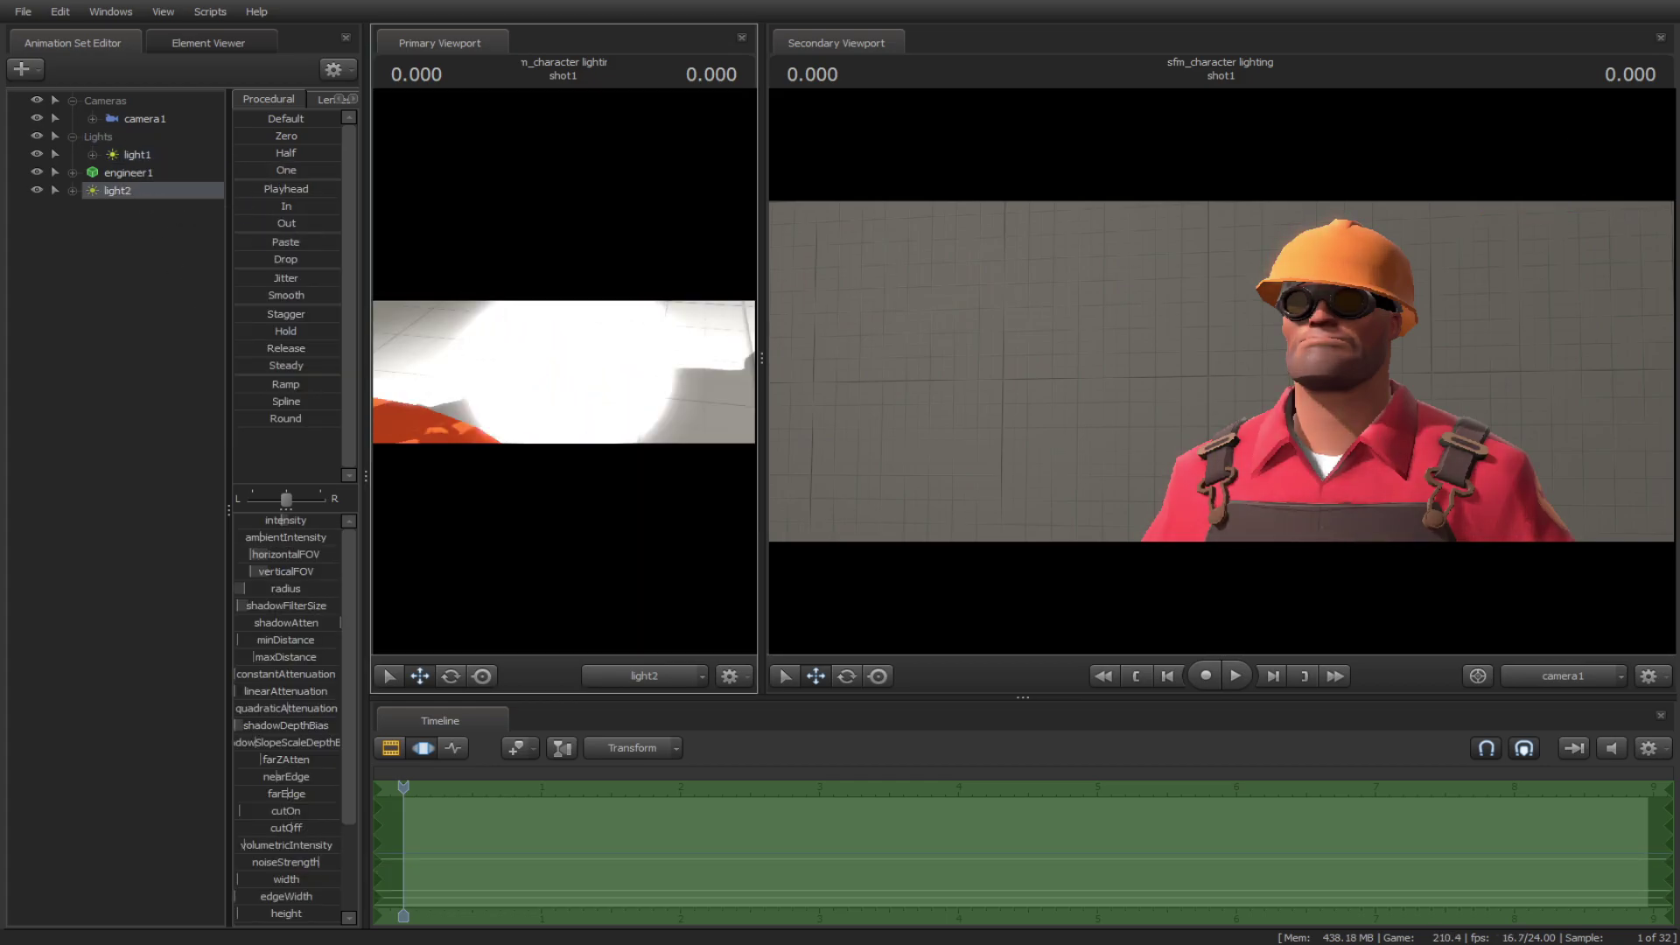
# Move light2 low to the engineer's side so it frames his whole body in profile, and disable its shadows.
pyautogui.moveTo(479, 330); pyautogui.dragTo(480, 330)
pyautogui.moveTo(668, 440); pyautogui.dragTo(668, 441)
pyautogui.press('s')
pyautogui.moveTo(475, 338); pyautogui.dragTo(475, 338)
pyautogui.press('w')
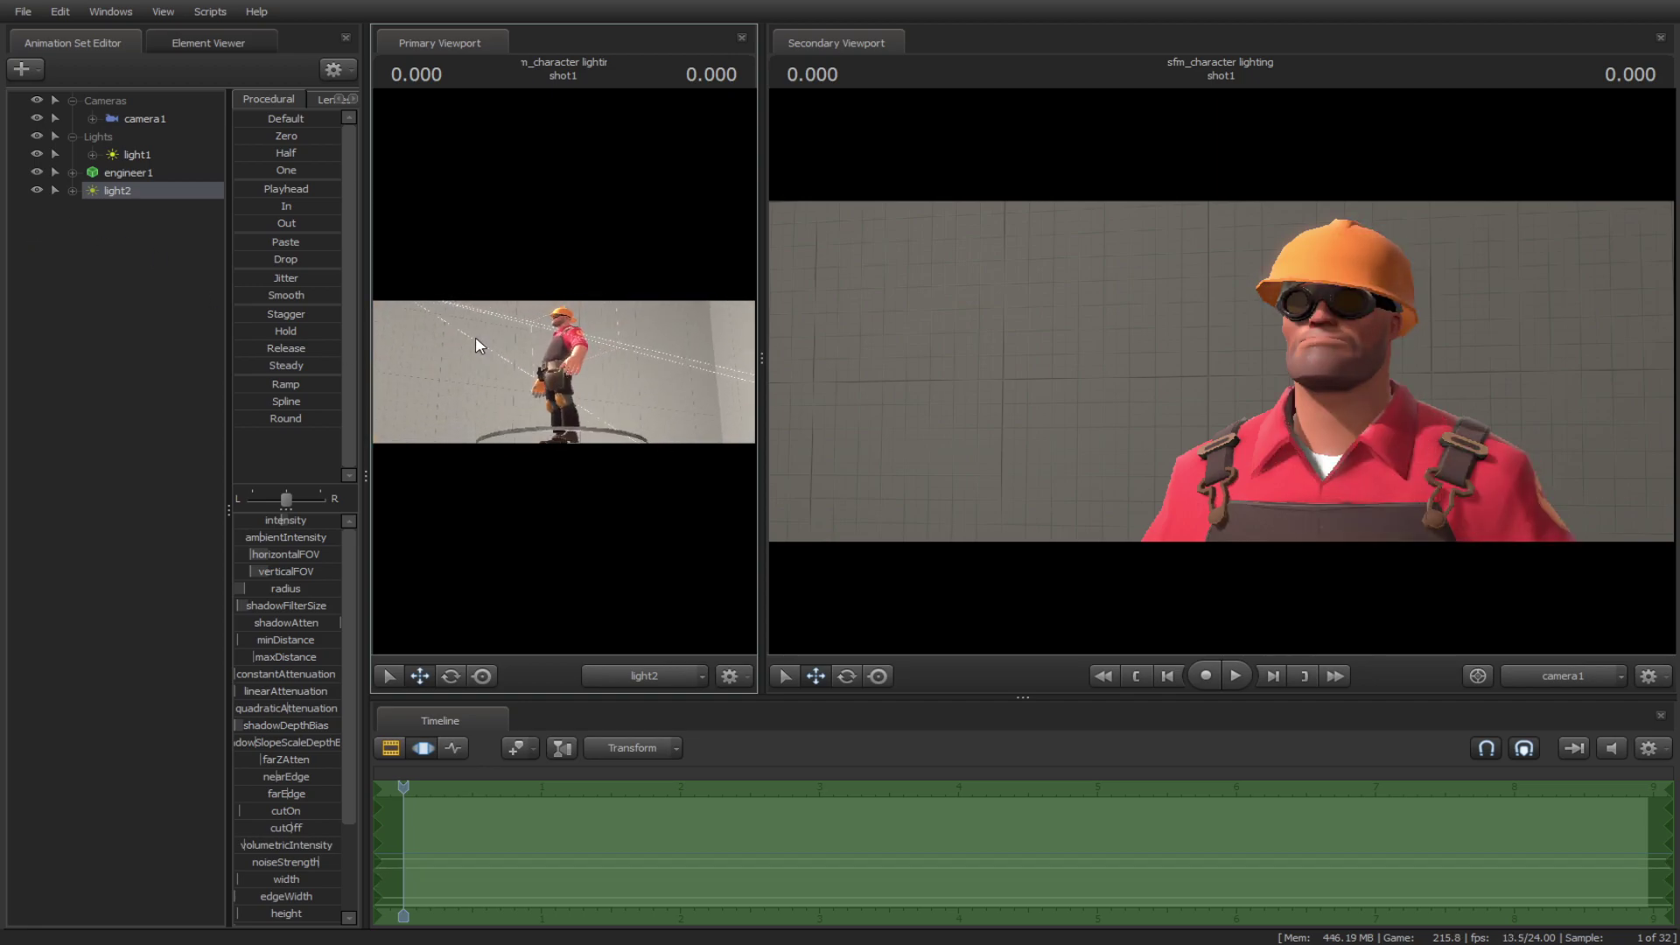
pyautogui.rightClick(107, 193)
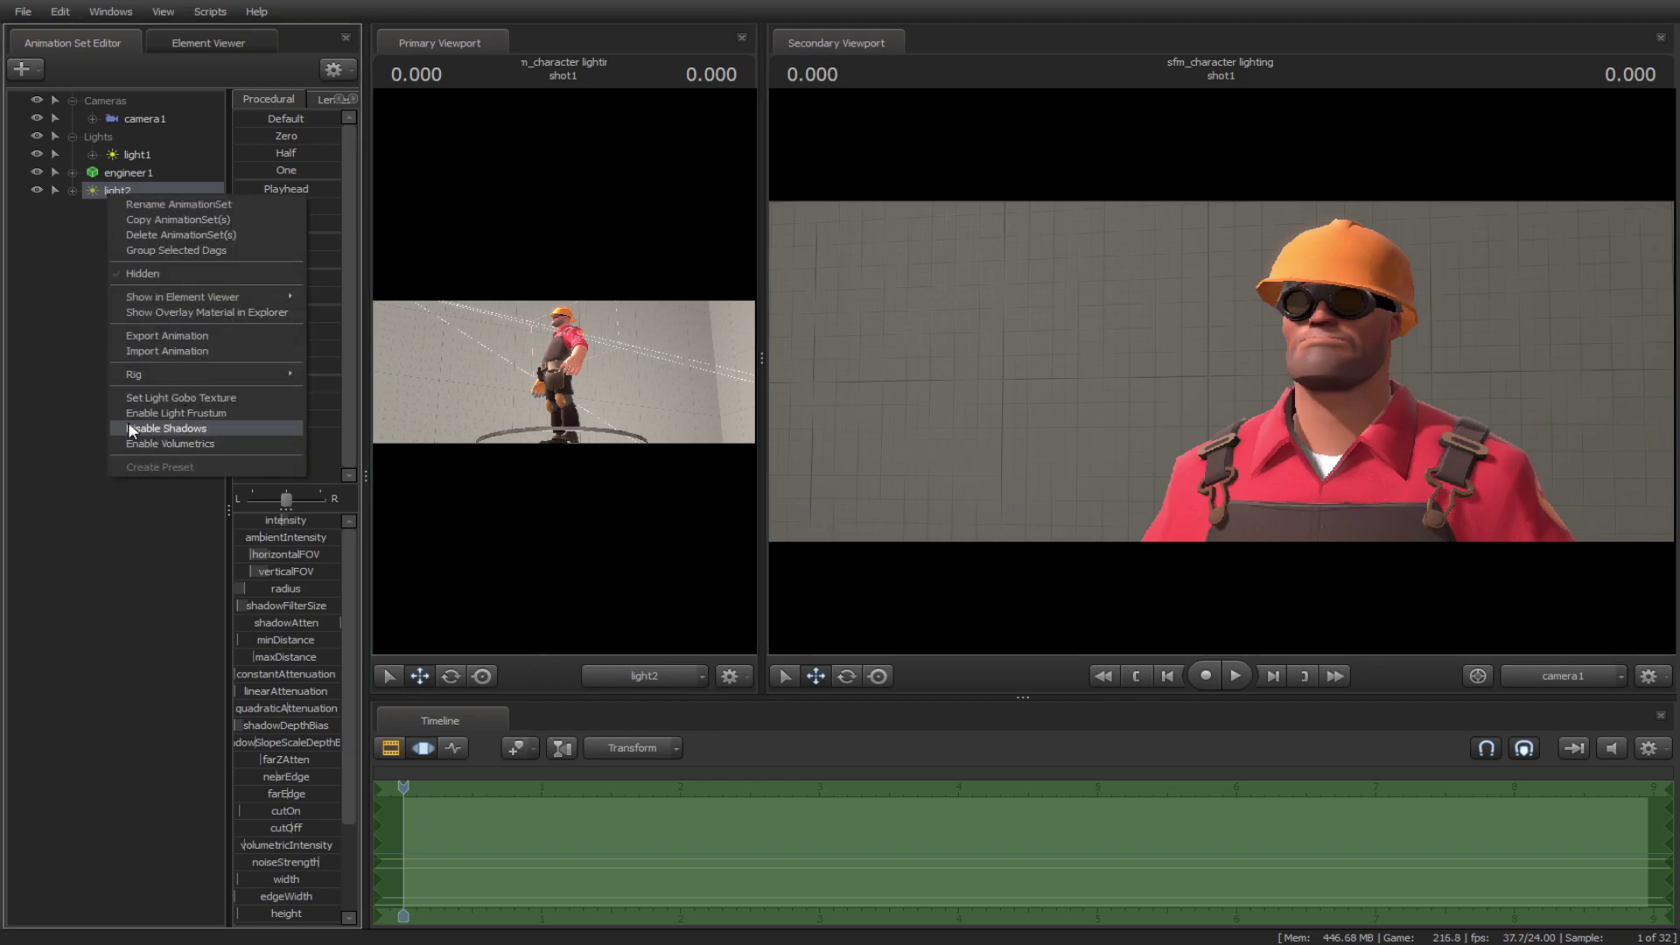
pyautogui.click(173, 429)
pyautogui.moveTo(472, 382); pyautogui.dragTo(472, 382)
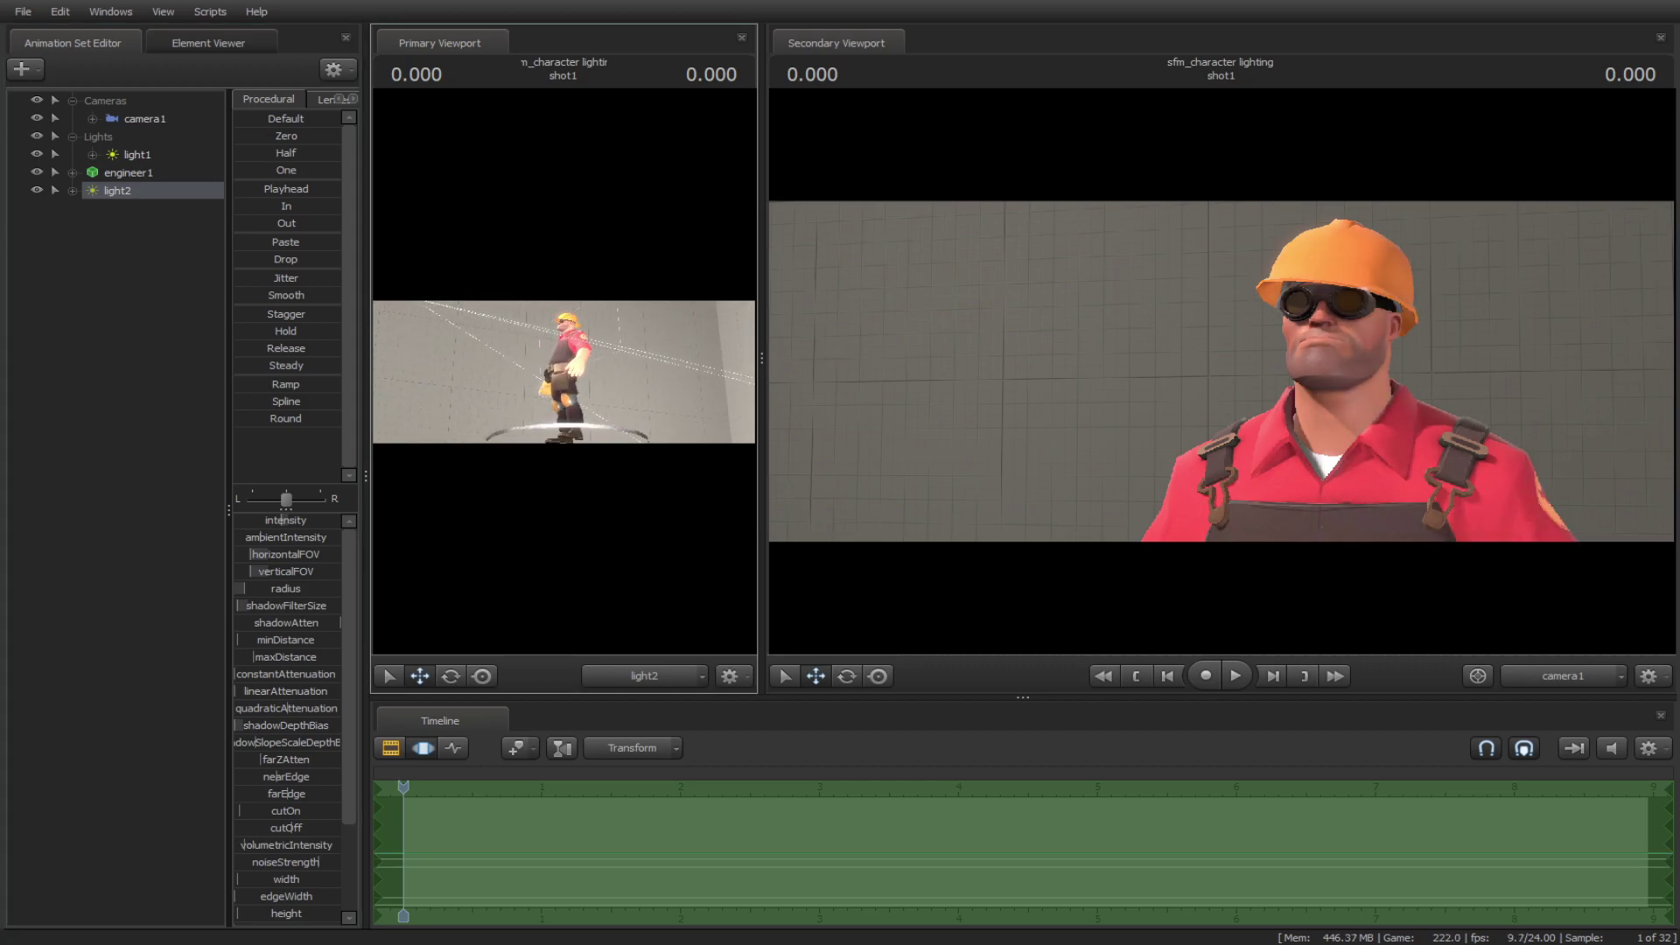
# Lower light2's intensity and reduce its color_red to give it a bluish tint.
pyautogui.moveTo(313, 519); pyautogui.dragTo(275, 604)
pyautogui.scroll(-3, 273, 700)
pyautogui.moveTo(307, 832)
pyautogui.mouseDown()
pyautogui.moveTo(245, 851)
pyautogui.moveTo(313, 851)
pyautogui.moveTo(239, 849)
pyautogui.moveTo(317, 848)
pyautogui.moveTo(308, 831)
pyautogui.moveTo(323, 828)
pyautogui.mouseUp()
pyautogui.scroll(3, 323, 665)
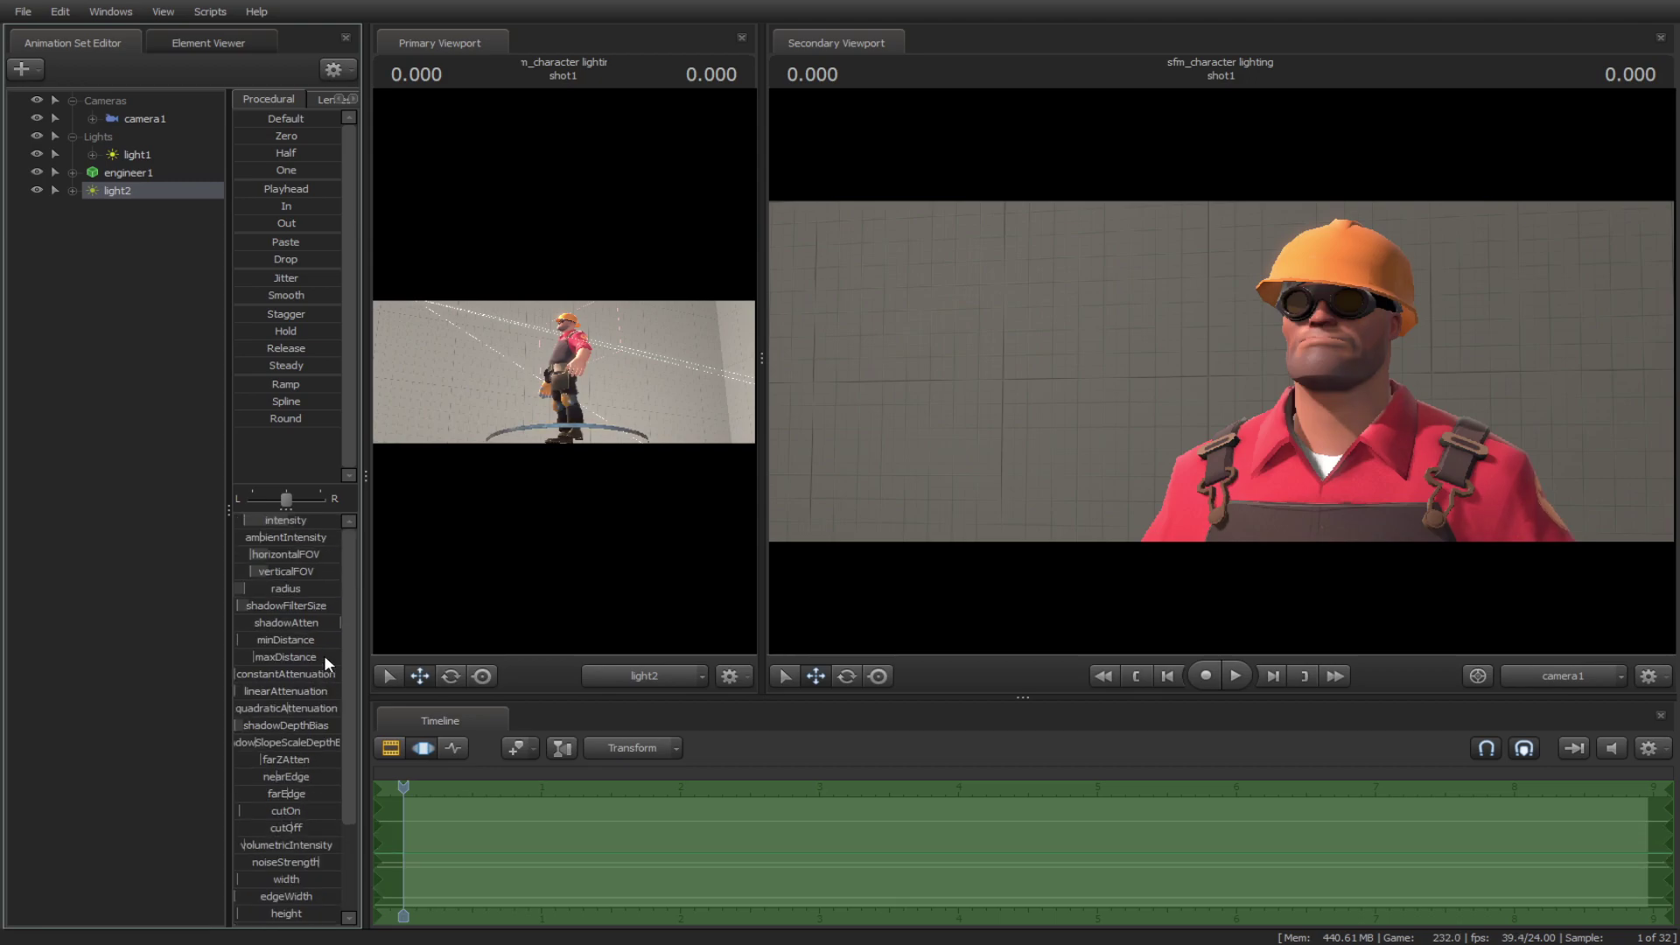
pyautogui.moveTo(269, 519); pyautogui.dragTo(283, 520)
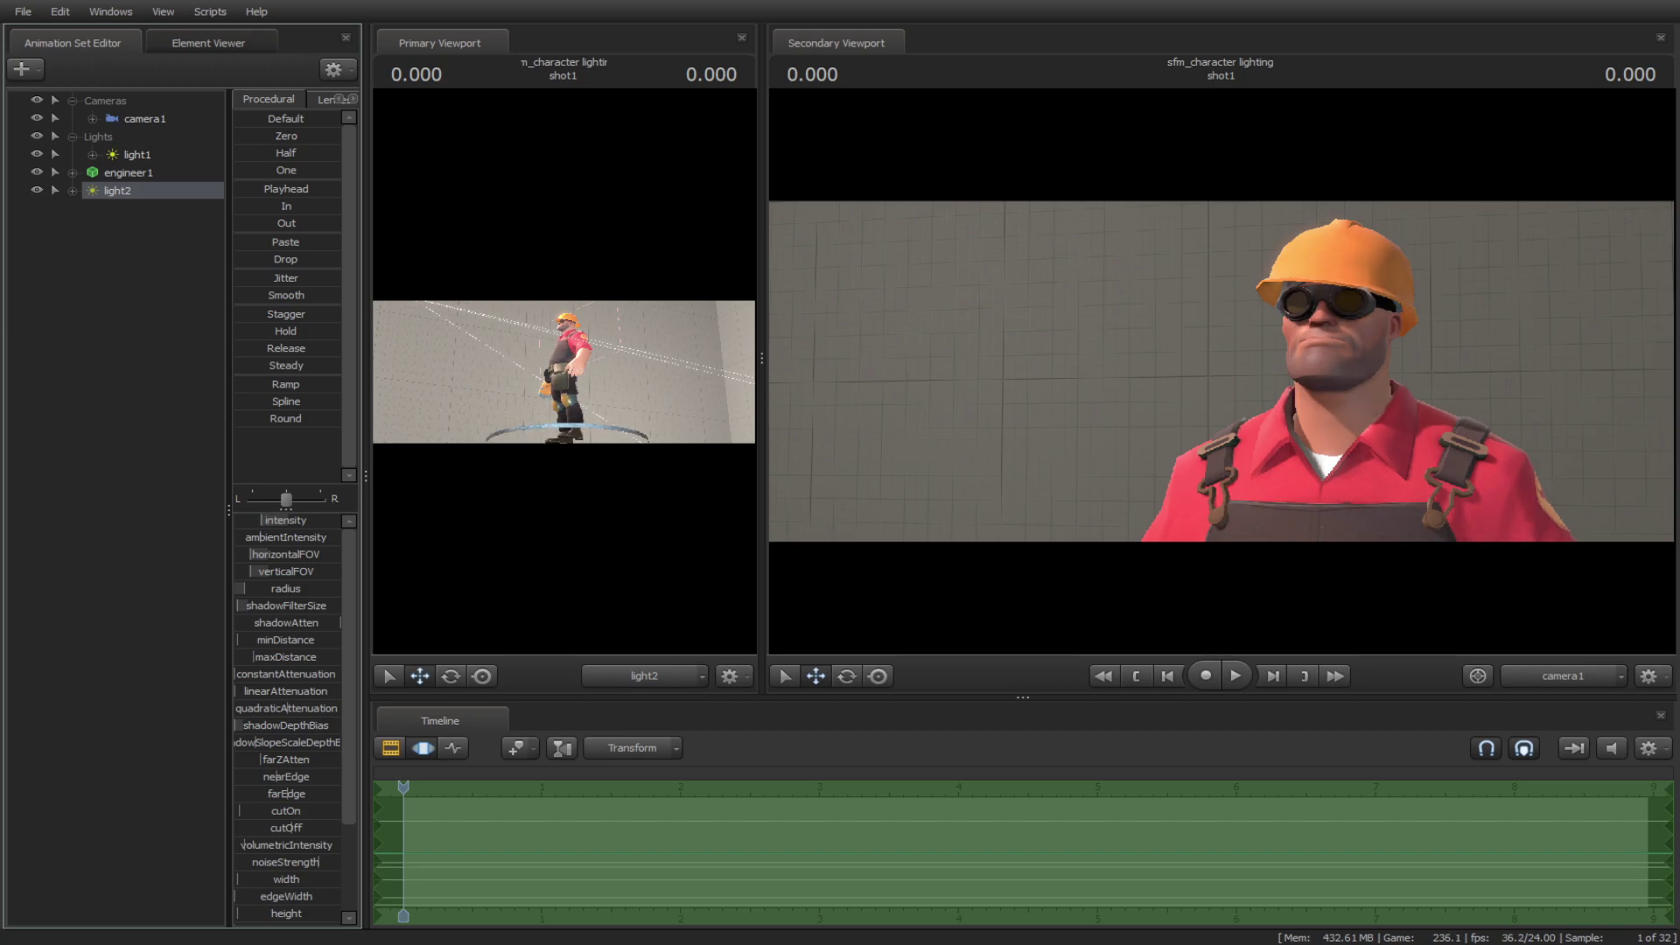
pyautogui.click(98, 263)
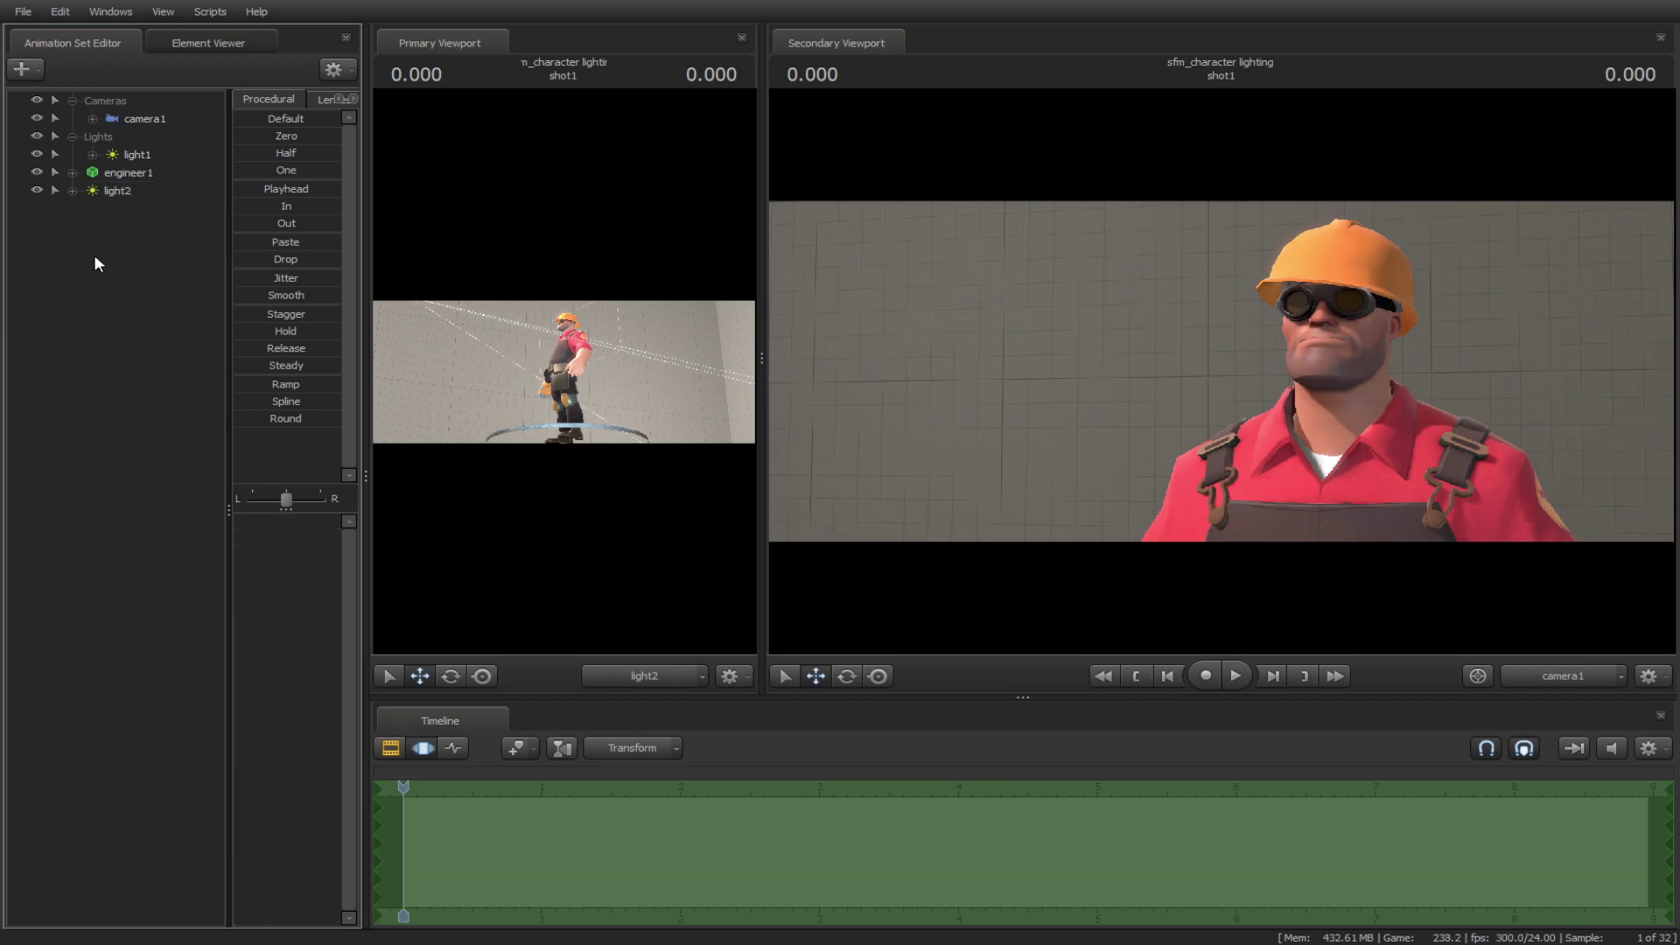
# Duplicate light1 once more and look through the pasted light3 in the primary viewport.
pyautogui.click(127, 152)
pyautogui.rightClick(128, 152)
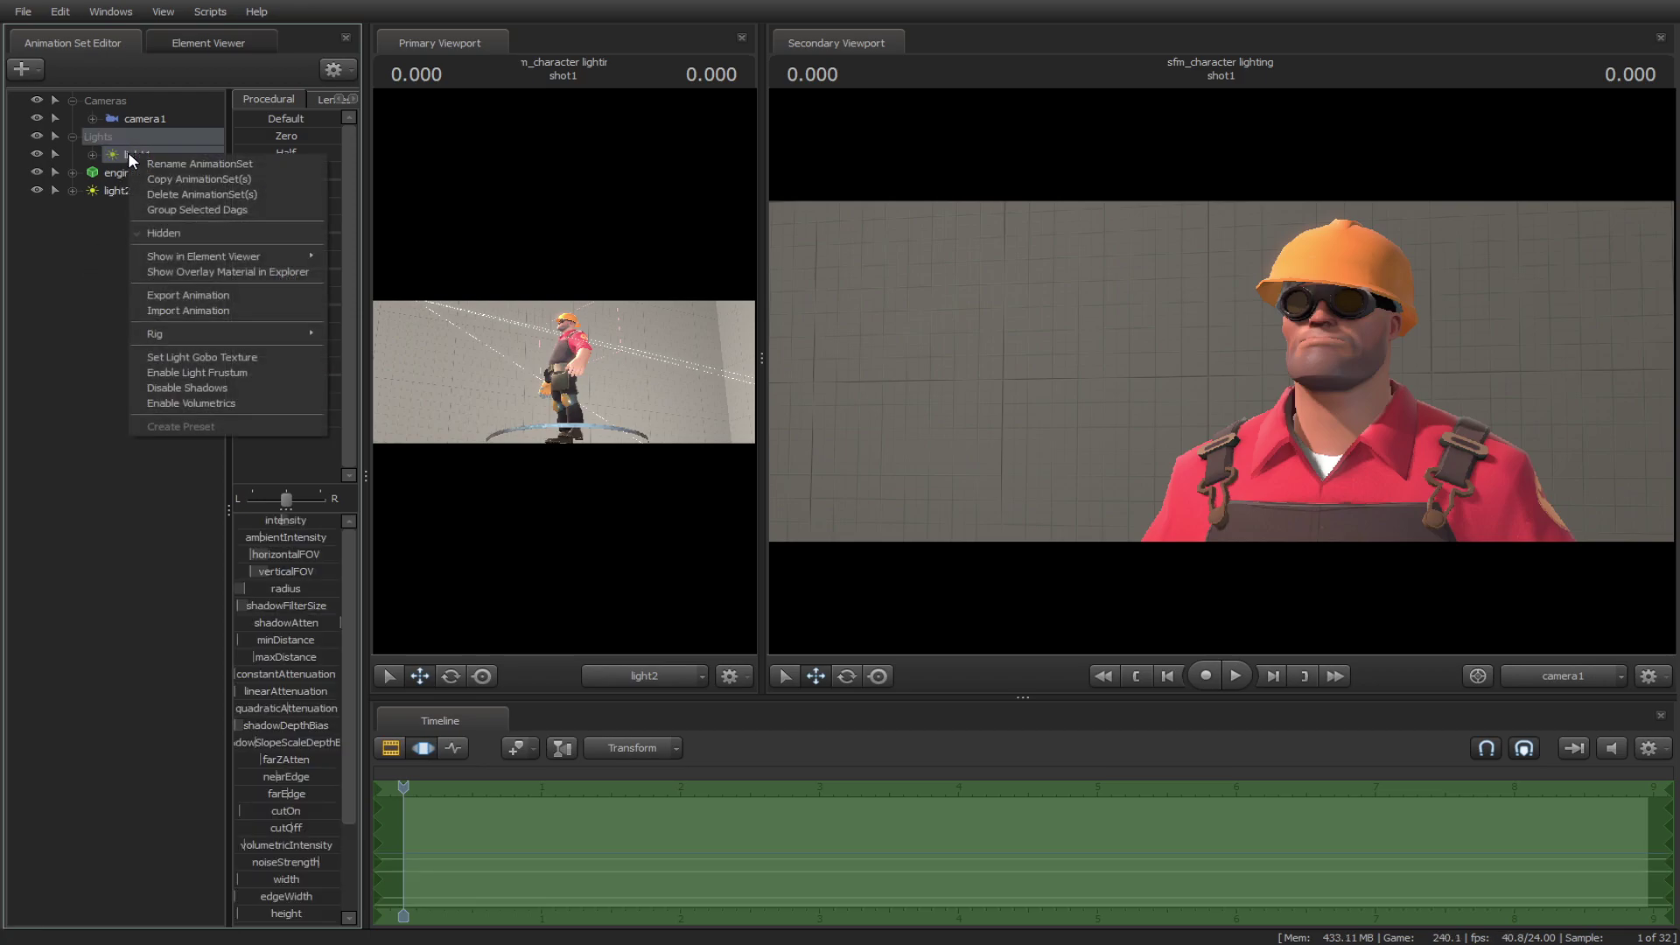
pyautogui.click(154, 179)
pyautogui.rightClick(136, 250)
pyautogui.click(163, 343)
pyautogui.moveTo(126, 215); pyautogui.dragTo(471, 345)
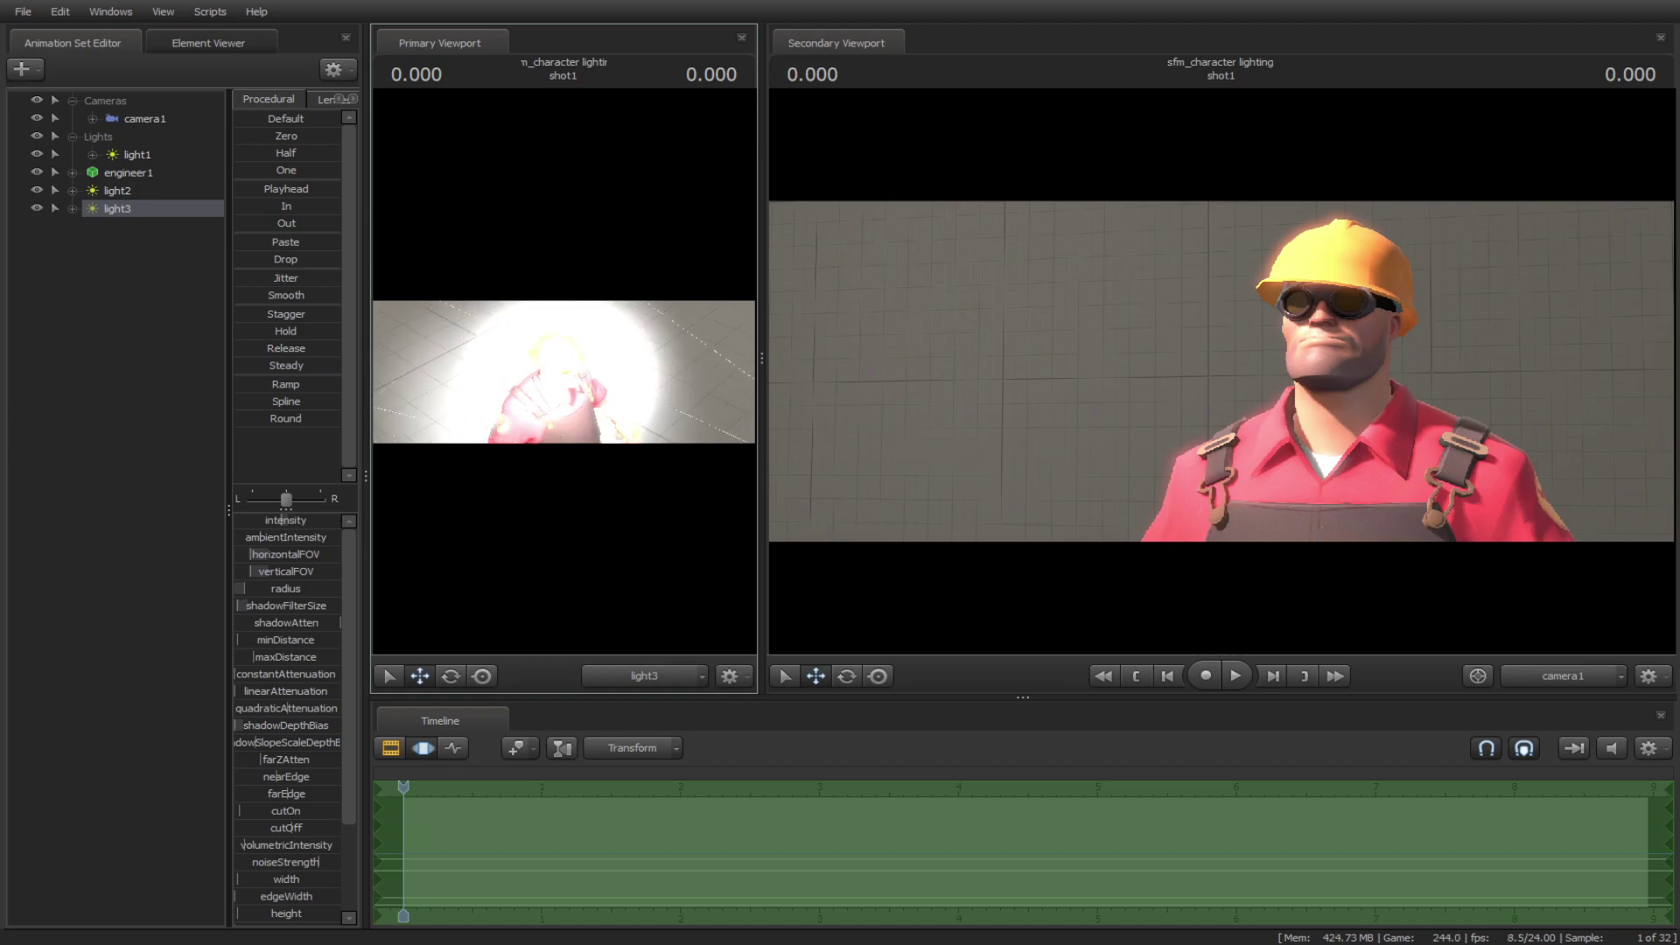
# Move light3 back to a high position aimed down at the engineer and raise its intensity slightly.
pyautogui.press('s')
pyautogui.moveTo(565, 372)
pyautogui.mouseDown()
pyautogui.moveTo(569, 415)
pyautogui.moveTo(611, 396)
pyautogui.moveTo(612, 411)
pyautogui.moveTo(562, 404)
pyautogui.mouseUp()
pyautogui.press('a')
pyautogui.moveTo(282, 521); pyautogui.dragTo(313, 521)
pyautogui.moveTo(565, 372); pyautogui.dragTo(570, 370)
pyautogui.moveTo(263, 691); pyautogui.dragTo(265, 689)
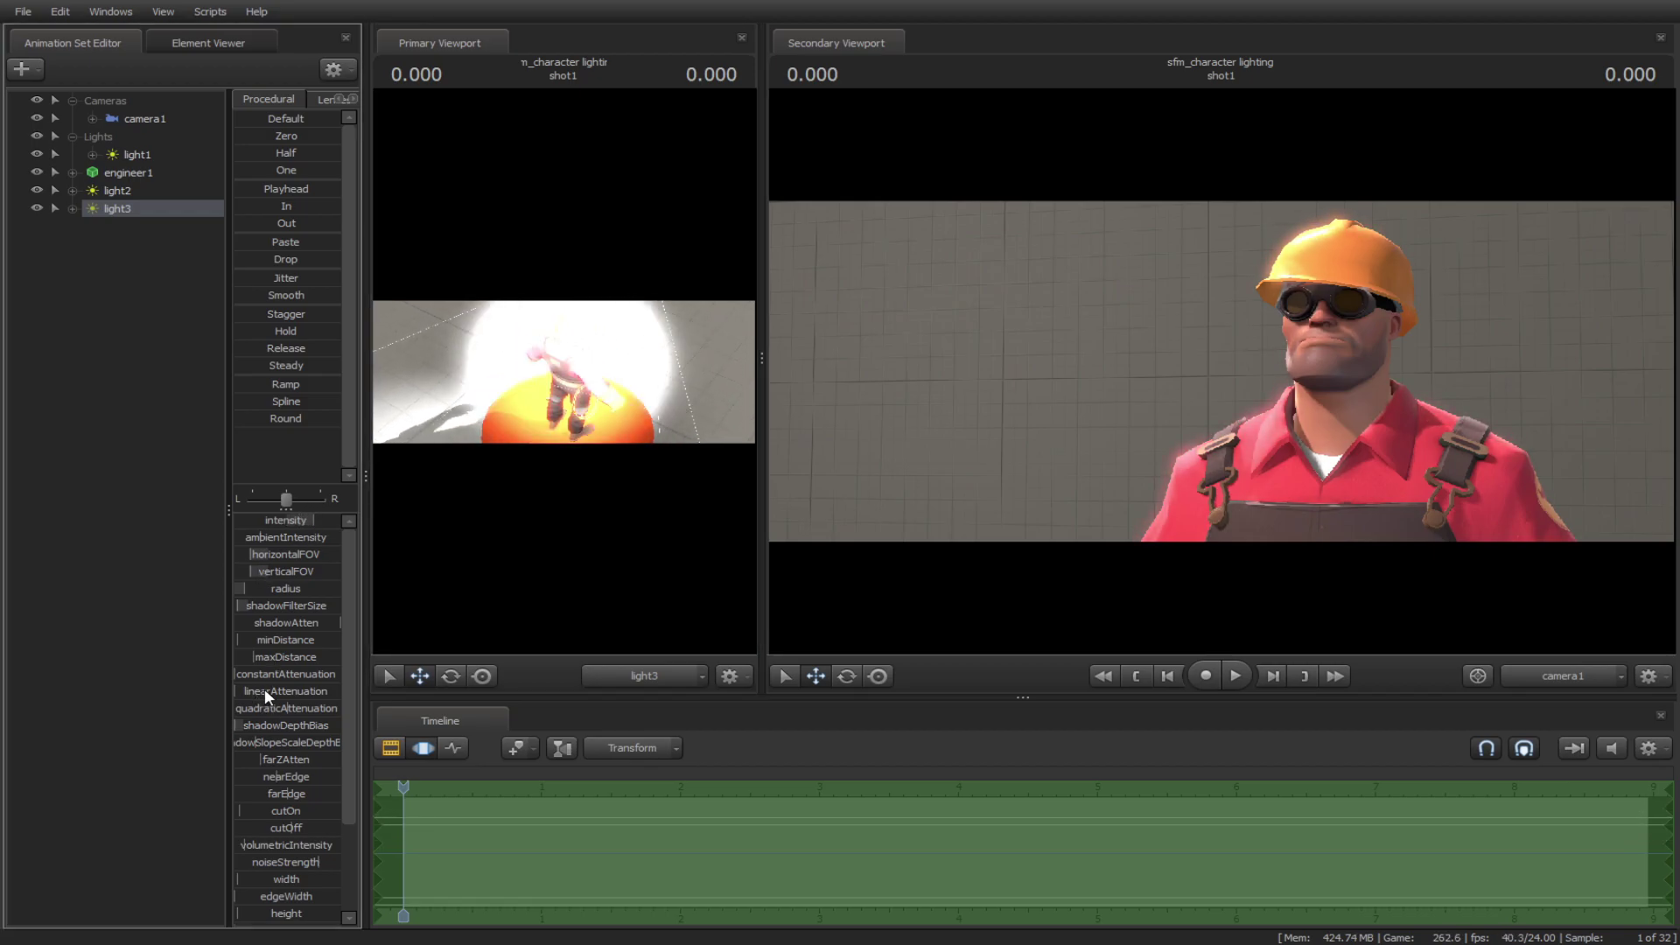
pyautogui.hotkey('ctrl', 'z')
pyautogui.moveTo(317, 522); pyautogui.dragTo(298, 521)
pyautogui.moveTo(564, 372); pyautogui.dragTo(569, 371)
# Duplicate light1, look through the pasted light4, aim it at the wall behind the engineer and reduce its color_red for a teal tint.
pyautogui.click(642, 675)
pyautogui.rightClick(134, 156)
pyautogui.rightClick(149, 248)
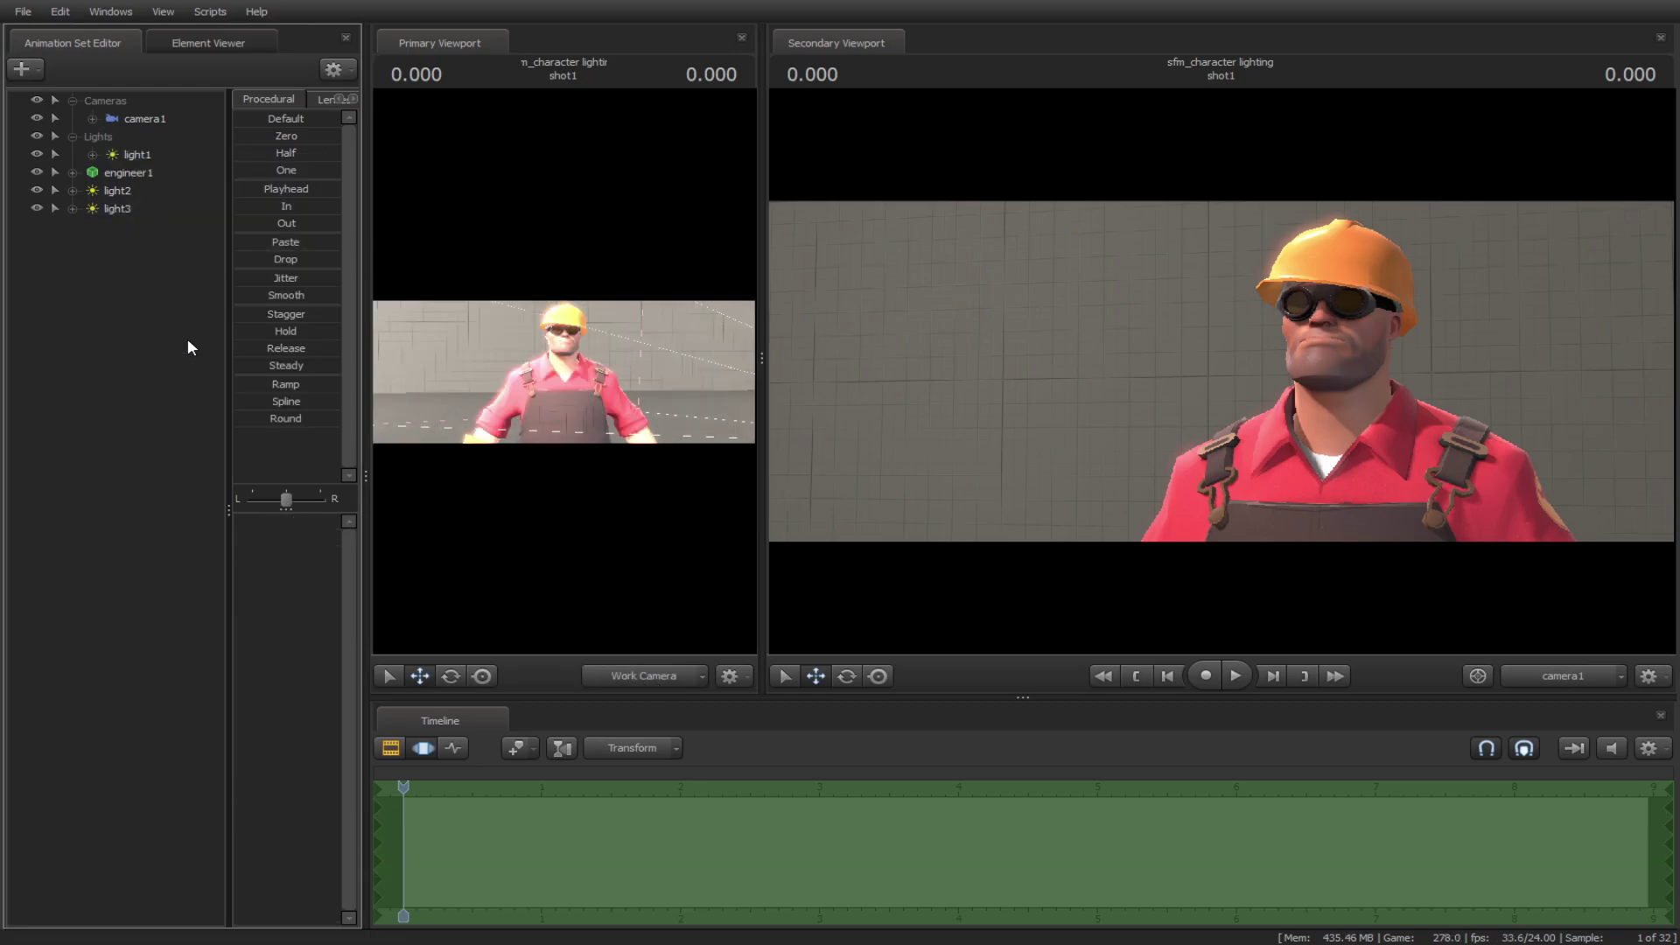
pyautogui.click(189, 342)
pyautogui.moveTo(421, 539); pyautogui.dragTo(448, 530)
pyautogui.scroll(-2, 306, 758)
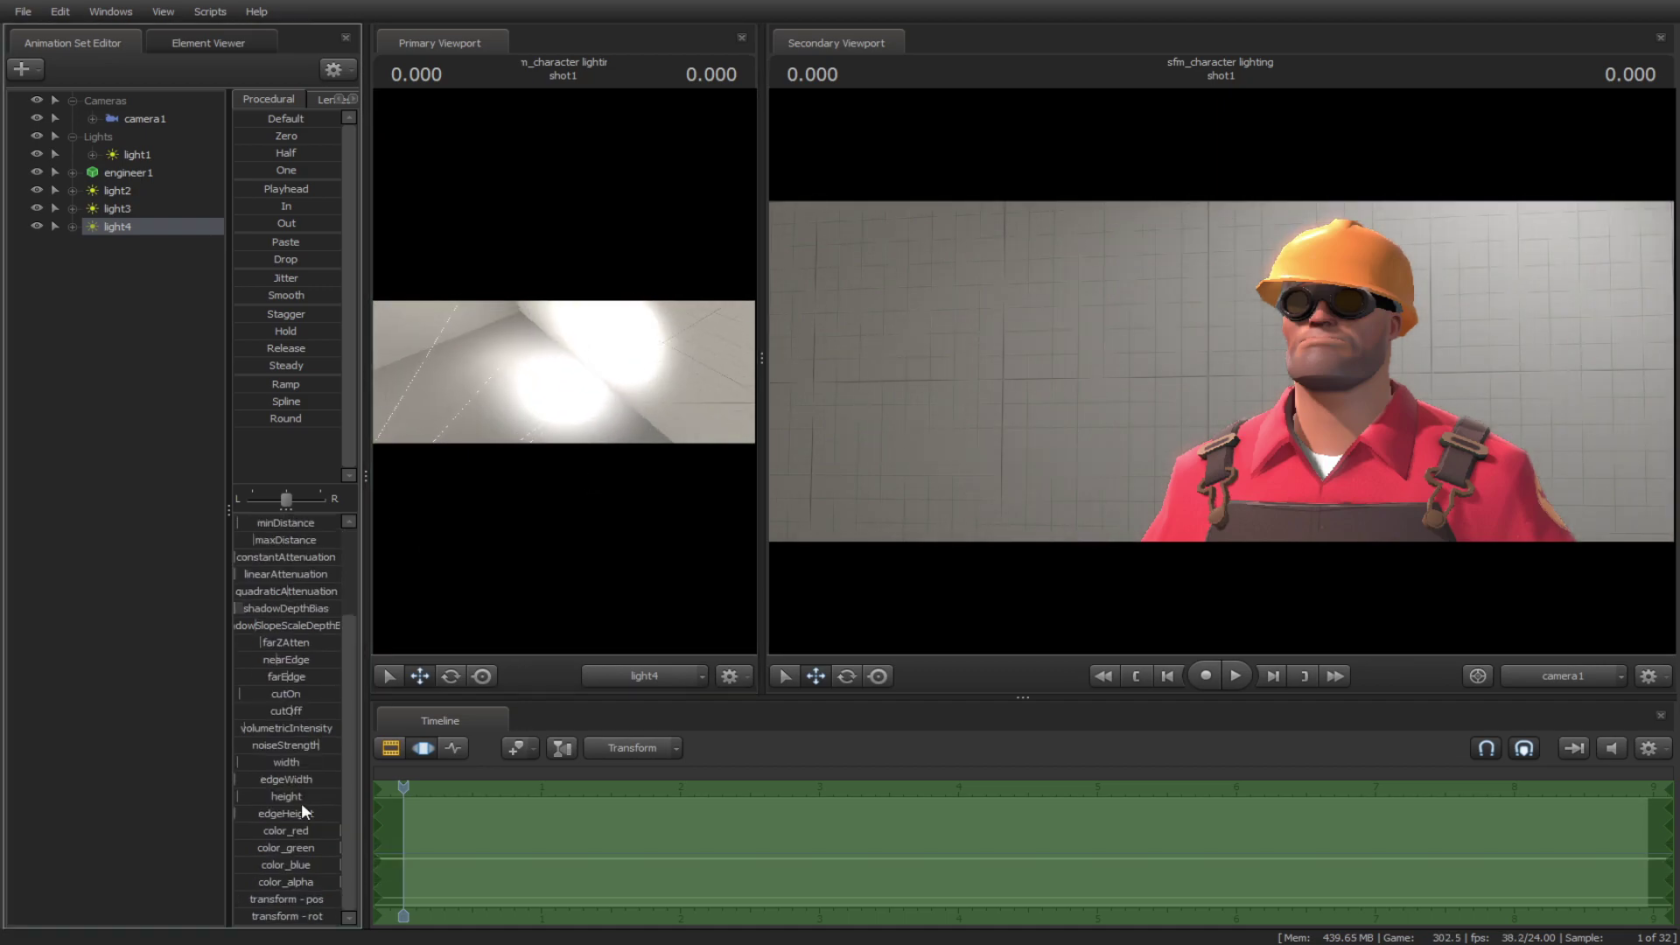
# Paste another copy of the teal background light and aim light5 at the unlit part of the wall behind the engineer.
pyautogui.rightClick(150, 245)
pyautogui.click(189, 342)
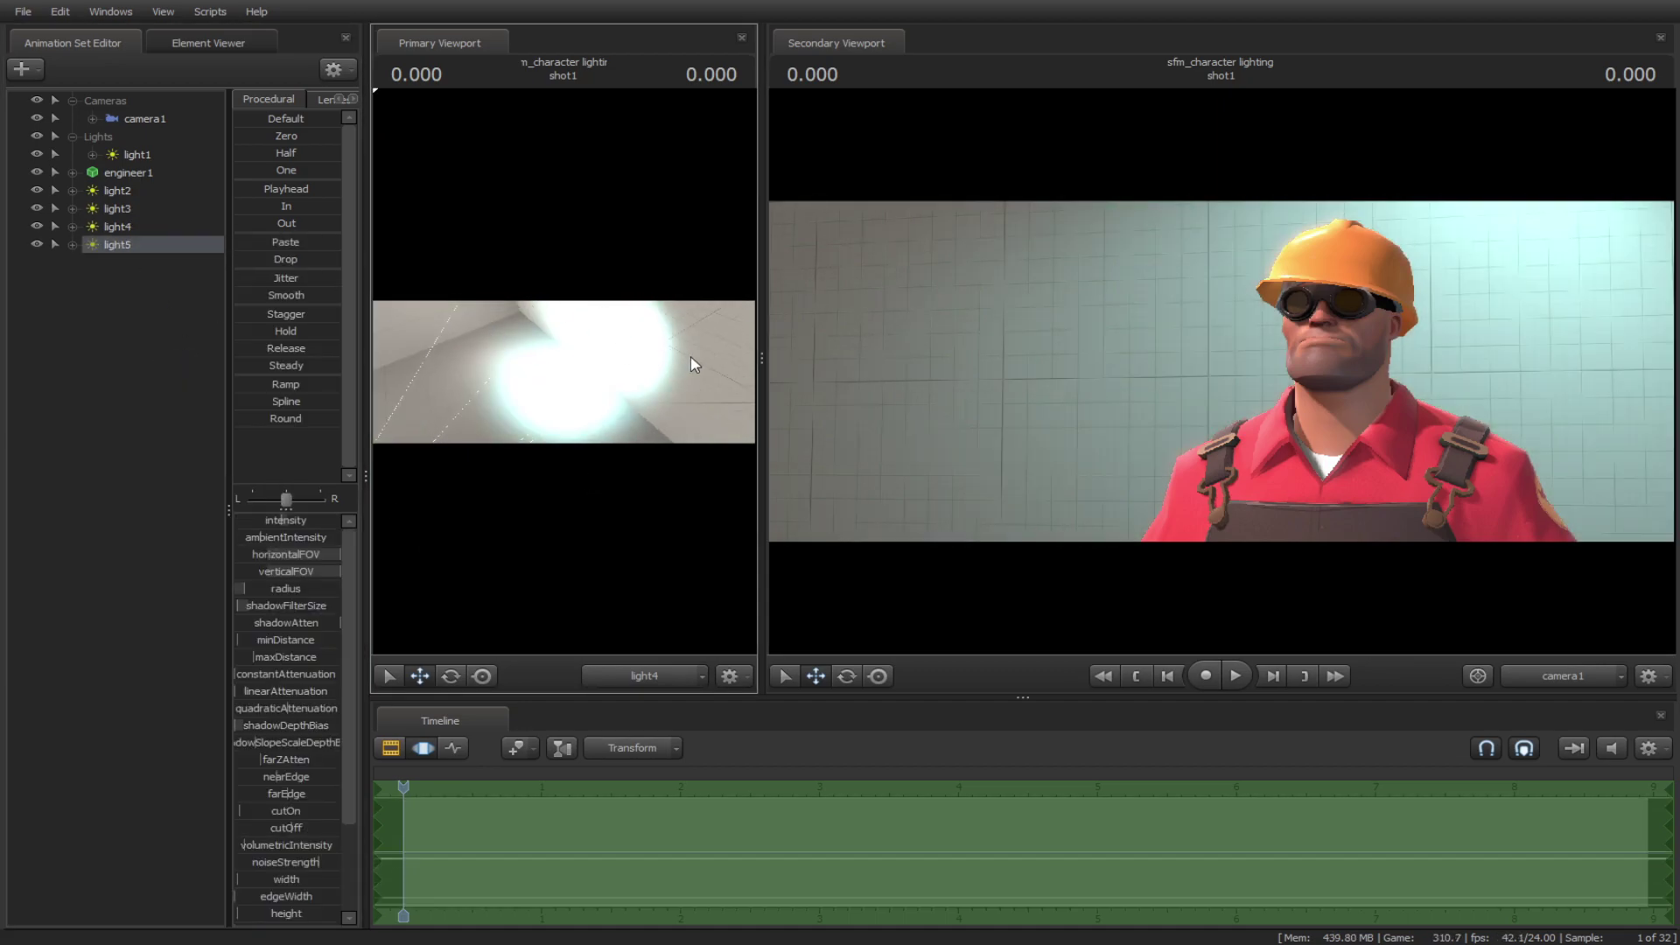
pyautogui.scroll(-2, 292, 827)
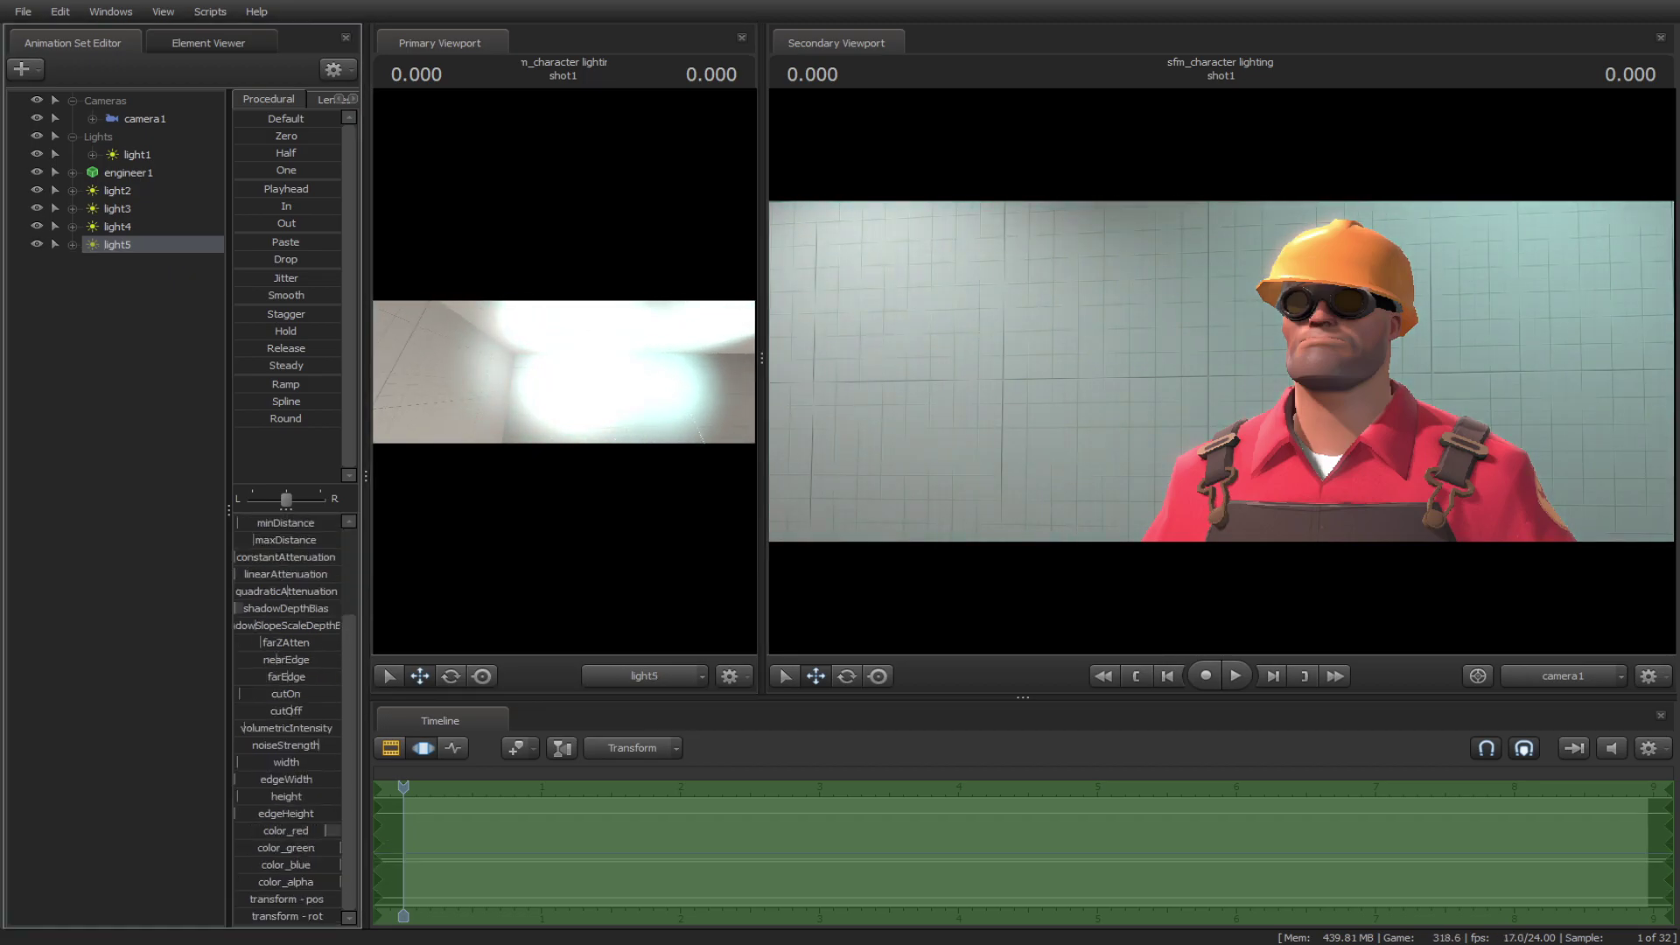
# Create two new lights in the unlit engineer scene and look through light1 in the primary viewport.
pyautogui.click(391, 749)
pyautogui.click(128, 361)
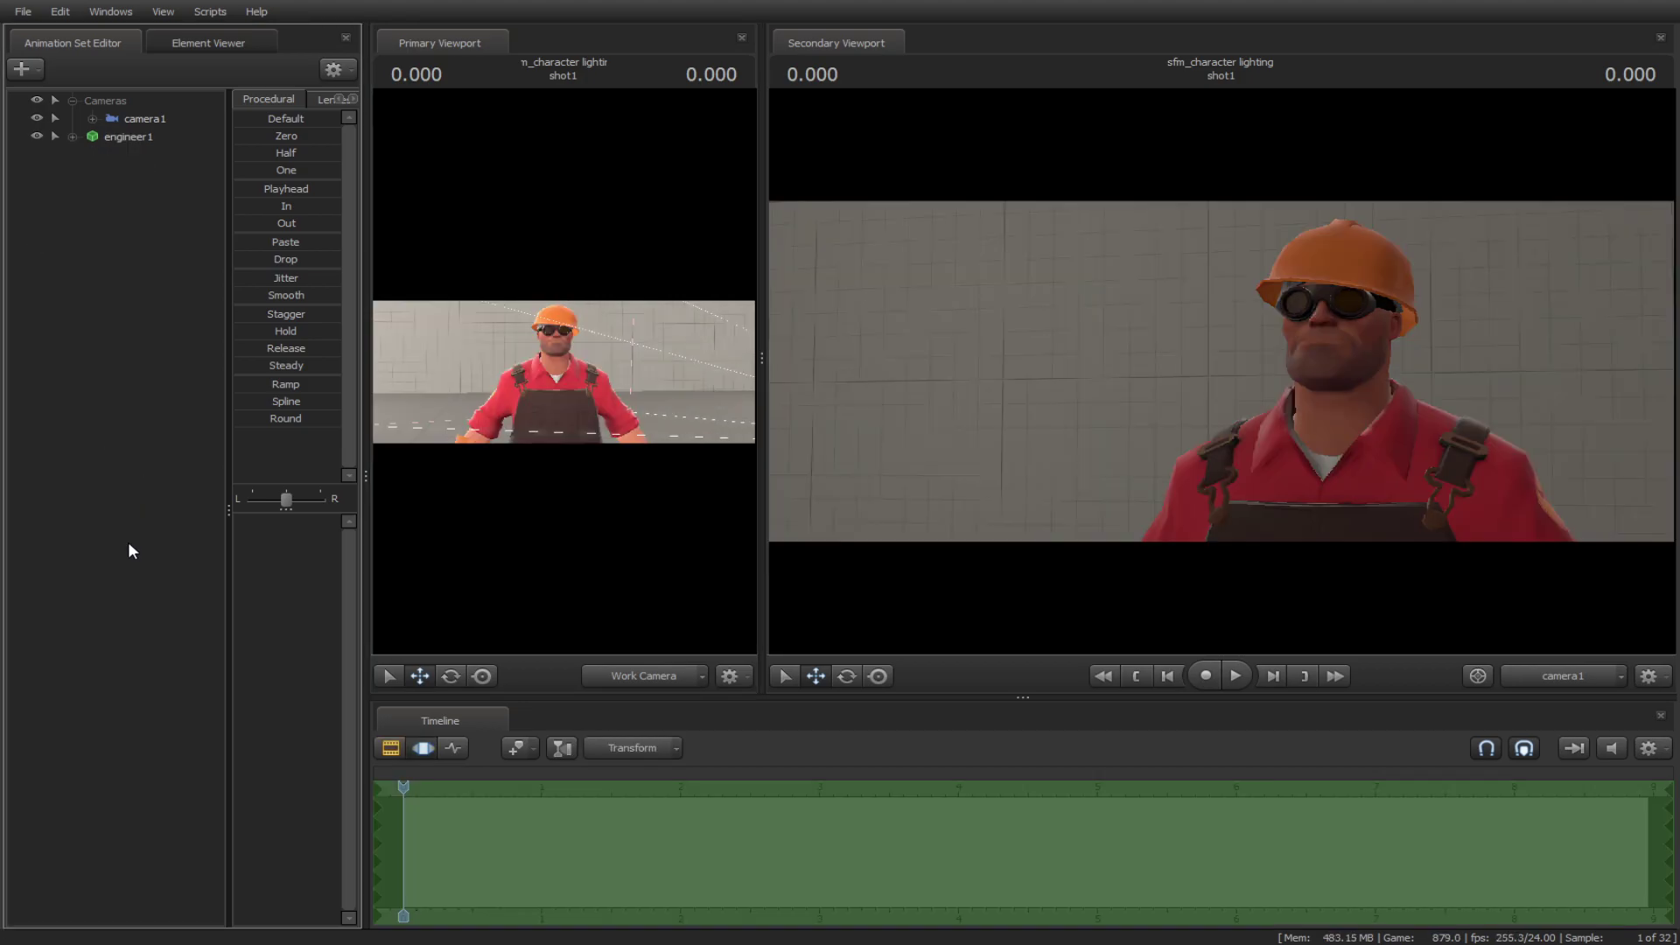
pyautogui.rightClick(128, 195)
pyautogui.click(153, 212)
pyautogui.click(73, 138)
pyautogui.moveTo(128, 150); pyautogui.dragTo(499, 289)
pyautogui.rightClick(149, 226)
pyautogui.click(182, 248)
pyautogui.moveTo(499, 288); pyautogui.dragTo(517, 301)
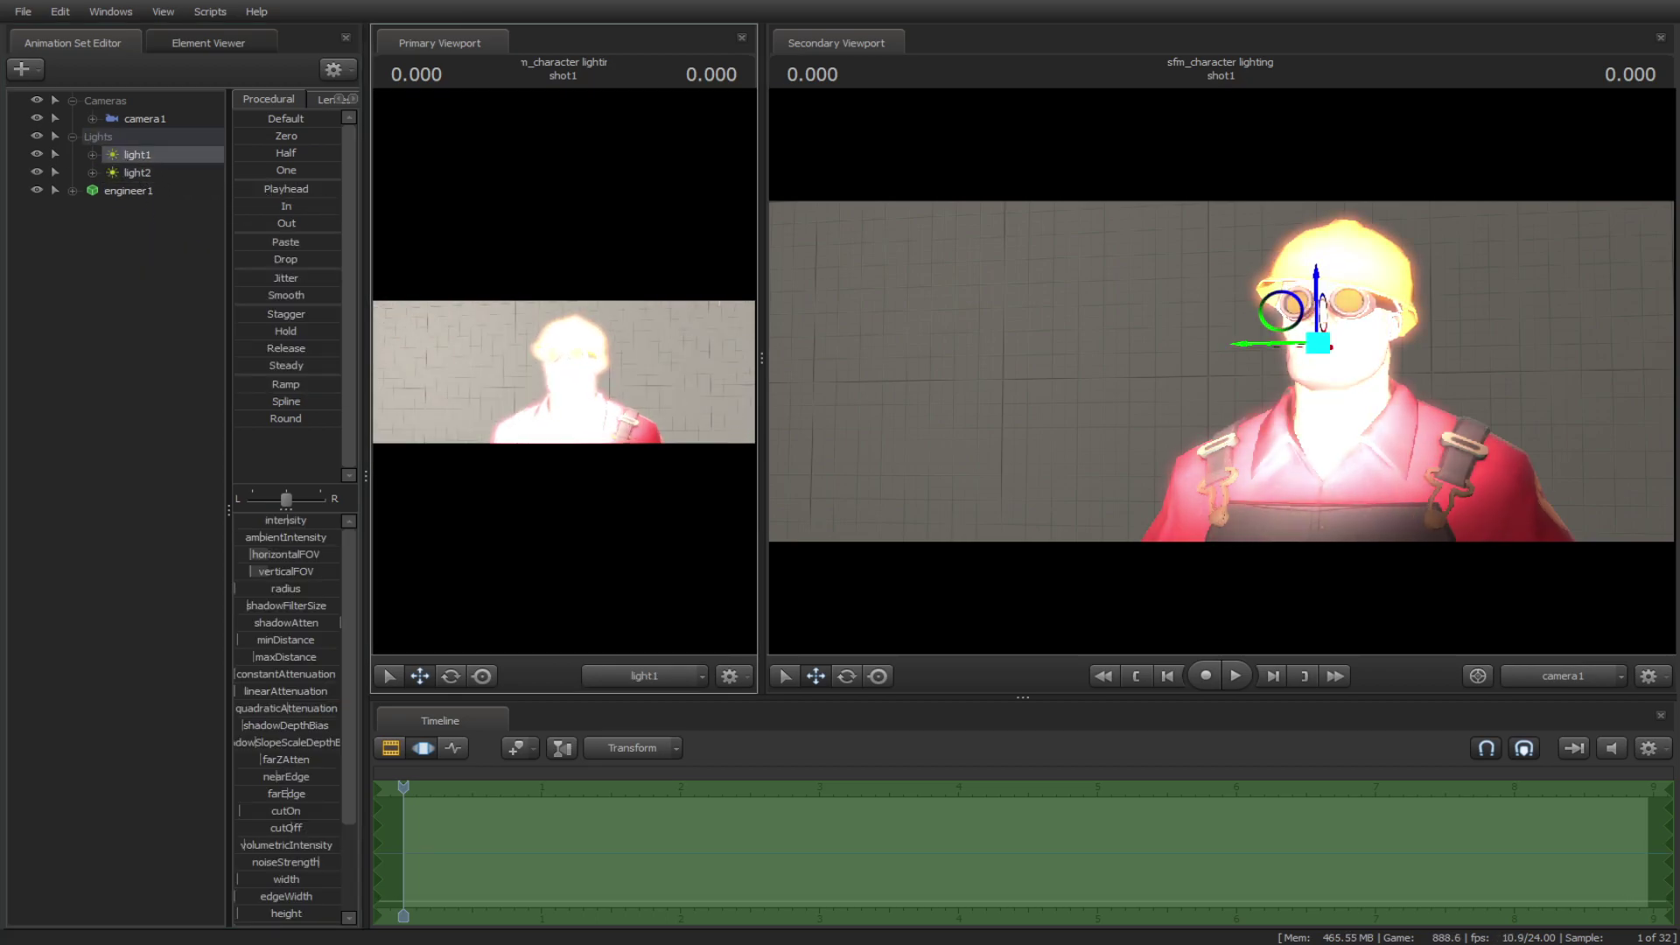
# Move light1 and light2 close up to the engineer's goggles, one in front of each lens, so both lenses glow.
pyautogui.press('w')
pyautogui.press('a')
pyautogui.moveTo(137, 173); pyautogui.dragTo(564, 372)
pyautogui.press('w')
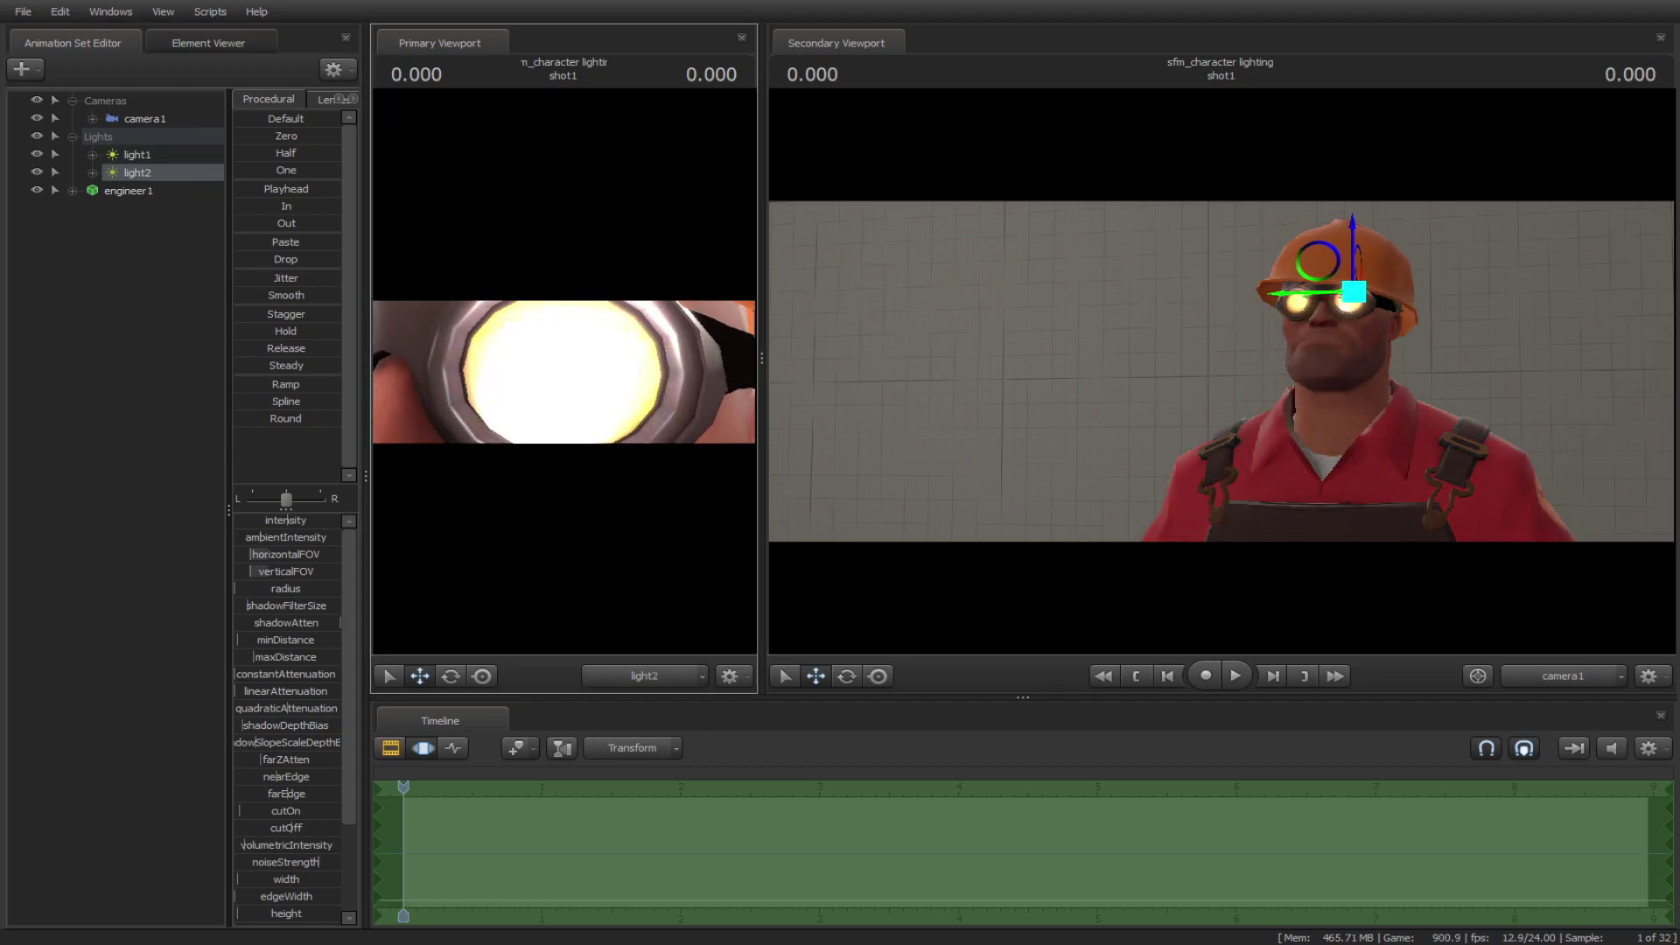
pyautogui.moveTo(137, 154); pyautogui.dragTo(469, 294)
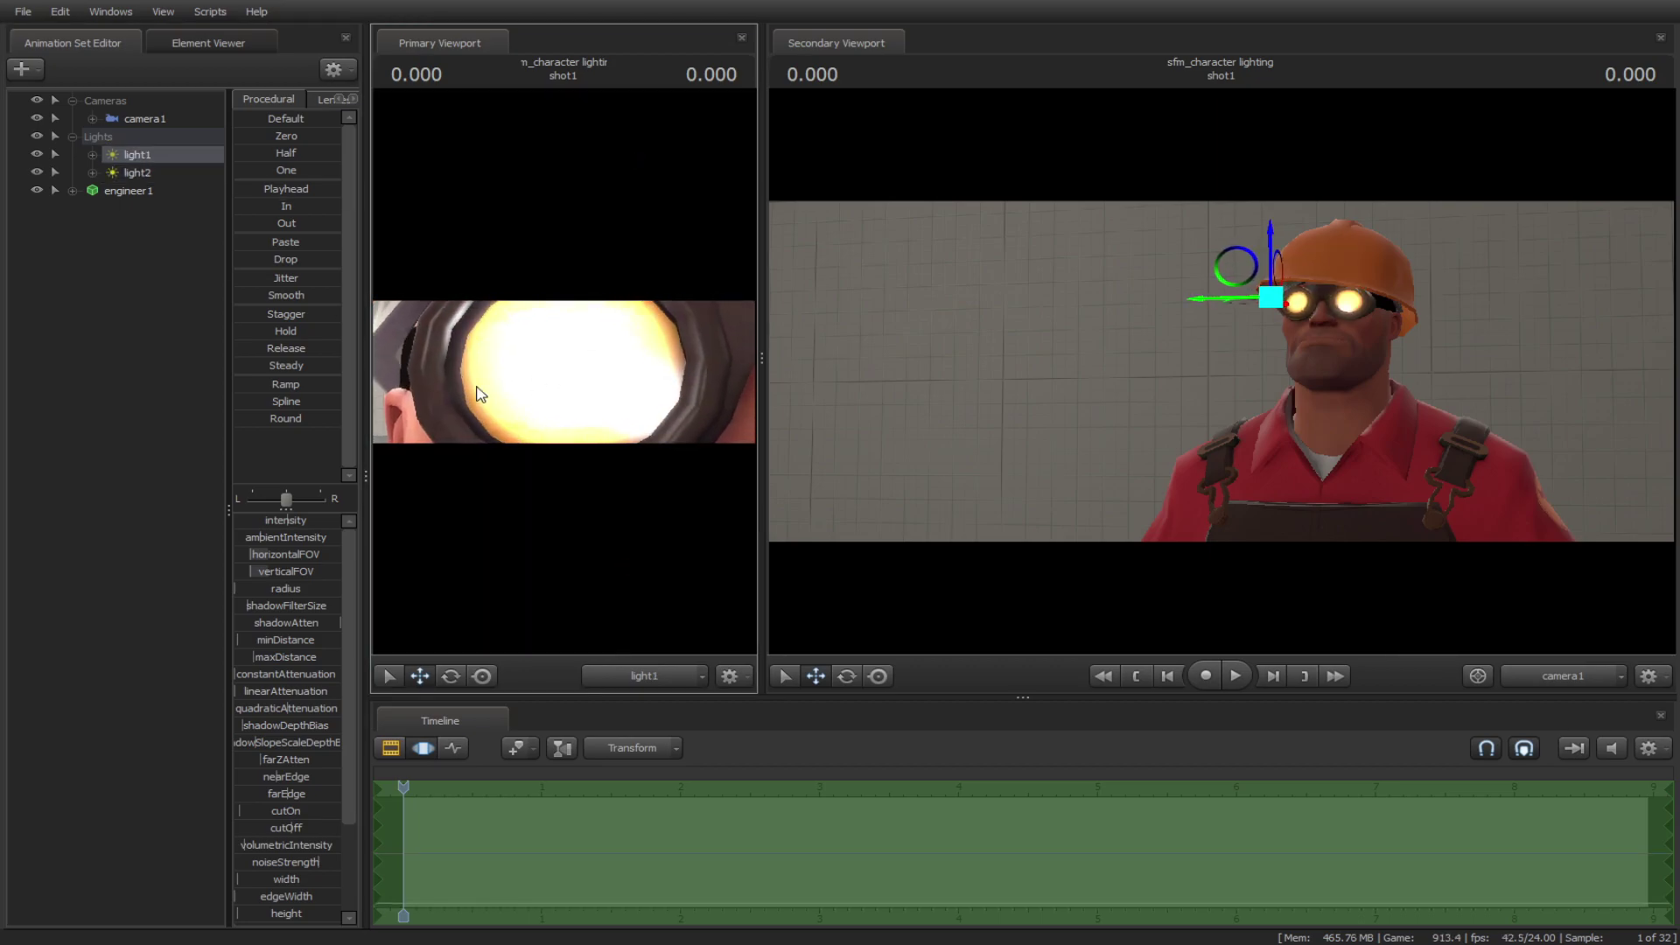
# Expand the controls of both lights and the engineer's Body group, and lock each light's transform to bip_head.
pyautogui.click(77, 303)
pyautogui.click(92, 191)
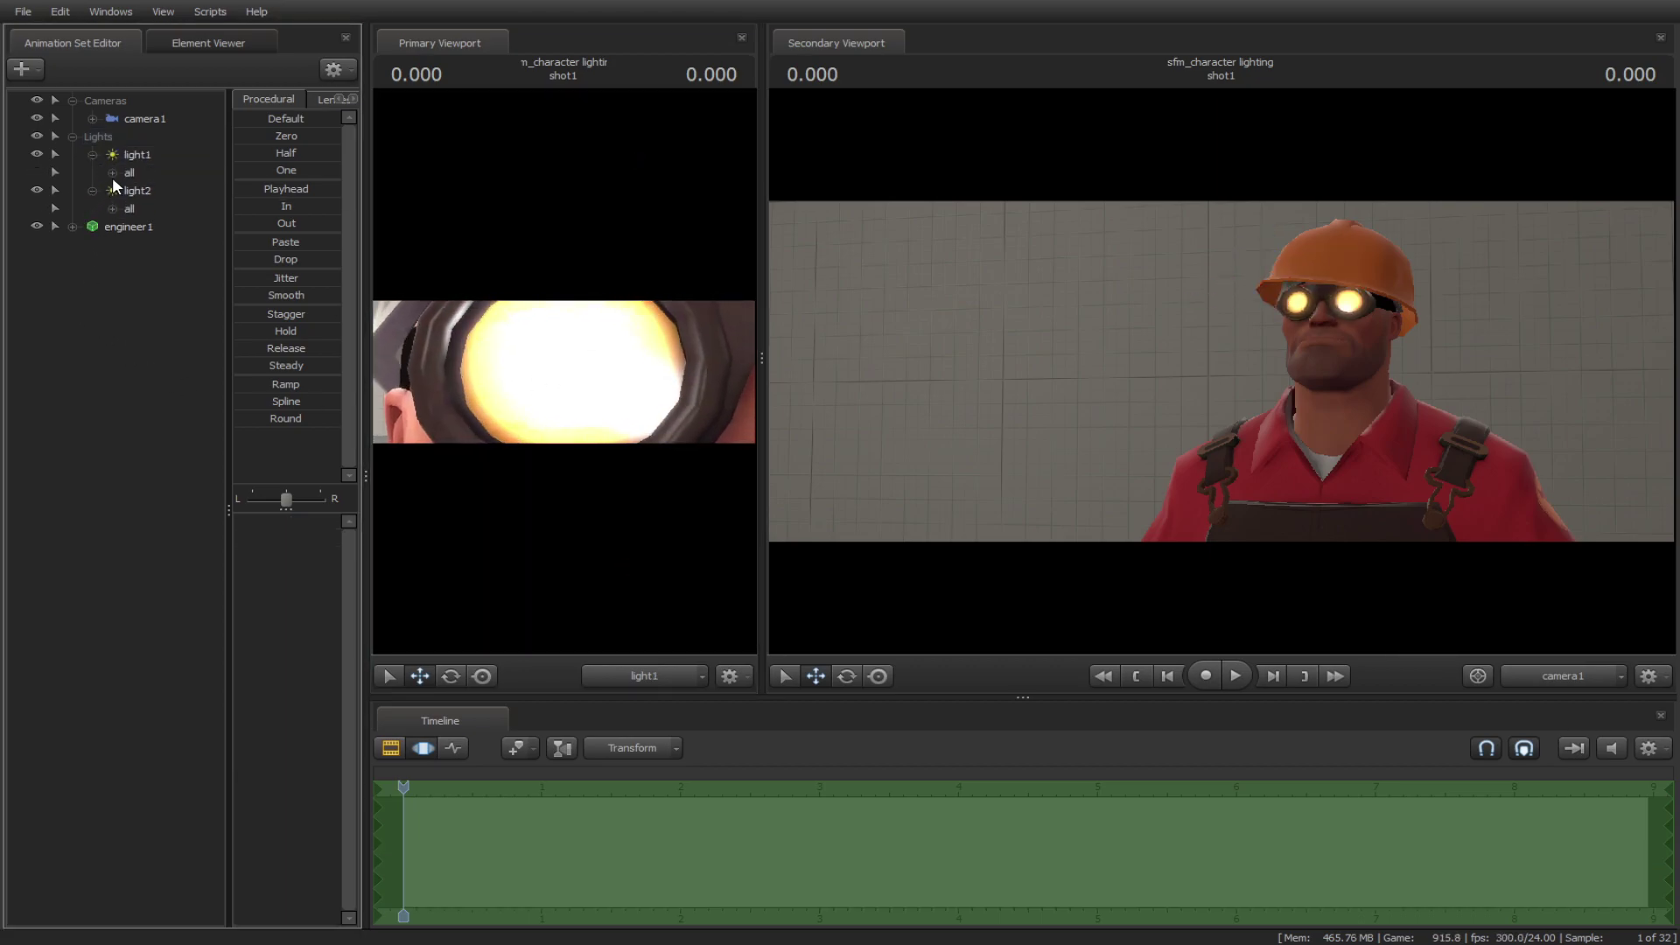
pyautogui.click(112, 174)
pyautogui.click(113, 749)
pyautogui.scroll(-7, 120, 735)
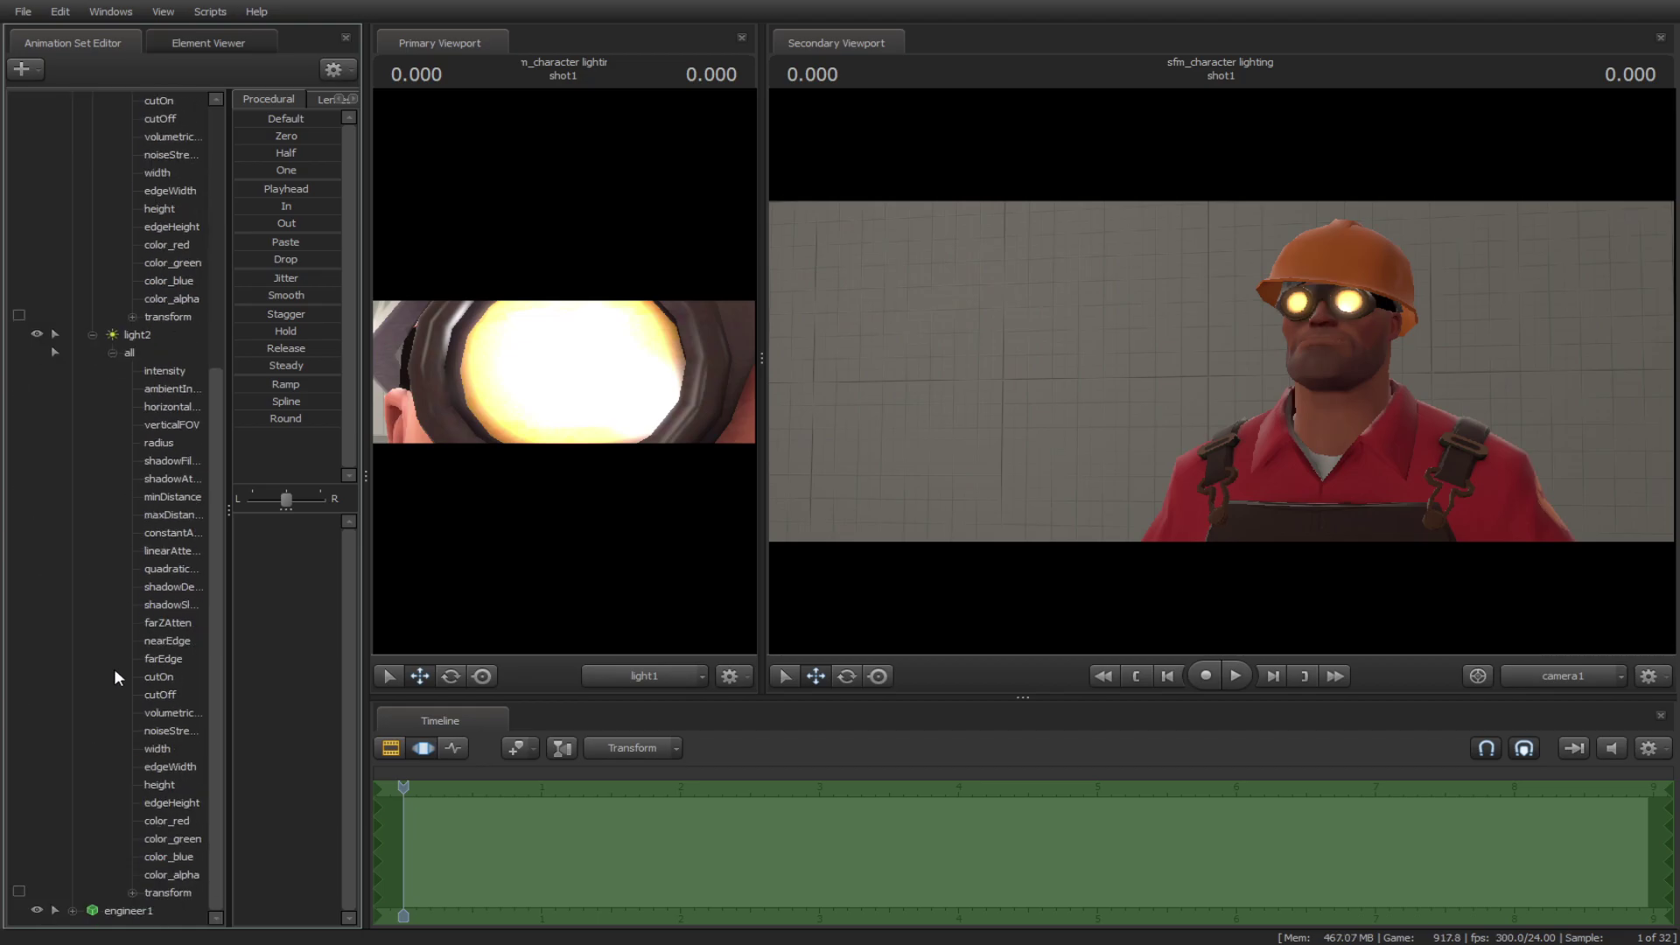
pyautogui.click(73, 911)
pyautogui.scroll(-3, 100, 873)
pyautogui.click(92, 802)
pyautogui.scroll(-3, 92, 807)
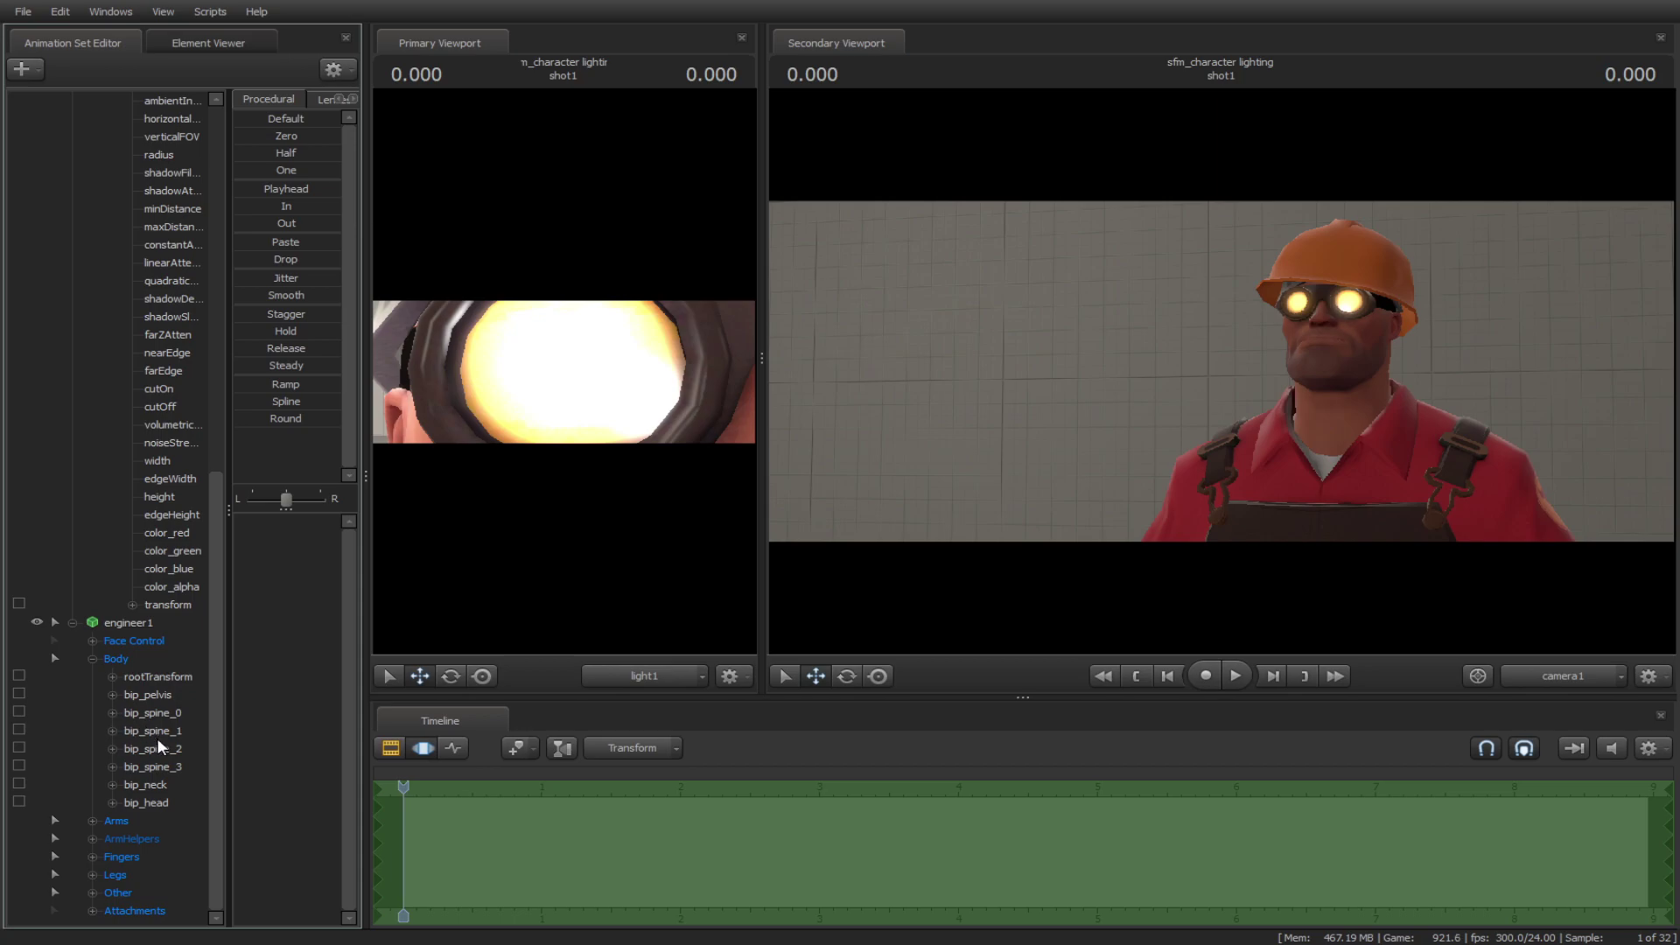
pyautogui.moveTo(162, 803); pyautogui.dragTo(163, 606)
pyautogui.moveTo(155, 811); pyautogui.dragTo(169, 413)
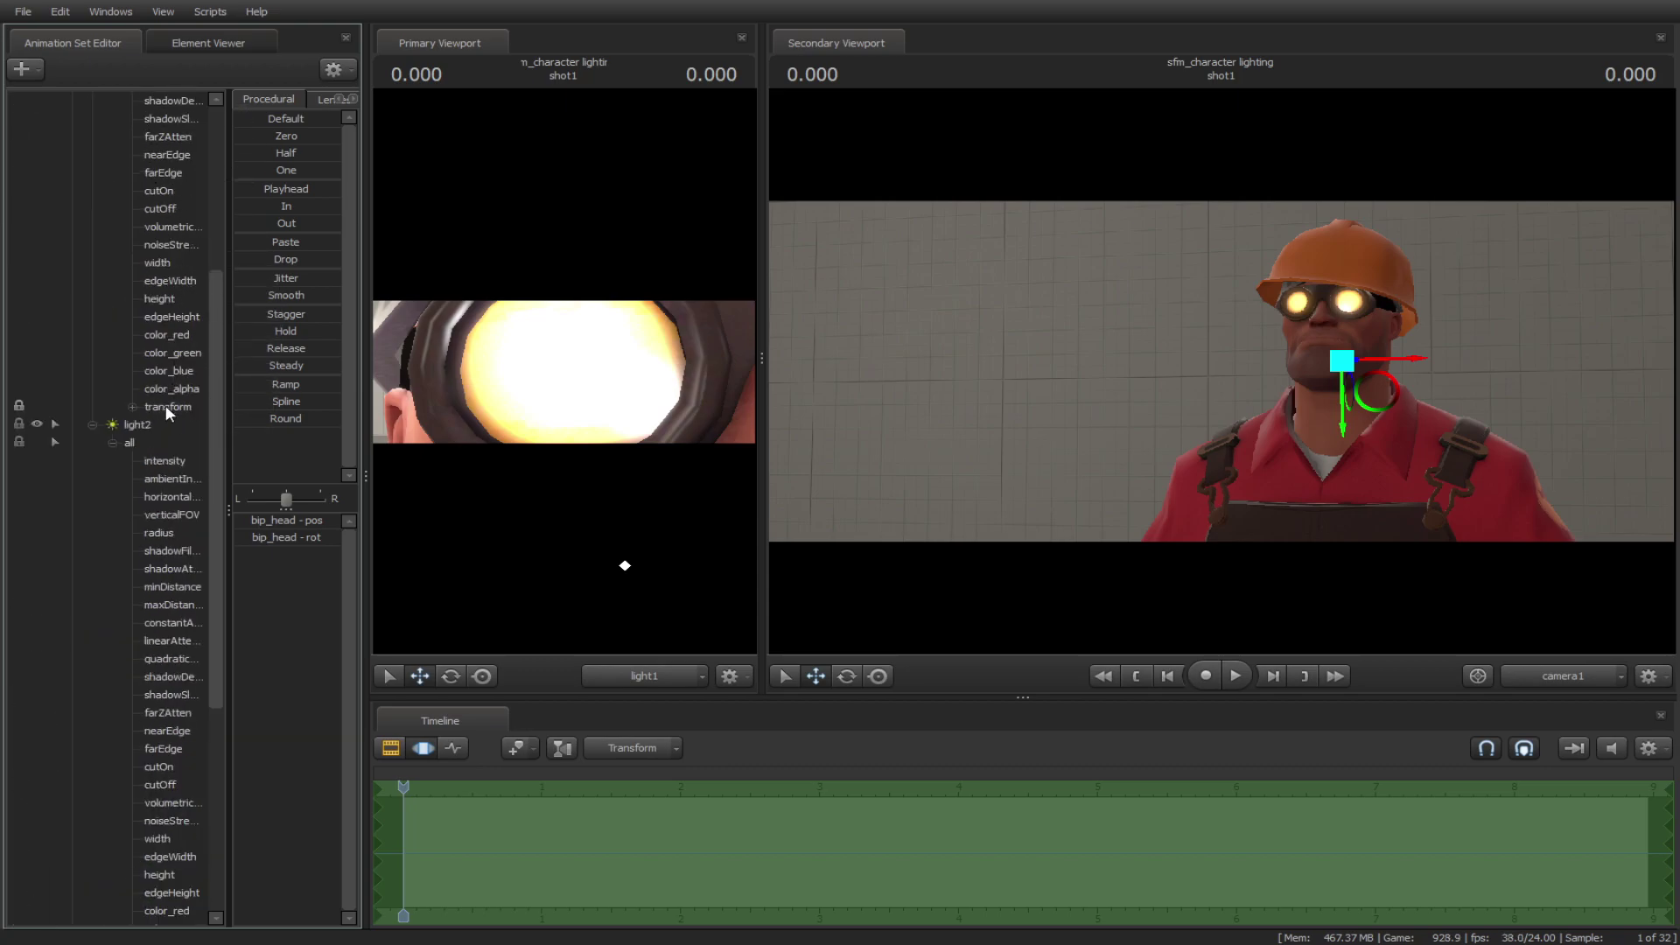
# Return the primary viewport to the Work Camera and rotate the engineer's bip_head to test the locked goggle lights.
pyautogui.scroll(6, 166, 406)
pyautogui.click(92, 155)
pyautogui.click(72, 138)
pyautogui.click(651, 676)
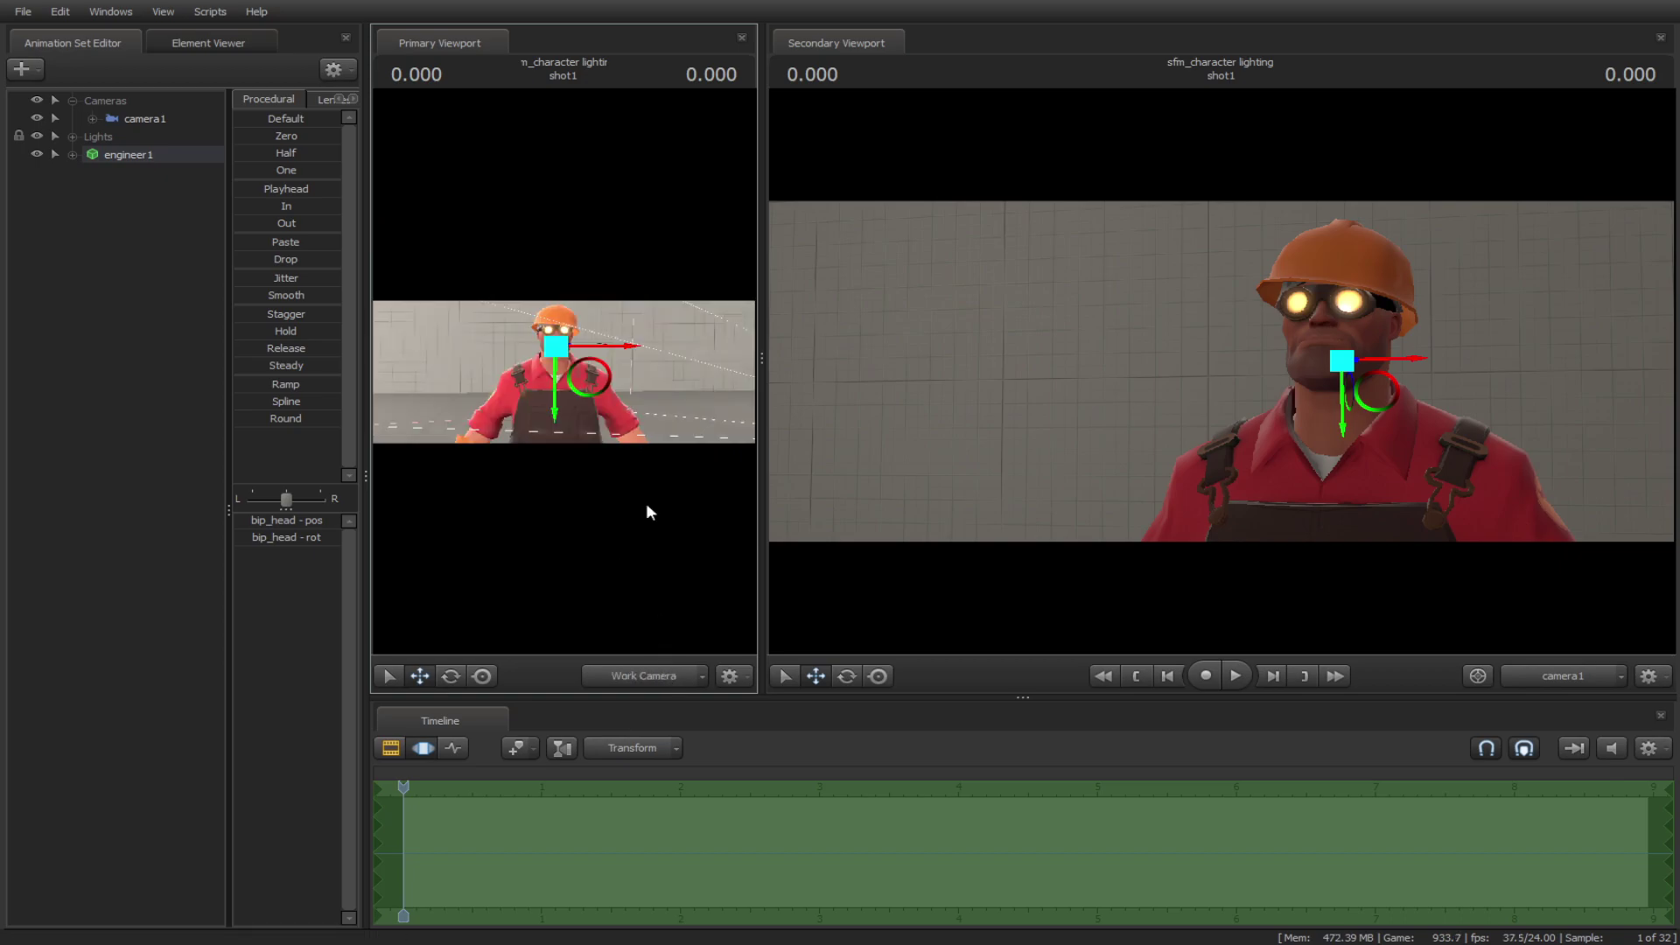
pyautogui.click(1317, 390)
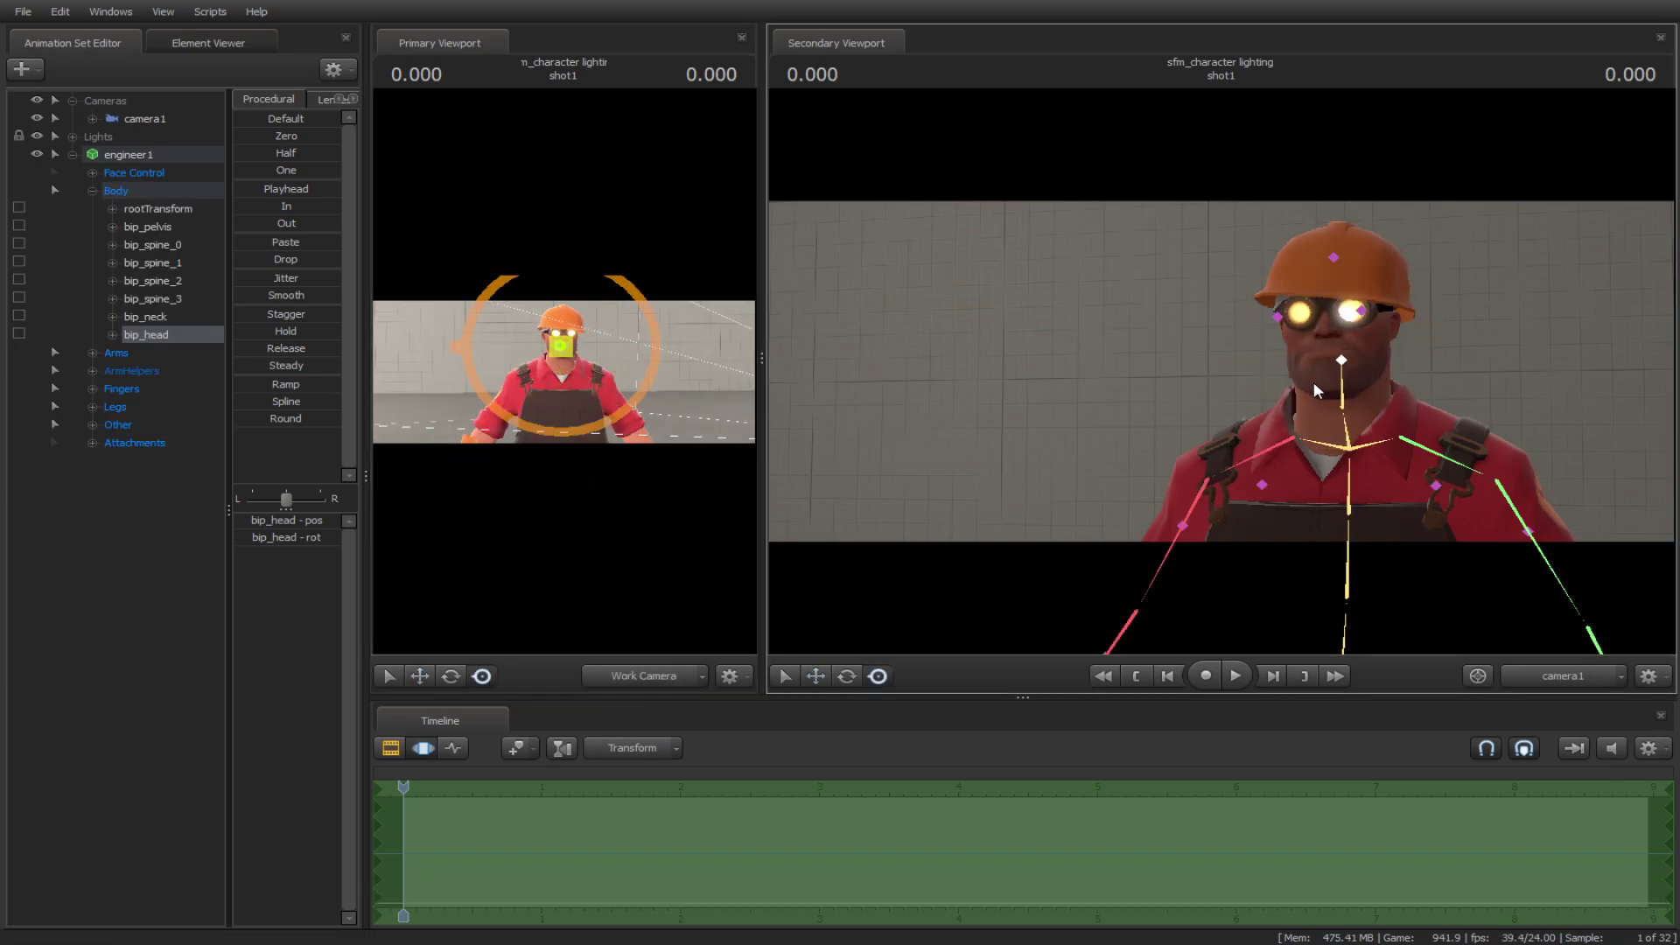
pyautogui.moveTo(674, 377)
pyautogui.mouseDown()
pyautogui.moveTo(708, 406)
pyautogui.moveTo(674, 385)
pyautogui.mouseUp()
pyautogui.moveTo(518, 297); pyautogui.dragTo(516, 224)
pyautogui.moveTo(516, 223); pyautogui.dragTo(543, 225)
# Widen the primary viewport and view the engineer from his side, with the floor behind him in frame.
pyautogui.moveTo(637, 382); pyautogui.dragTo(1203, 364)
pyautogui.moveTo(804, 415); pyautogui.dragTo(789, 379)
pyautogui.click(140, 514)
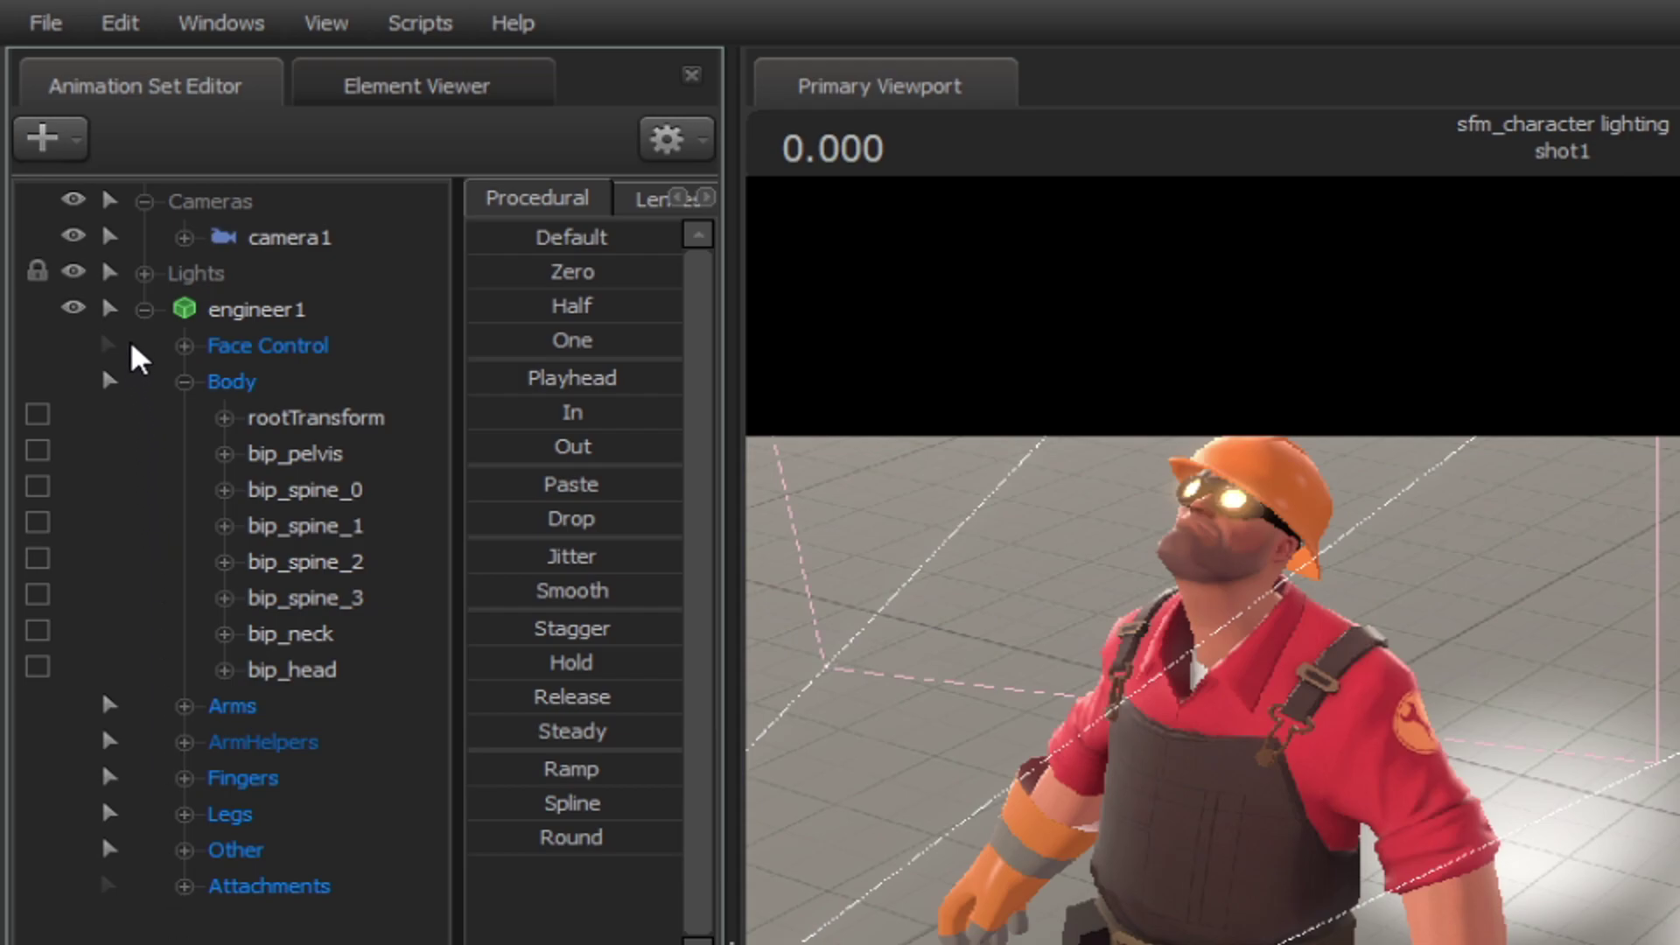
# Set light1's farZAtten to 0.01.
pyautogui.click(145, 274)
pyautogui.click(145, 382)
pyautogui.click(273, 309)
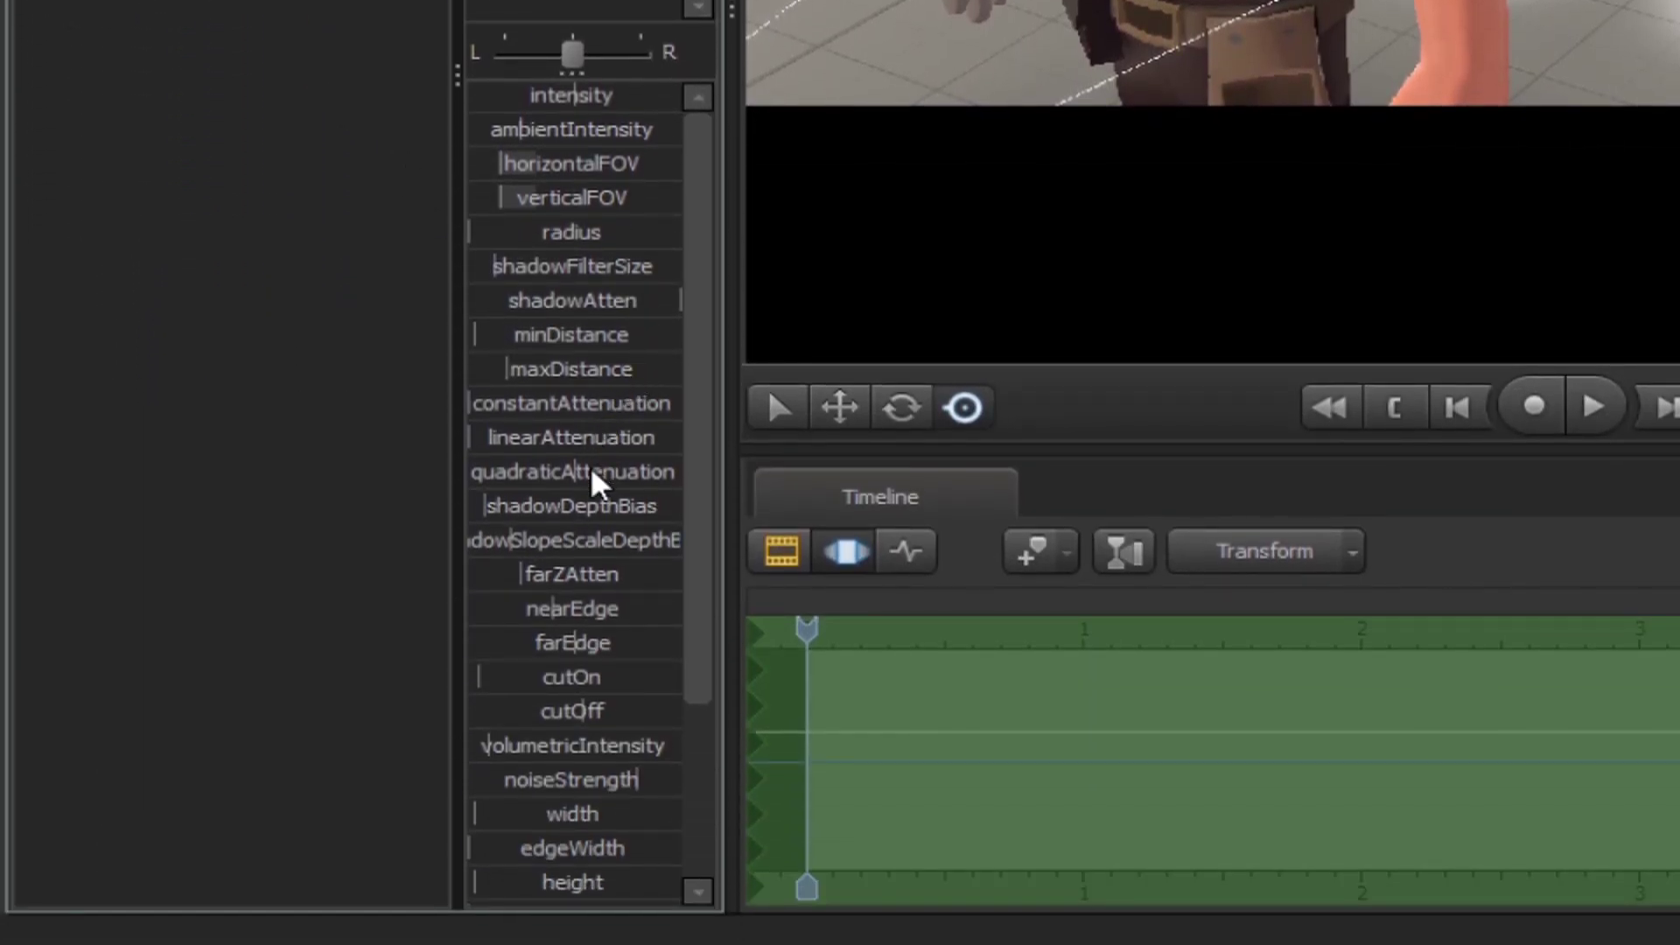
pyautogui.scroll(-1, 598, 479)
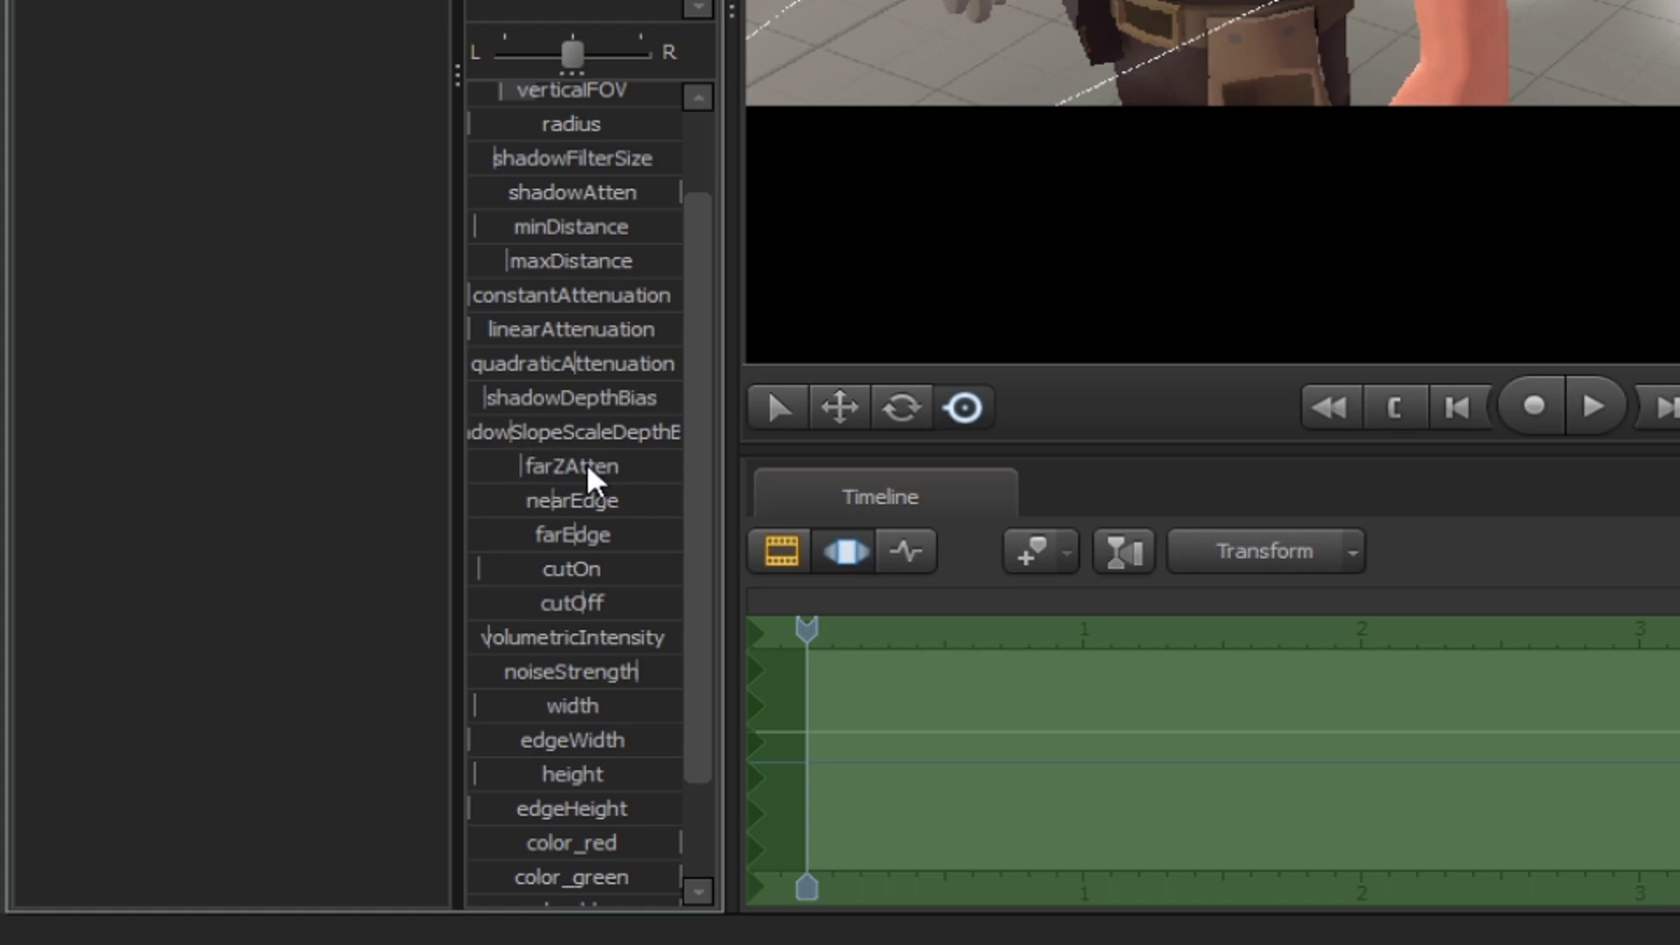
pyautogui.click(553, 468)
pyautogui.moveTo(553, 468); pyautogui.dragTo(453, 464)
pyautogui.write('0.01')
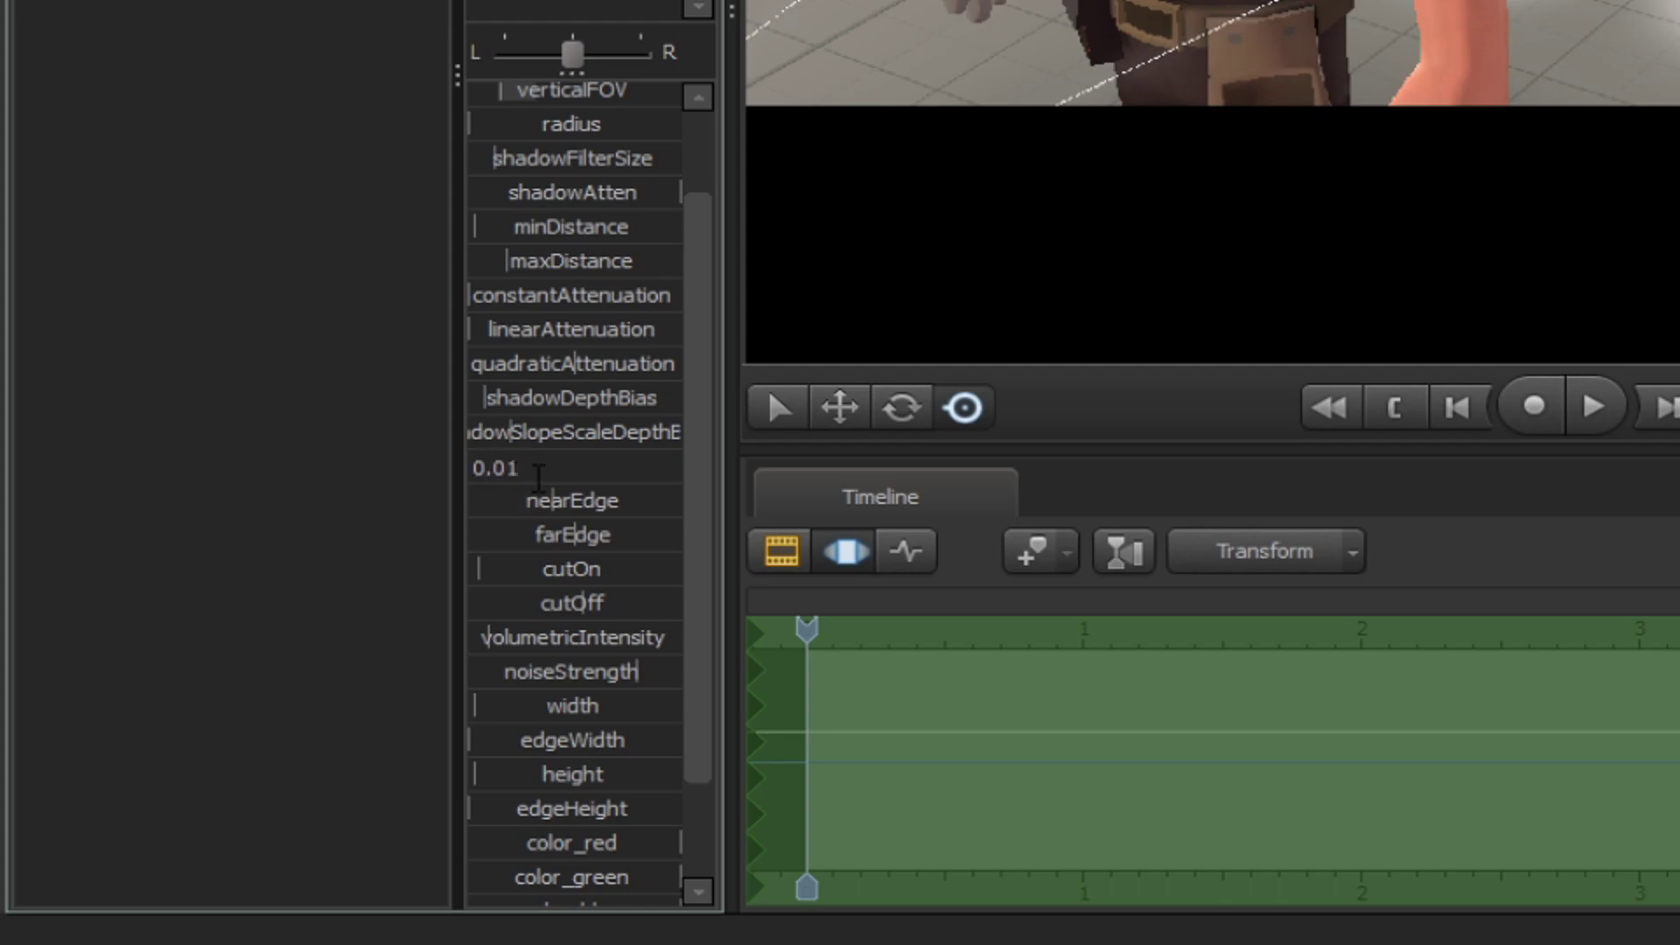
pyautogui.press('Return')
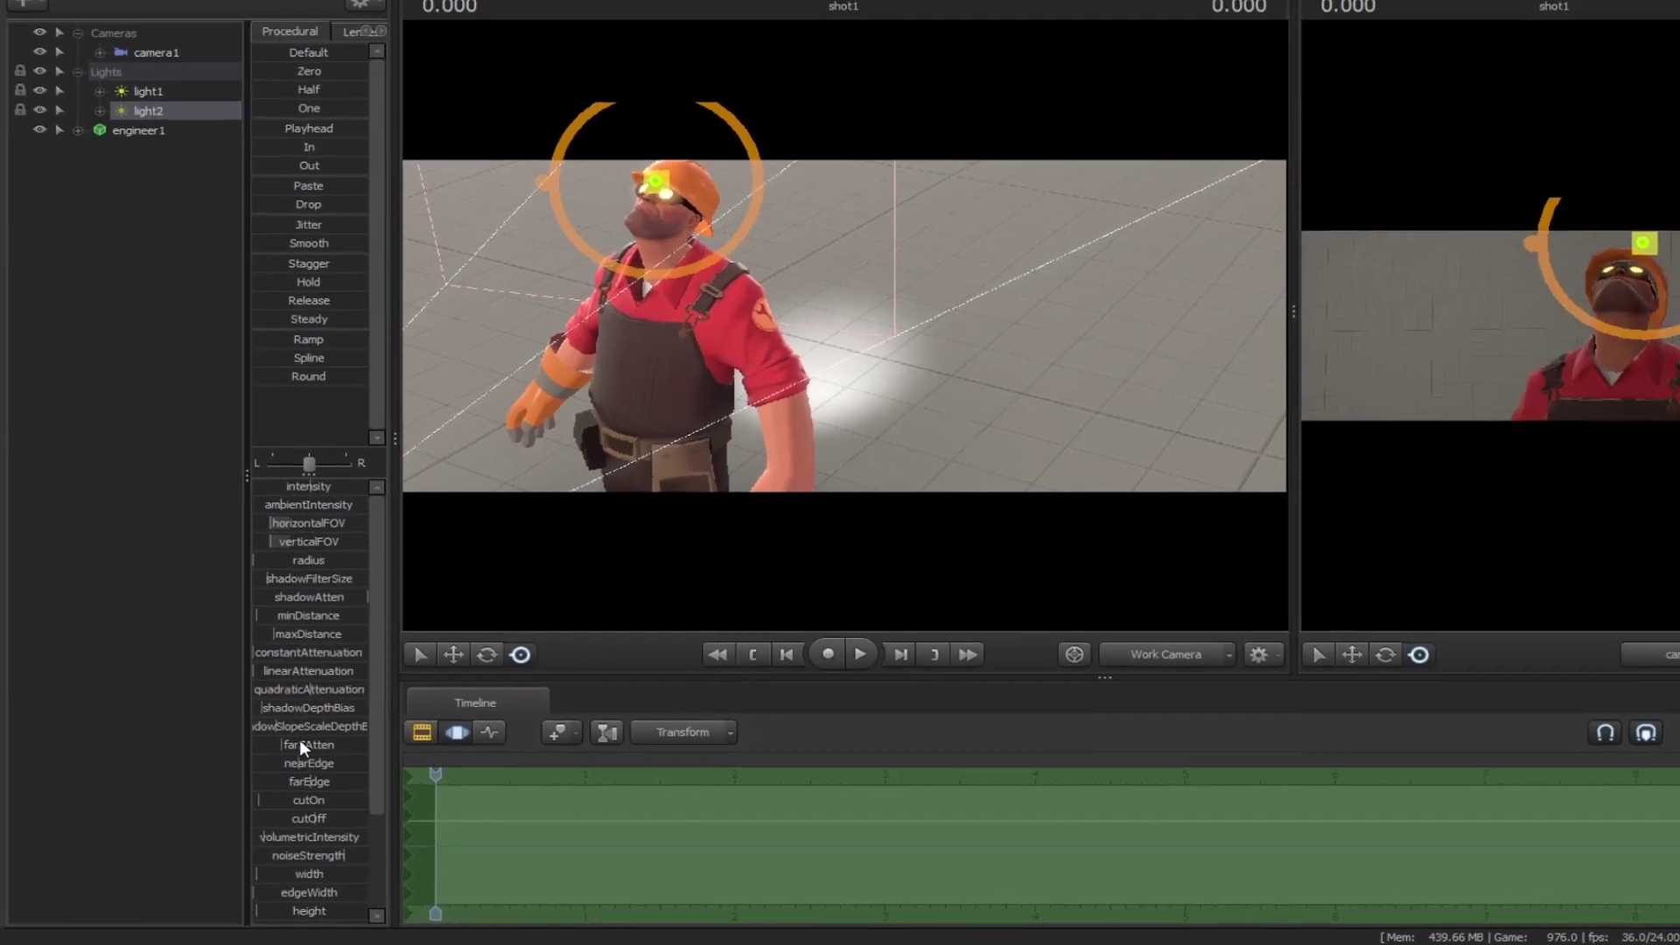
# Set light2's farZAtten to 0.01.
pyautogui.doubleClick(300, 743)
pyautogui.moveTo(281, 745); pyautogui.dragTo(268, 745)
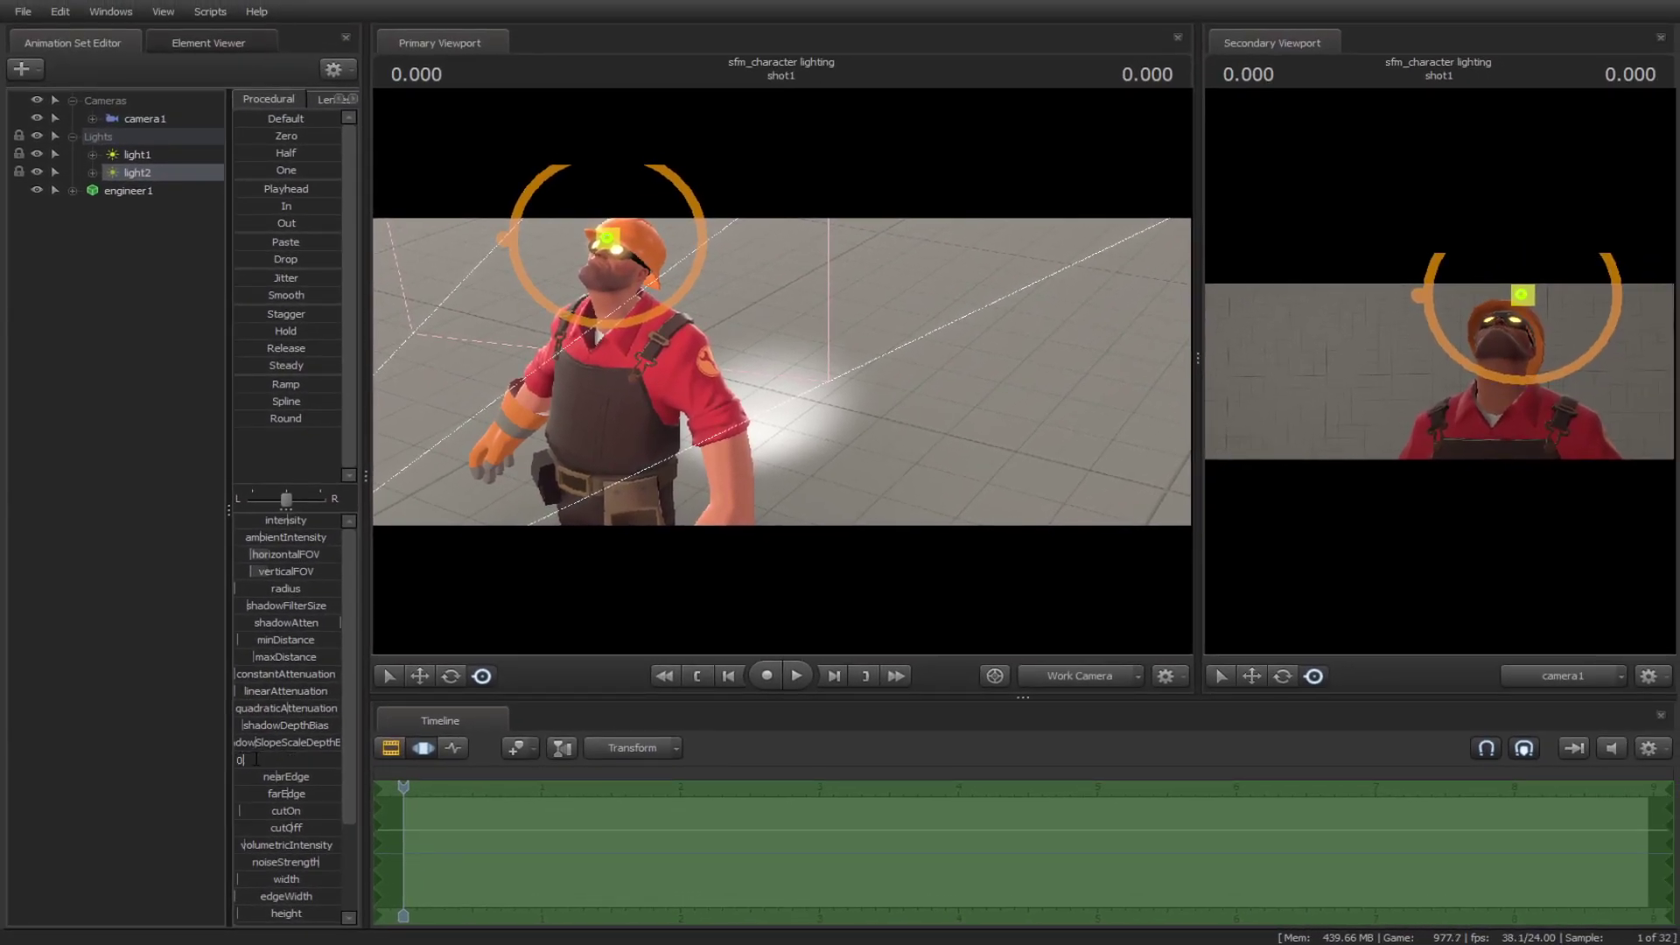
pyautogui.write('0.01')
pyautogui.press('Return')
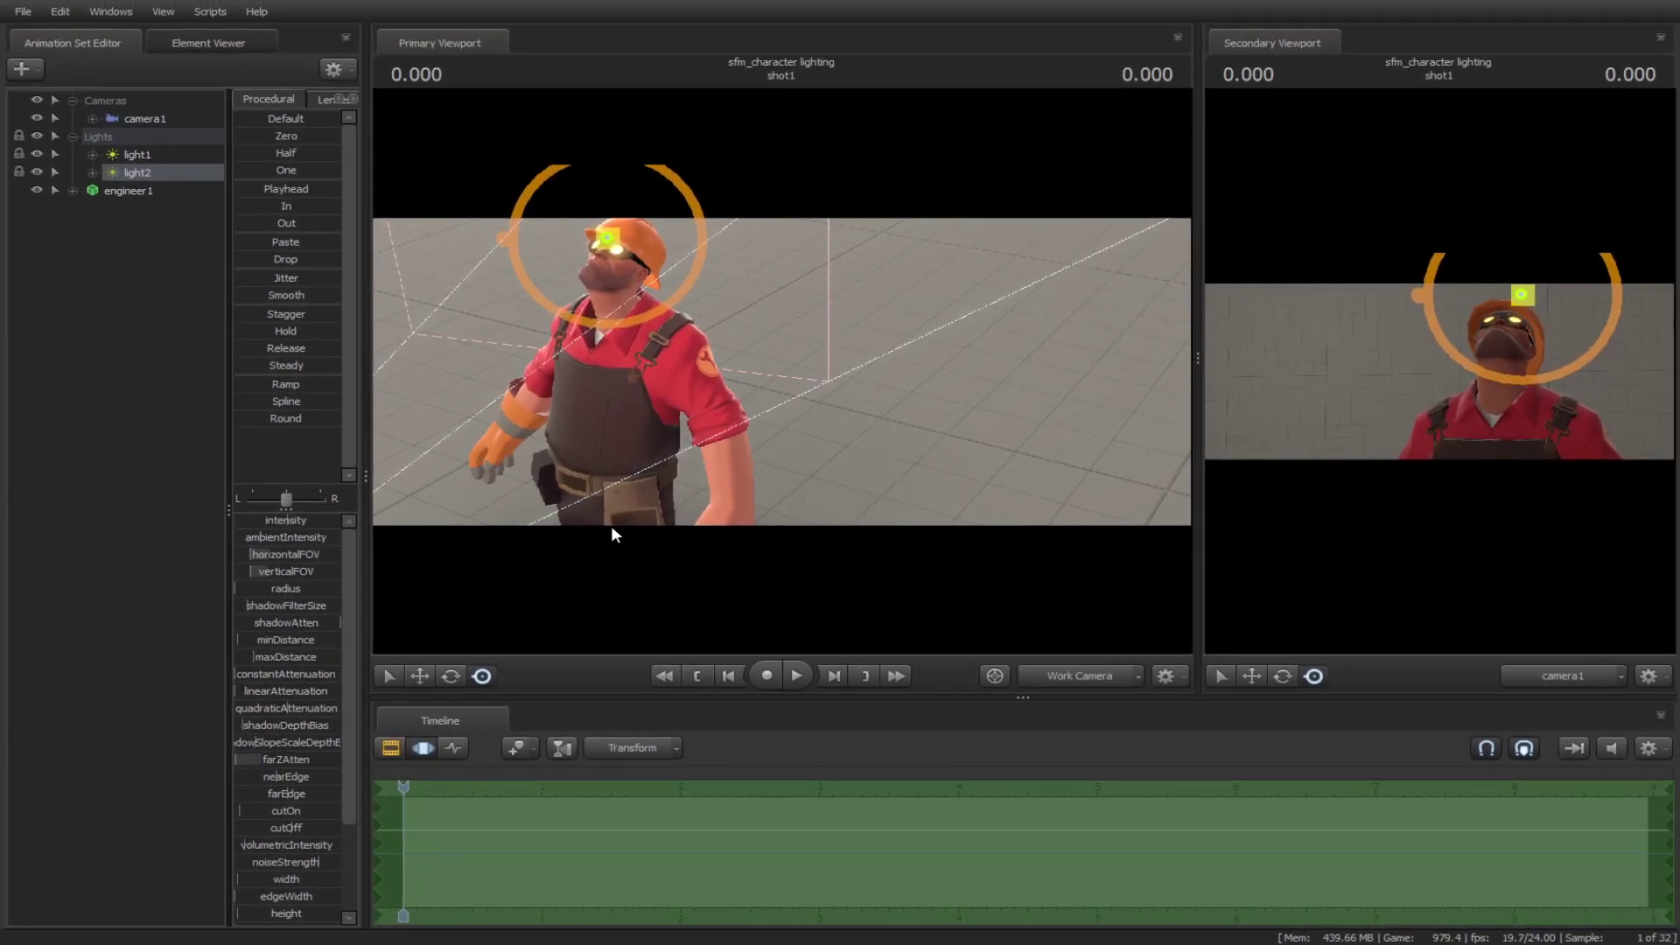
# Enlarge the camera viewport again, rotate the engineer's head with bip_head, and expand the bone's controls.
pyautogui.click(612, 279)
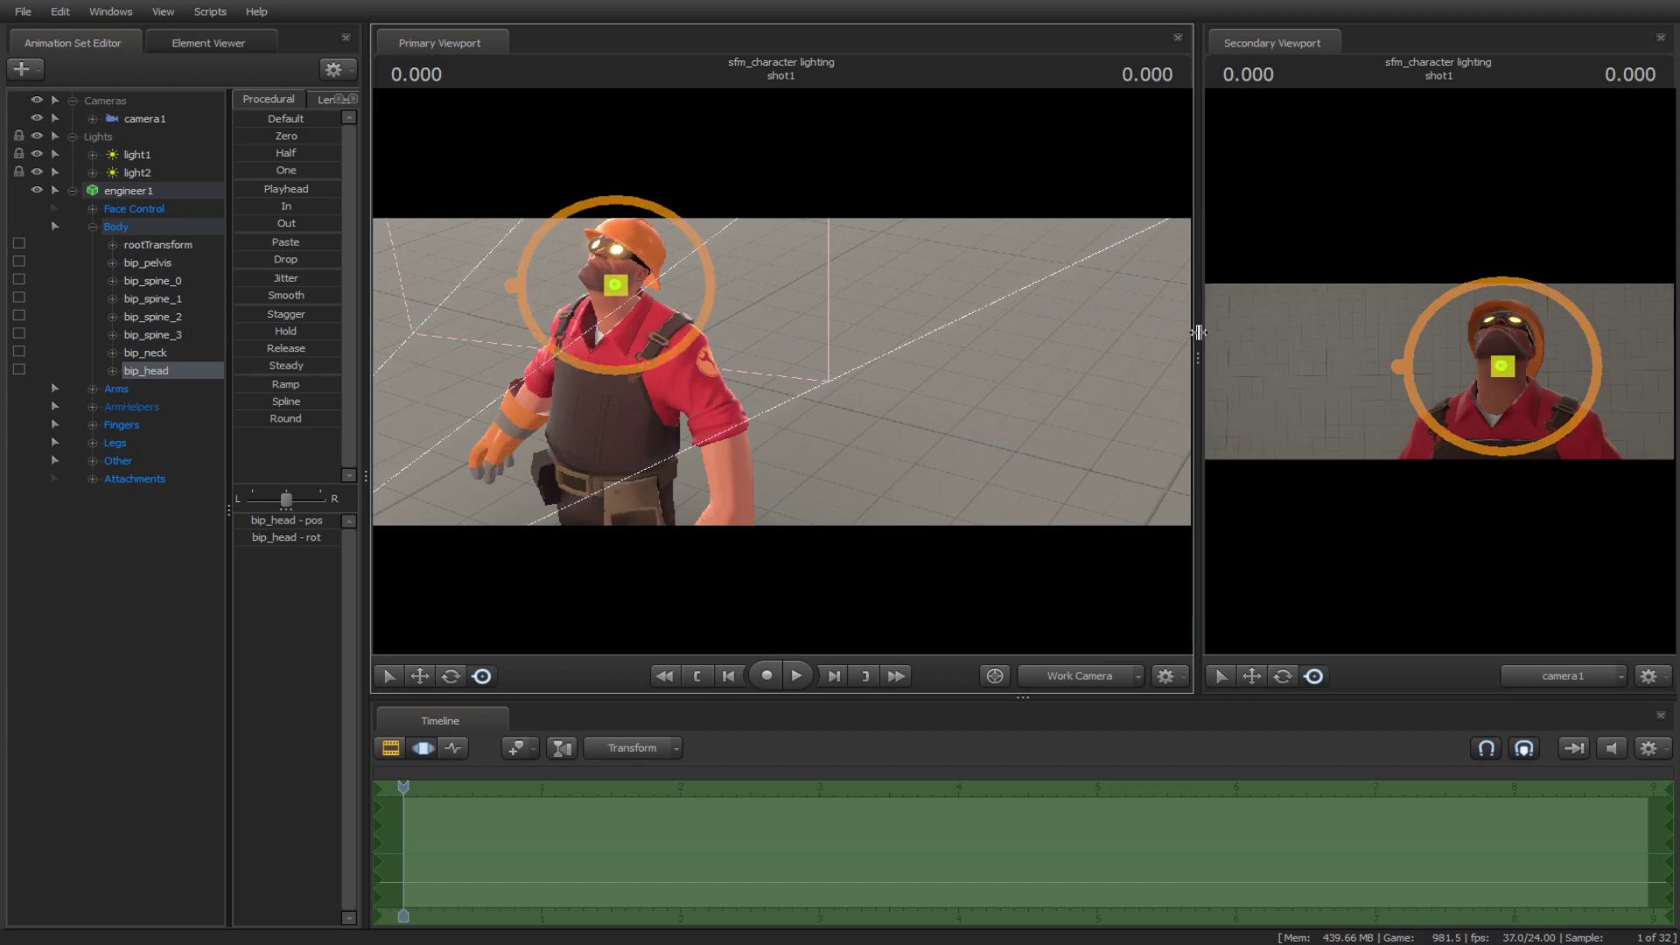
pyautogui.moveTo(1198, 332); pyautogui.dragTo(713, 341)
pyautogui.moveTo(1321, 366)
pyautogui.mouseDown()
pyautogui.moveTo(1330, 404)
pyautogui.moveTo(1352, 399)
pyautogui.moveTo(1271, 386)
pyautogui.moveTo(1341, 388)
pyautogui.mouseUp()
pyautogui.click(113, 371)
pyautogui.click(164, 404)
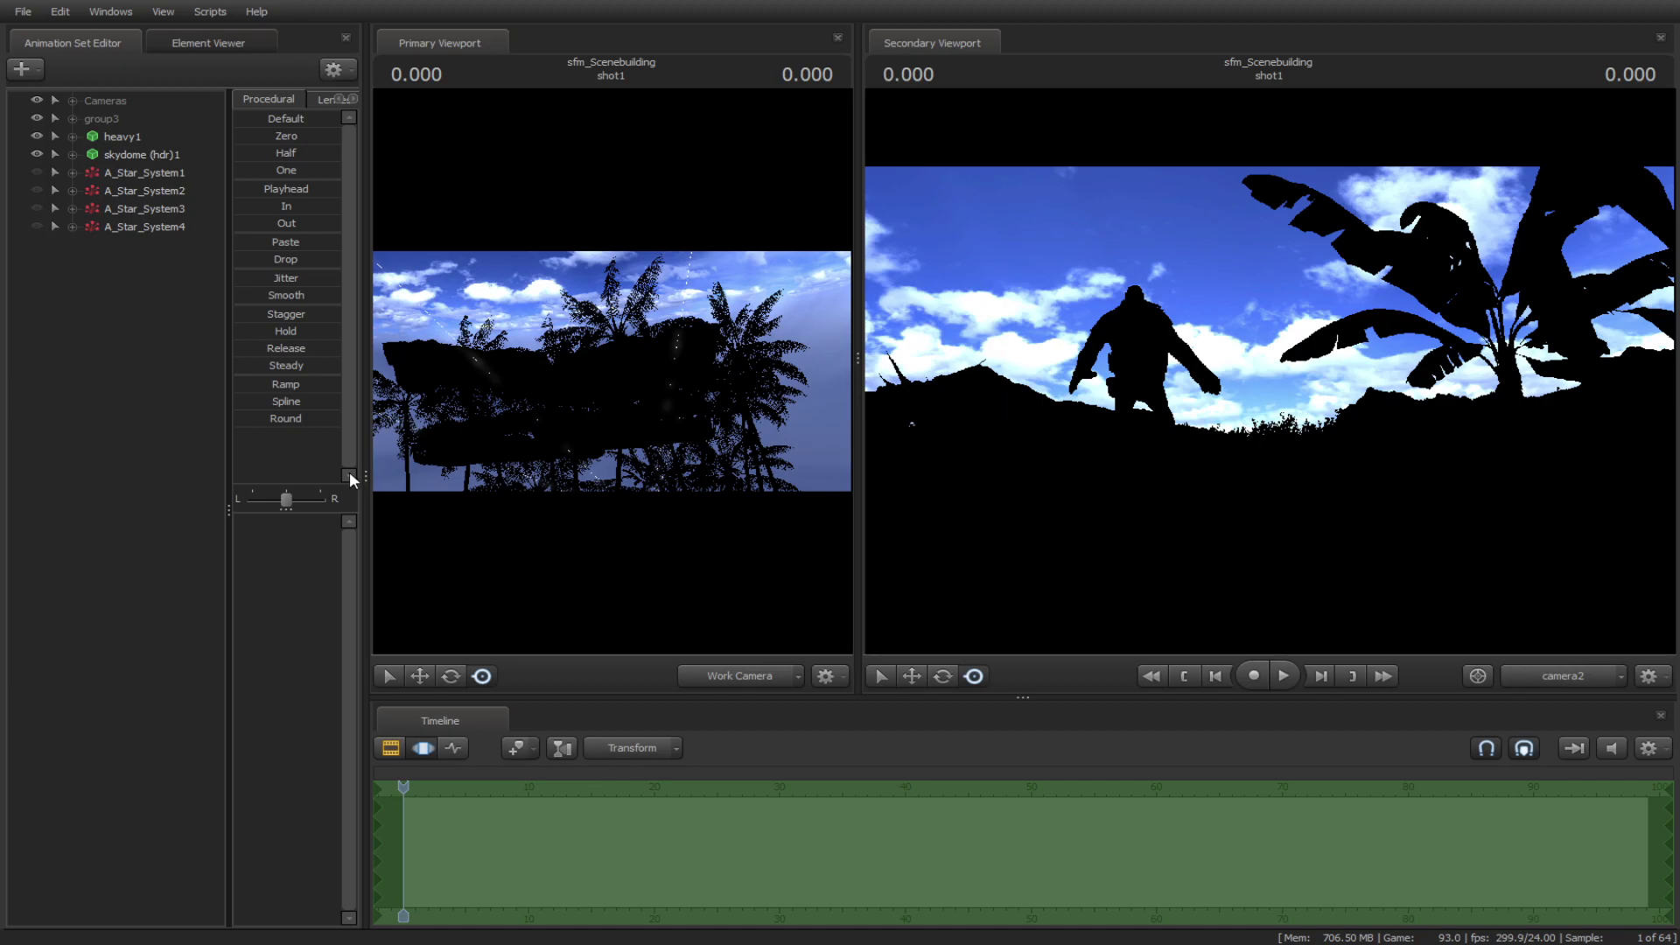
# Create a light in the sfm_Scenebuilding session, look through it, and pull it far back until the whole island is in frame.
pyautogui.rightClick(115, 274)
pyautogui.click(144, 296)
pyautogui.moveTo(520, 333); pyautogui.dragTo(610, 376)
pyautogui.press('s')
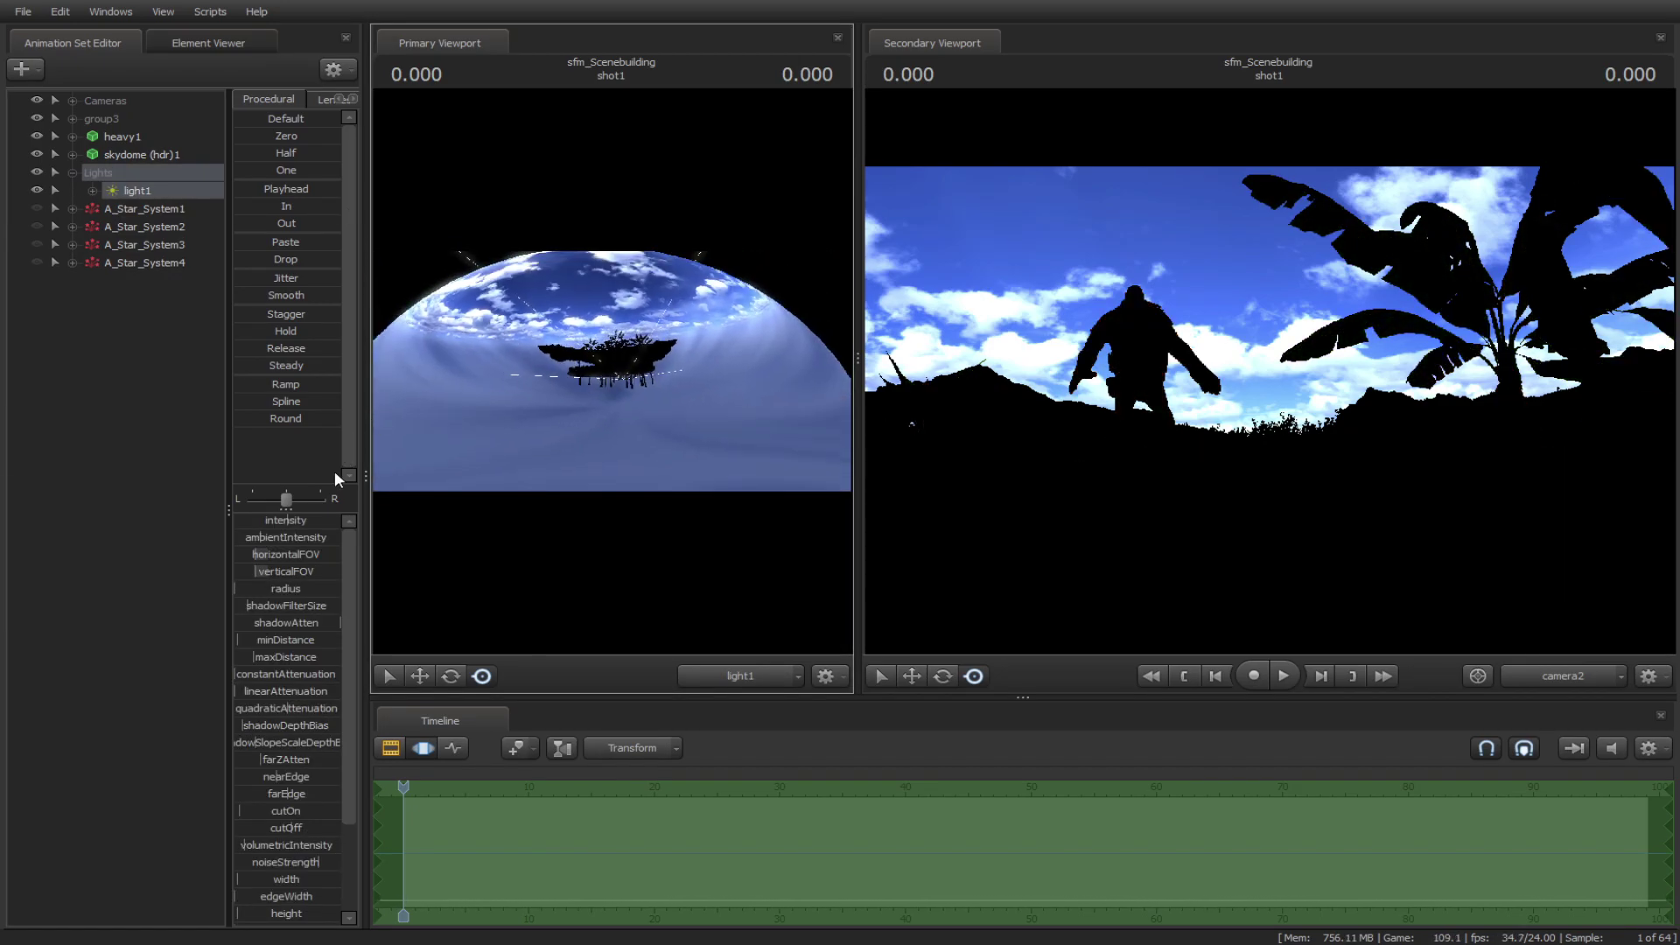
# Raise light1's maxDistance and remap the farZAtten and maxDistance slider ranges to higher maximums.
pyautogui.moveTo(268, 654); pyautogui.dragTo(347, 655)
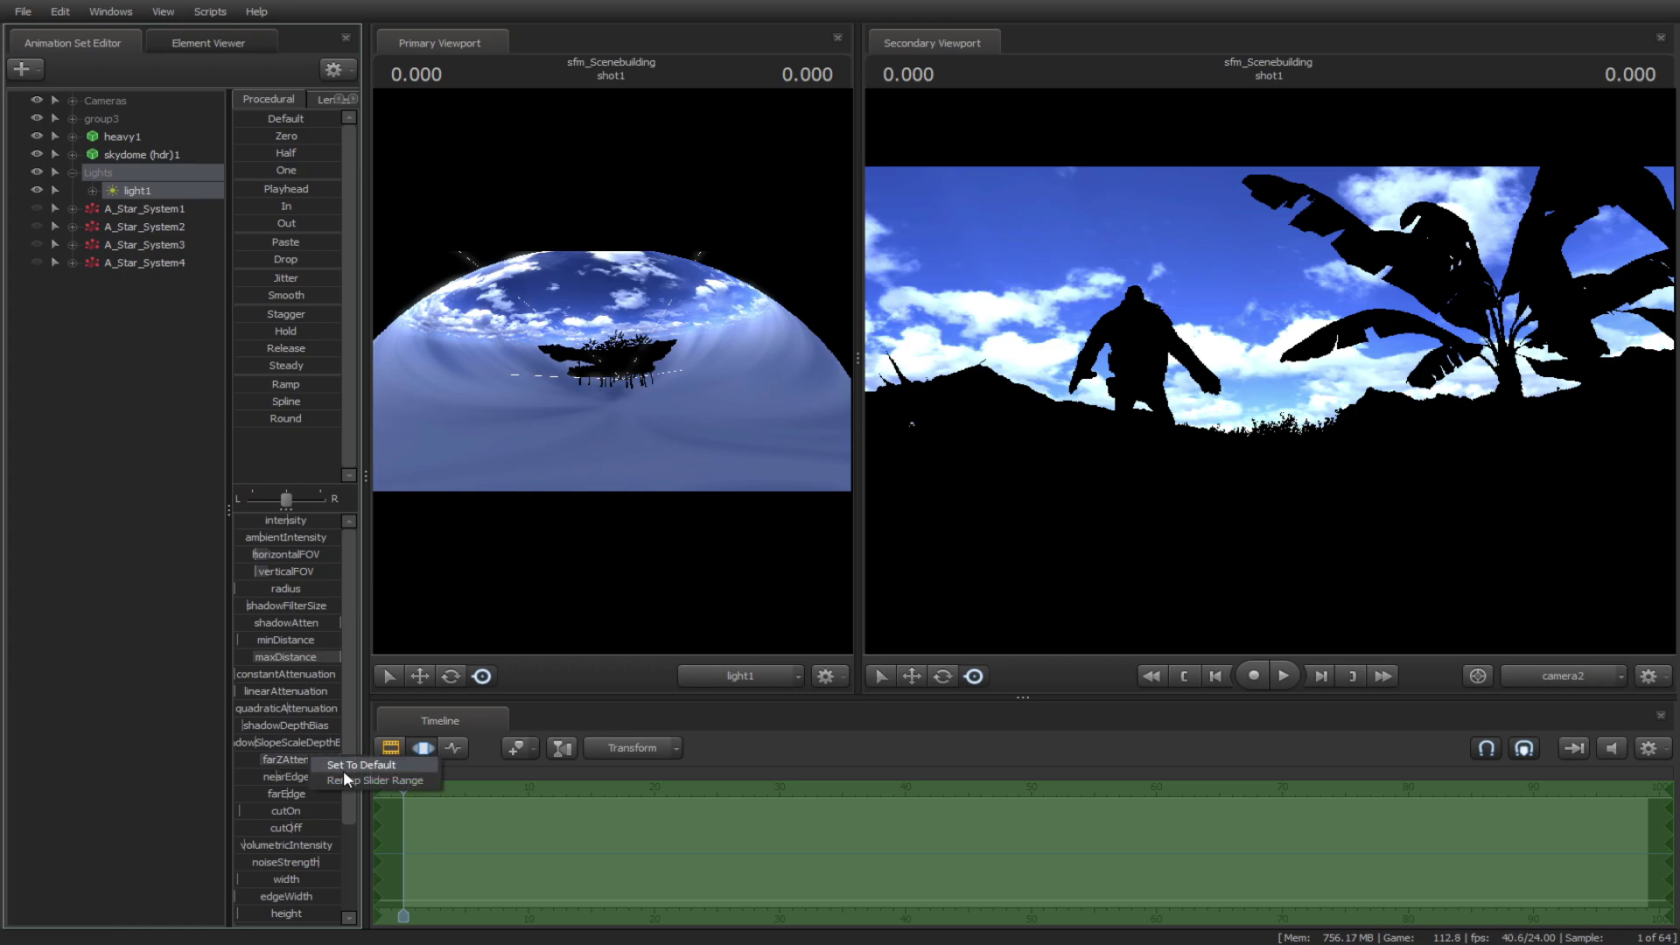
pyautogui.click(816, 461)
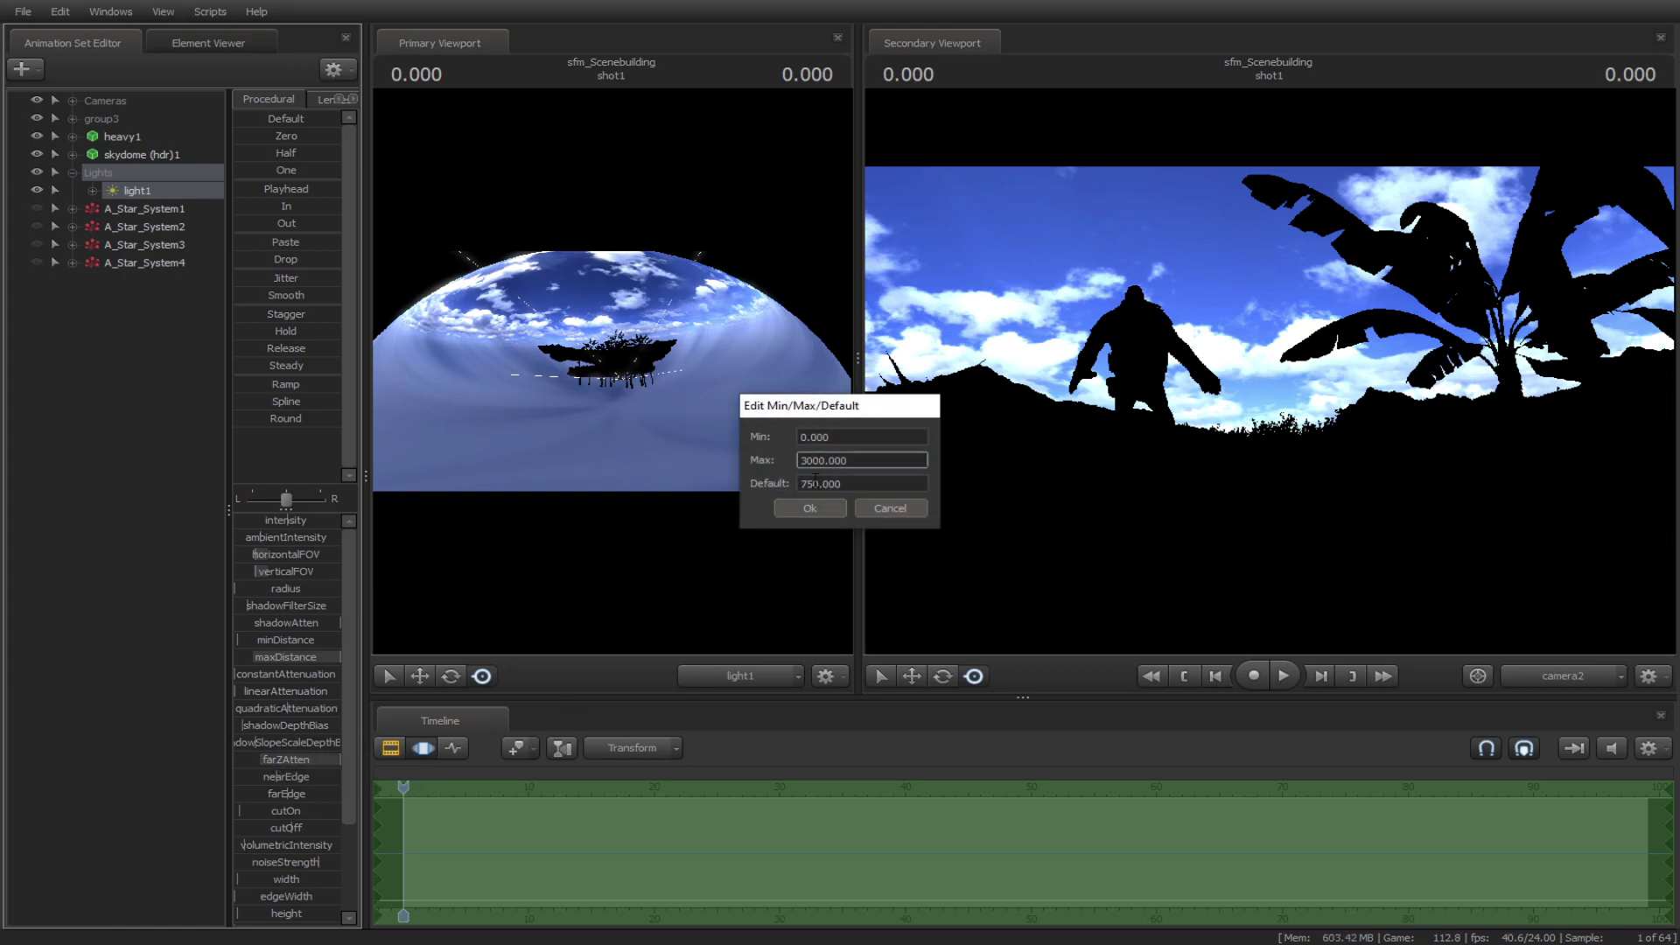
pyautogui.click(798, 506)
pyautogui.rightClick(315, 661)
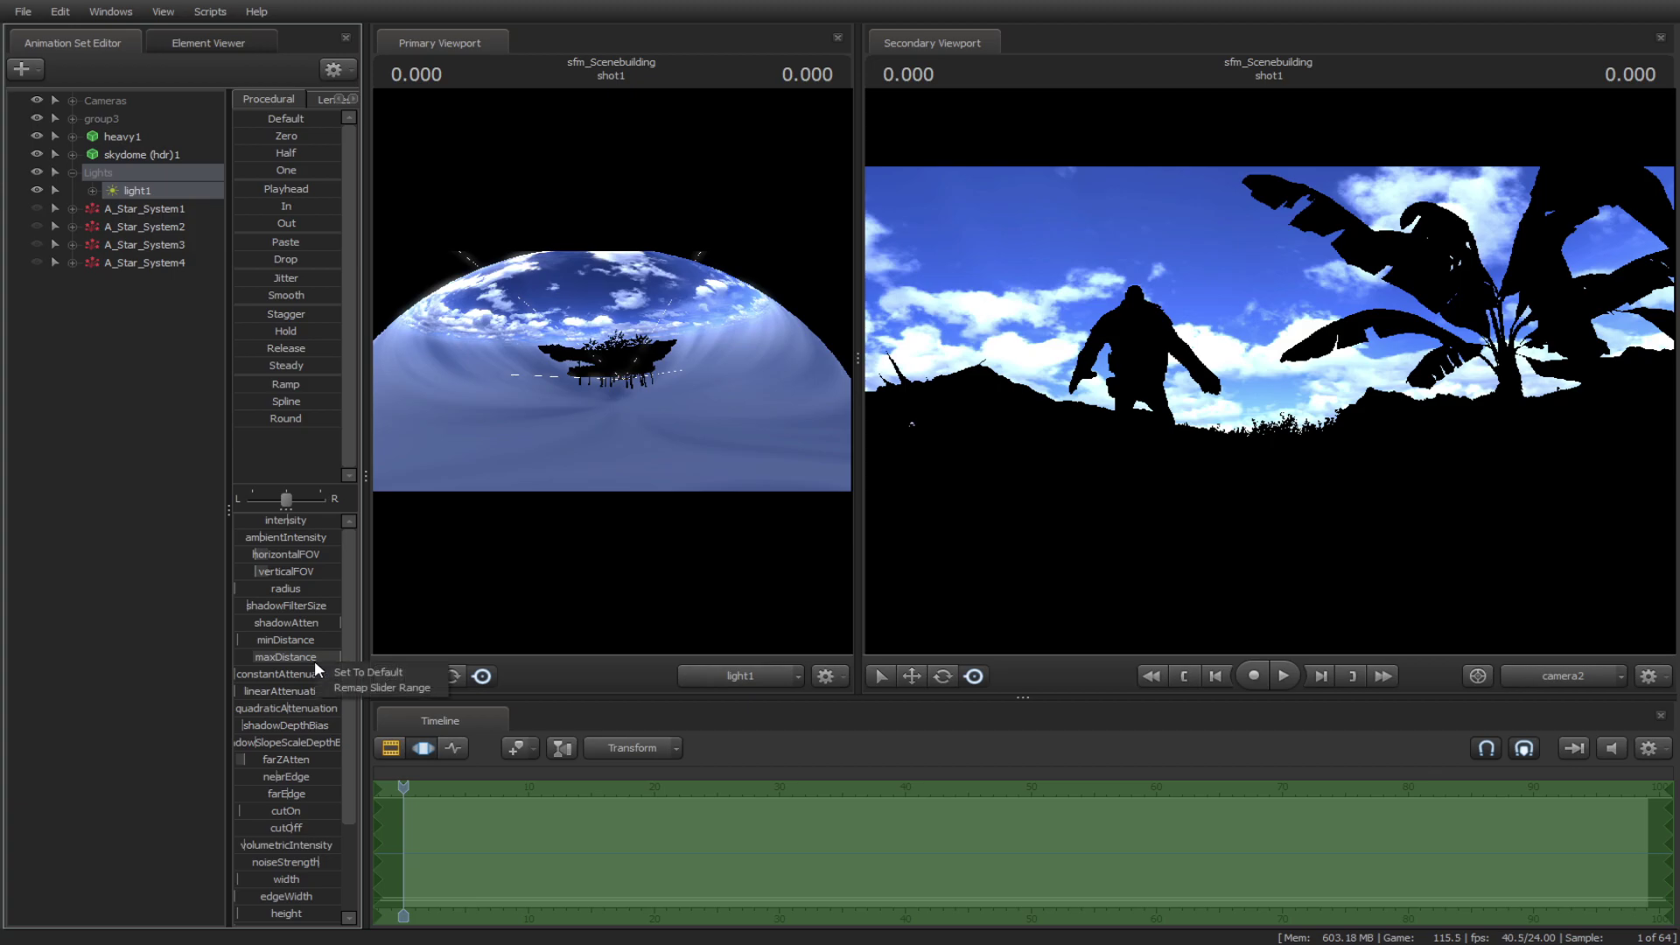
pyautogui.click(334, 687)
pyautogui.click(812, 513)
# Raise light1's farZAtten to its maximum, adjust its linearAttenuation, and reduce its color_red to about half.
pyautogui.moveTo(247, 759); pyautogui.dragTo(340, 760)
pyautogui.moveTo(270, 691)
pyautogui.mouseDown()
pyautogui.moveTo(312, 691)
pyautogui.moveTo(234, 692)
pyautogui.moveTo(275, 692)
pyautogui.mouseUp()
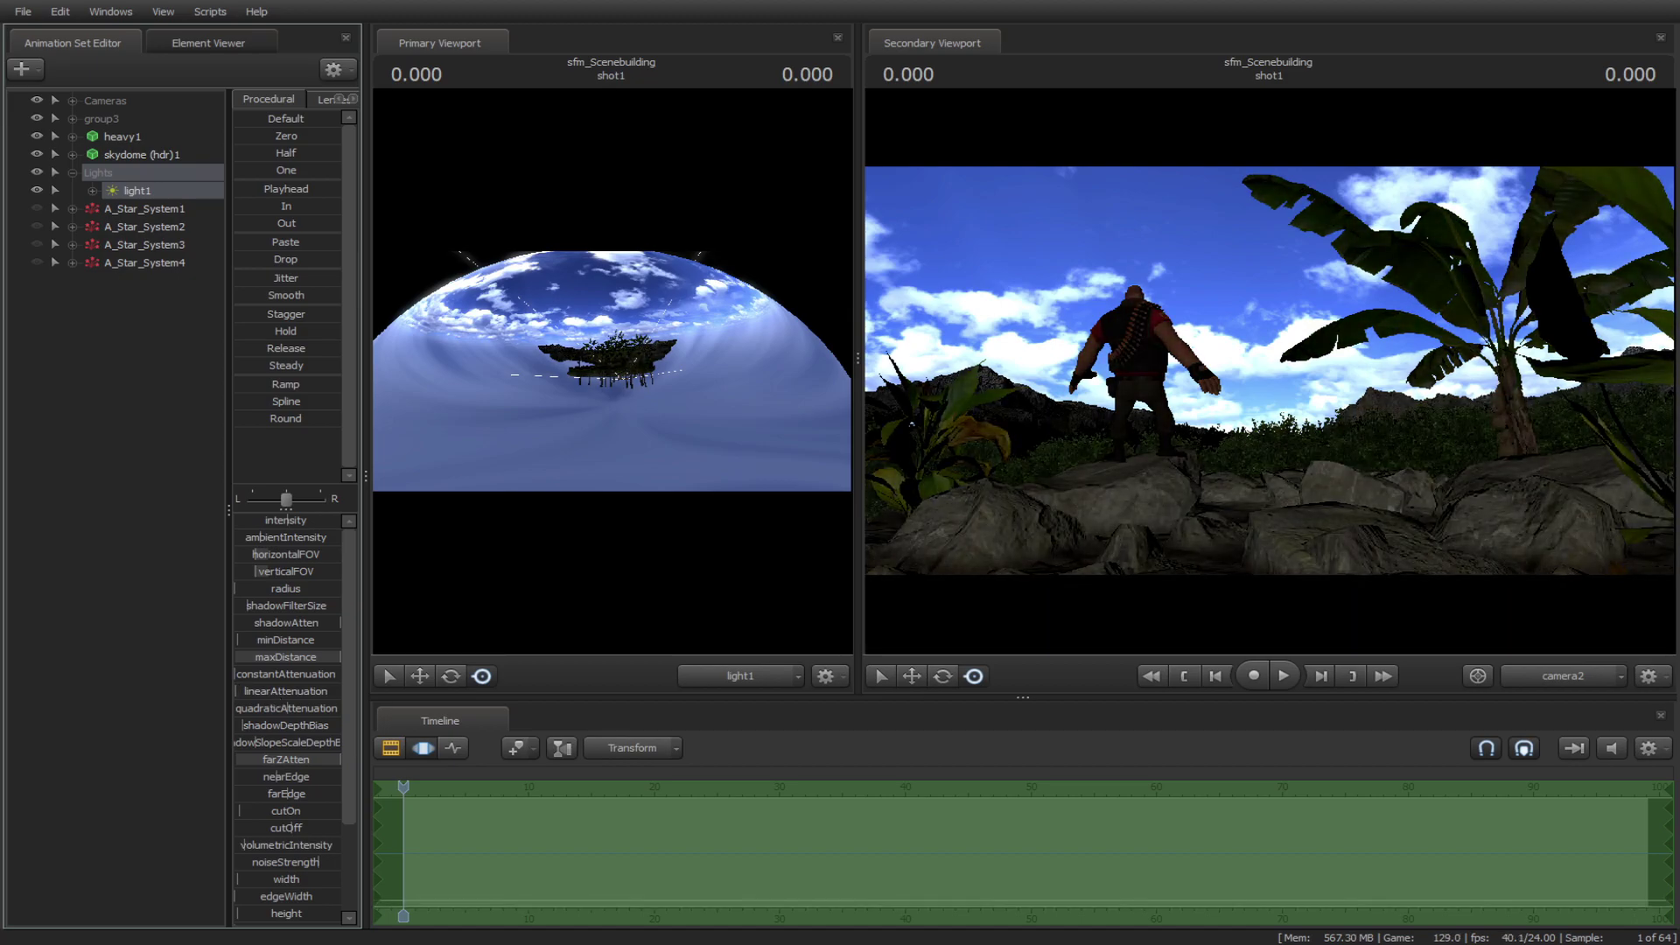
pyautogui.scroll(-3, 279, 691)
pyautogui.moveTo(339, 830); pyautogui.dragTo(286, 831)
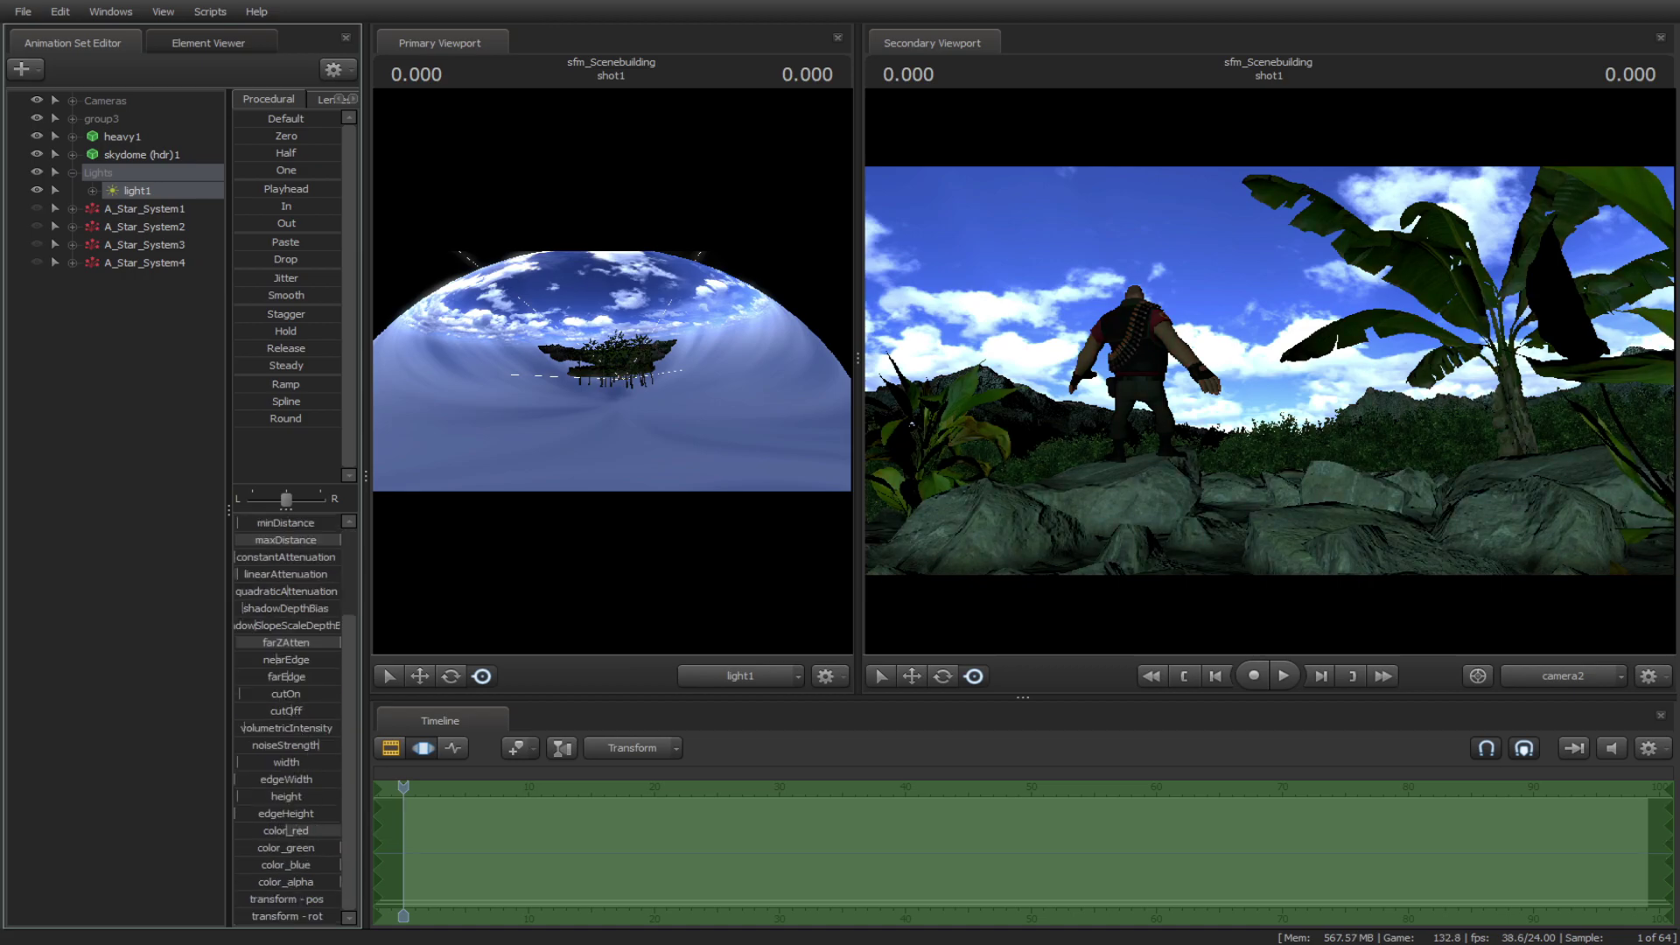
pyautogui.scroll(4, 278, 767)
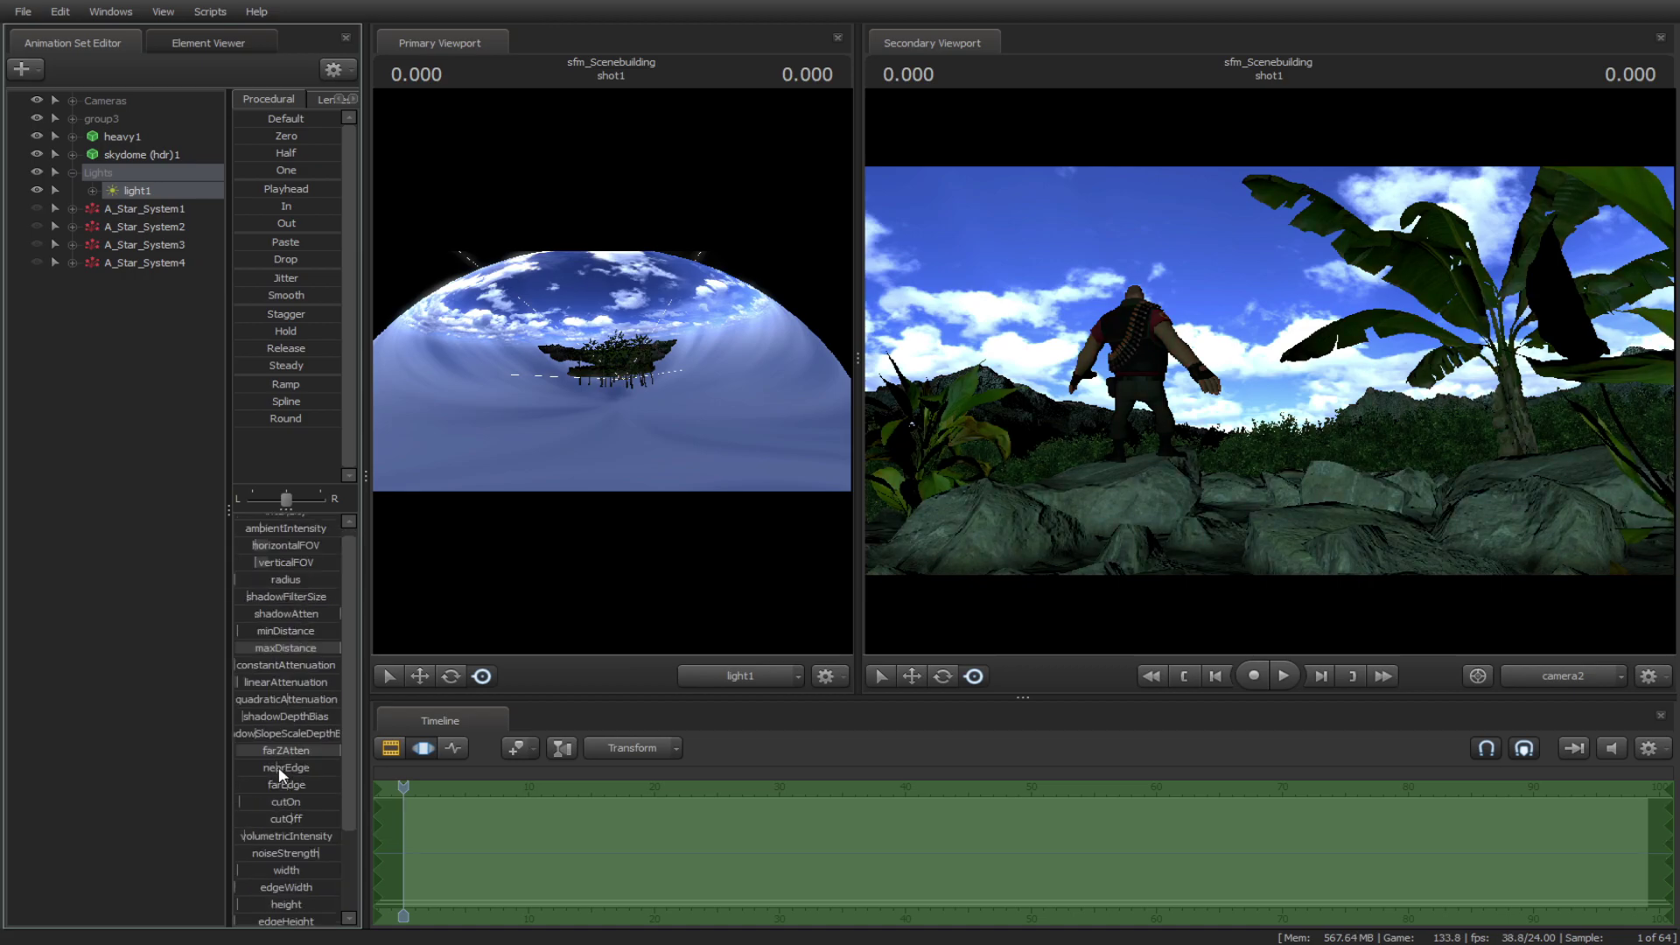
# Lower light1's intensity to turn it into a dim fill light for the island scene.
pyautogui.rightClick(120, 186)
pyautogui.click(196, 420)
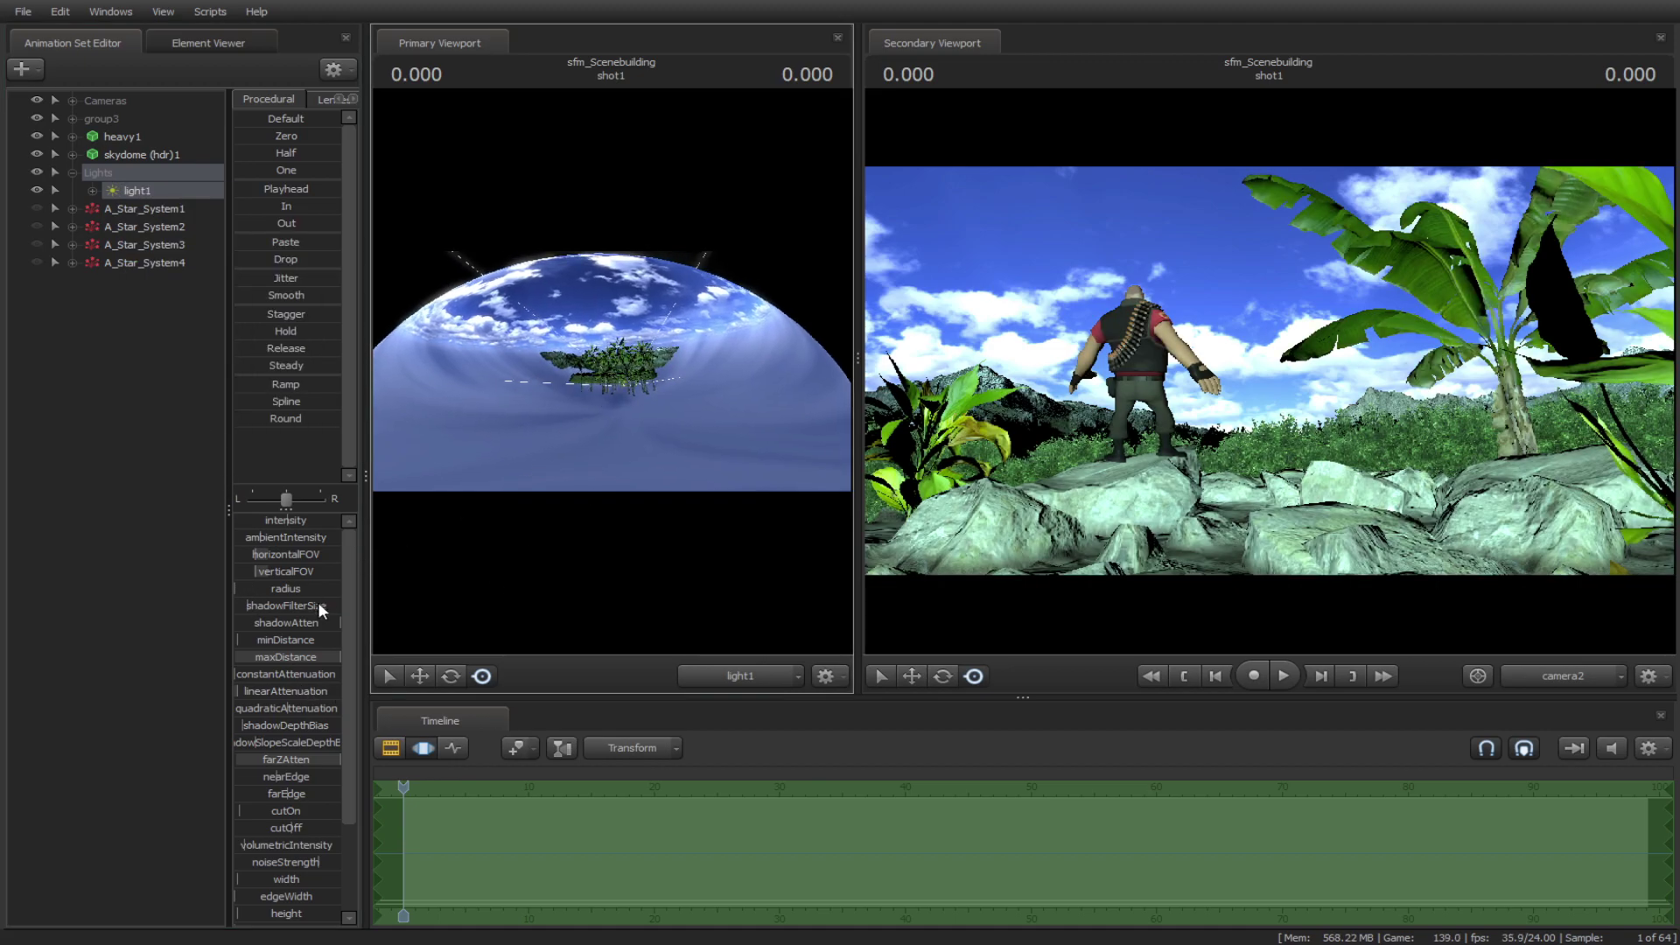
pyautogui.moveTo(303, 518); pyautogui.dragTo(255, 518)
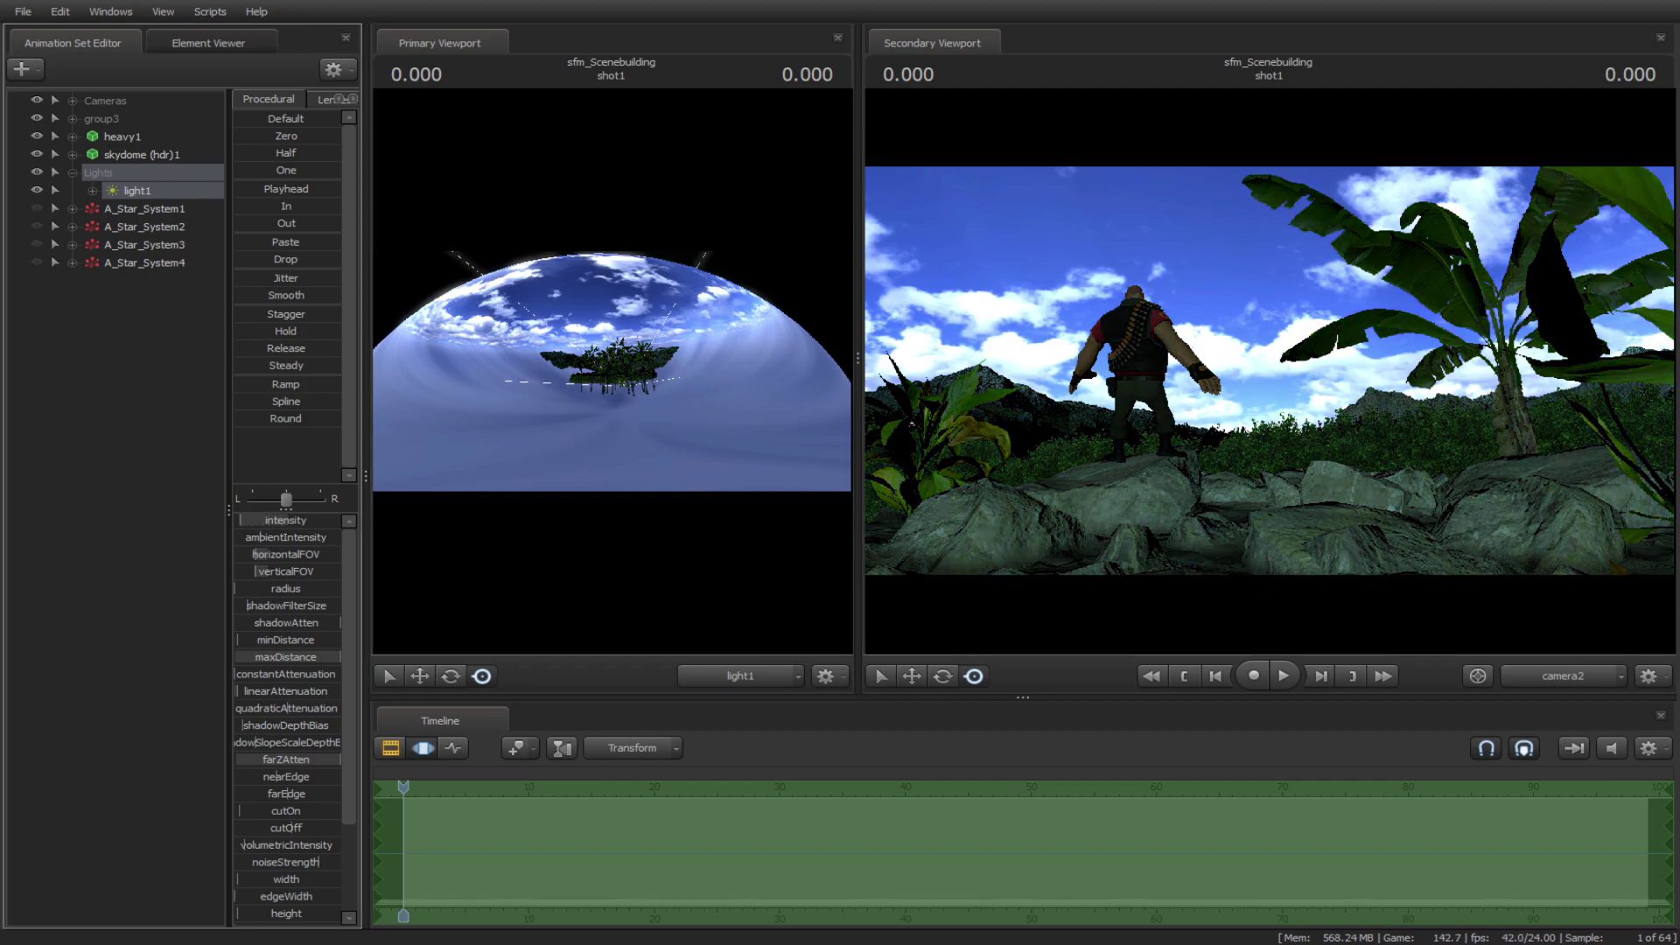
# Paste a copy of the fill light and move light2 to another side of the island, looking through it.
pyautogui.click(140, 288)
pyautogui.moveTo(612, 371); pyautogui.dragTo(534, 372)
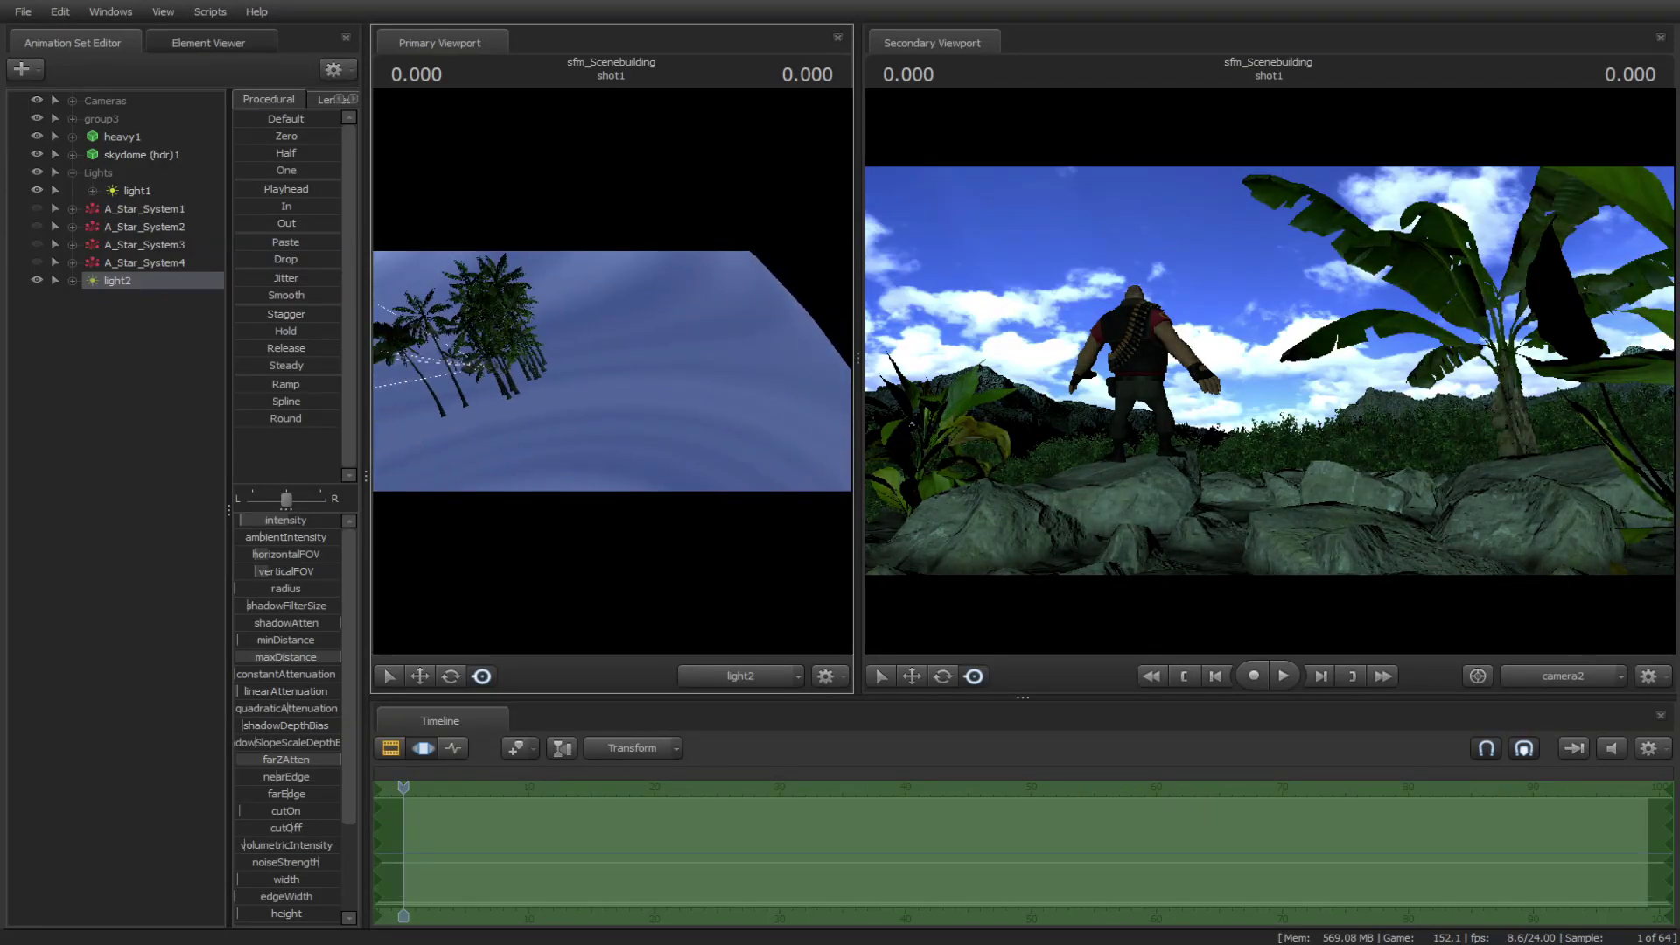
pyautogui.moveTo(429, 780); pyautogui.dragTo(407, 775)
# Paste another fill light copy, reposition light3 around the island through its own view, and return the playhead to 0.
pyautogui.rightClick(139, 303)
pyautogui.click(154, 329)
pyautogui.moveTo(613, 371)
pyautogui.mouseDown()
pyautogui.moveTo(673, 333)
pyautogui.moveTo(726, 341)
pyautogui.moveTo(626, 371)
pyautogui.moveTo(643, 369)
pyautogui.mouseUp()
pyautogui.press('Left')
pyautogui.press('Left')
pyautogui.press('Left')
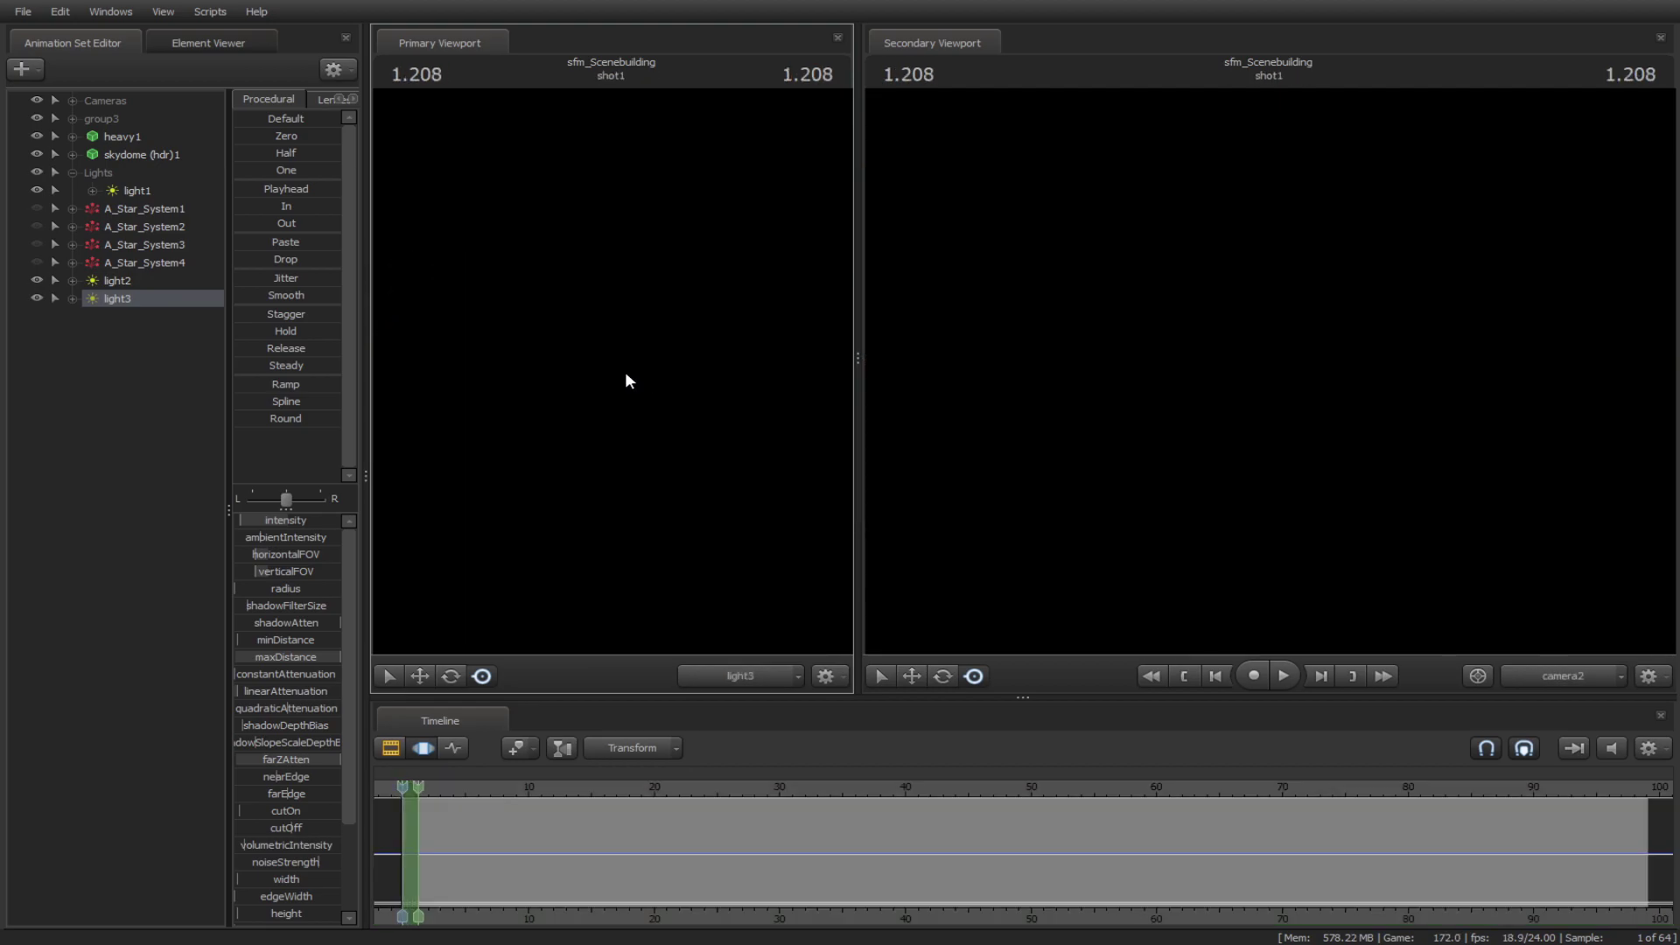
pyautogui.click(404, 781)
# Paste a further fill light copy, look through light4, and move it to frame the island from a different side.
pyautogui.click(112, 297)
pyautogui.rightClick(132, 316)
pyautogui.click(147, 342)
pyautogui.moveTo(113, 314); pyautogui.dragTo(613, 371)
pyautogui.moveTo(613, 371); pyautogui.dragTo(779, 363)
pyautogui.rightClick(114, 316)
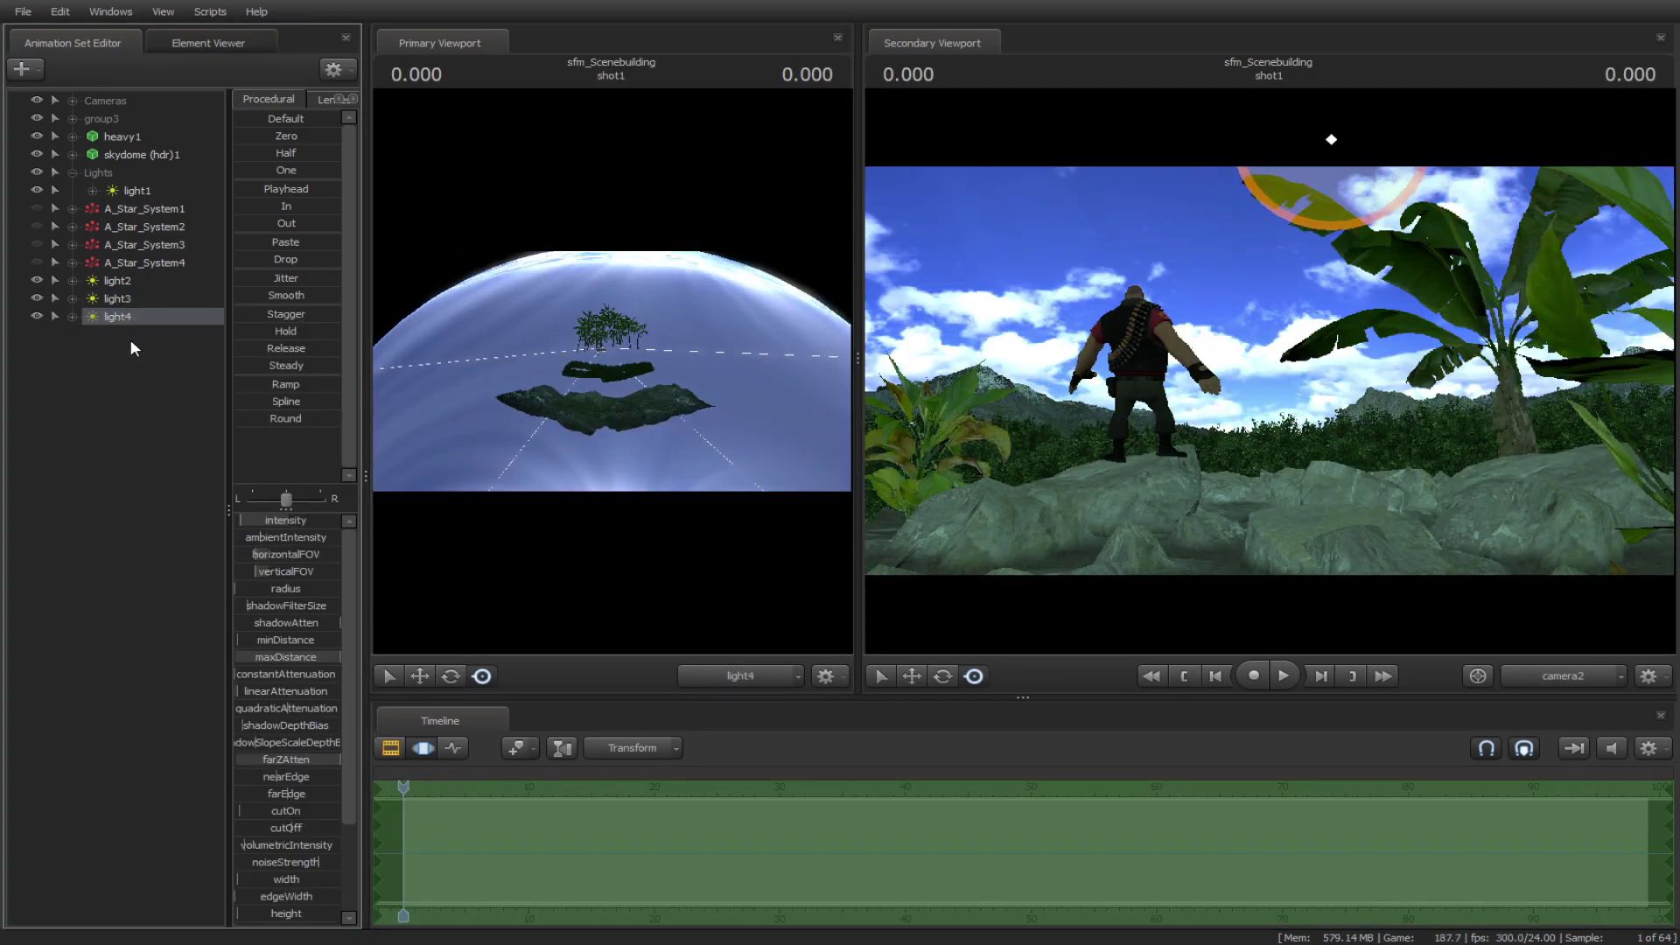
# Paste one more fill light copy, move light5 in front of the palms, and return the primary viewport to the work camera.
pyautogui.click(133, 335)
pyautogui.moveTo(612, 371)
pyautogui.mouseDown()
pyautogui.moveTo(616, 407)
pyautogui.moveTo(613, 381)
pyautogui.mouseUp()
pyautogui.click(781, 677)
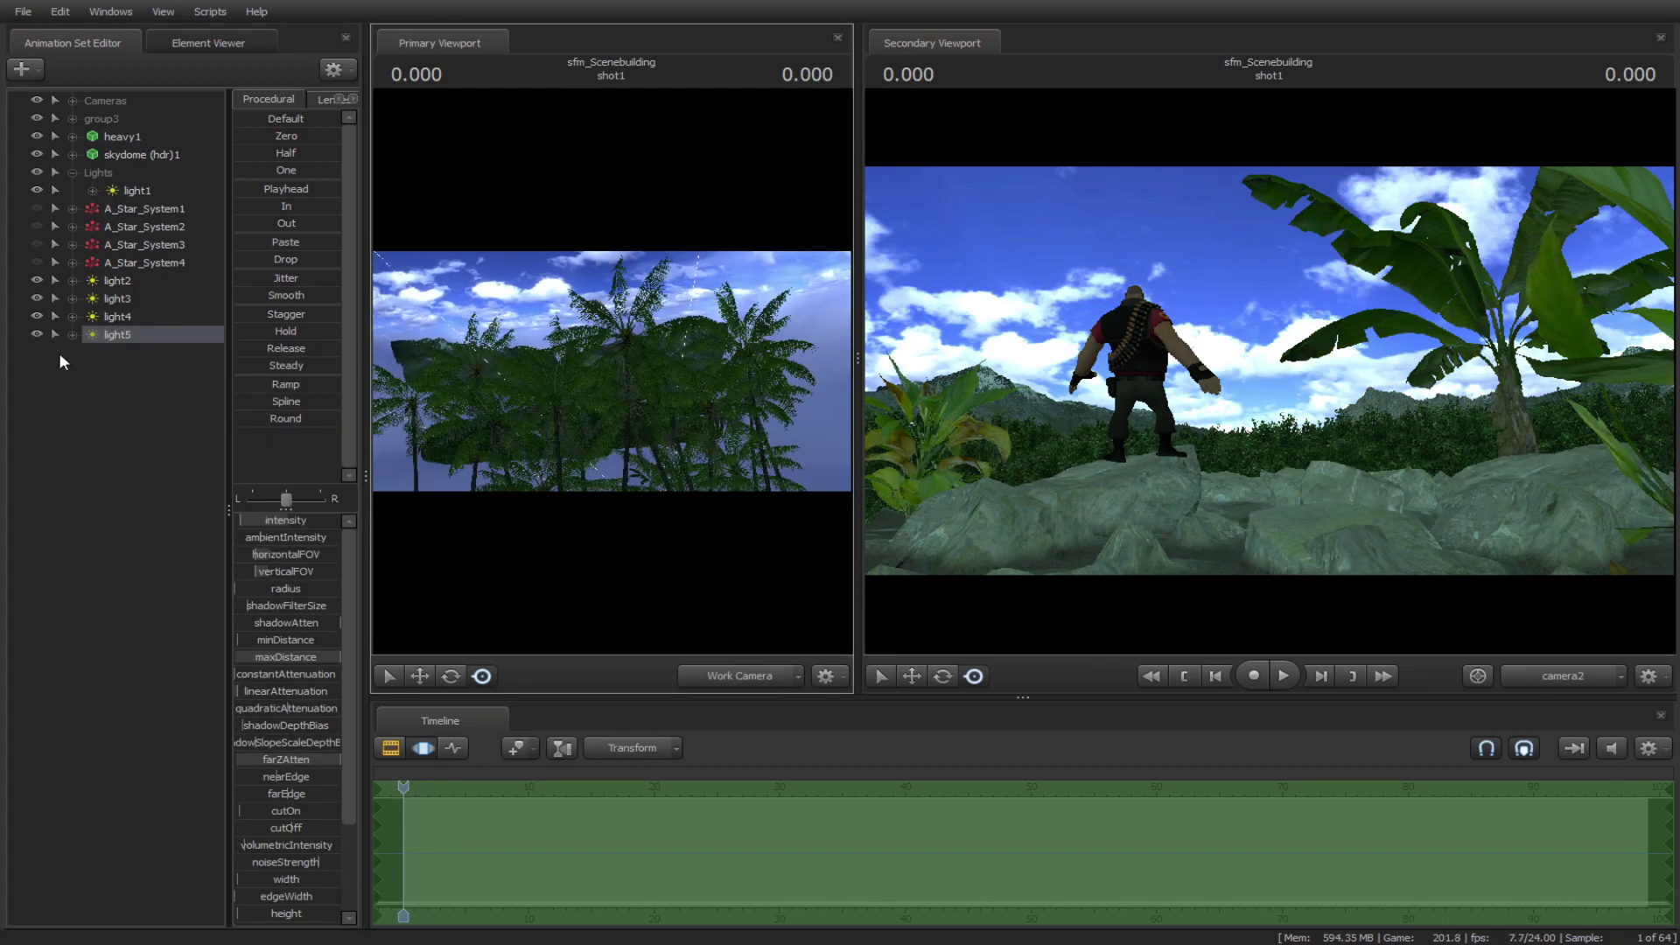
# Move light2 through light5 into the Lights group and collapse the group.
pyautogui.keyDown('shift'); pyautogui.click(118, 281); pyautogui.keyUp('shift')
pyautogui.moveTo(132, 280); pyautogui.dragTo(108, 181)
pyautogui.click(73, 172)
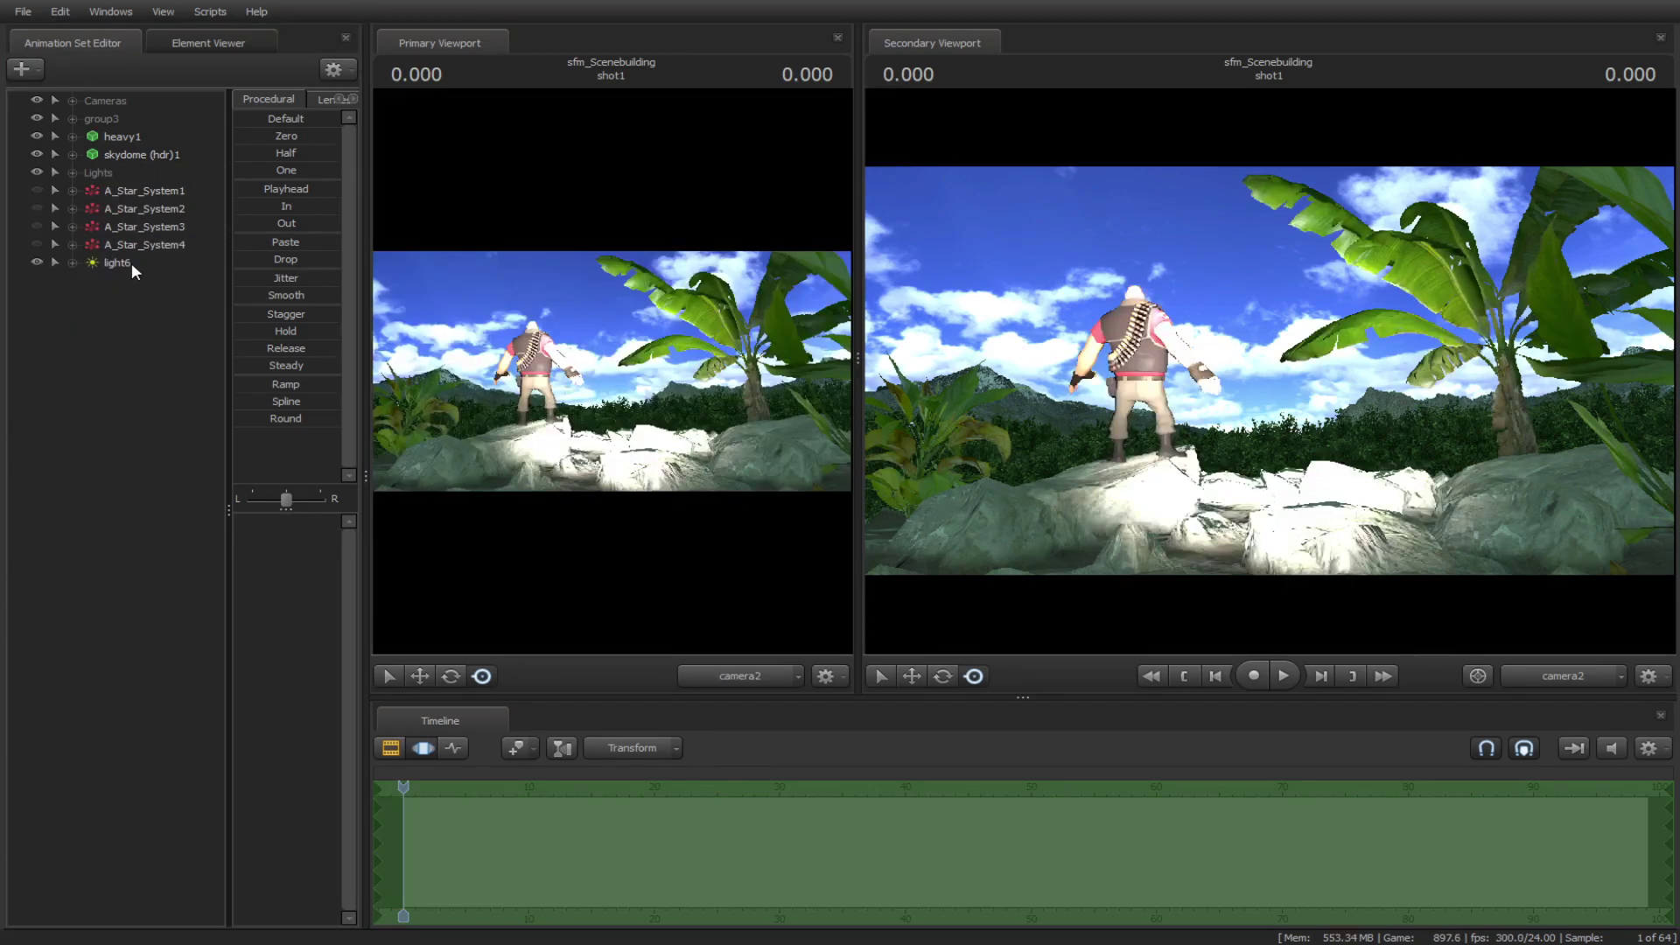
# Rename the new light6 animation set to SUN.
pyautogui.rightClick(124, 258)
pyautogui.click(145, 291)
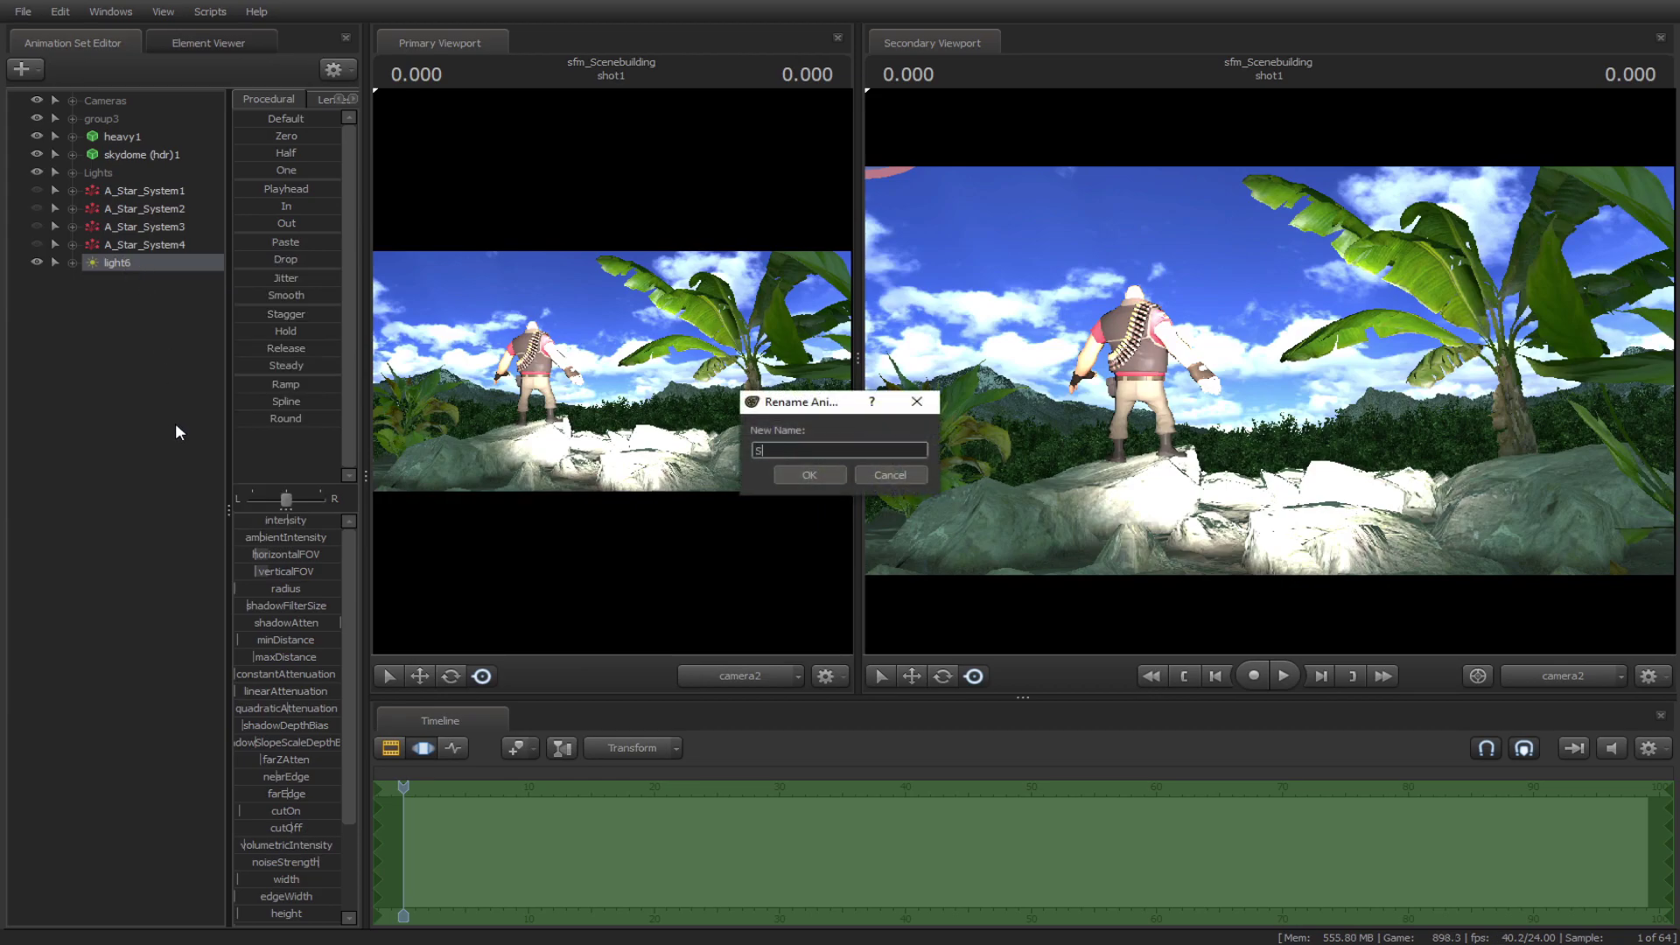
pyautogui.write('SUN')
pyautogui.click(788, 473)
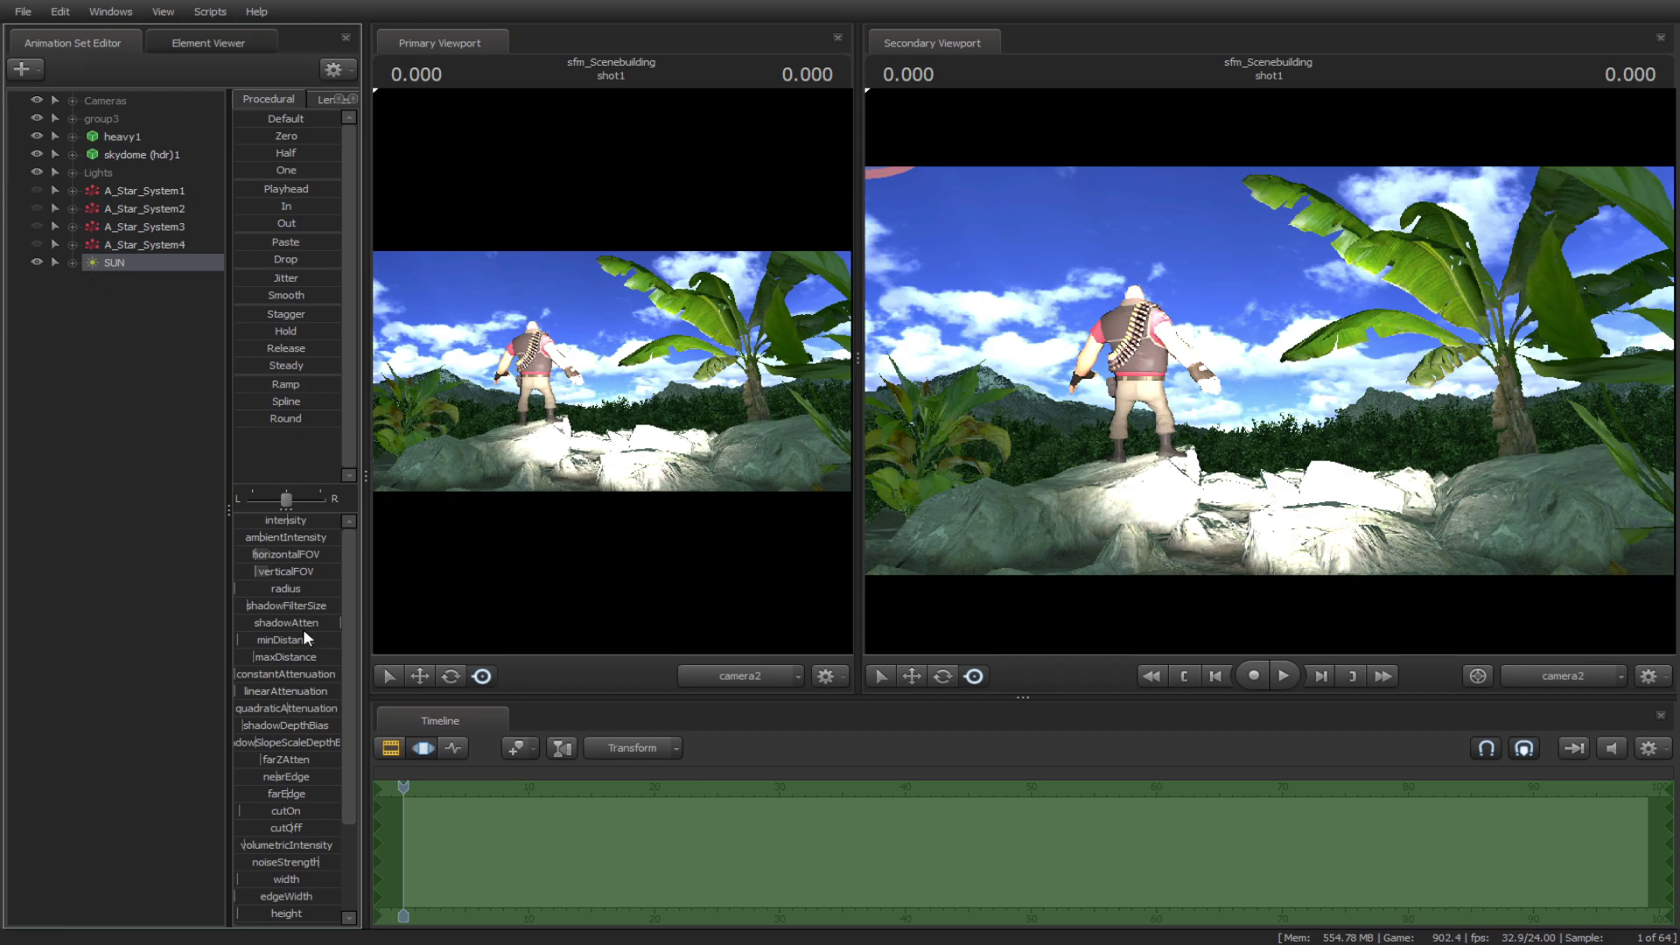
# Widen the SUN light's horizontal and vertical FOV, look through it, and balance its intensity and attenuation.
pyautogui.moveTo(238, 691); pyautogui.dragTo(291, 691)
pyautogui.moveTo(256, 554); pyautogui.dragTo(339, 572)
pyautogui.moveTo(116, 263); pyautogui.dragTo(455, 420)
pyautogui.moveTo(306, 691); pyautogui.dragTo(244, 691)
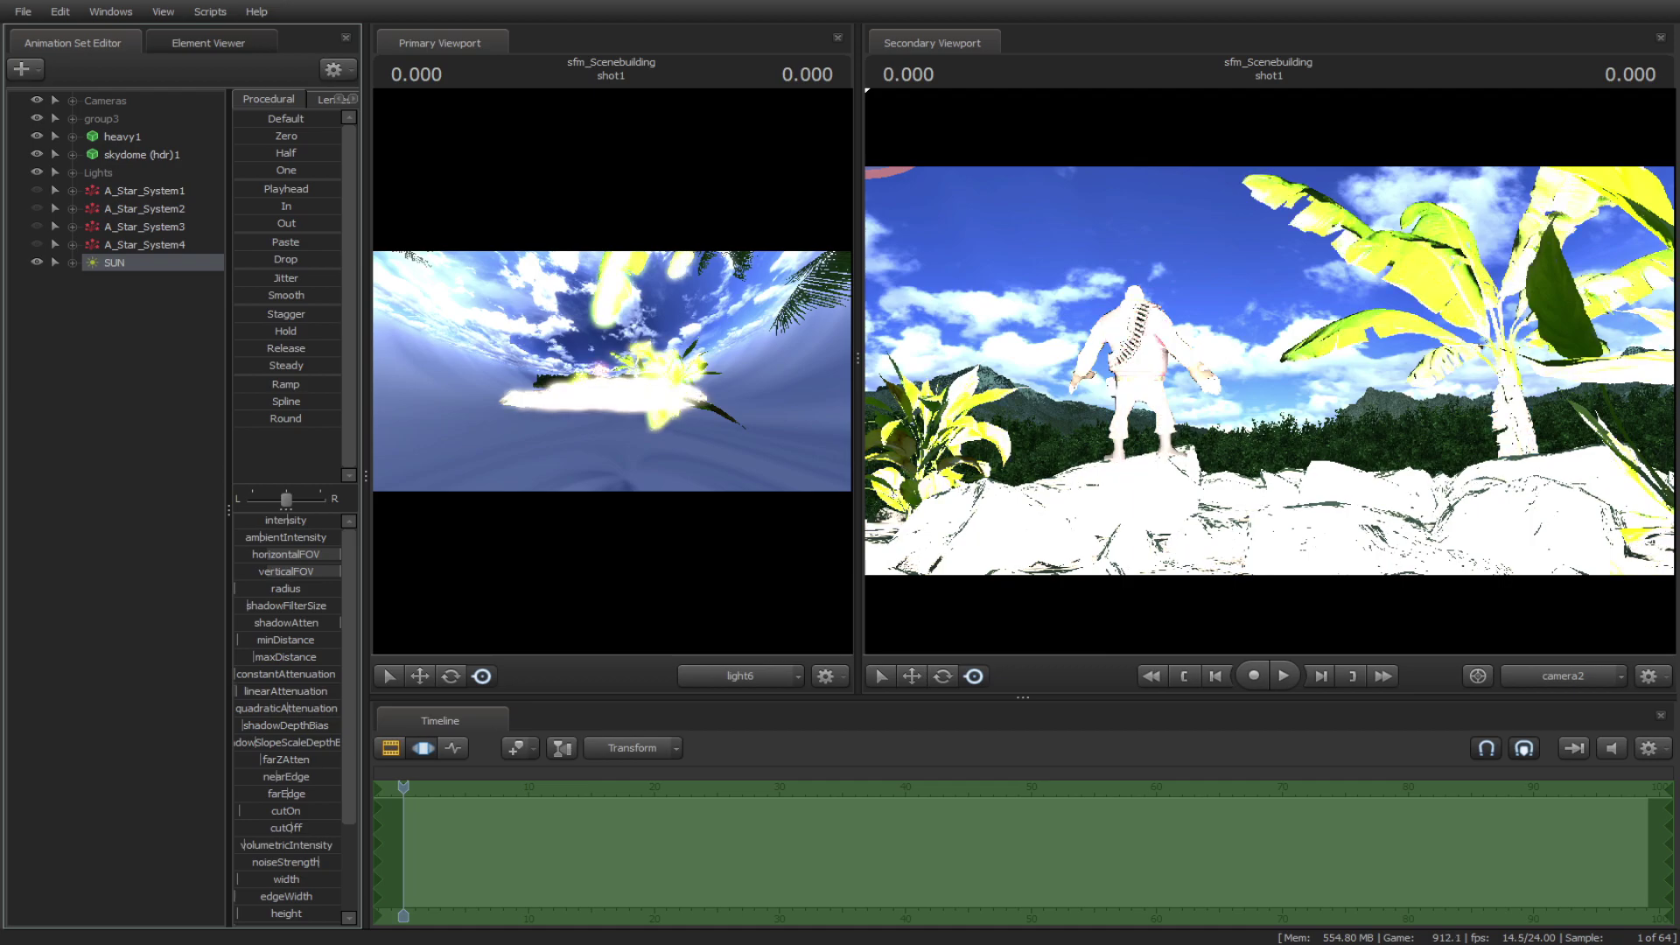
pyautogui.moveTo(286, 520); pyautogui.dragTo(252, 529)
pyautogui.moveTo(261, 695); pyautogui.dragTo(245, 696)
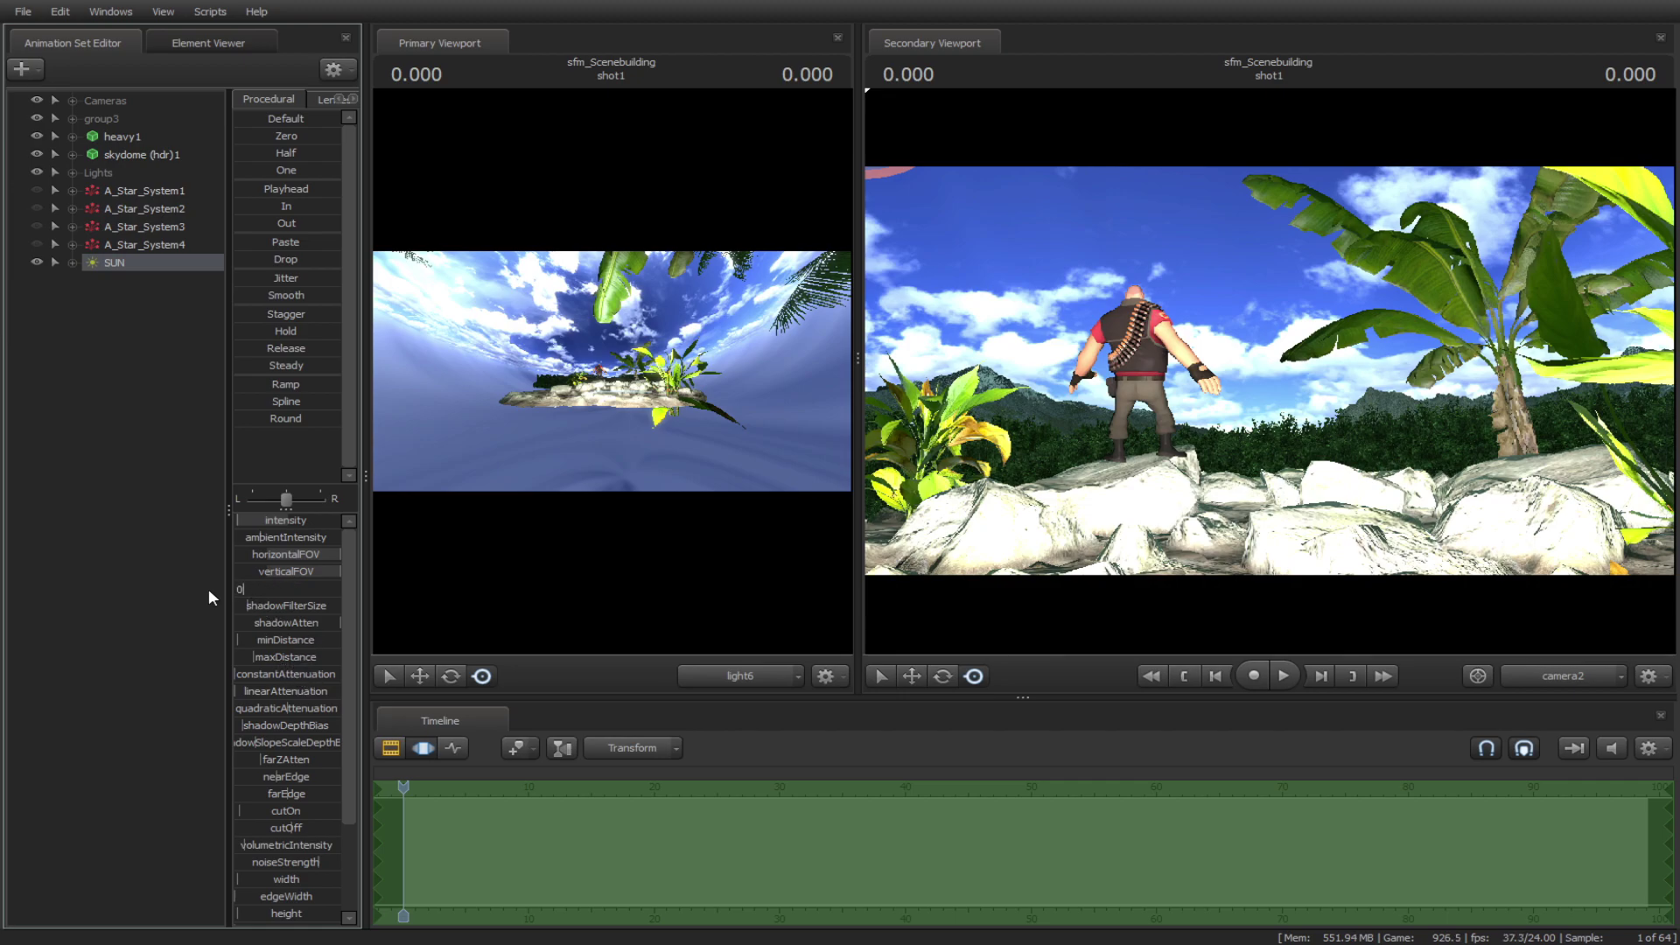
# Raise the SUN light's radius and set its shadow filter size to 0.003.
pyautogui.write('1')
pyautogui.press('Return')
pyautogui.doubleClick(266, 605)
pyautogui.moveTo(268, 606); pyautogui.dragTo(203, 612)
pyautogui.write('0.003')
pyautogui.press('Return')
# Pull the SUN light away from the island and remap and raise its farZAtten and maxDistance.
pyautogui.moveTo(466, 477); pyautogui.dragTo(427, 465)
pyautogui.moveTo(266, 661); pyautogui.dragTo(341, 661)
pyautogui.moveTo(272, 754); pyautogui.dragTo(343, 761)
pyautogui.rightClick(274, 757)
pyautogui.click(308, 767)
pyautogui.click(807, 460)
pyautogui.write('0')
pyautogui.click(809, 503)
pyautogui.rightClick(280, 658)
pyautogui.click(313, 668)
pyautogui.moveTo(271, 658); pyautogui.dragTo(343, 658)
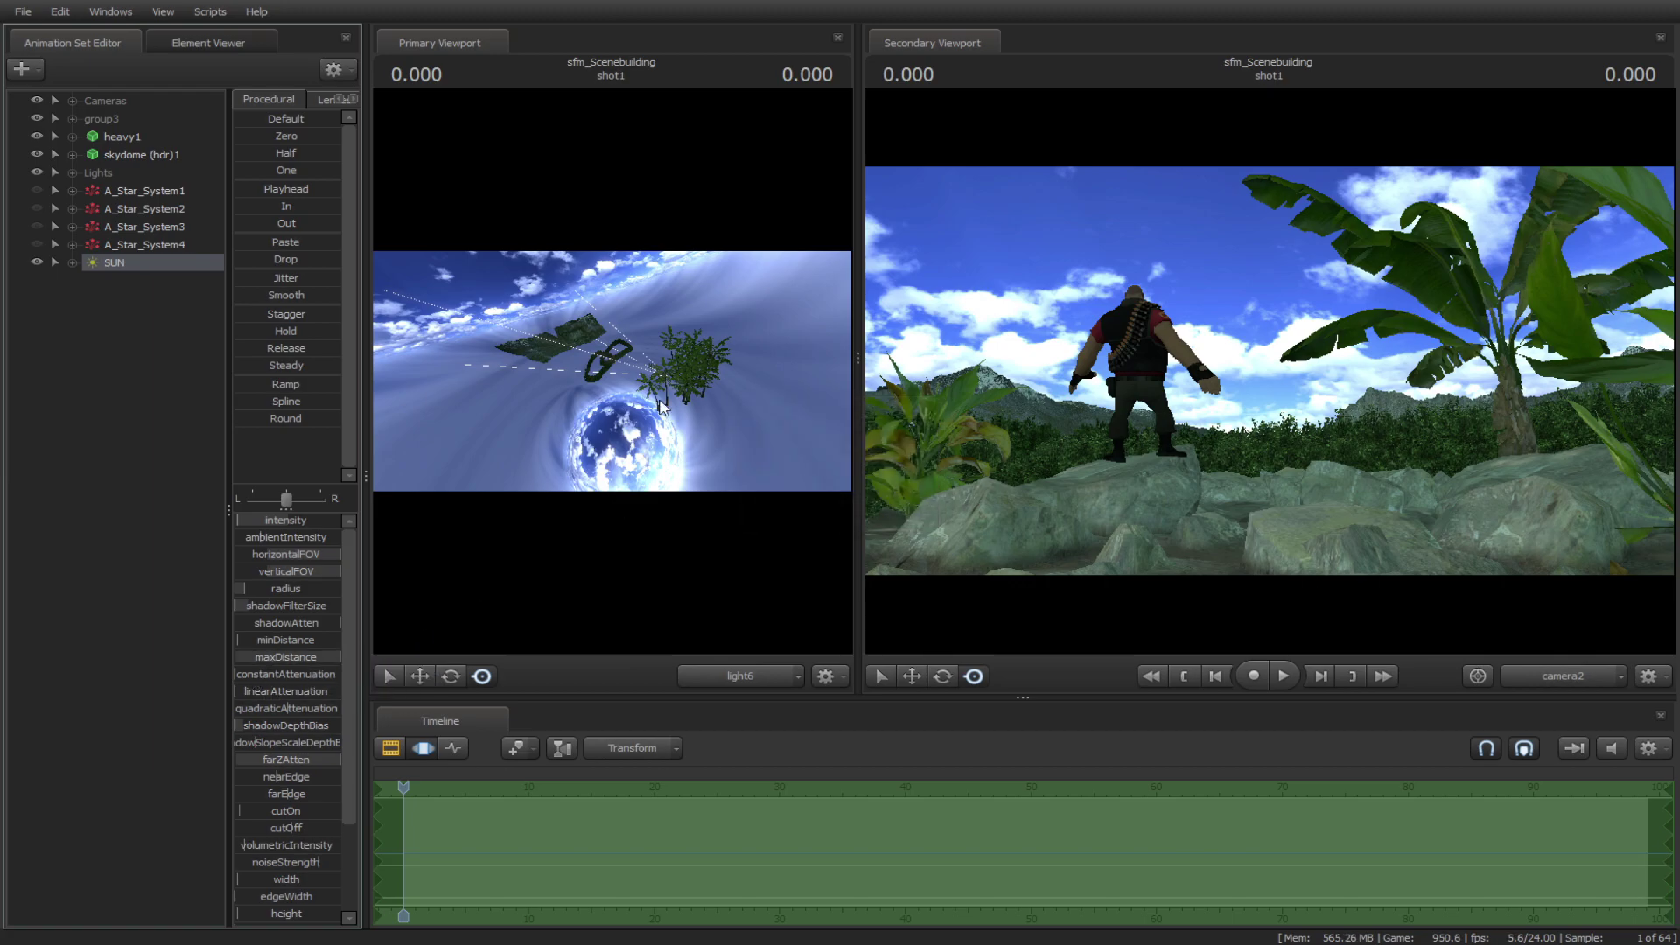
# Reposition the SUN light high above the island and raise its attenuation, fine-tuning the intensity.
pyautogui.moveTo(525, 411); pyautogui.dragTo(525, 411)
pyautogui.moveTo(271, 691); pyautogui.dragTo(343, 691)
pyautogui.moveTo(525, 412); pyautogui.dragTo(525, 411)
pyautogui.moveTo(612, 371); pyautogui.dragTo(611, 371)
pyautogui.moveTo(322, 695); pyautogui.dragTo(319, 695)
pyautogui.moveTo(266, 522); pyautogui.dragTo(266, 523)
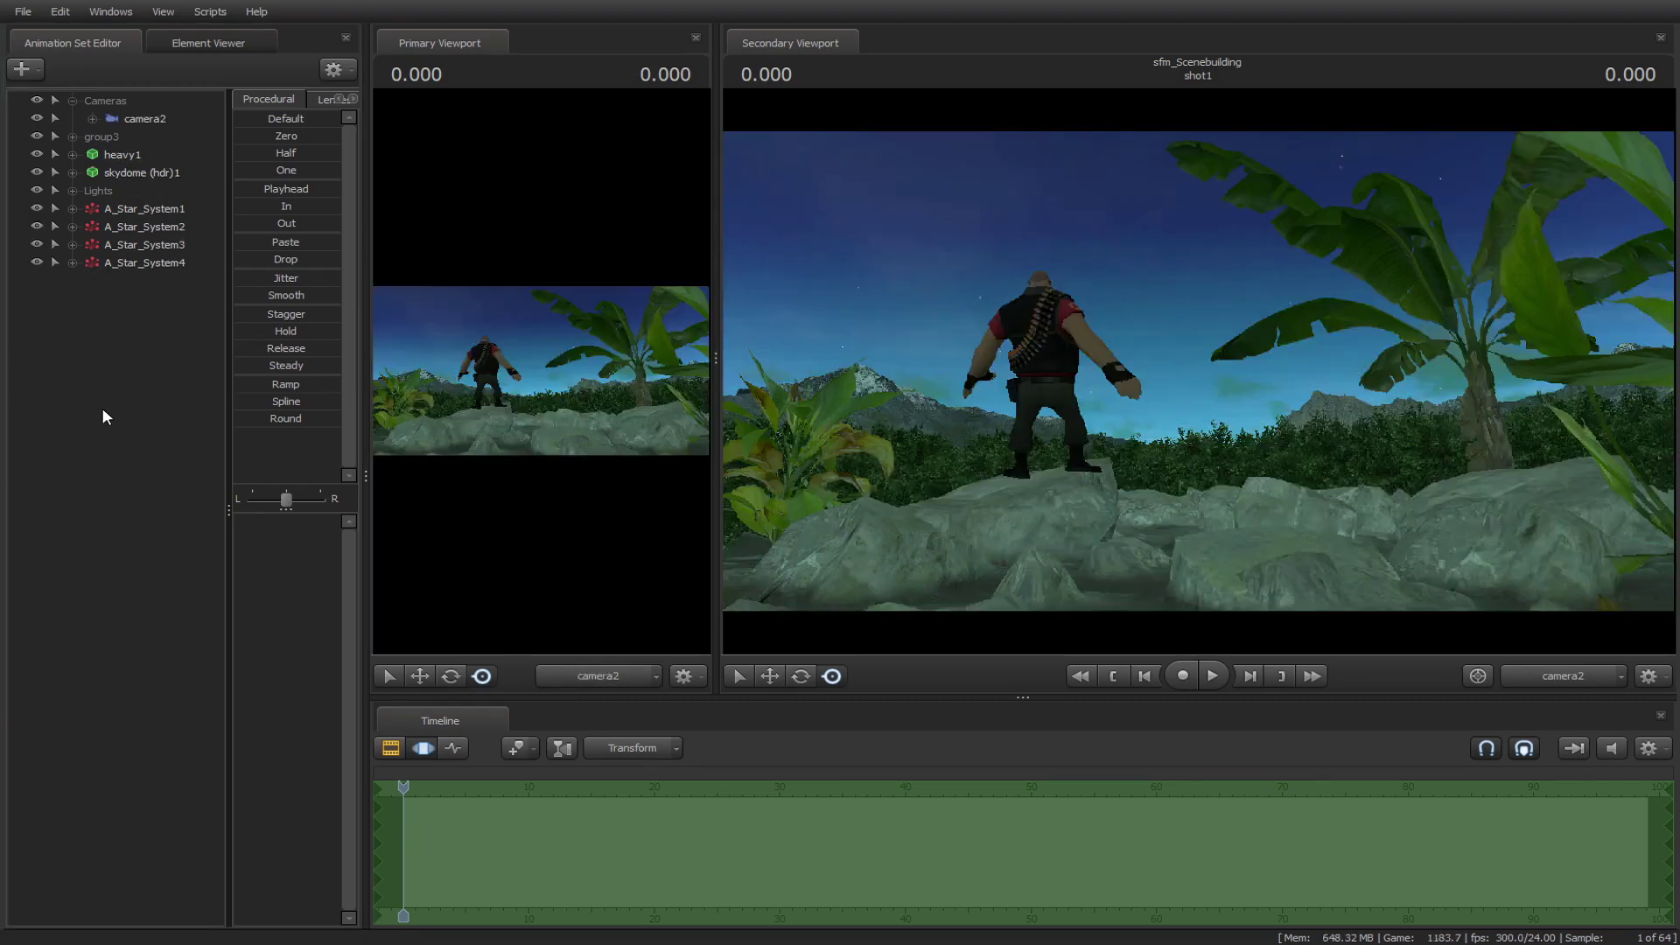
# Lower camera2's toneMapScale in the night version of the island scene to darken the whole shot.
pyautogui.click(141, 119)
pyautogui.rightClick(280, 570)
pyautogui.click(288, 576)
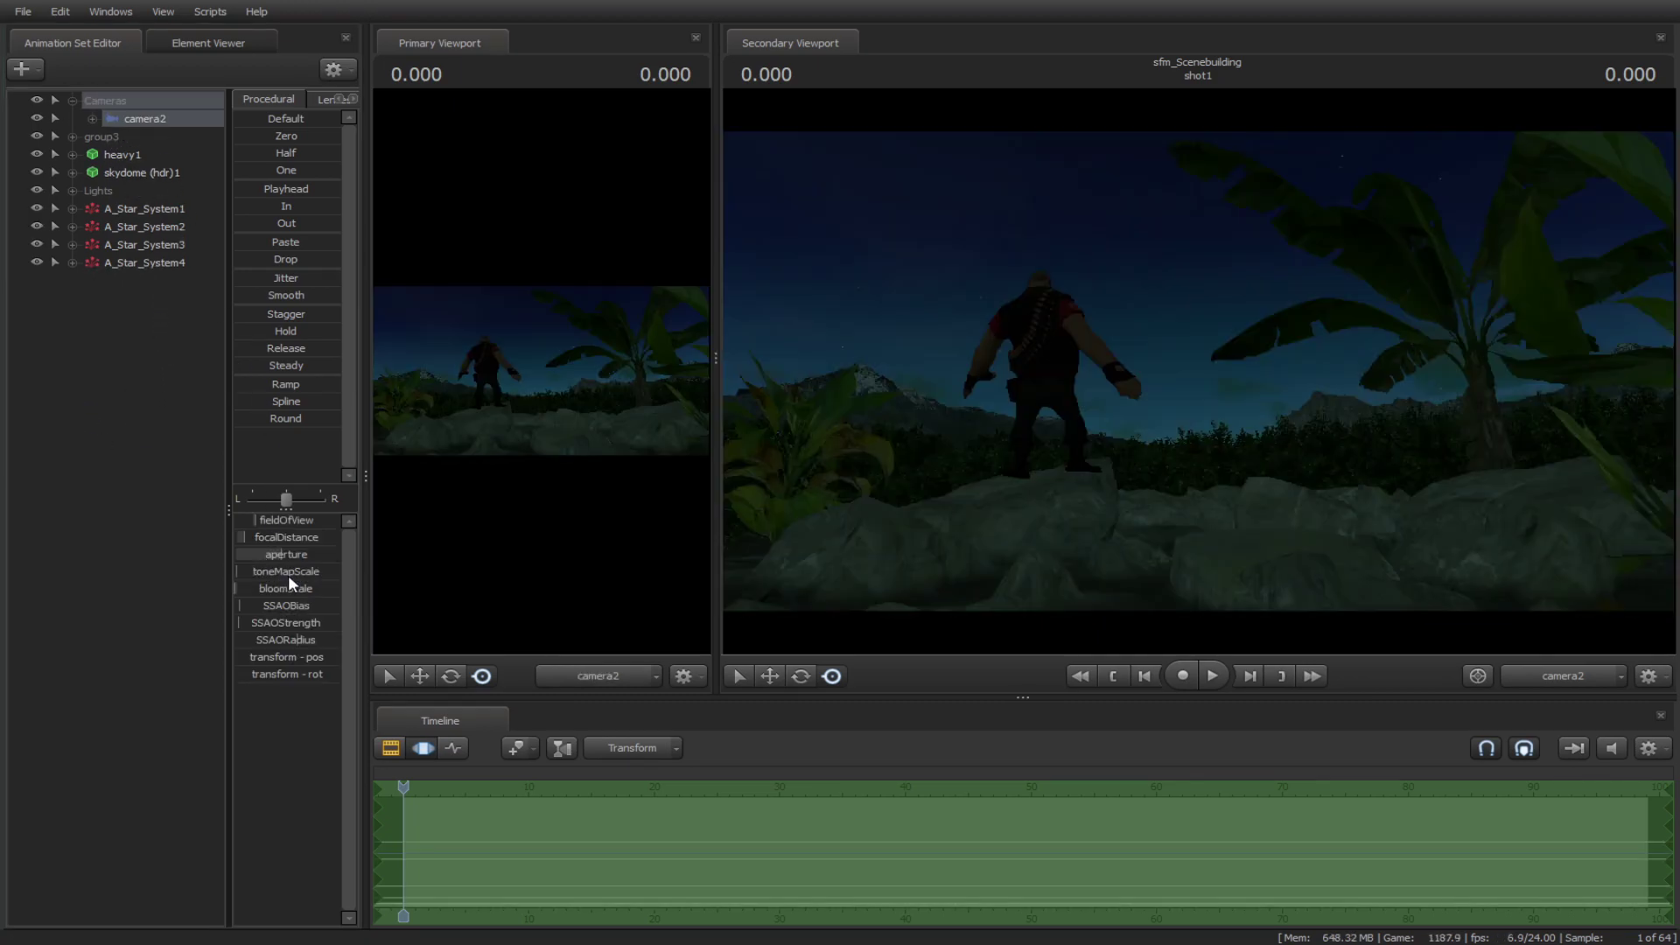
# Tint the fill lights light1 through light5 towards blue for the night scene.
pyautogui.click(73, 190)
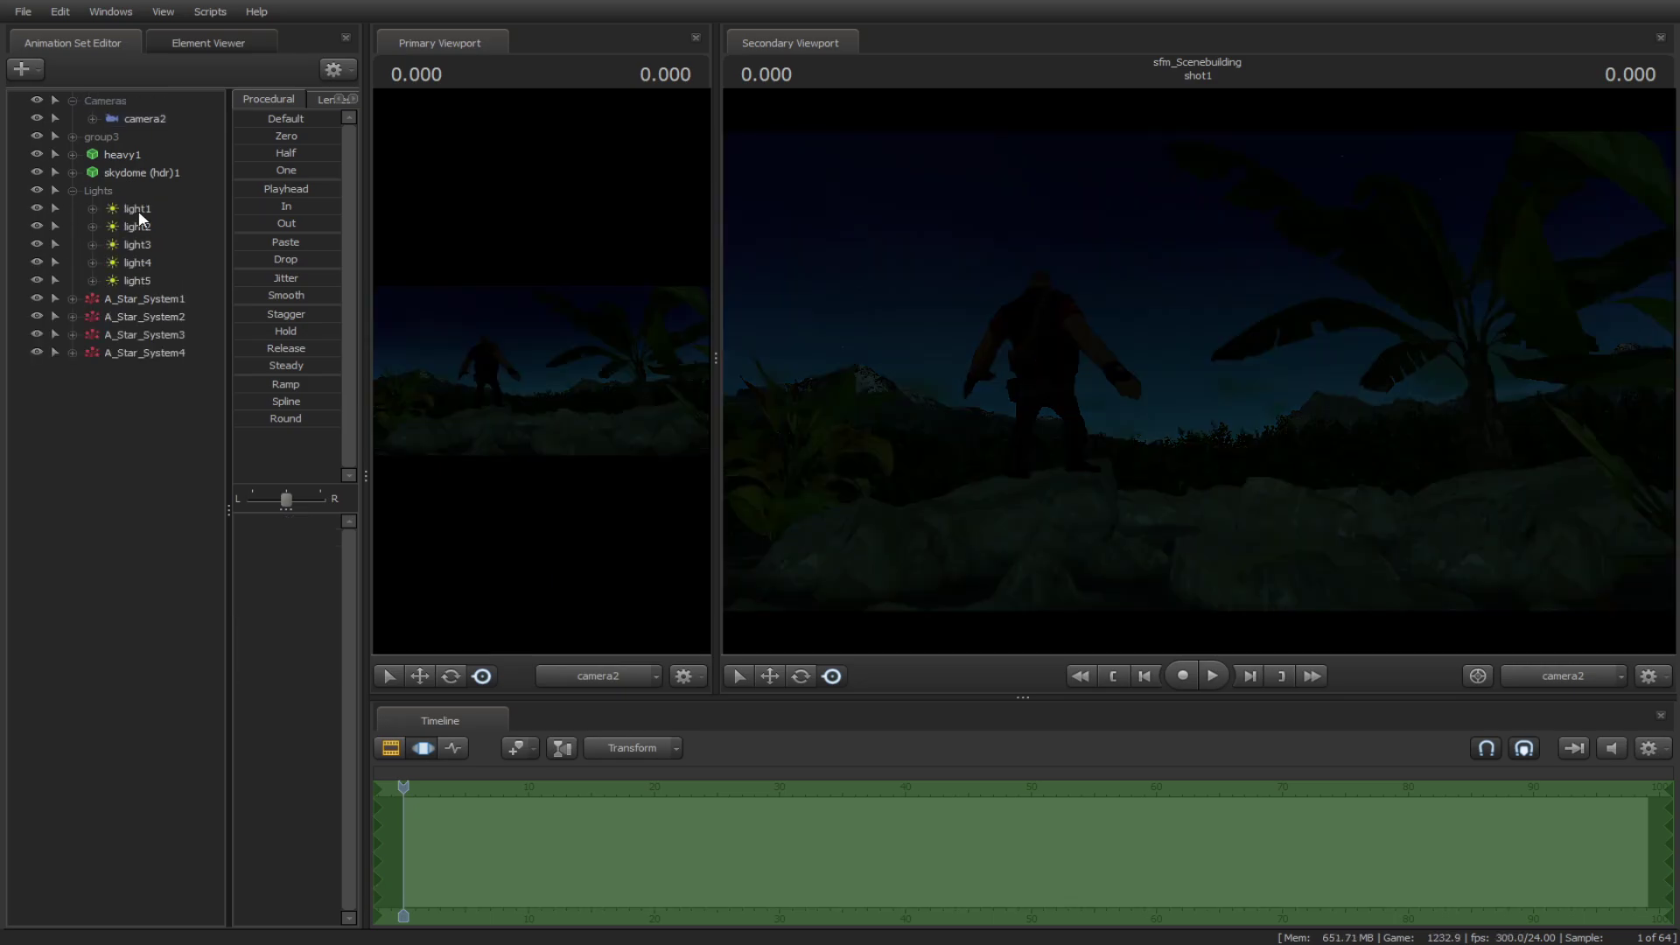
pyautogui.click(136, 209)
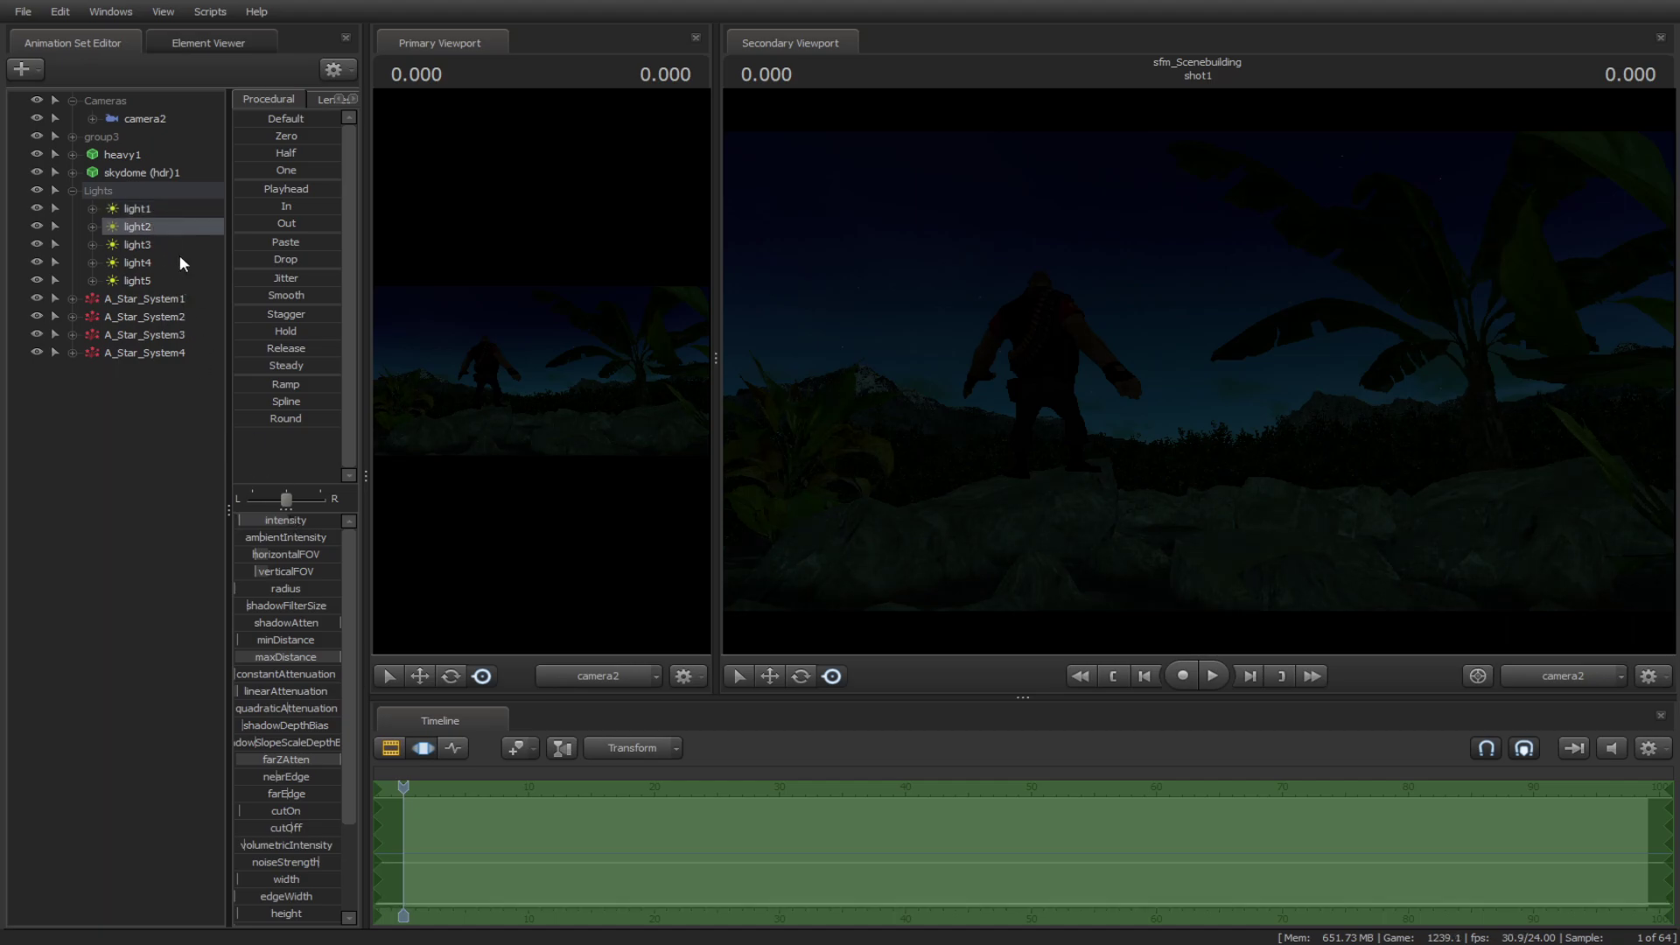
pyautogui.click(136, 280)
pyautogui.click(137, 208)
pyautogui.scroll(-3, 293, 744)
pyautogui.moveTo(301, 829); pyautogui.dragTo(265, 830)
pyautogui.click(138, 227)
pyautogui.scroll(-3, 264, 617)
pyautogui.click(143, 245)
pyautogui.scroll(-3, 288, 744)
pyautogui.moveTo(302, 848); pyautogui.dragTo(267, 831)
pyautogui.click(140, 263)
pyautogui.scroll(-3, 310, 713)
pyautogui.click(137, 280)
pyautogui.scroll(-3, 306, 683)
pyautogui.moveTo(308, 848); pyautogui.dragTo(263, 848)
# Create a new light, light6, look through it, and place it to shine on the plants and rocks.
pyautogui.click(145, 119)
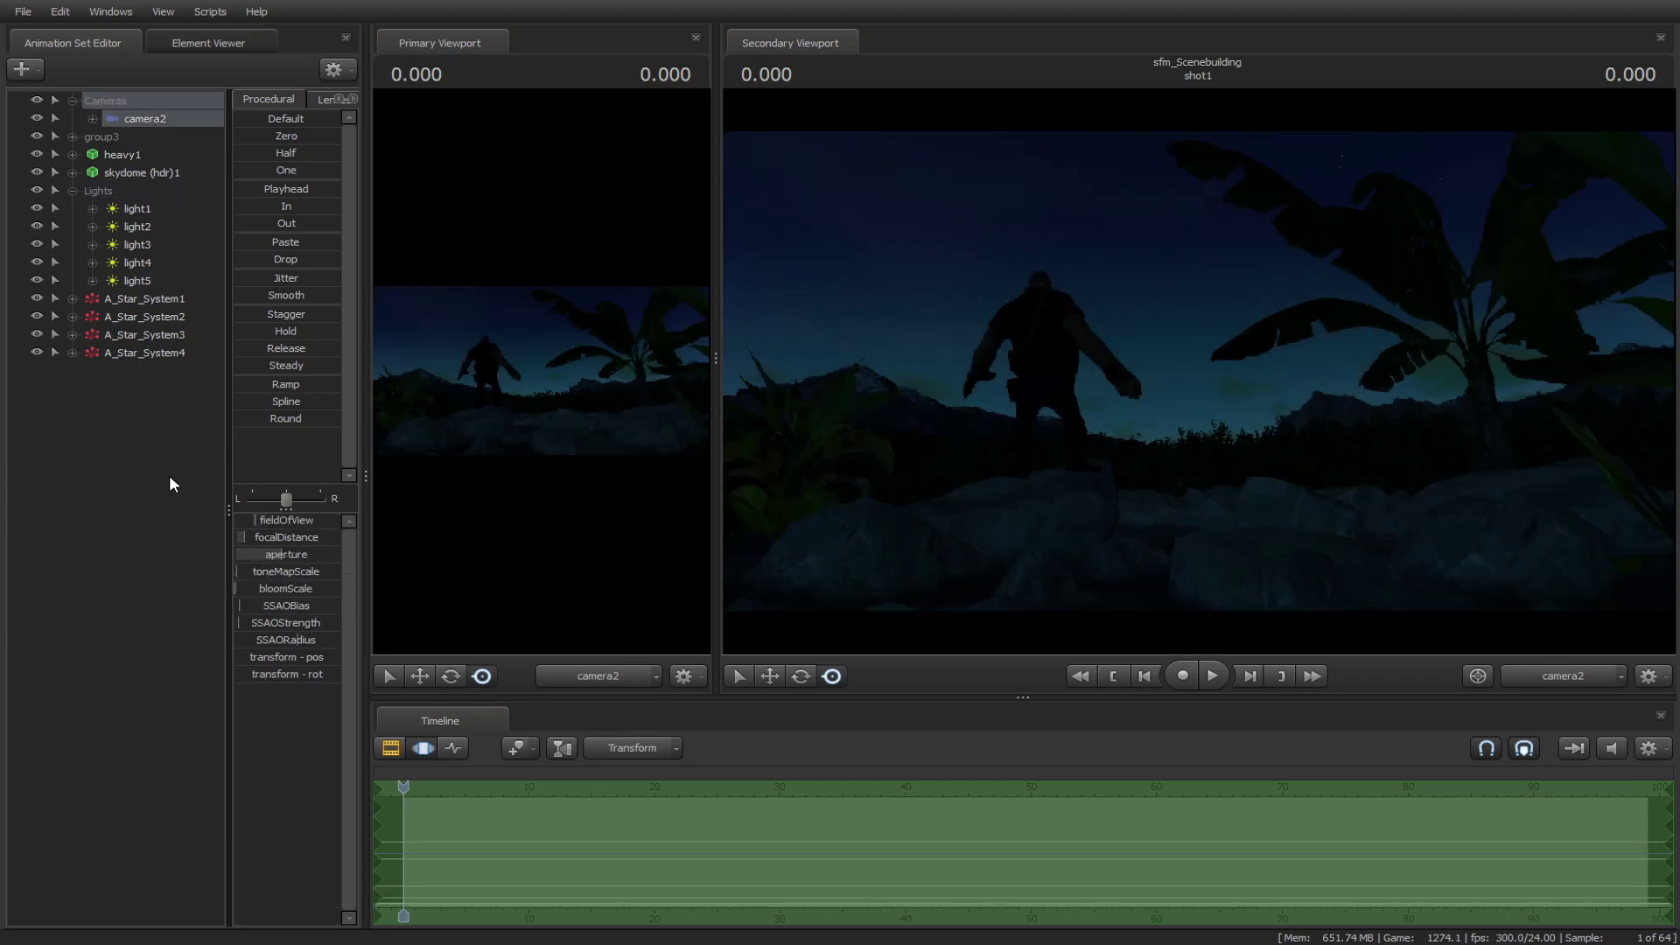
pyautogui.click(73, 190)
pyautogui.rightClick(81, 308)
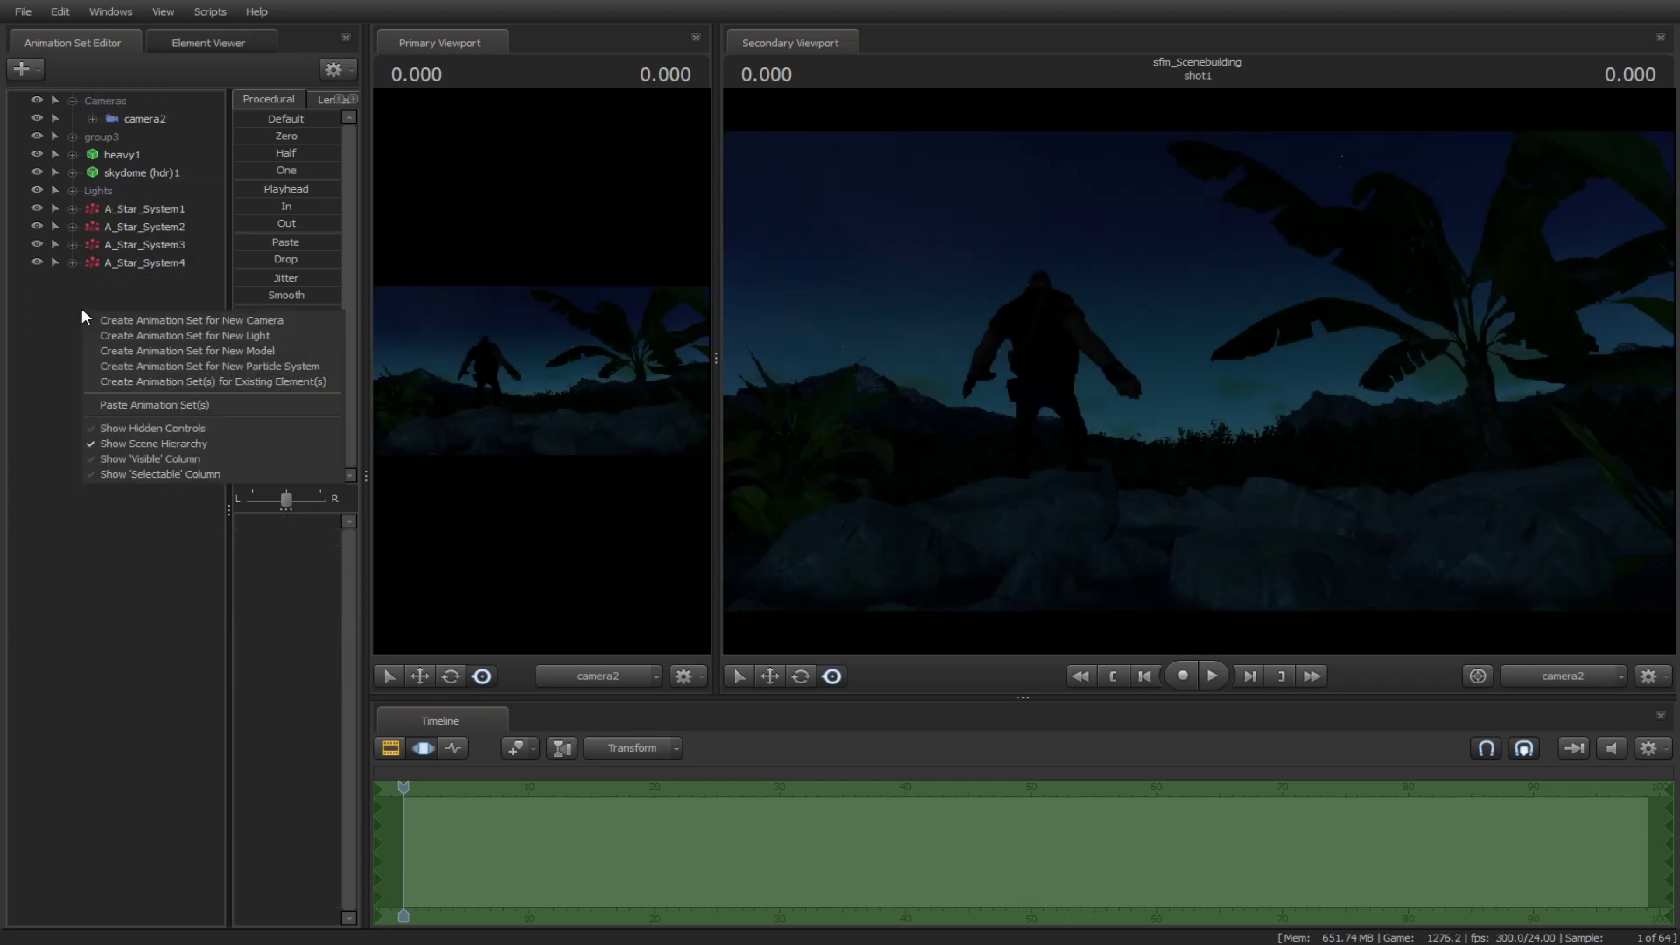
pyautogui.click(81, 197)
pyautogui.doubleClick(81, 197)
pyautogui.moveTo(117, 373); pyautogui.dragTo(482, 394)
pyautogui.moveTo(716, 363); pyautogui.dragTo(902, 363)
pyautogui.moveTo(634, 371); pyautogui.dragTo(577, 350)
pyautogui.moveTo(903, 326); pyautogui.dragTo(670, 326)
# Set light6's radius to 0.1 and its shadow filter size to 0.02.
pyautogui.doubleClick(287, 588)
pyautogui.write('0.1')
pyautogui.press('Tab')
pyautogui.write('0.02')
pyautogui.press('Return')
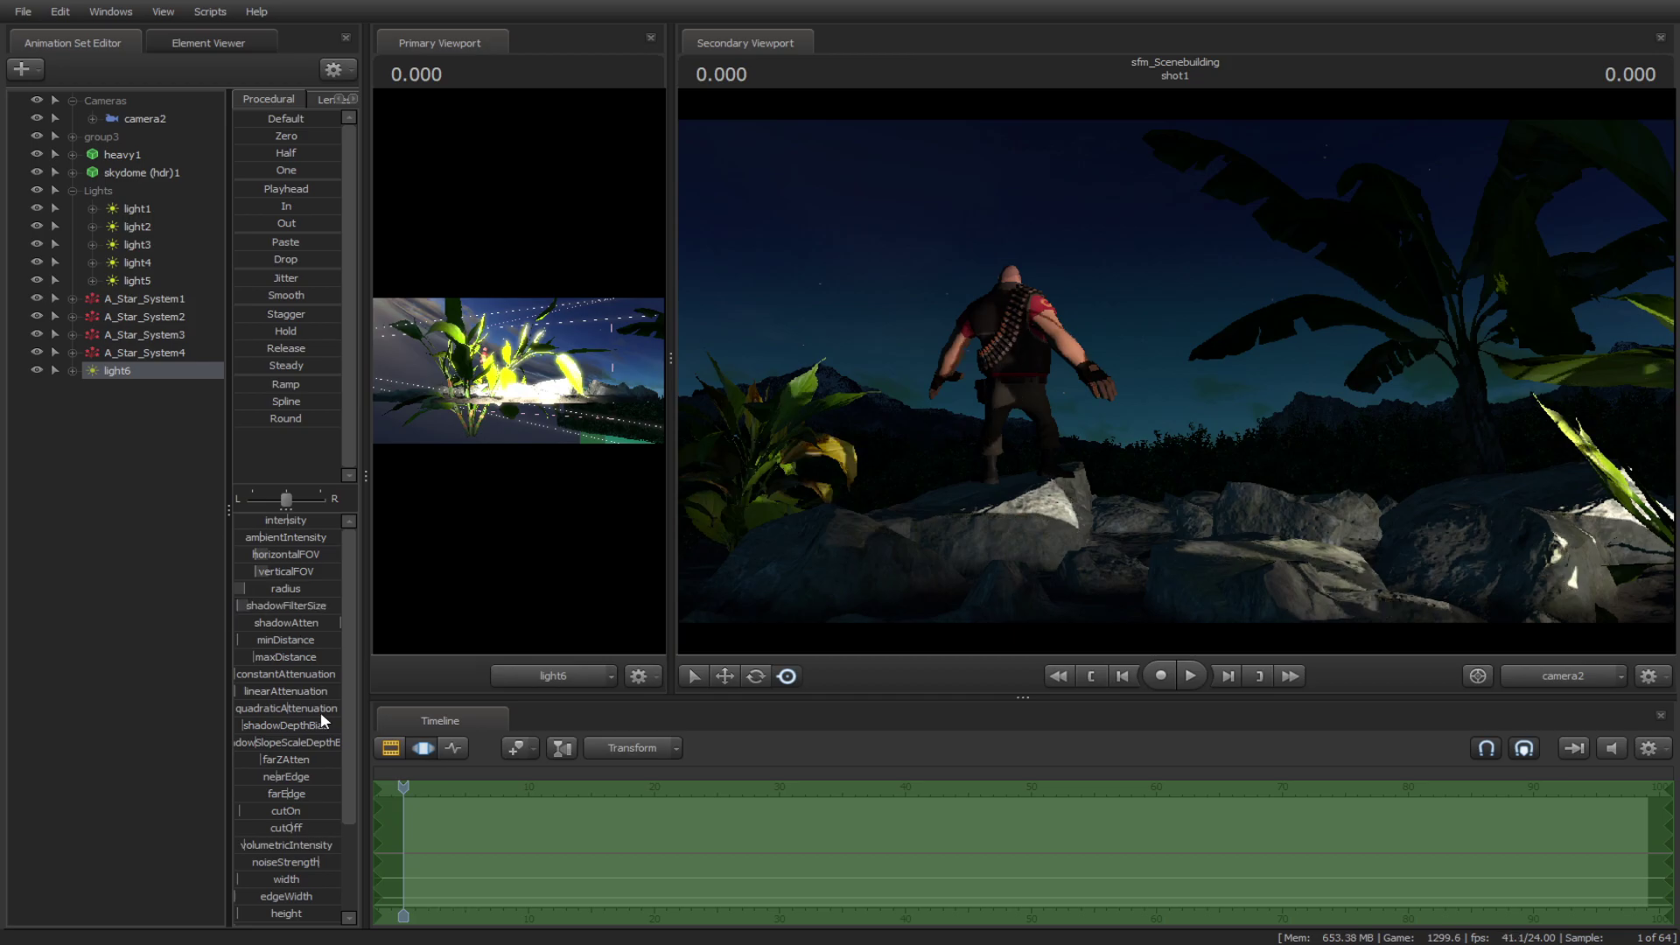
# Paste a copy of light6 as light7, look through it, and move it to another side of the plants.
pyautogui.rightClick(158, 392)
pyautogui.click(179, 451)
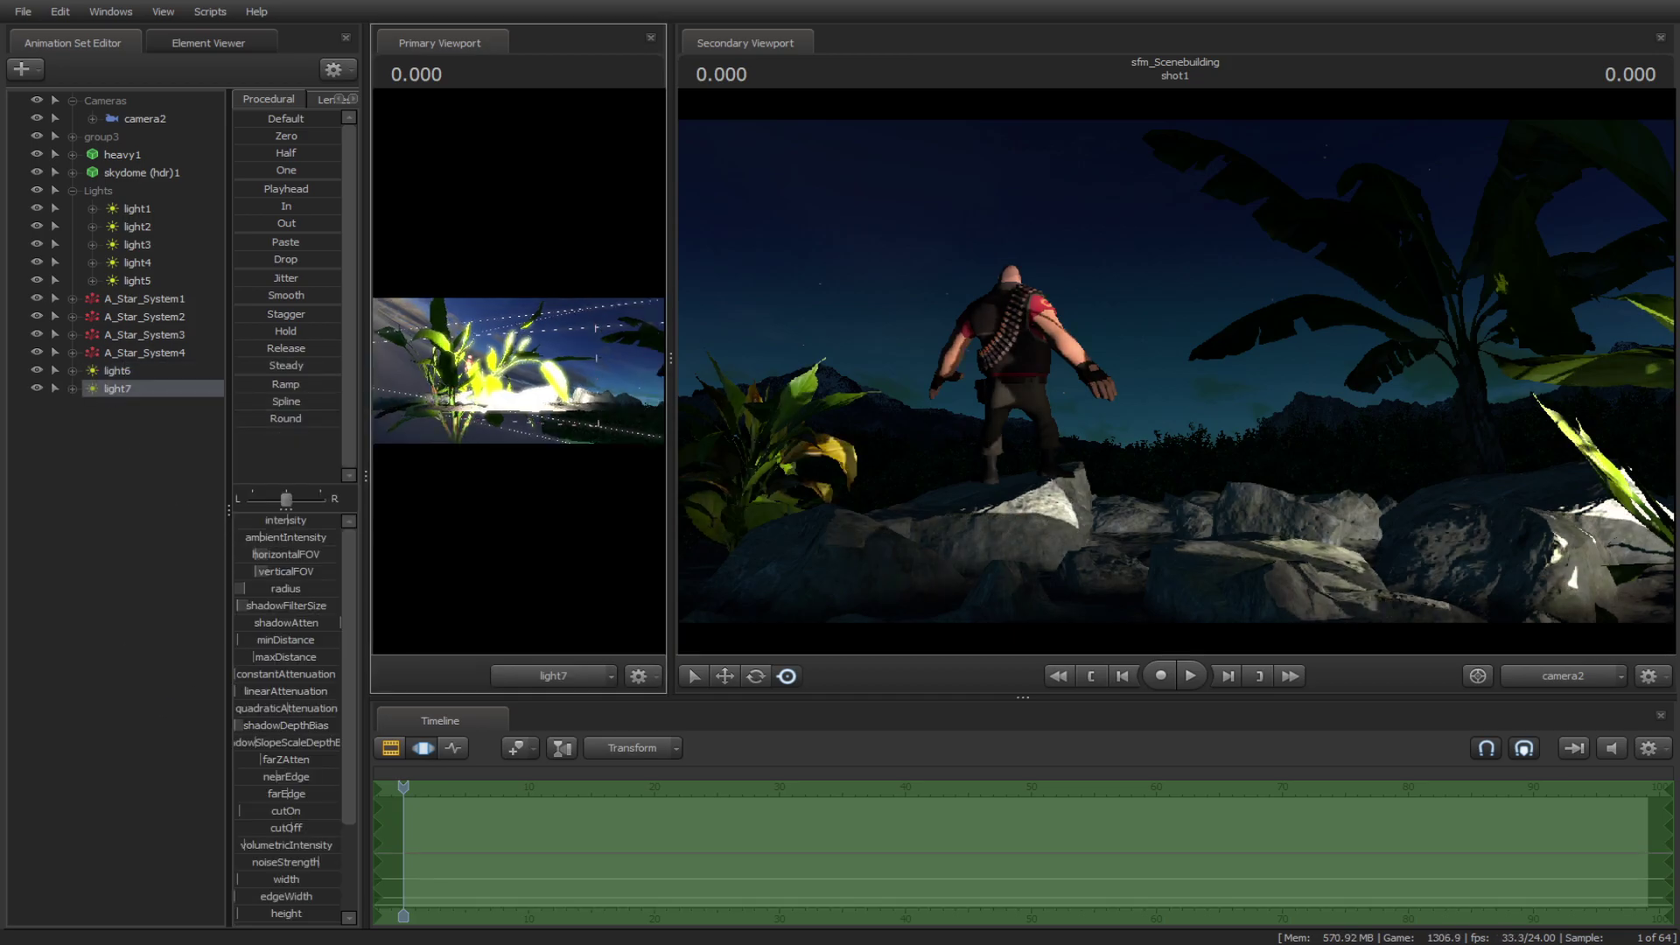
pyautogui.moveTo(519, 371); pyautogui.dragTo(446, 381)
pyautogui.moveTo(287, 520); pyautogui.dragTo(291, 571)
pyautogui.moveTo(539, 486); pyautogui.dragTo(348, 426)
# Adjust light7's colour and reposition it farther back behind the palms.
pyautogui.scroll(-3, 273, 832)
pyautogui.moveTo(232, 856); pyautogui.dragTo(225, 856)
pyautogui.moveTo(302, 848); pyautogui.dragTo(243, 848)
pyautogui.moveTo(437, 527); pyautogui.dragTo(499, 485)
pyautogui.moveTo(404, 787); pyautogui.dragTo(467, 717)
pyautogui.moveTo(517, 526); pyautogui.dragTo(515, 523)
pyautogui.moveTo(518, 374)
pyautogui.mouseDown()
pyautogui.moveTo(501, 382)
pyautogui.moveTo(519, 376)
pyautogui.mouseUp()
# Enlarge the secondary viewport, lower light7's intensity, and collapse the Lights group.
pyautogui.moveTo(671, 313); pyautogui.dragTo(530, 367)
pyautogui.scroll(3, 285, 569)
pyautogui.moveTo(271, 521); pyautogui.dragTo(247, 521)
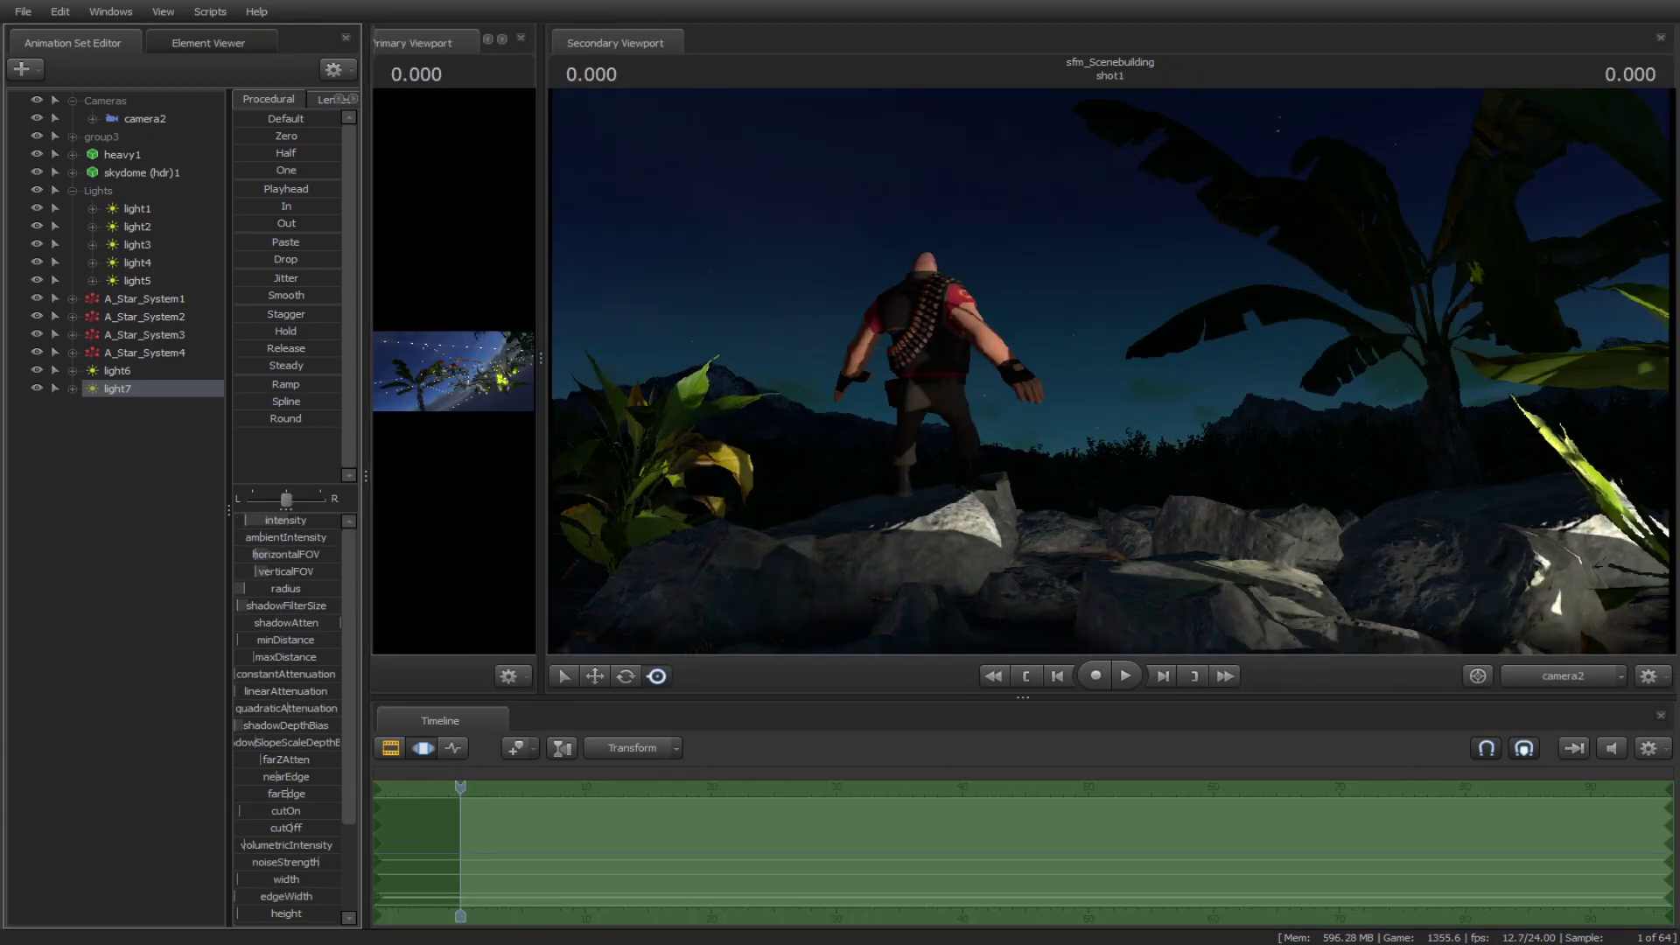
pyautogui.click(117, 370)
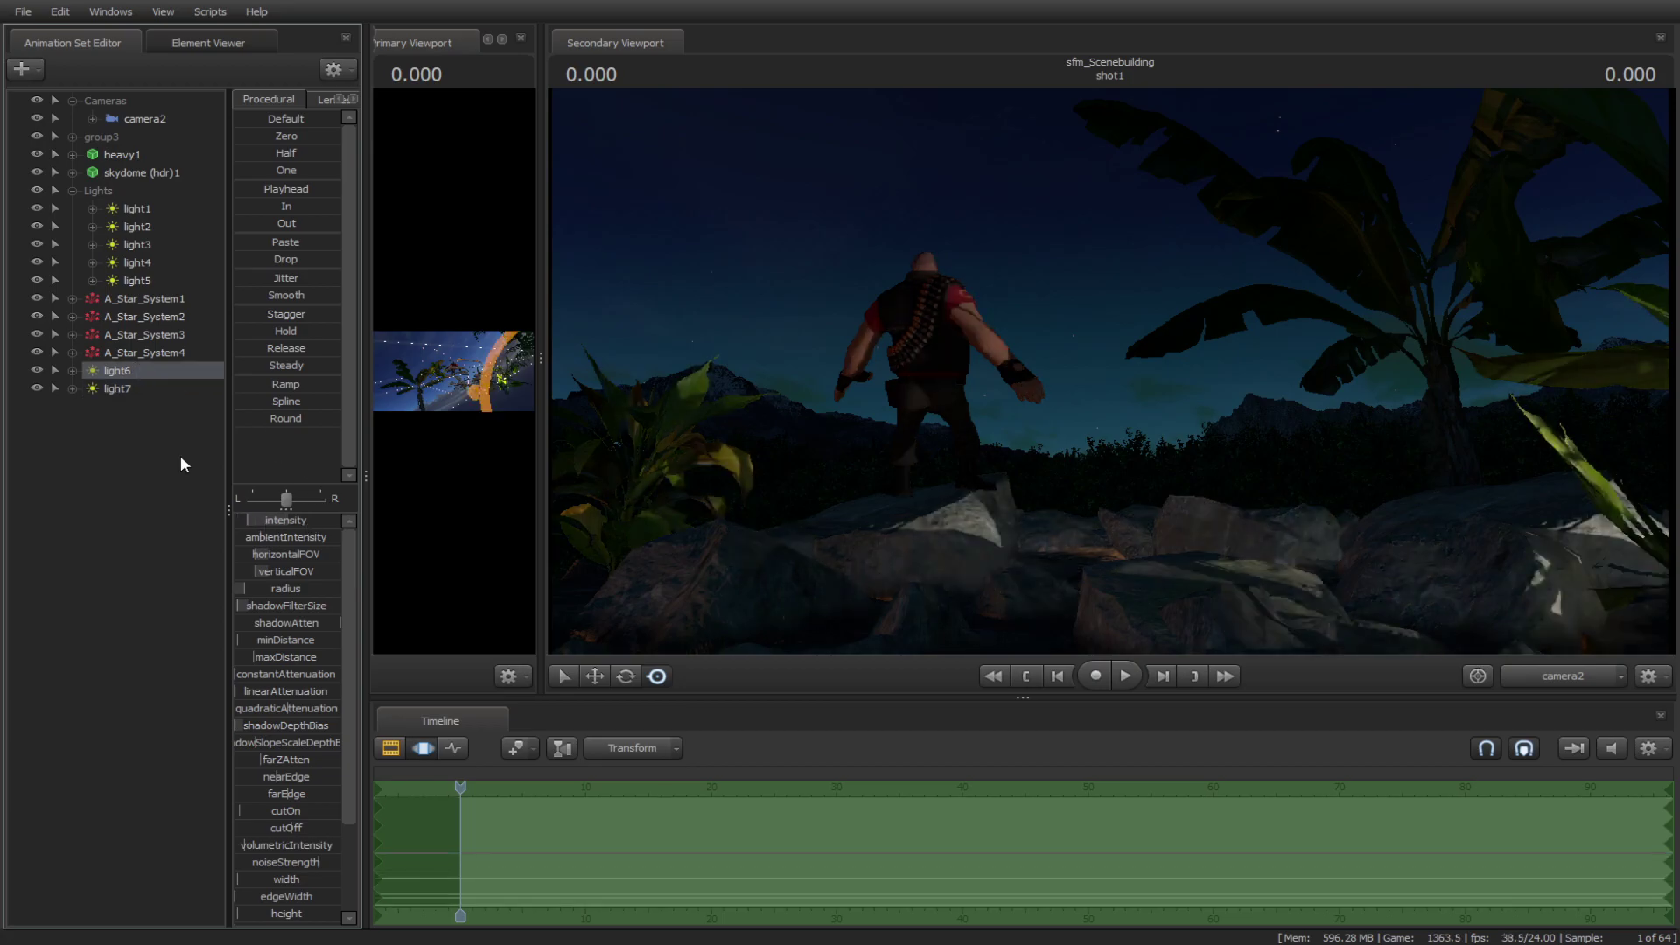
pyautogui.click(72, 191)
pyautogui.click(111, 428)
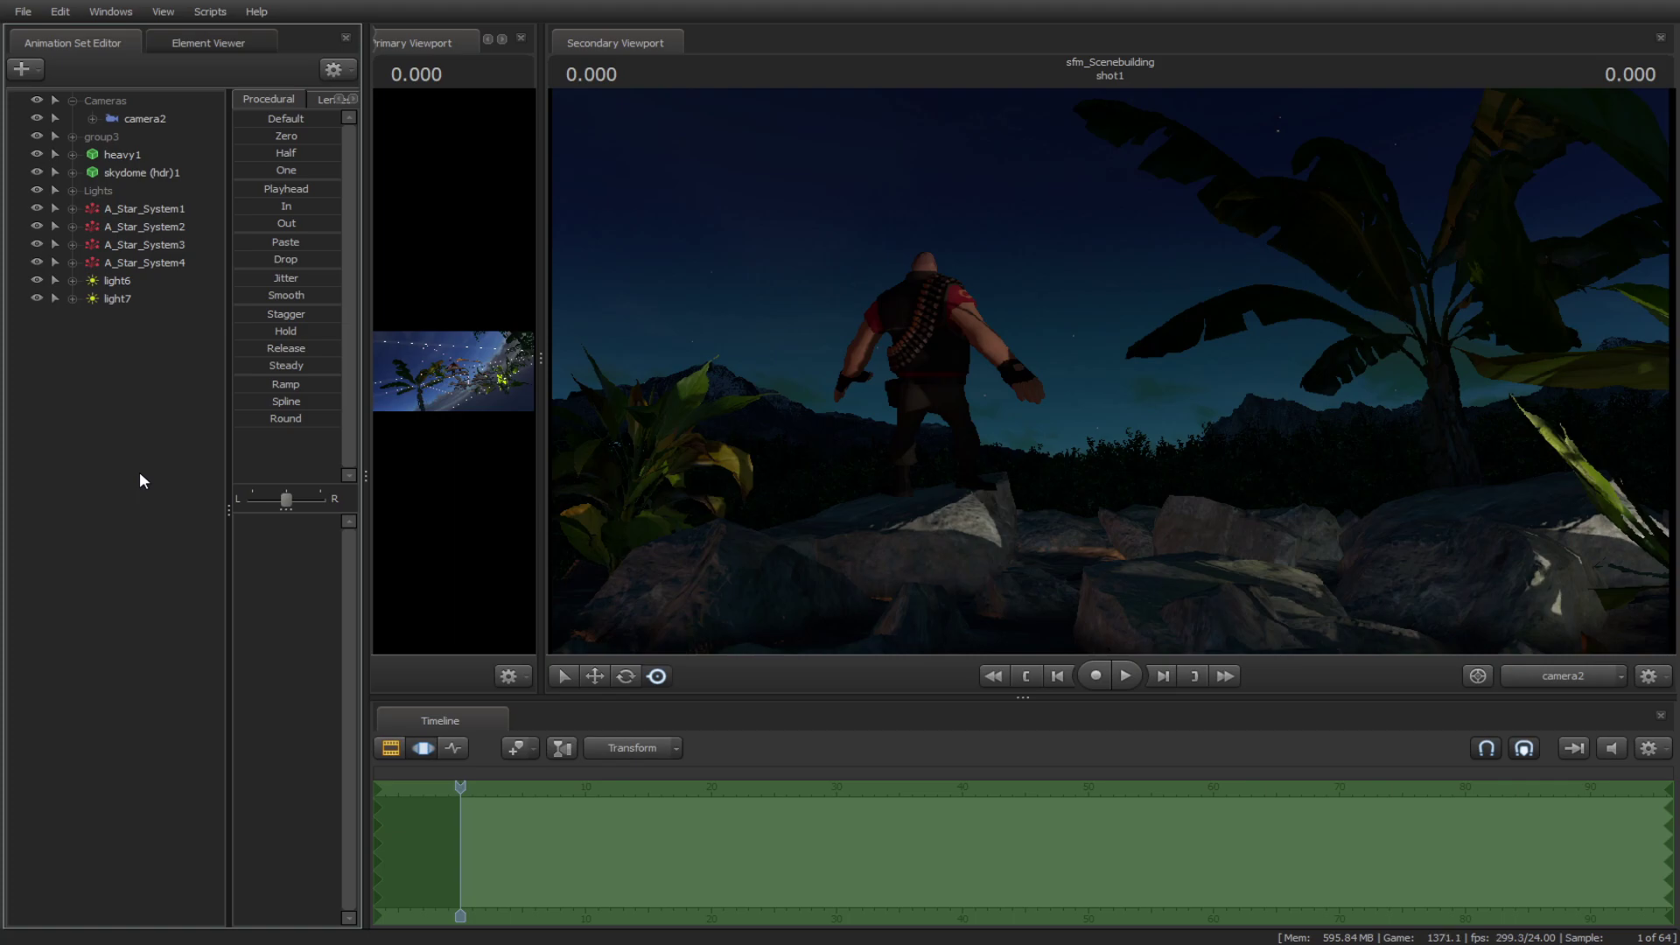
pyautogui.click(389, 748)
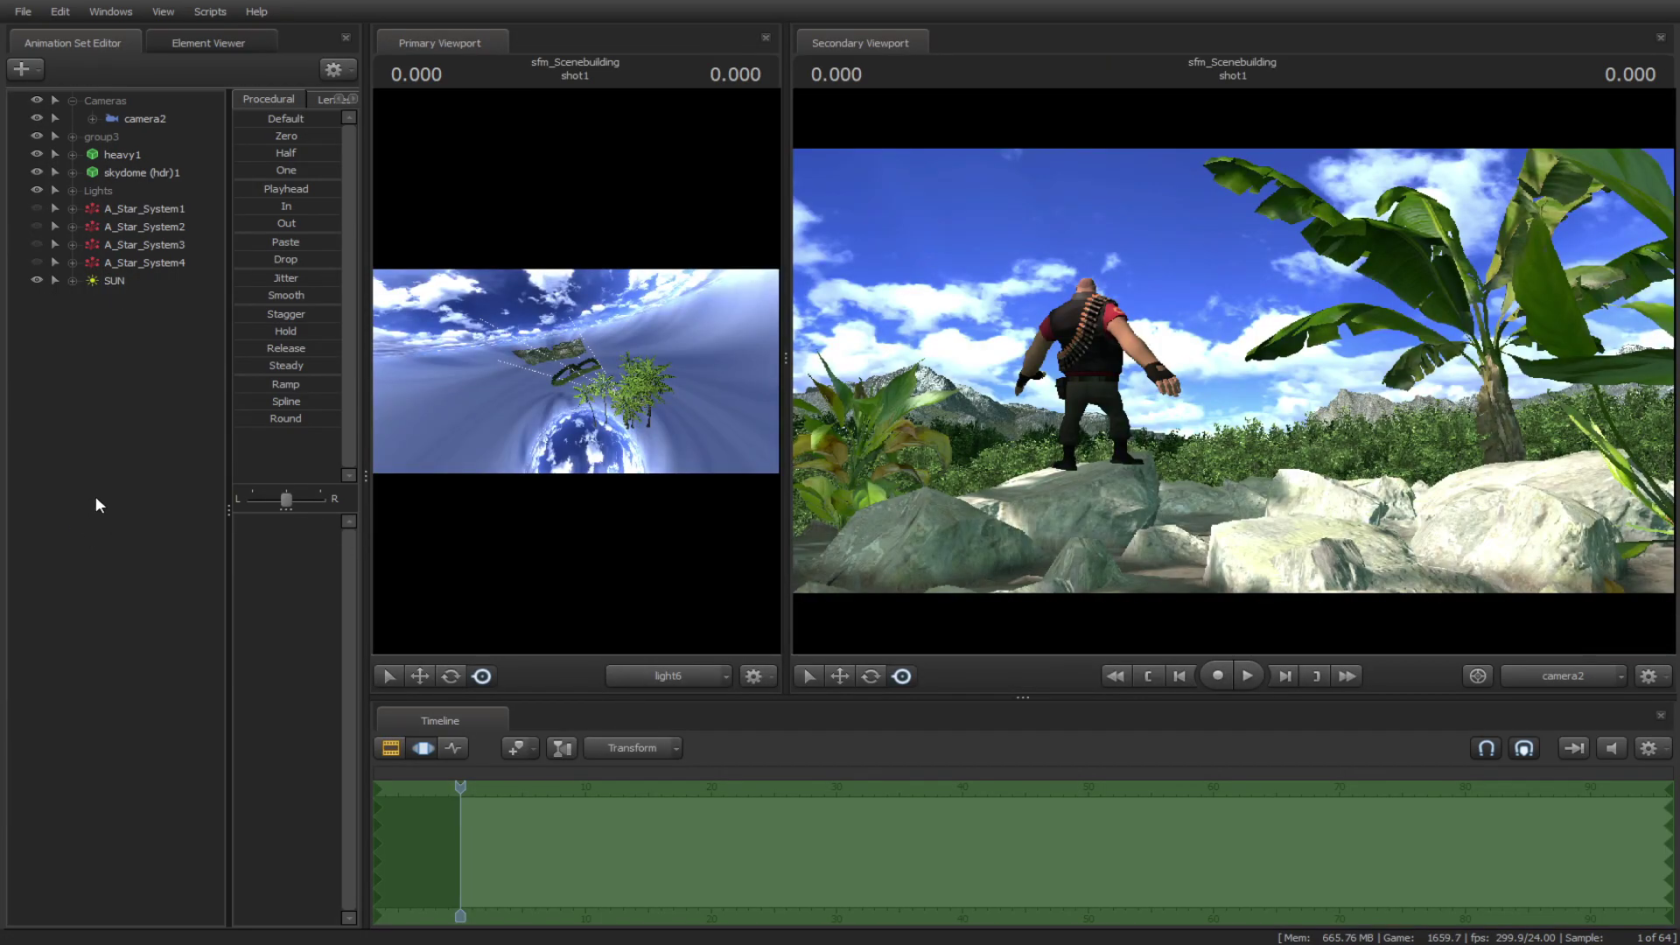
# Move the daytime scene's SUN light in close behind the palm trees so the leaves cast shadows on the rocks.
pyautogui.click(138, 276)
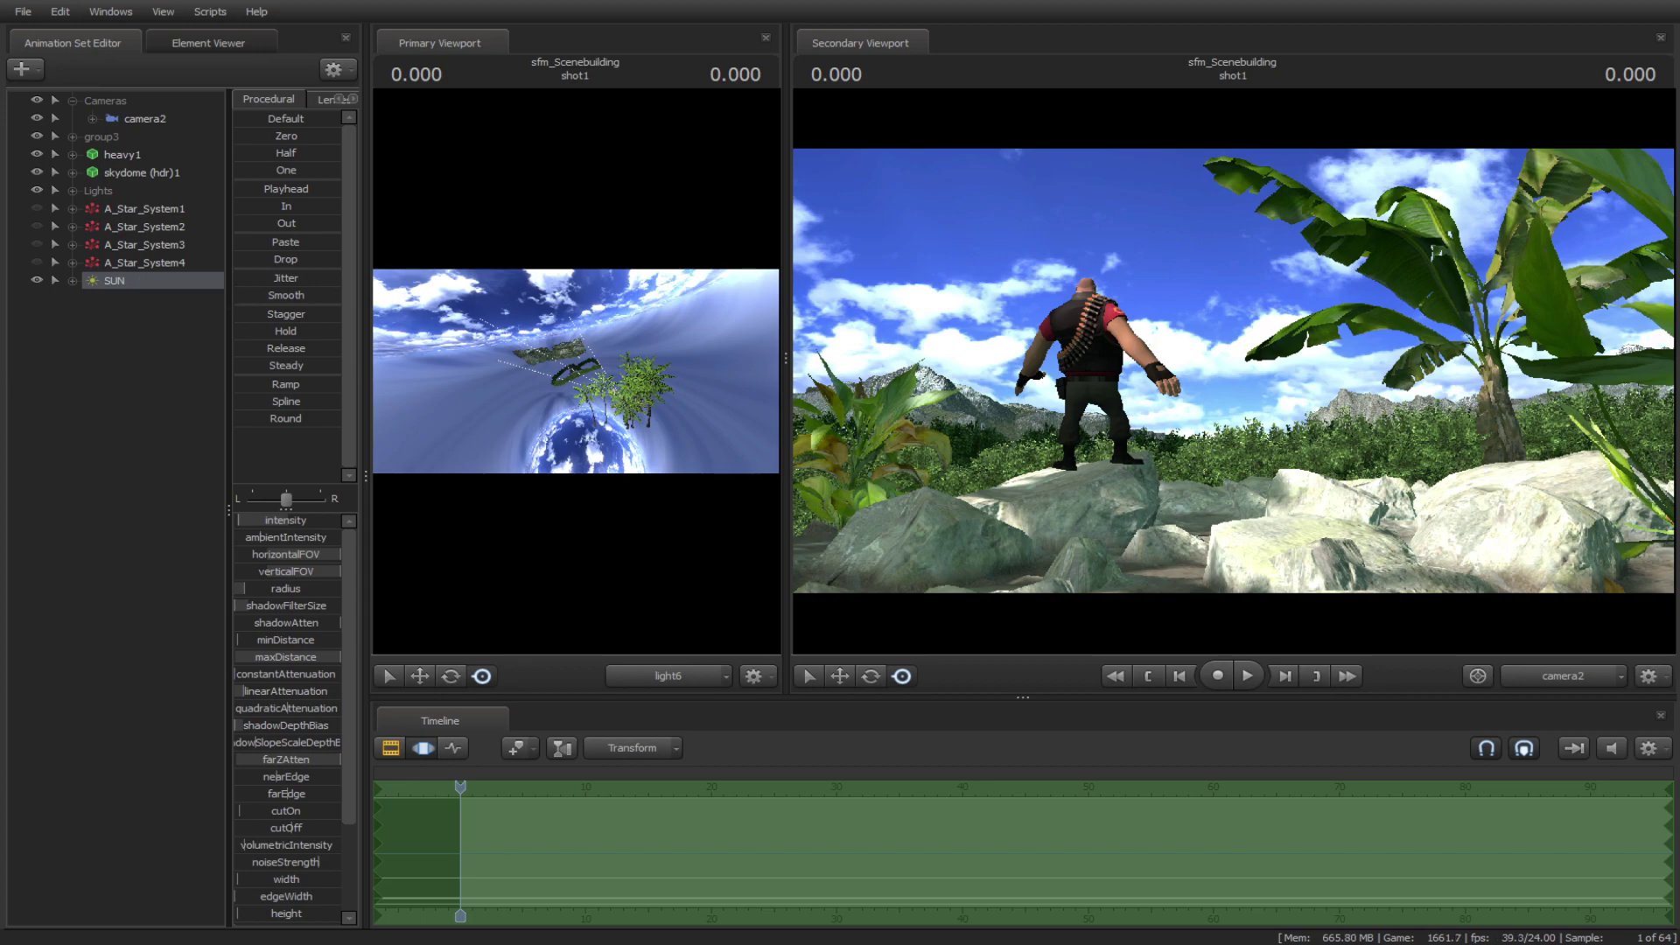
pyautogui.press('w')
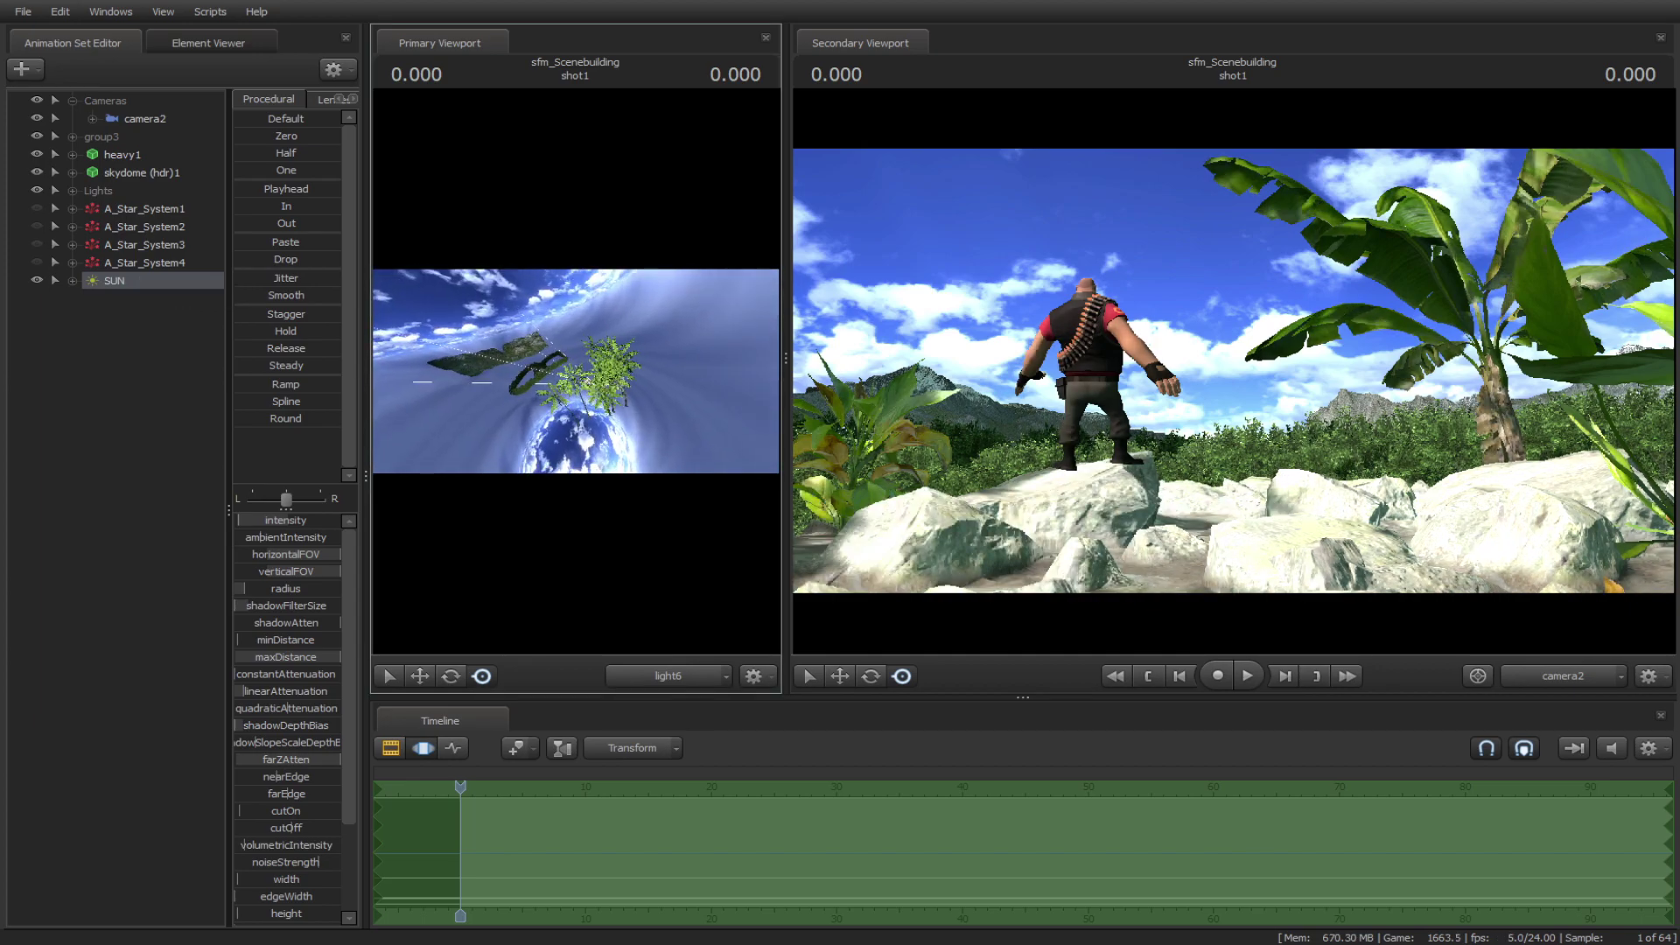
pyautogui.press('w')
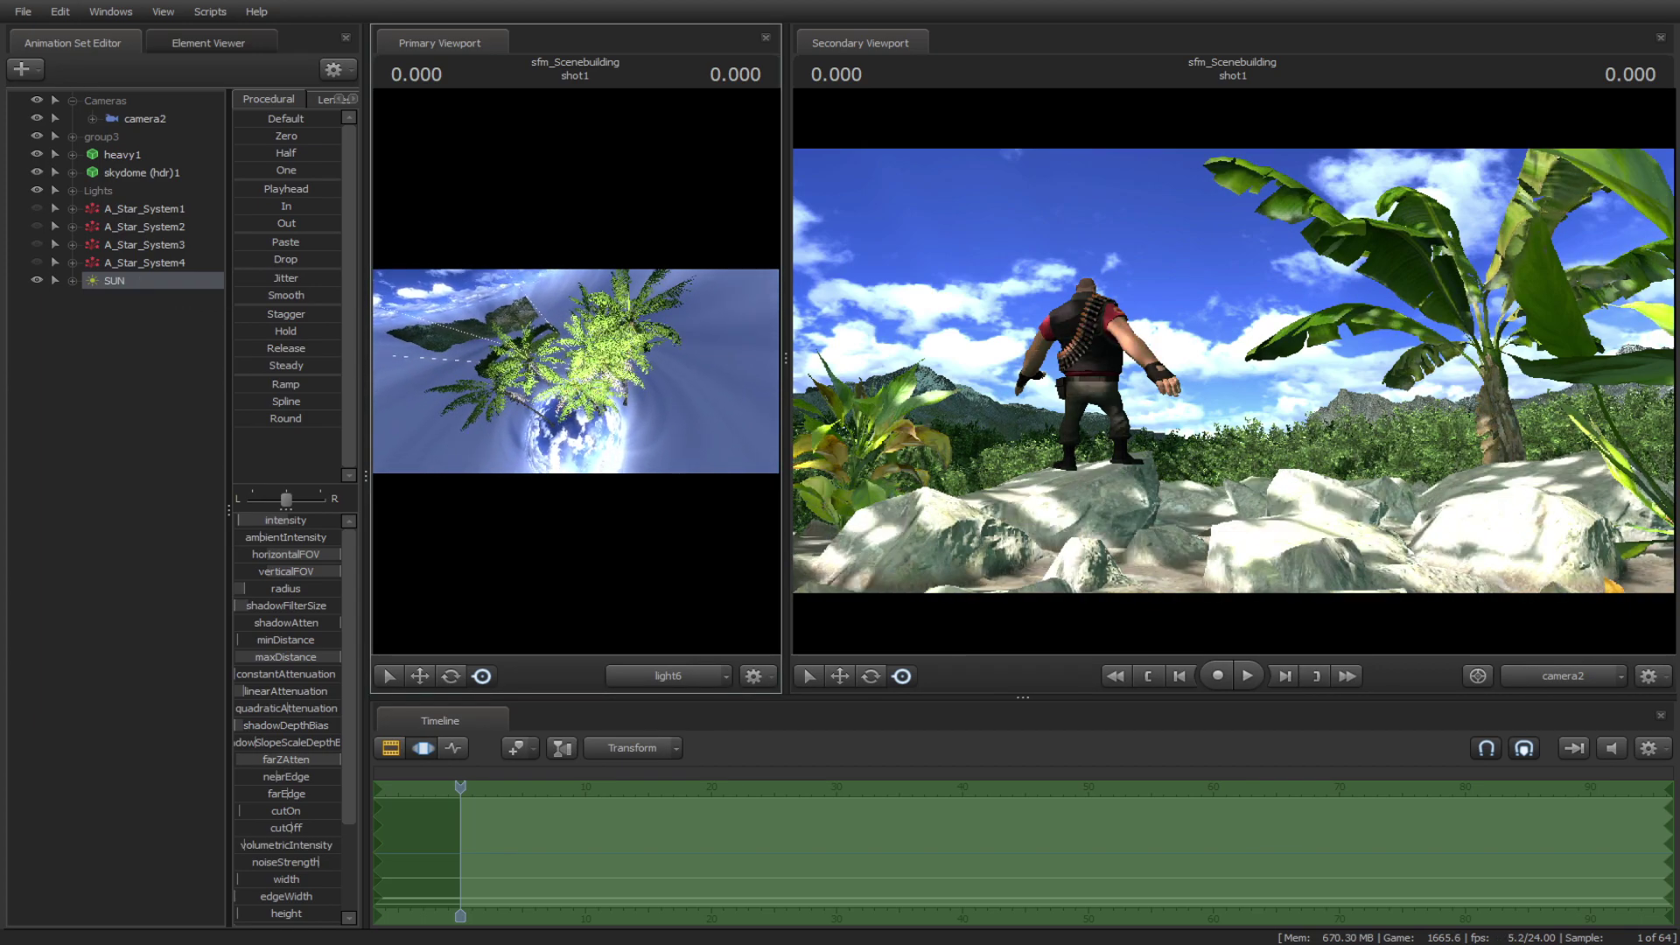
pyautogui.press('a')
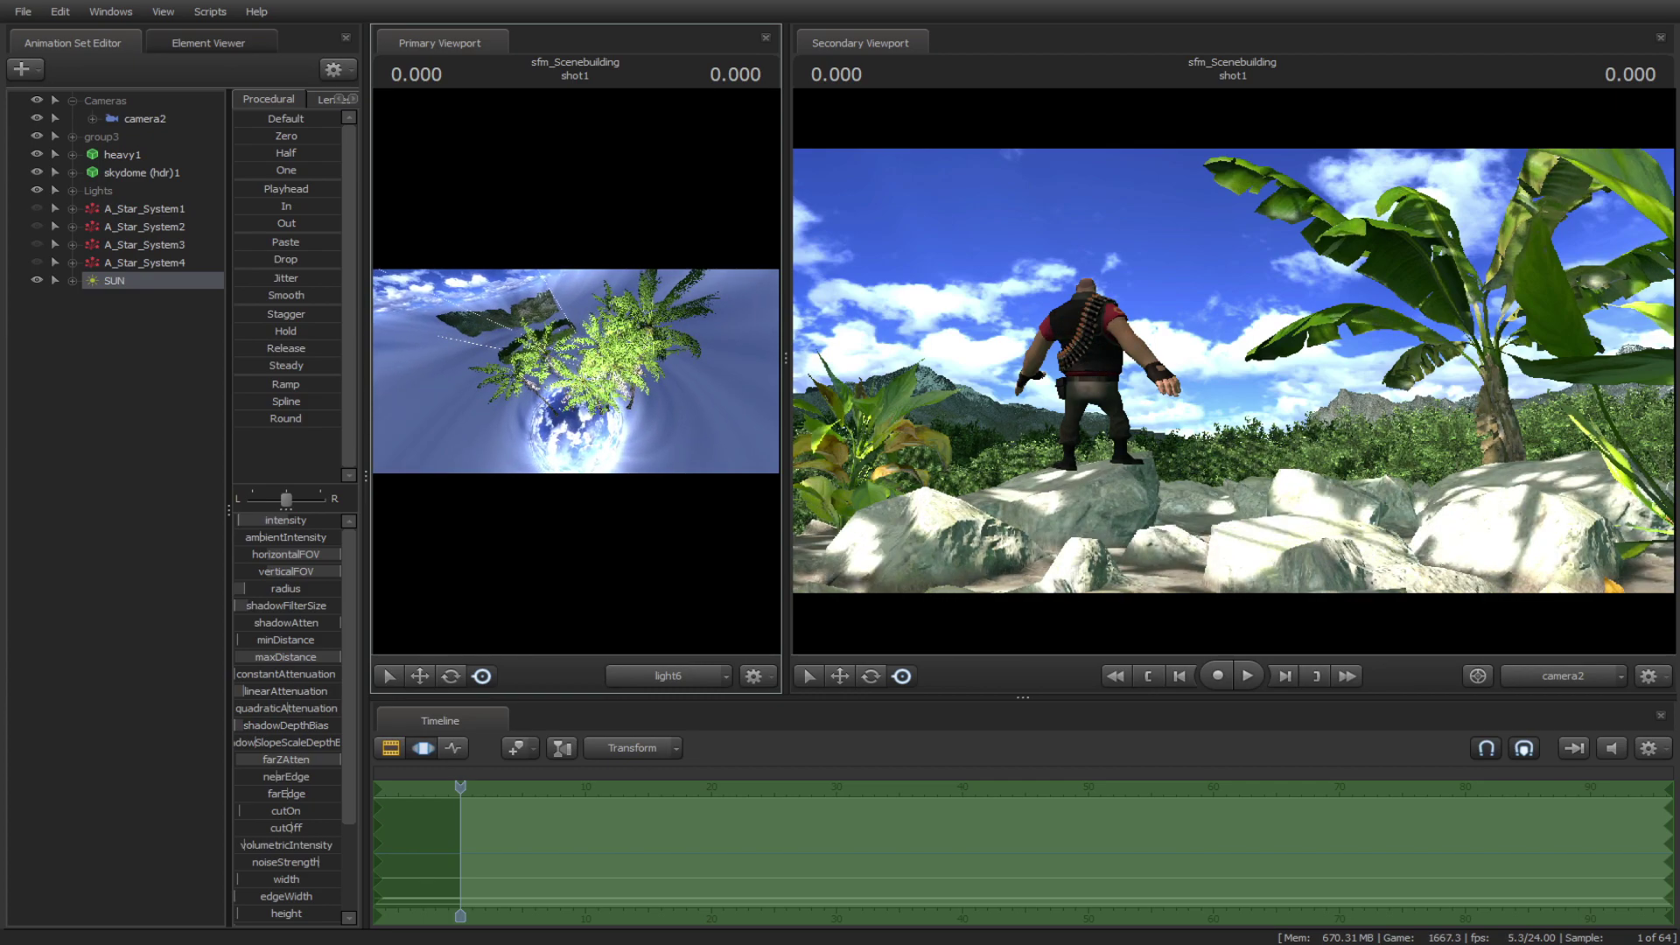
# Adjust the SUN light's shadow filter size and shift the light sideways among the palm leaves.
pyautogui.click(266, 602)
pyautogui.click(542, 411)
pyautogui.press('w')
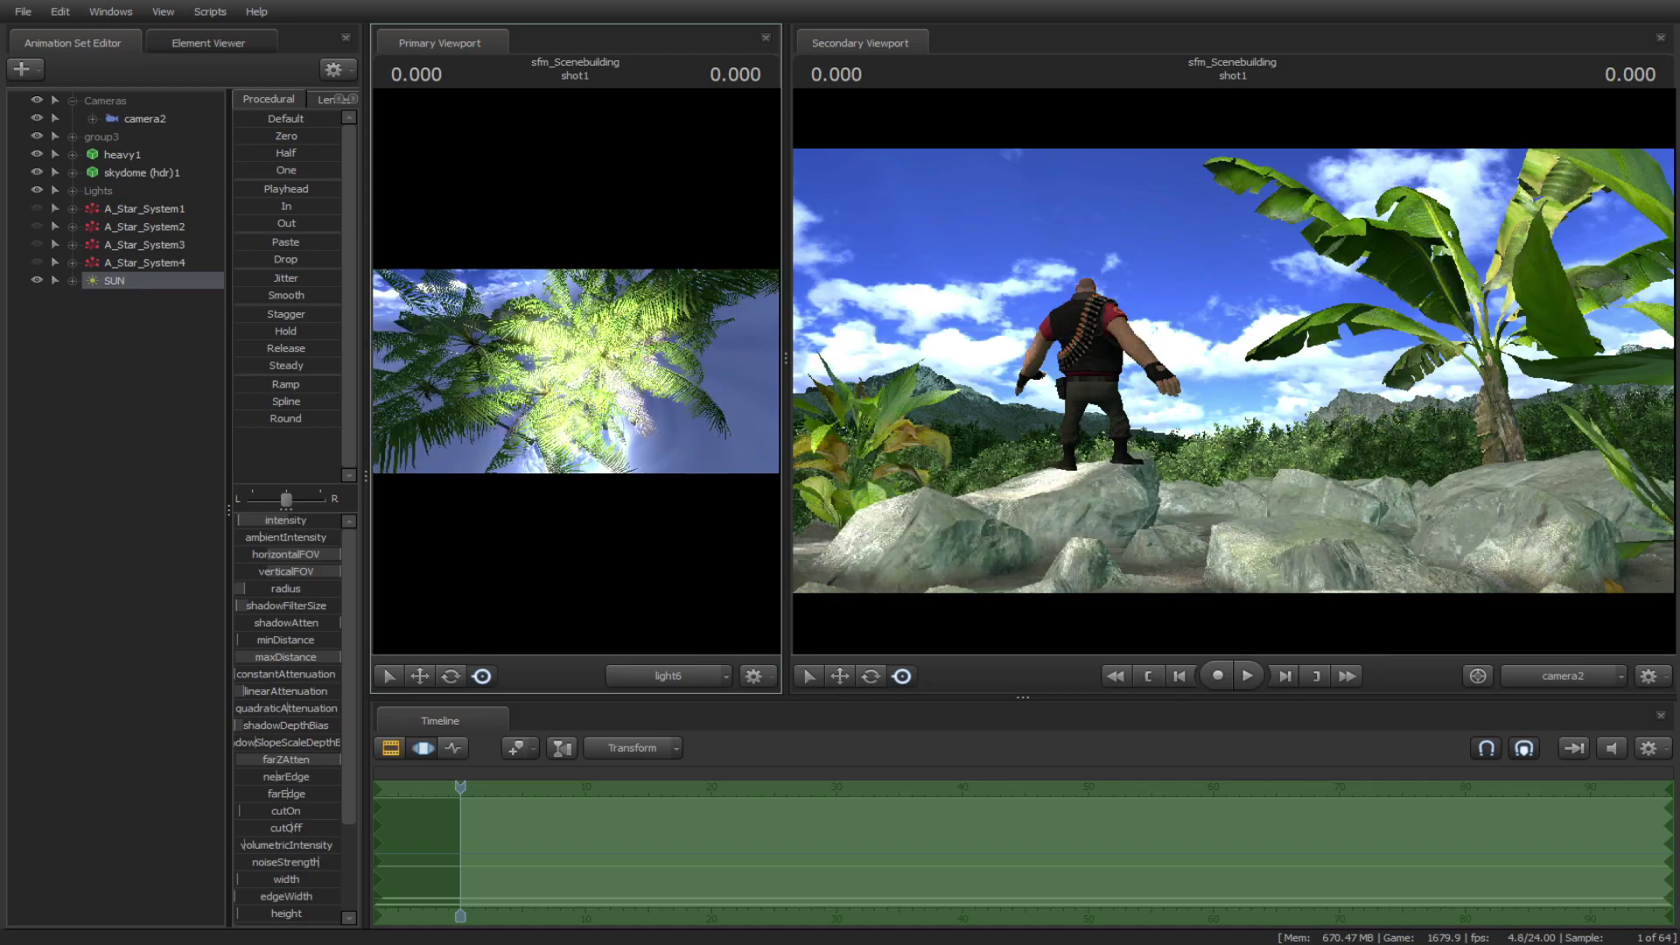
pyautogui.press('d')
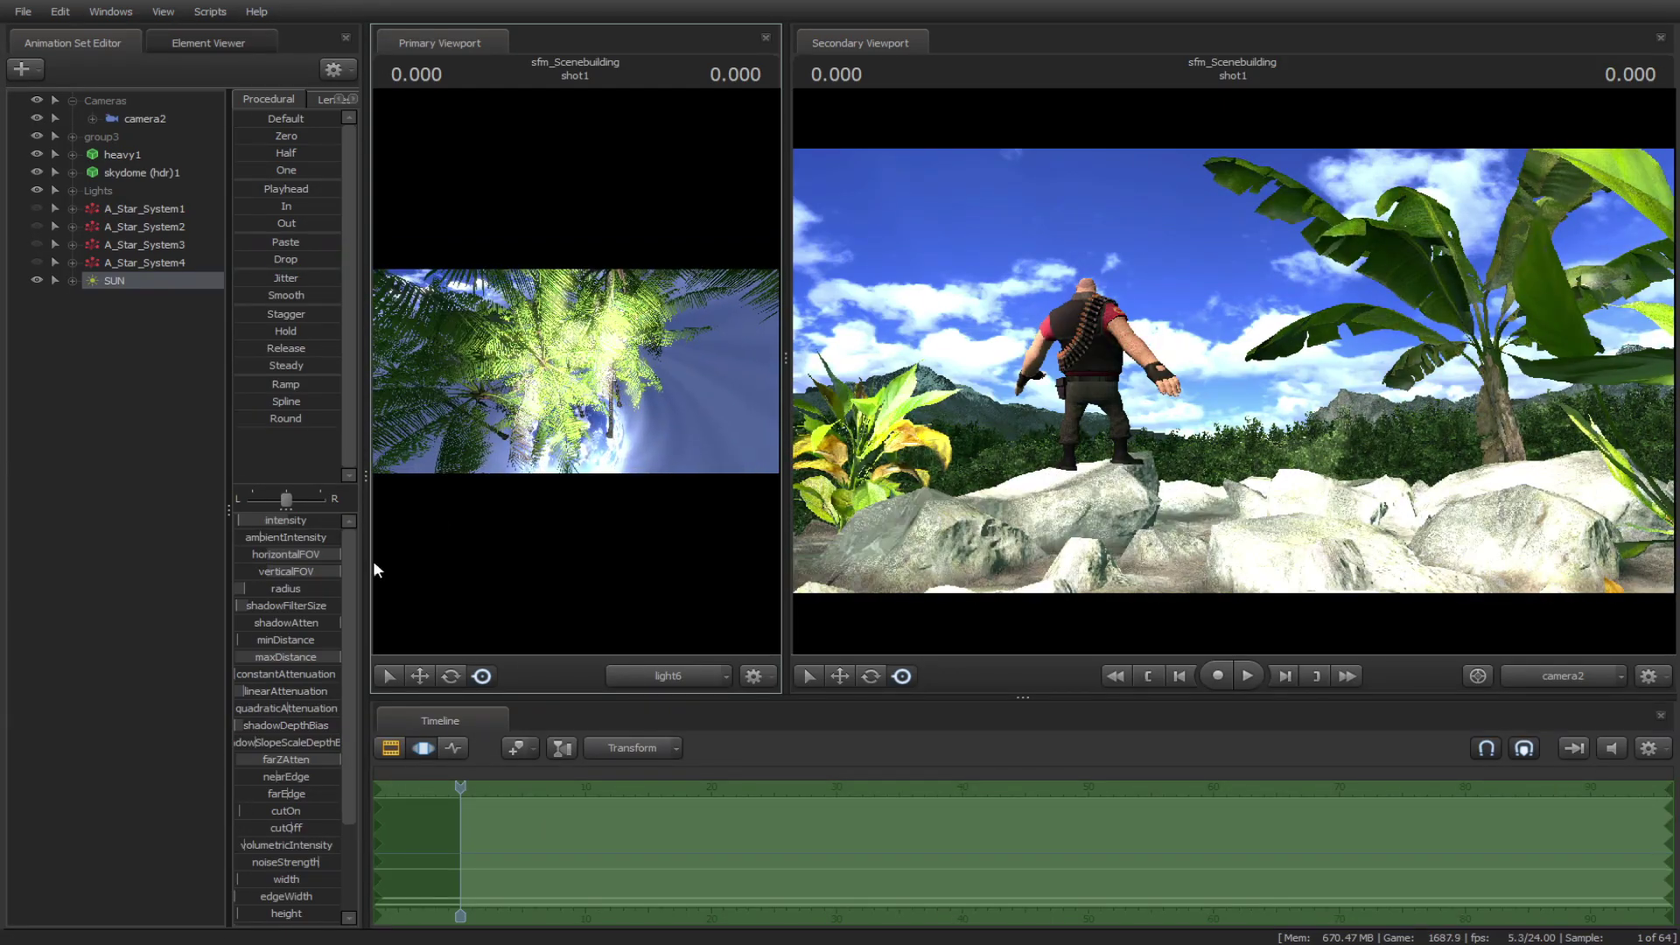
pyautogui.moveTo(262, 607); pyautogui.dragTo(254, 608)
pyautogui.click(569, 376)
# Paste a copy of the SUN light and look through SUN2 to aim it at the background mountains.
pyautogui.rightClick(166, 307)
pyautogui.click(195, 404)
pyautogui.moveTo(118, 298); pyautogui.dragTo(568, 377)
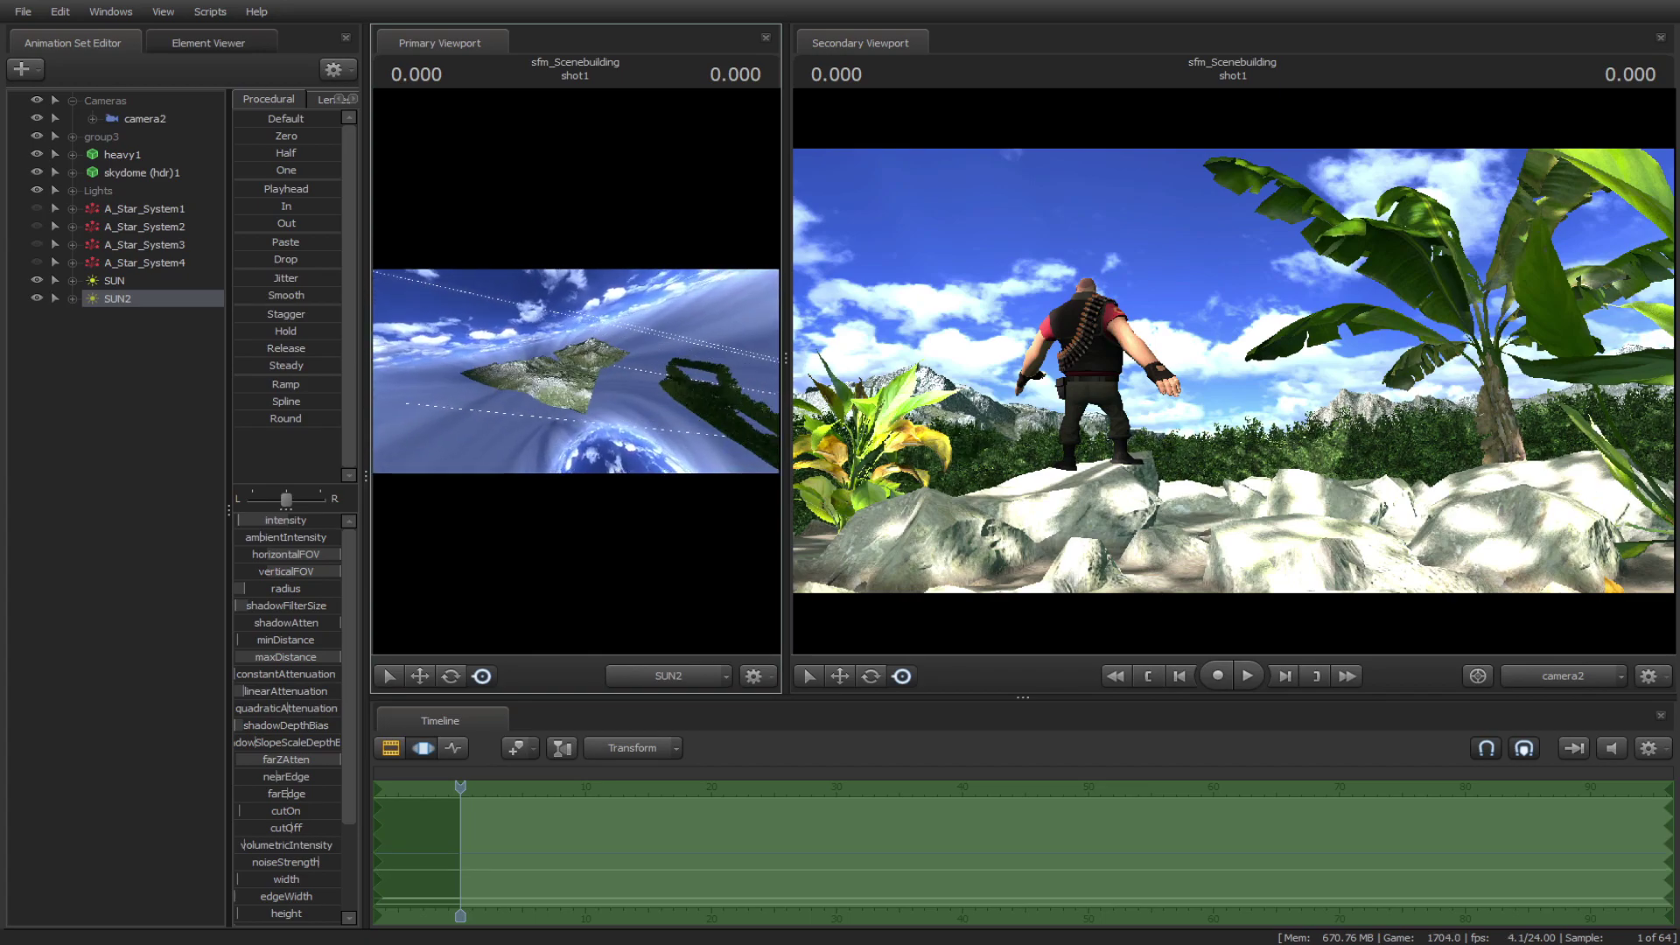
# Paste two more SUN light copies, SUN3 and SUN4, and position them to cover the tree line and background.
pyautogui.rightClick(154, 313)
pyautogui.click(184, 409)
pyautogui.rightClick(74, 343)
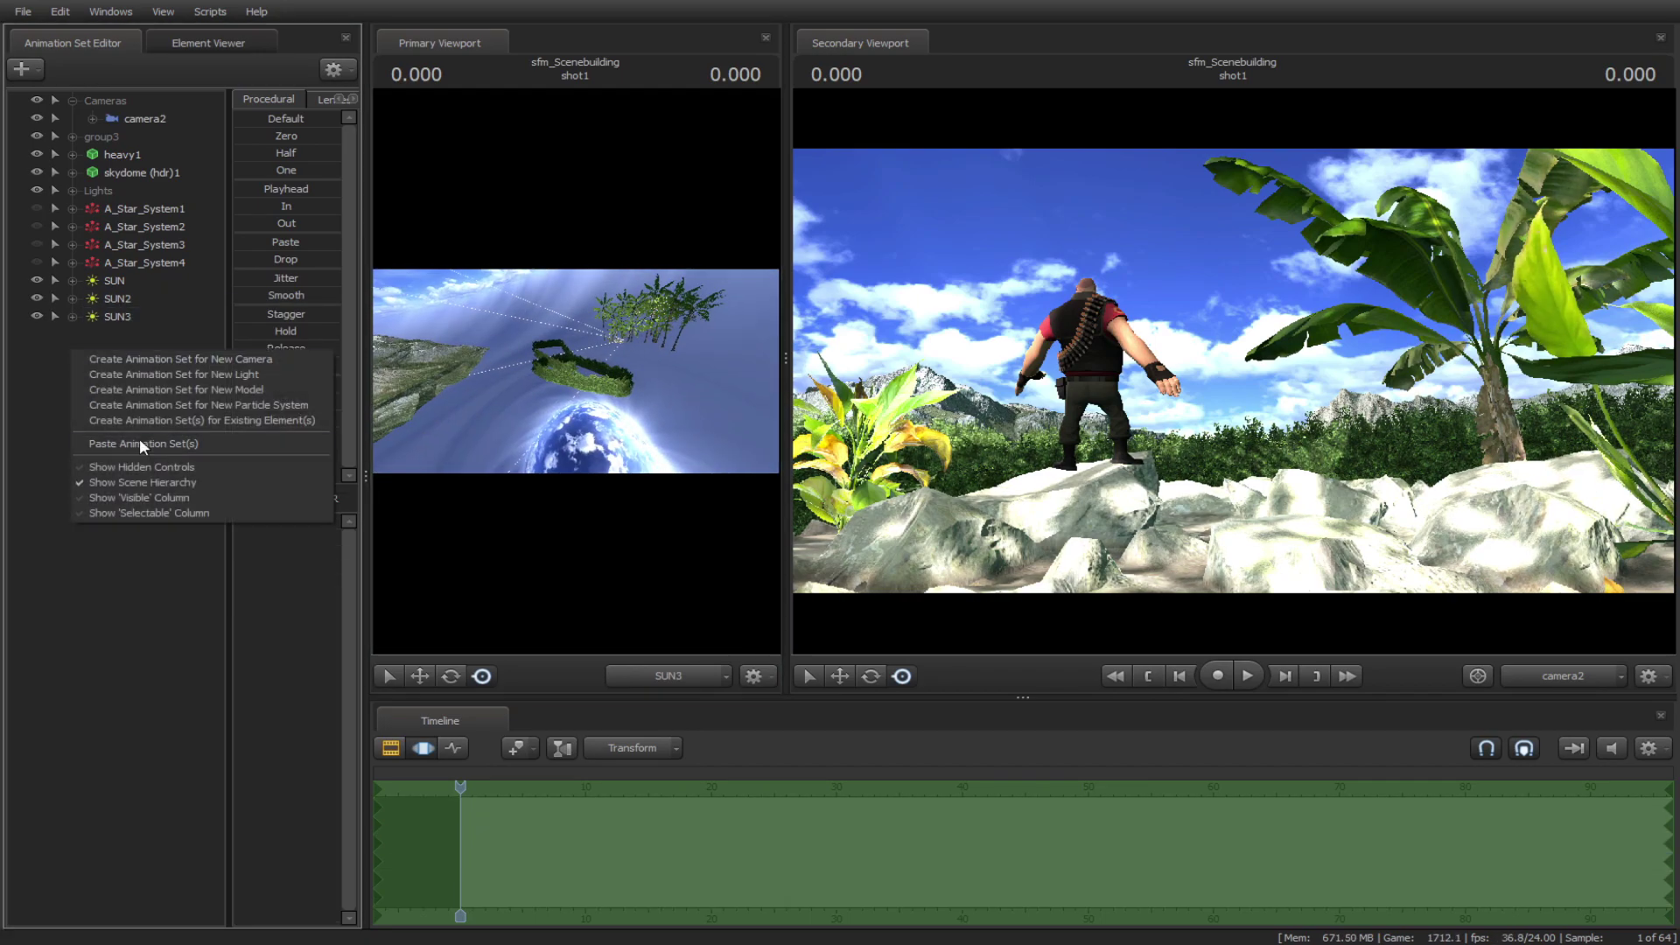
pyautogui.click(170, 362)
pyautogui.moveTo(569, 376); pyautogui.dragTo(542, 375)
pyautogui.click(123, 317)
pyautogui.click(117, 334)
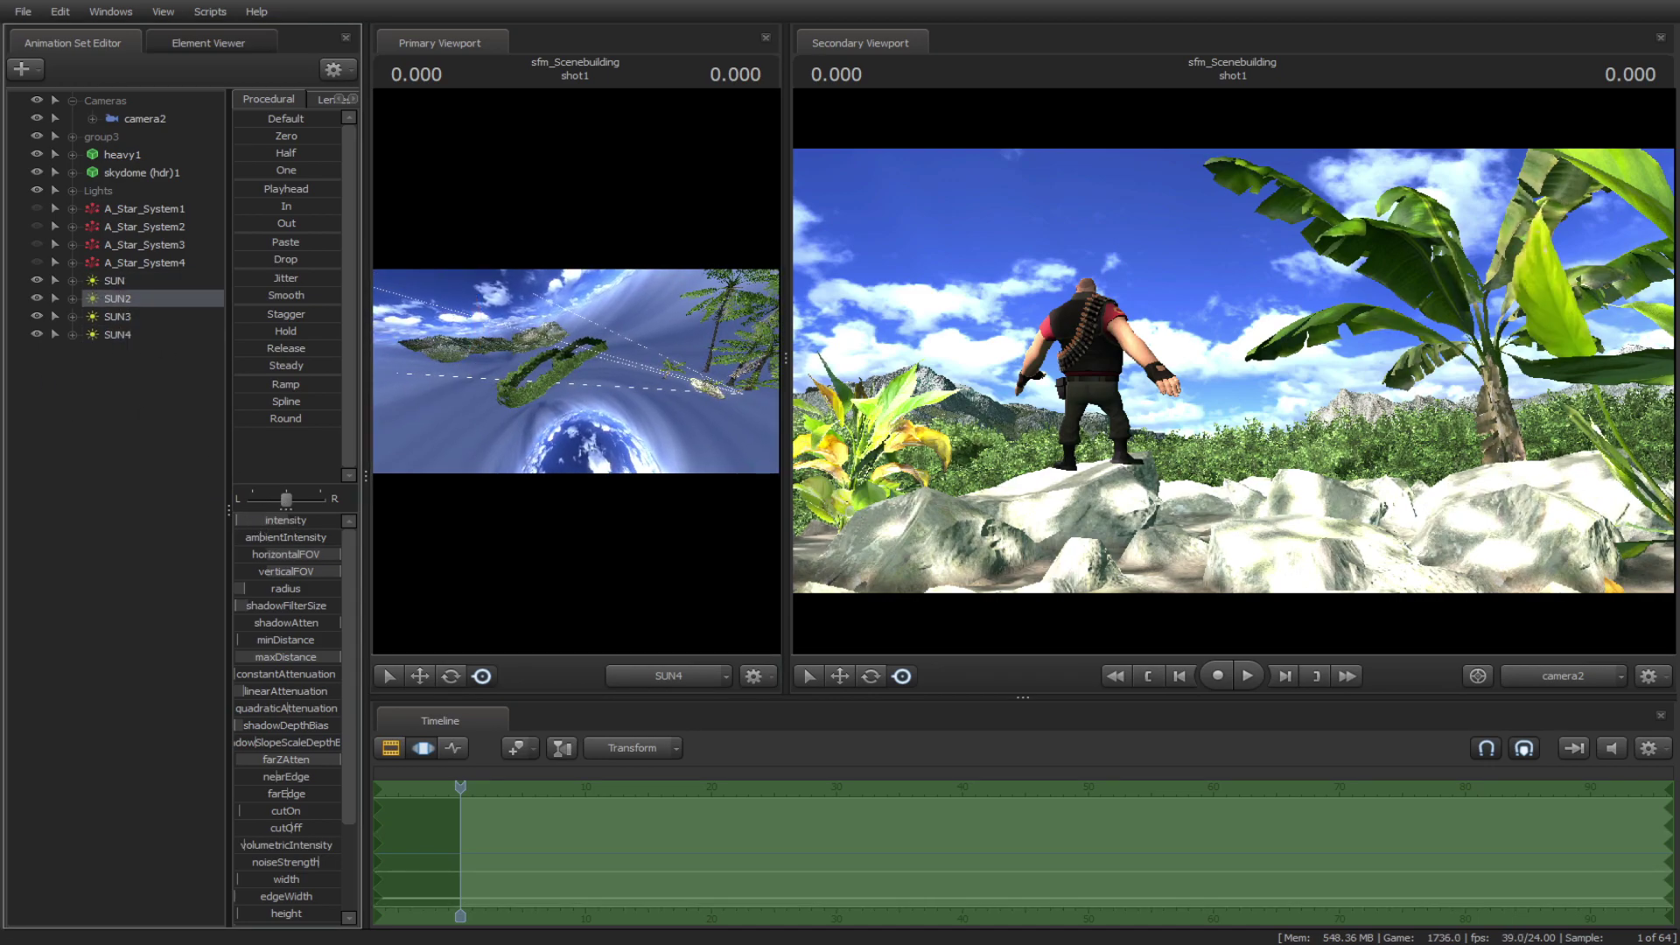
pyautogui.click(205, 497)
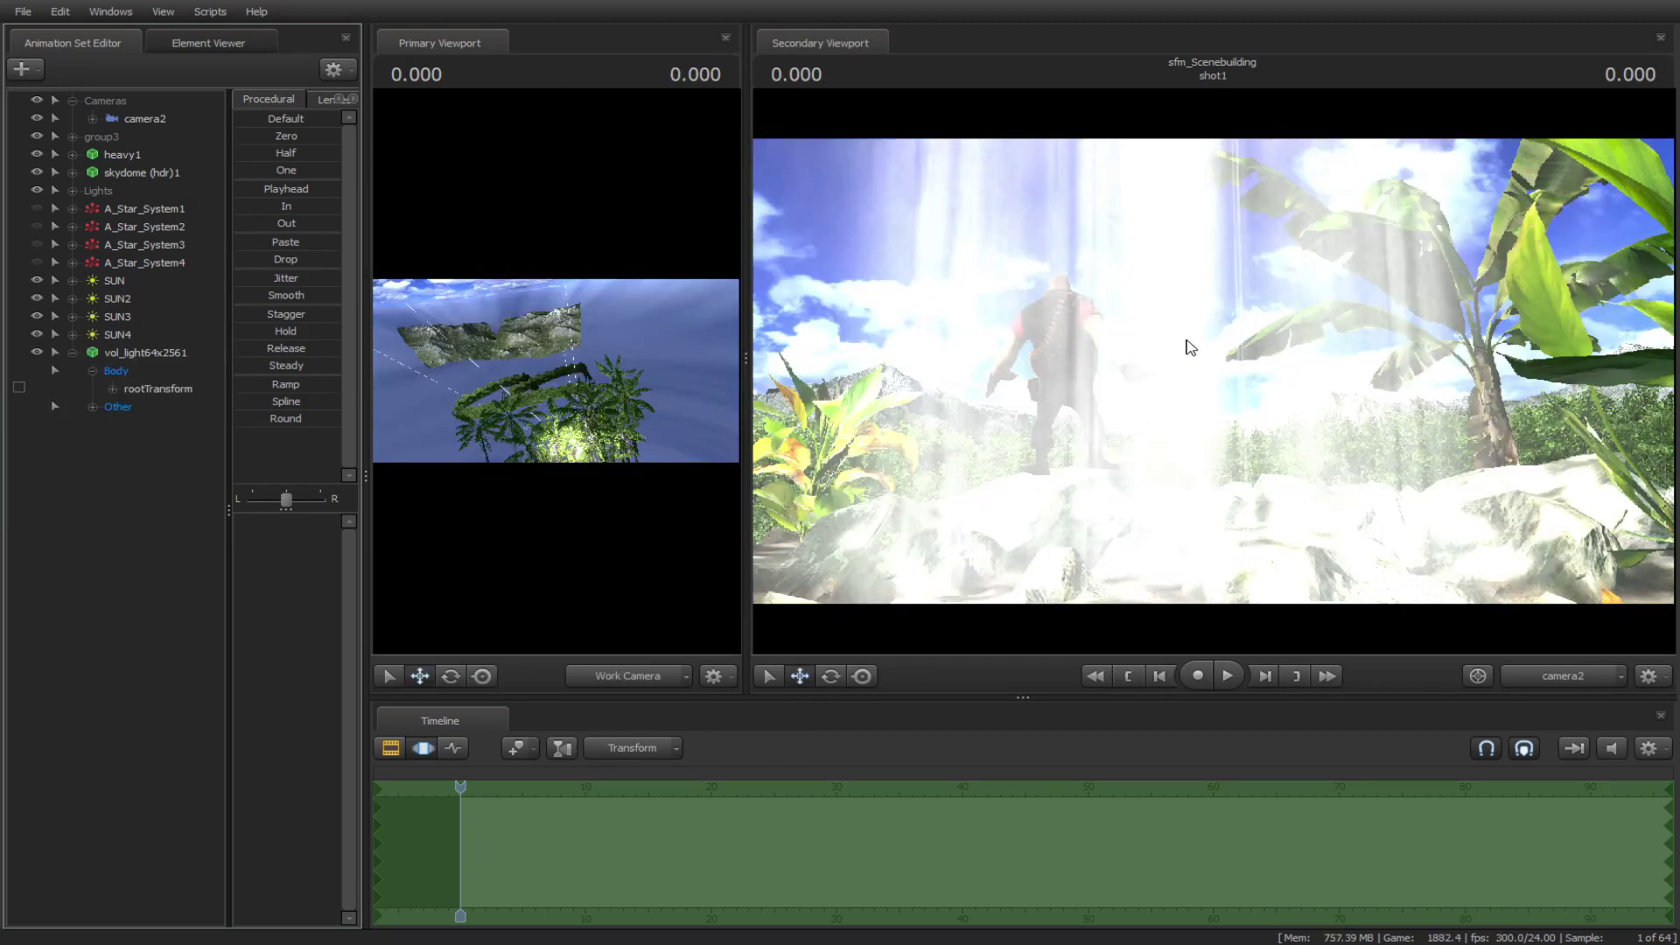
# Add a scale control to the rootTransform of the vol_light64x2561 model.
pyautogui.click(132, 371)
pyautogui.rightClick(150, 391)
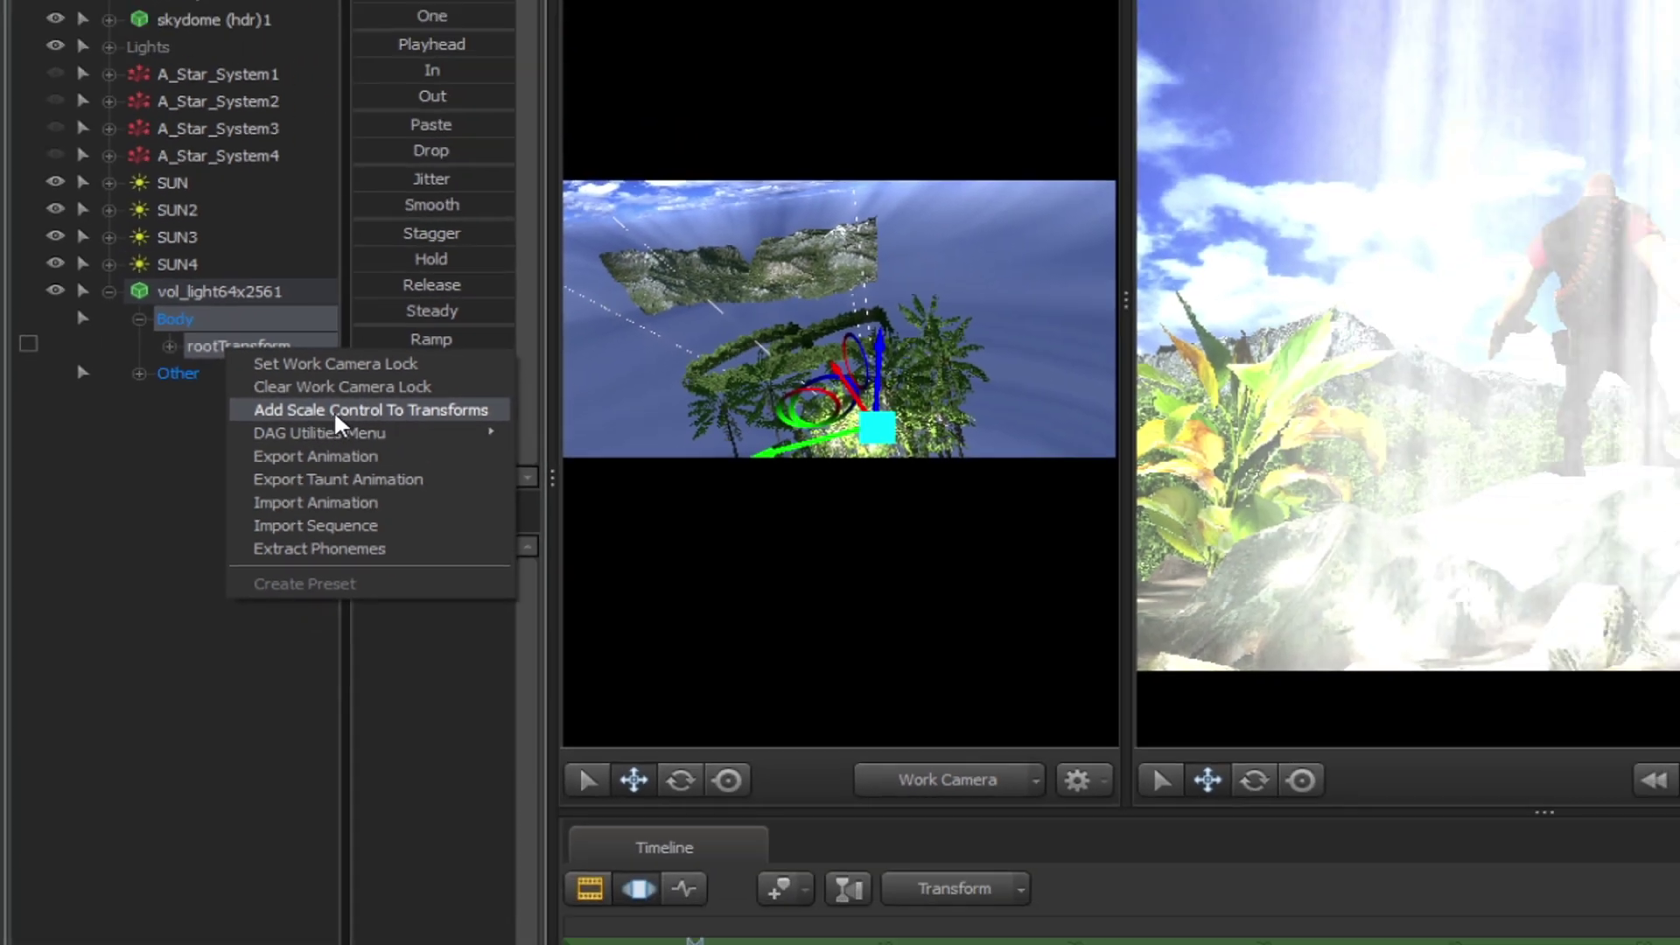
pyautogui.click(336, 413)
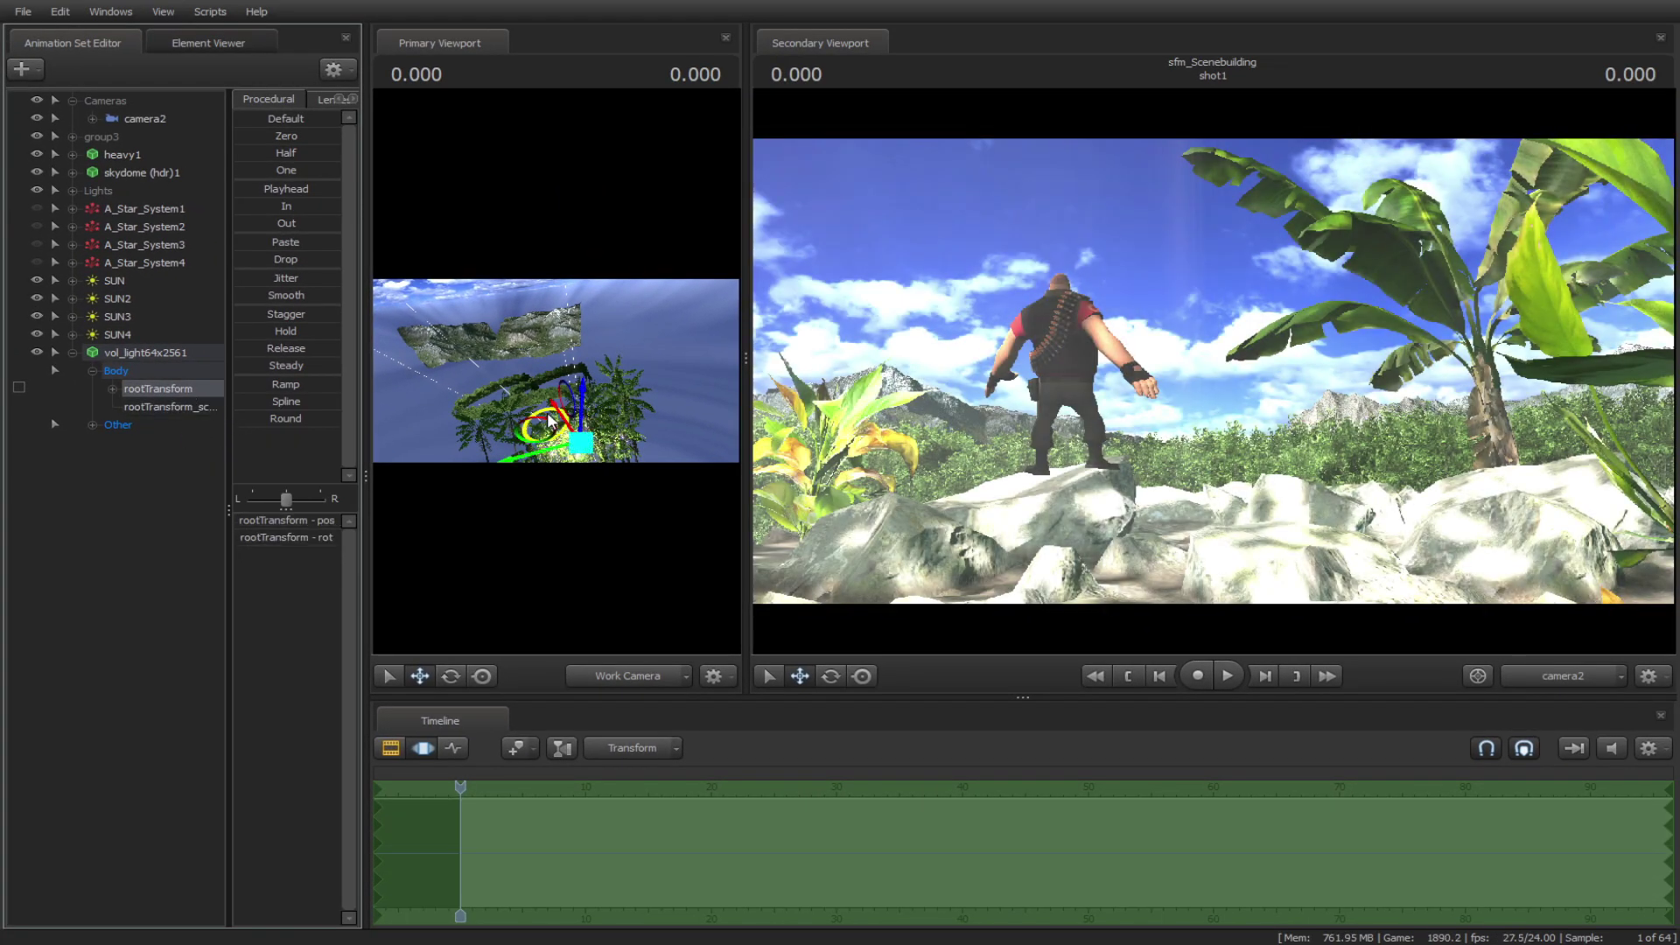
# Position the volumetric light model so its rays fall over the mountains and tree line.
pyautogui.moveTo(535, 374)
pyautogui.mouseDown()
pyautogui.moveTo(548, 311)
pyautogui.moveTo(514, 349)
pyautogui.moveTo(534, 368)
pyautogui.mouseUp()
pyautogui.click(482, 676)
pyautogui.click(422, 678)
pyautogui.moveTo(554, 312); pyautogui.dragTo(450, 218)
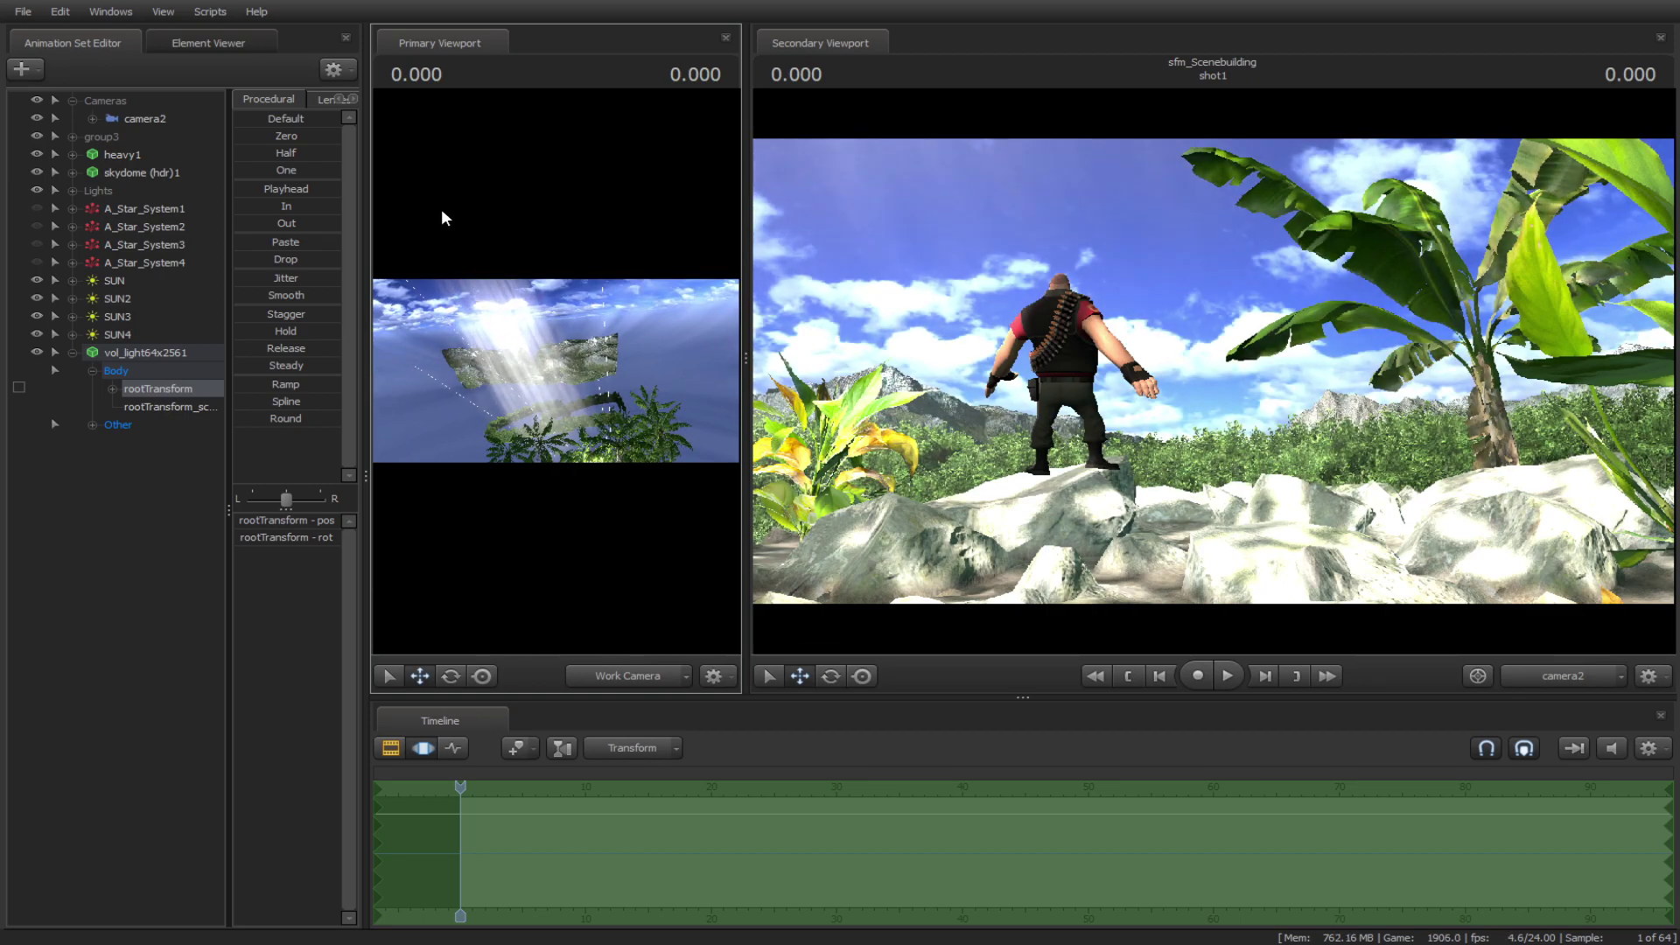
# Add override materials to the vol_light64x2561 model.
pyautogui.click(106, 474)
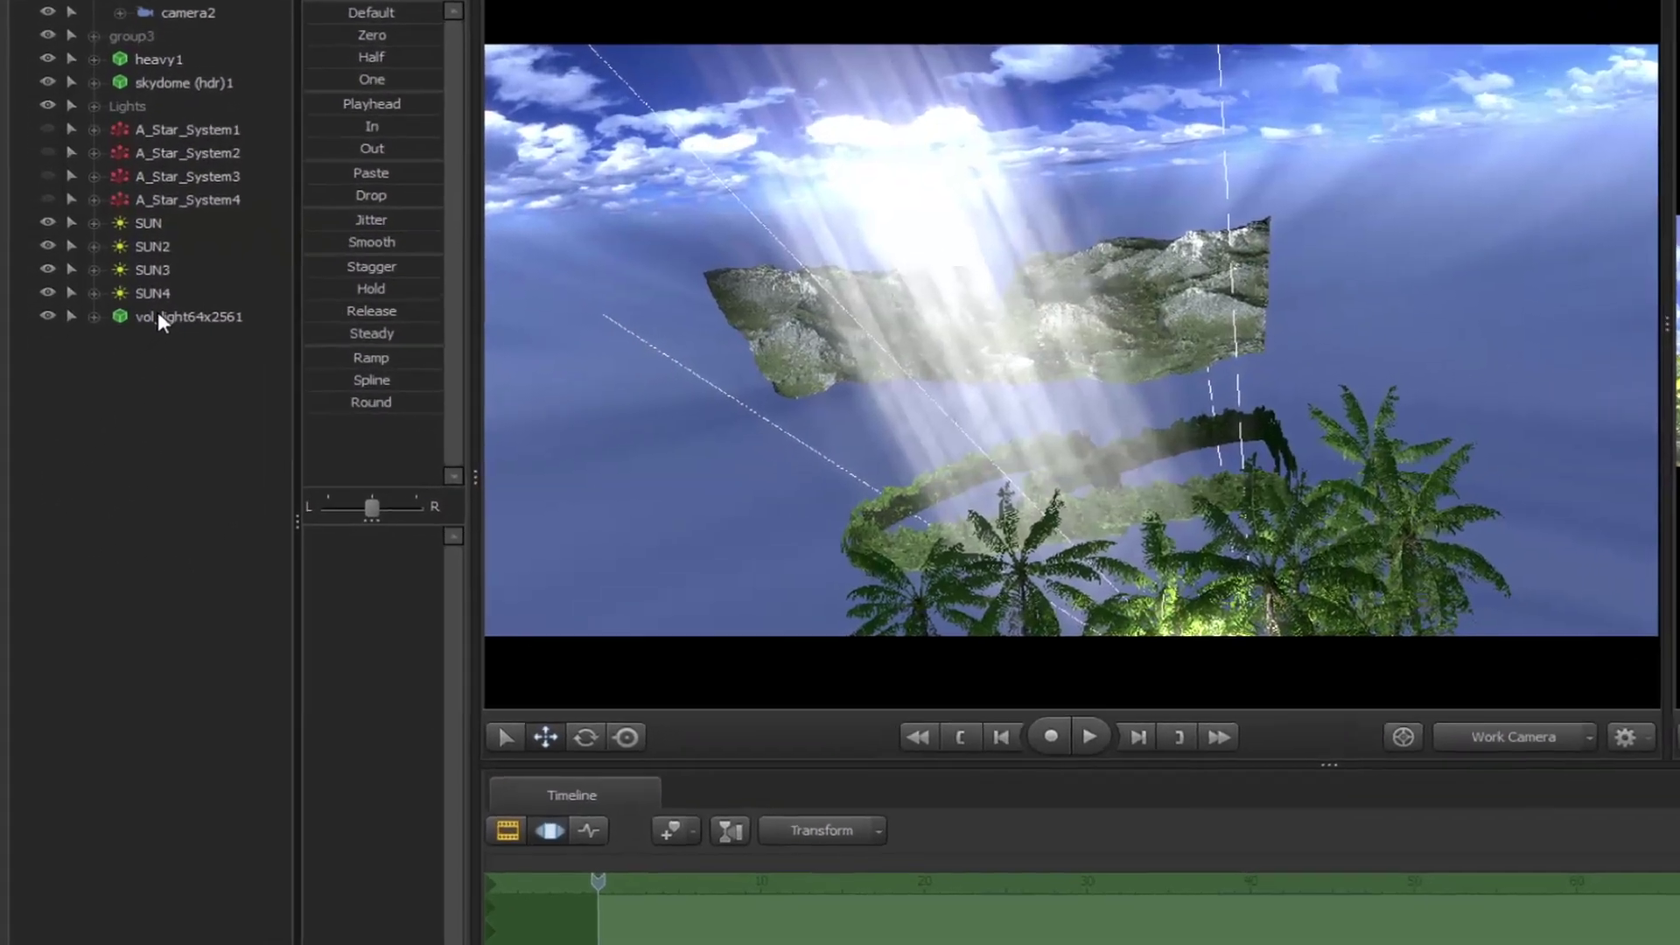
pyautogui.rightClick(122, 354)
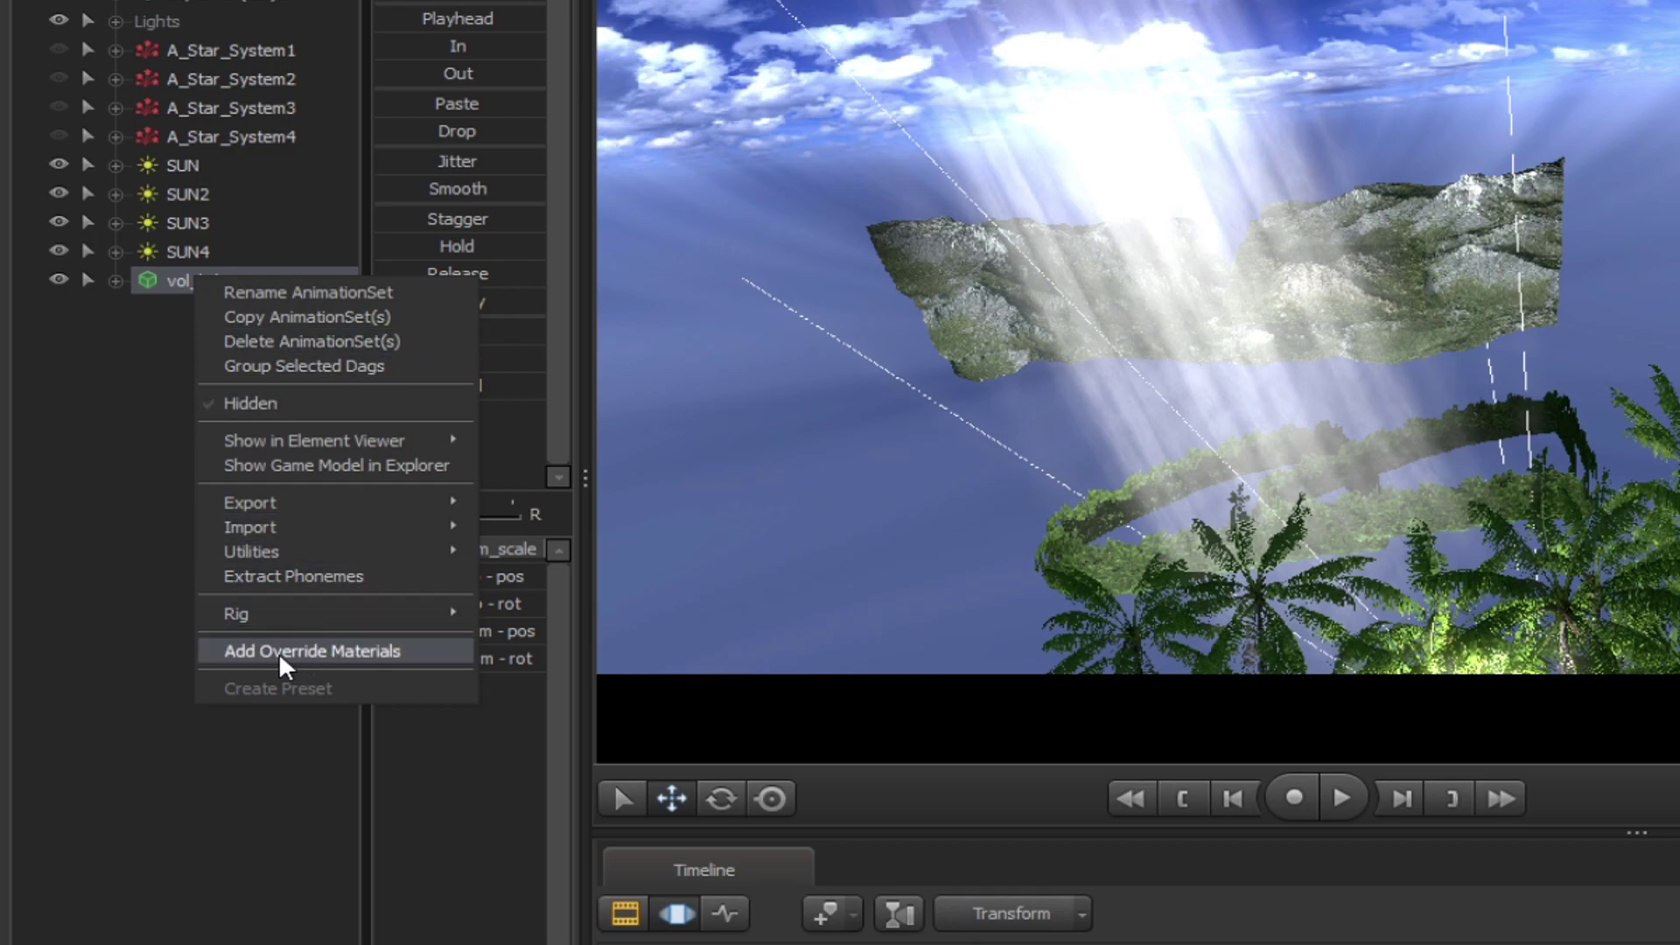
pyautogui.click(305, 652)
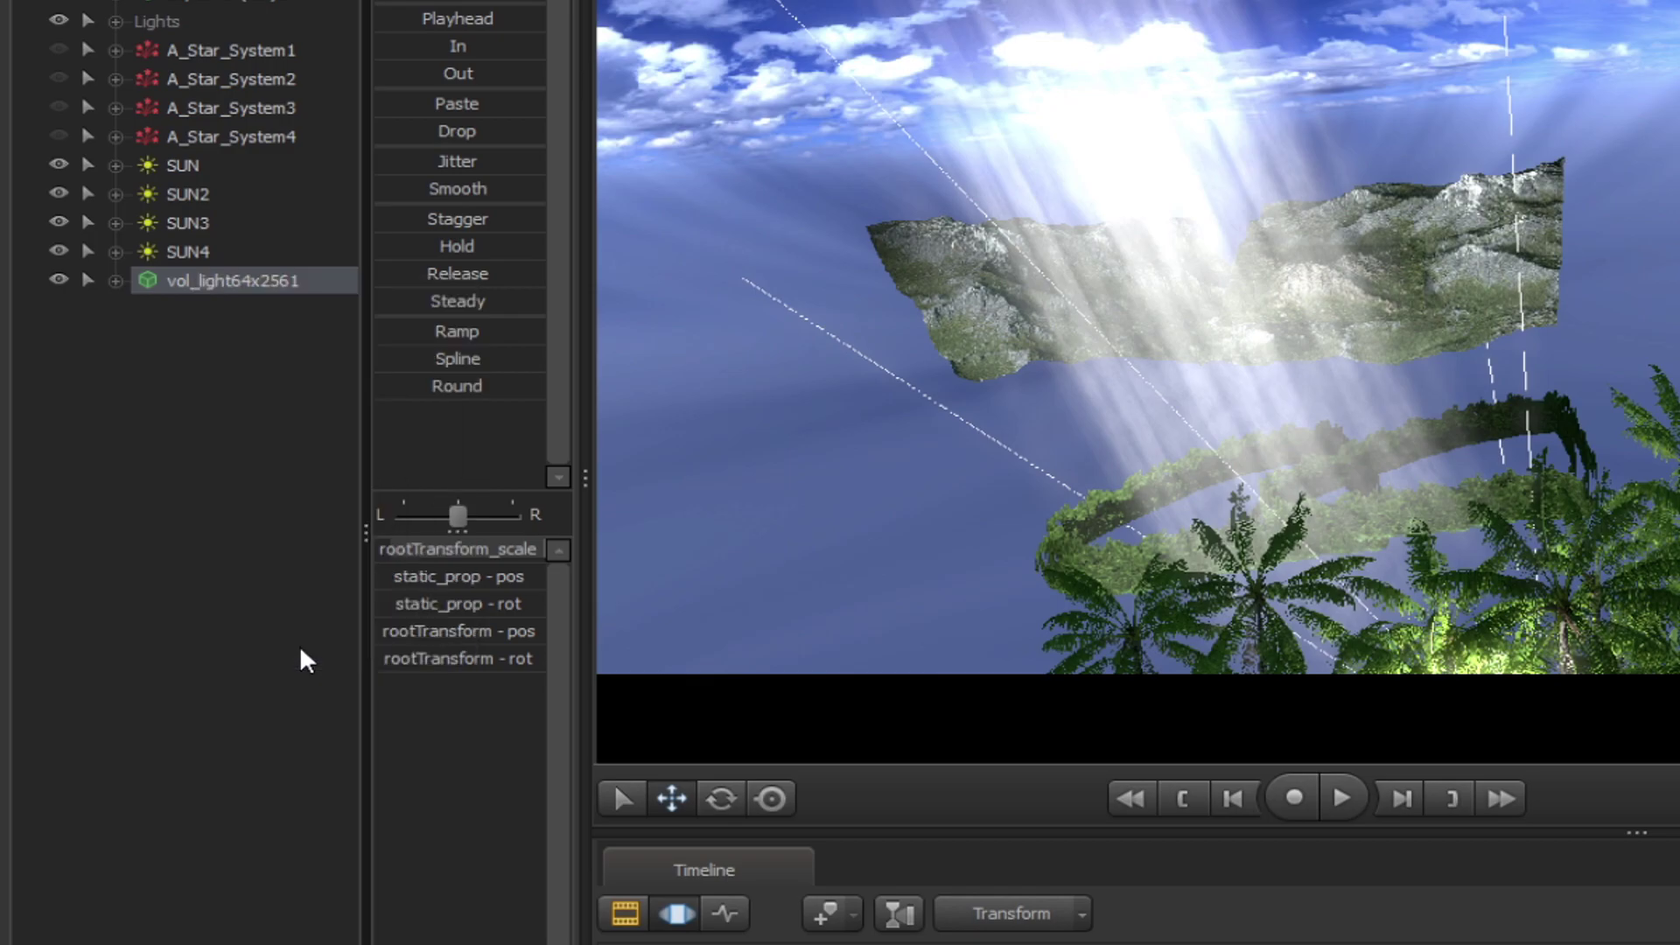
# Show the model element of vol_light64x2561 in the Element Viewer and select vol_lightmask02 under its materials.
pyautogui.rightClick(207, 285)
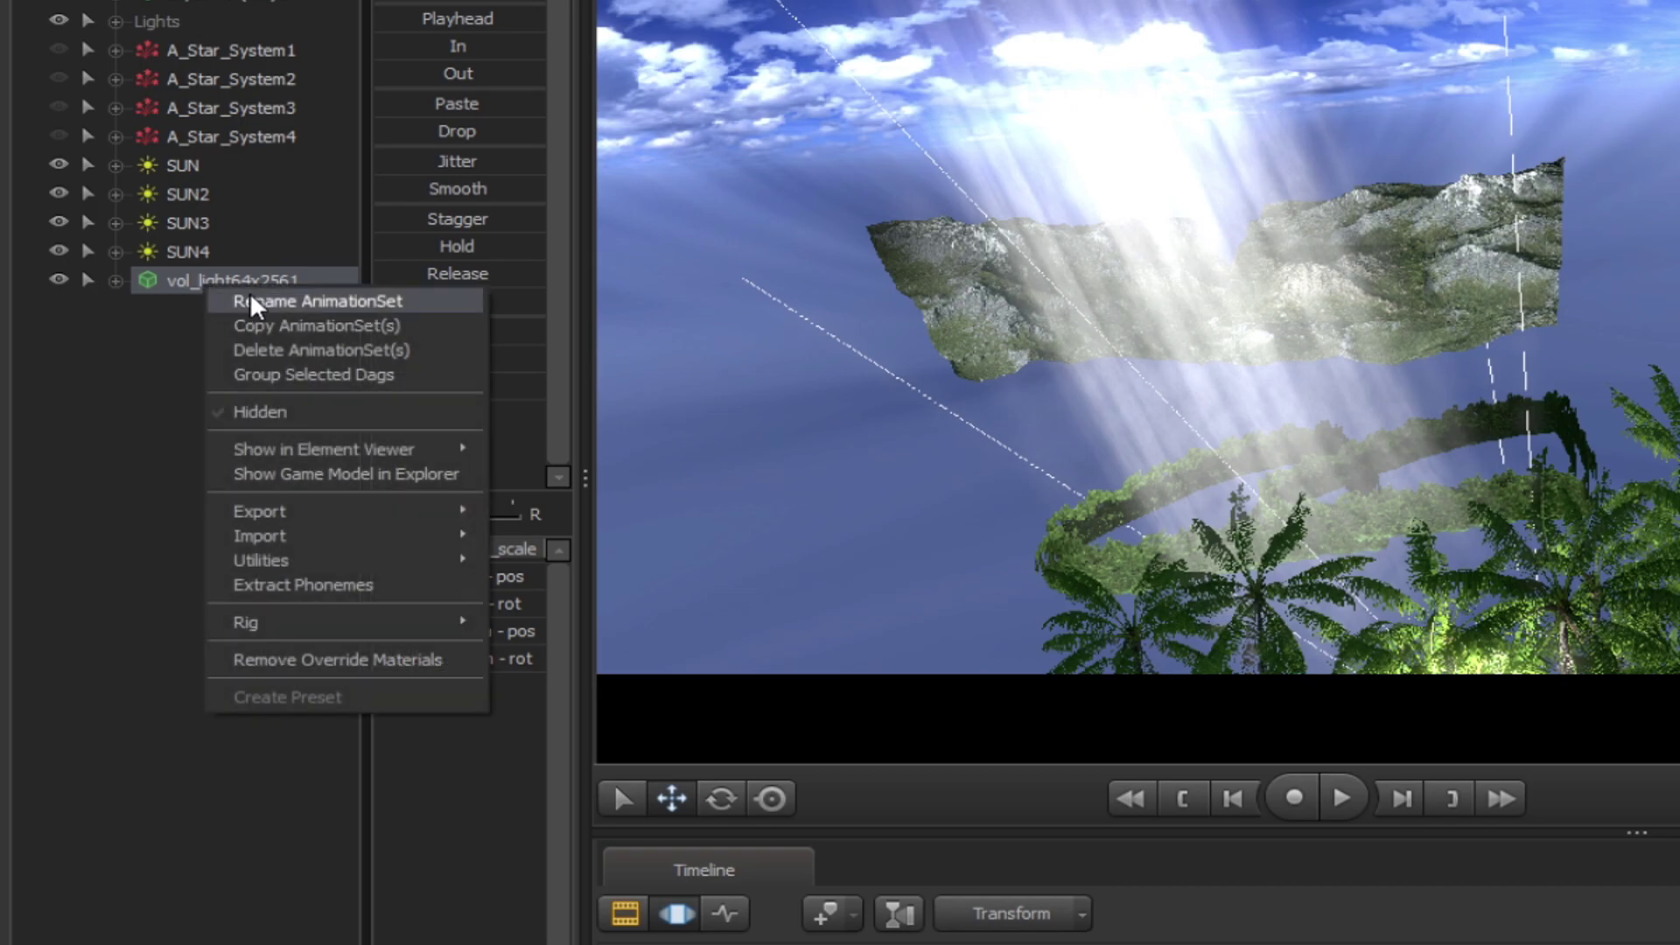
pyautogui.moveTo(369, 453)
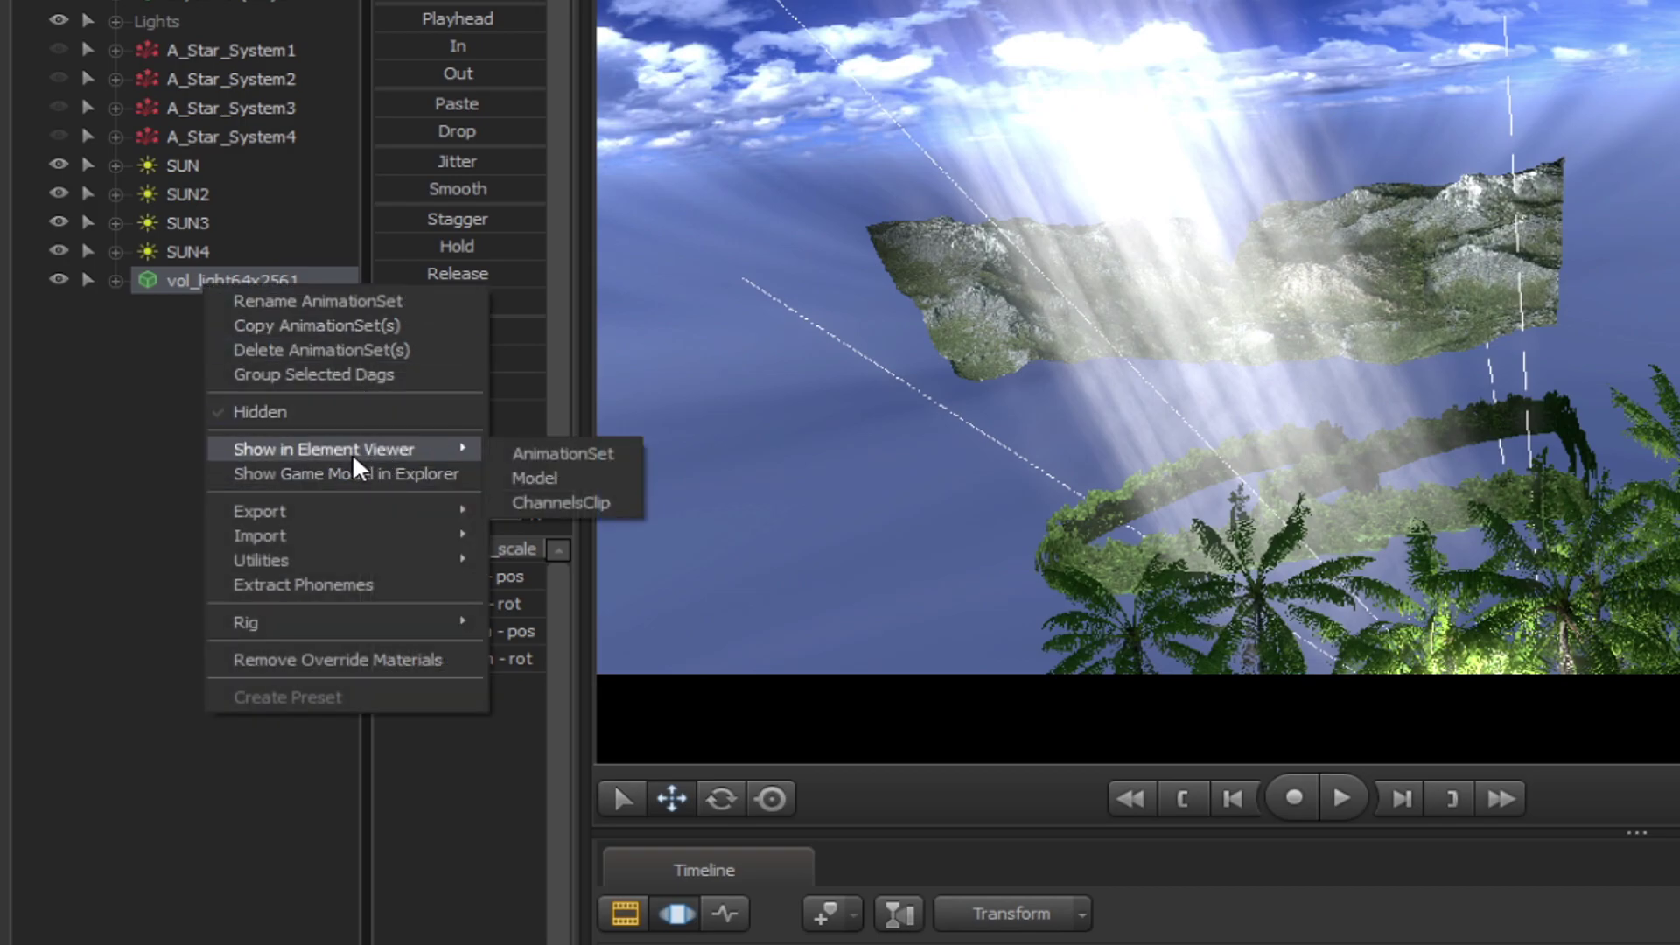
pyautogui.click(529, 481)
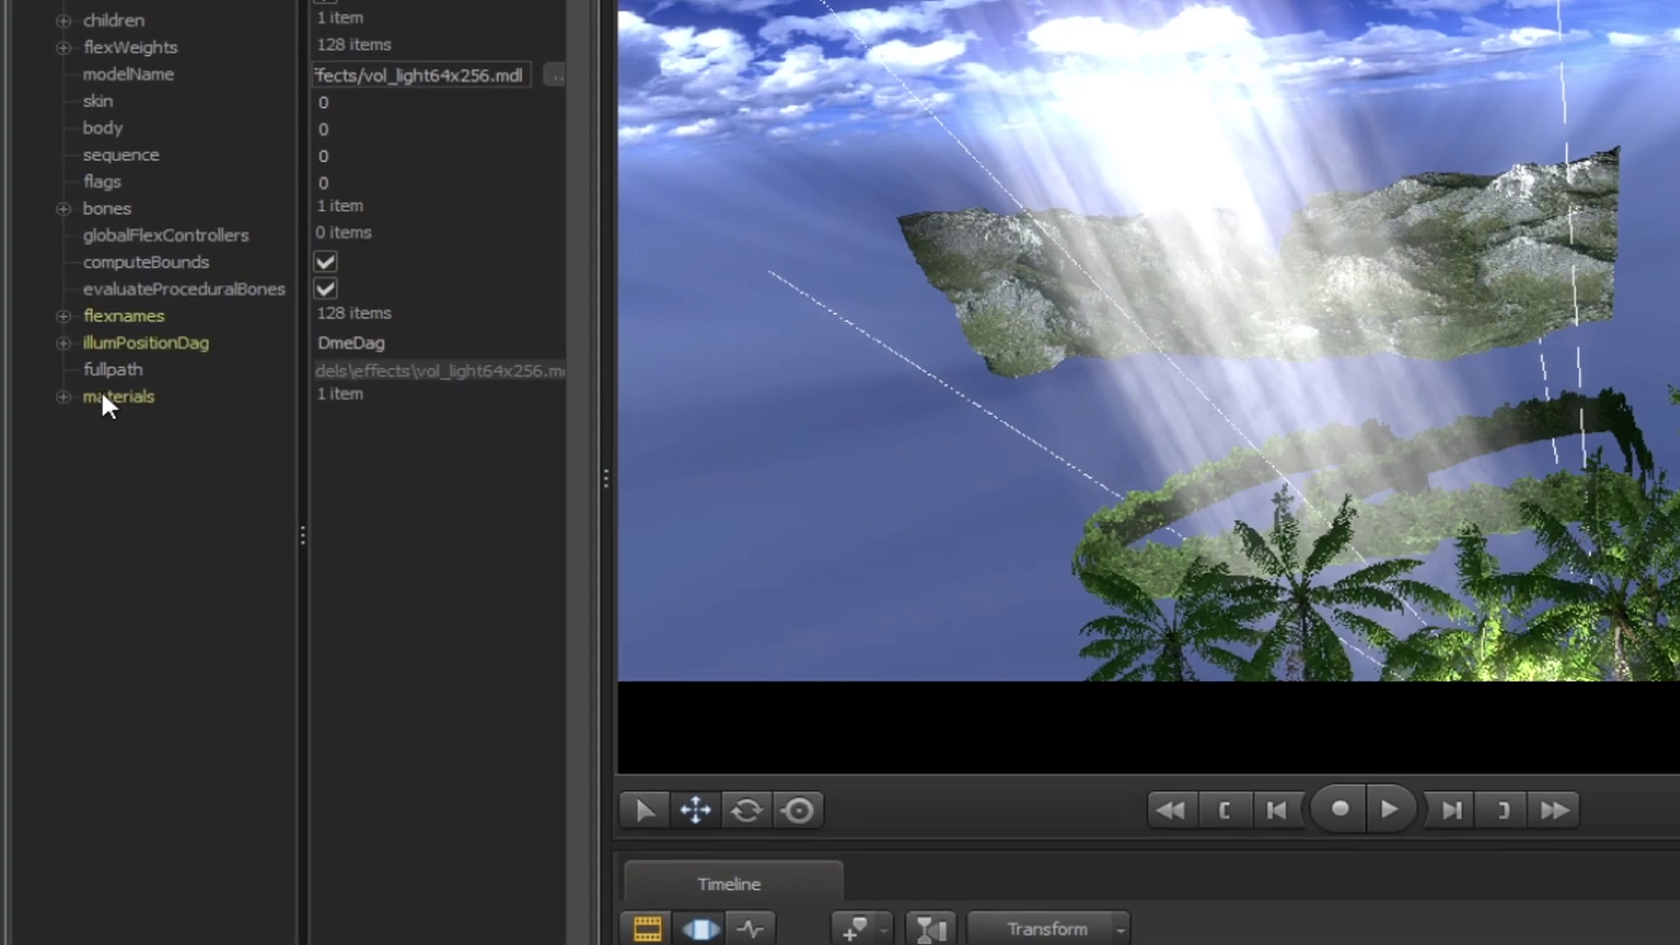
pyautogui.doubleClick(101, 399)
pyautogui.click(176, 416)
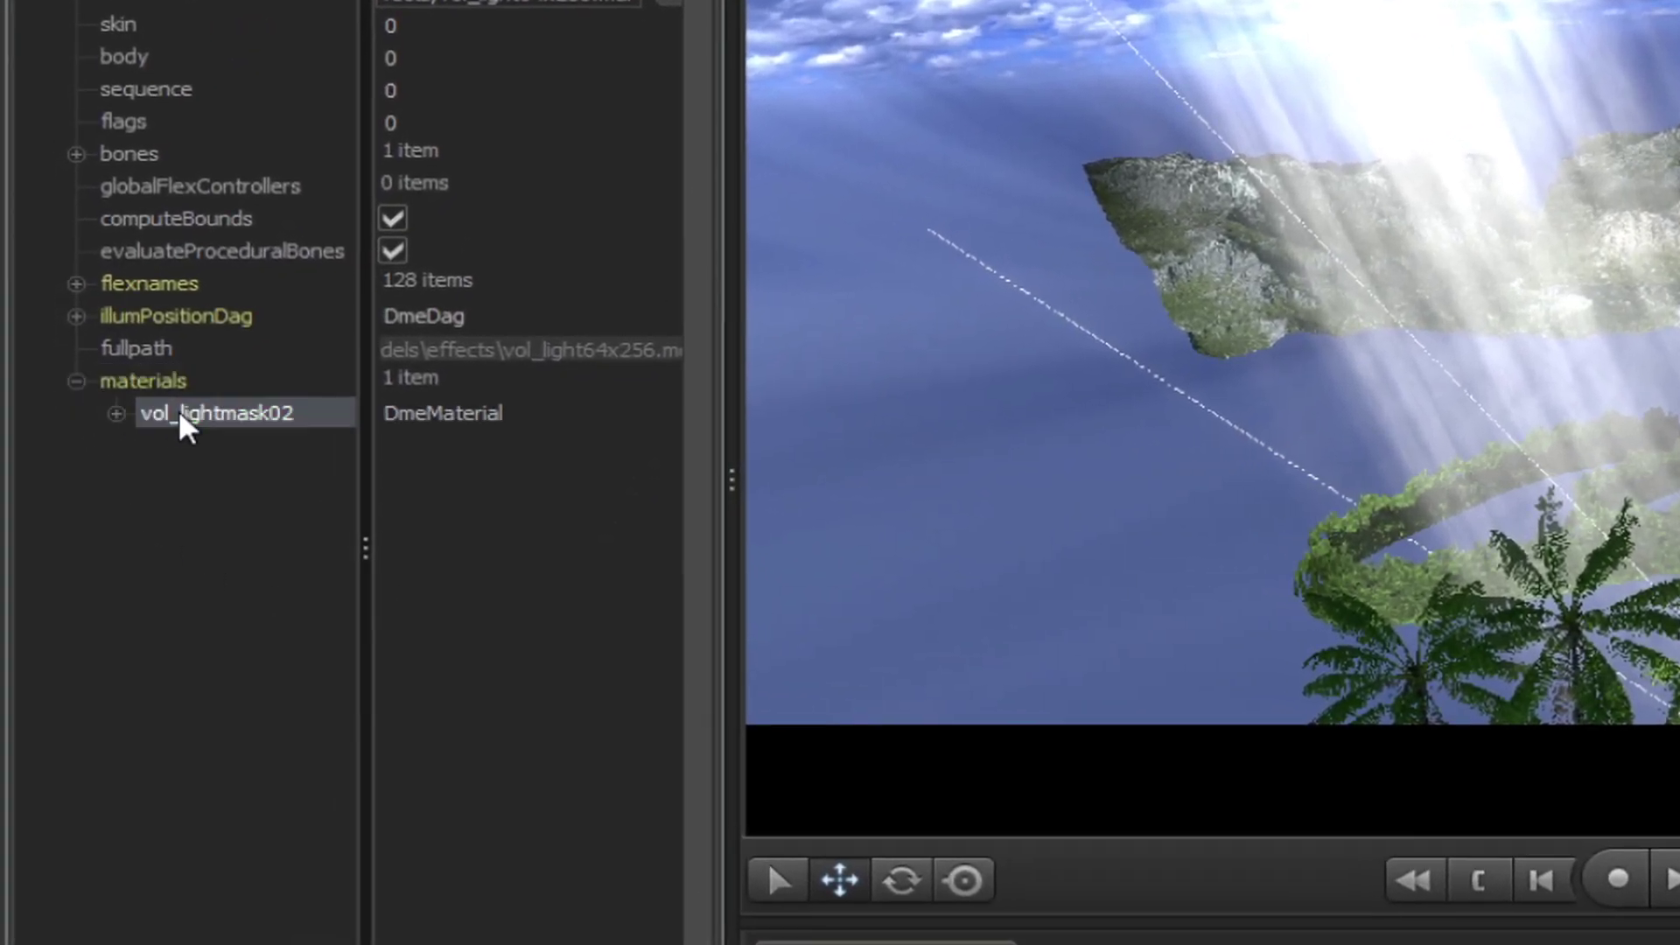
# Add a float attribute named $alpha to the vol_lightmask02 material and expand the material's attributes.
pyautogui.rightClick(176, 416)
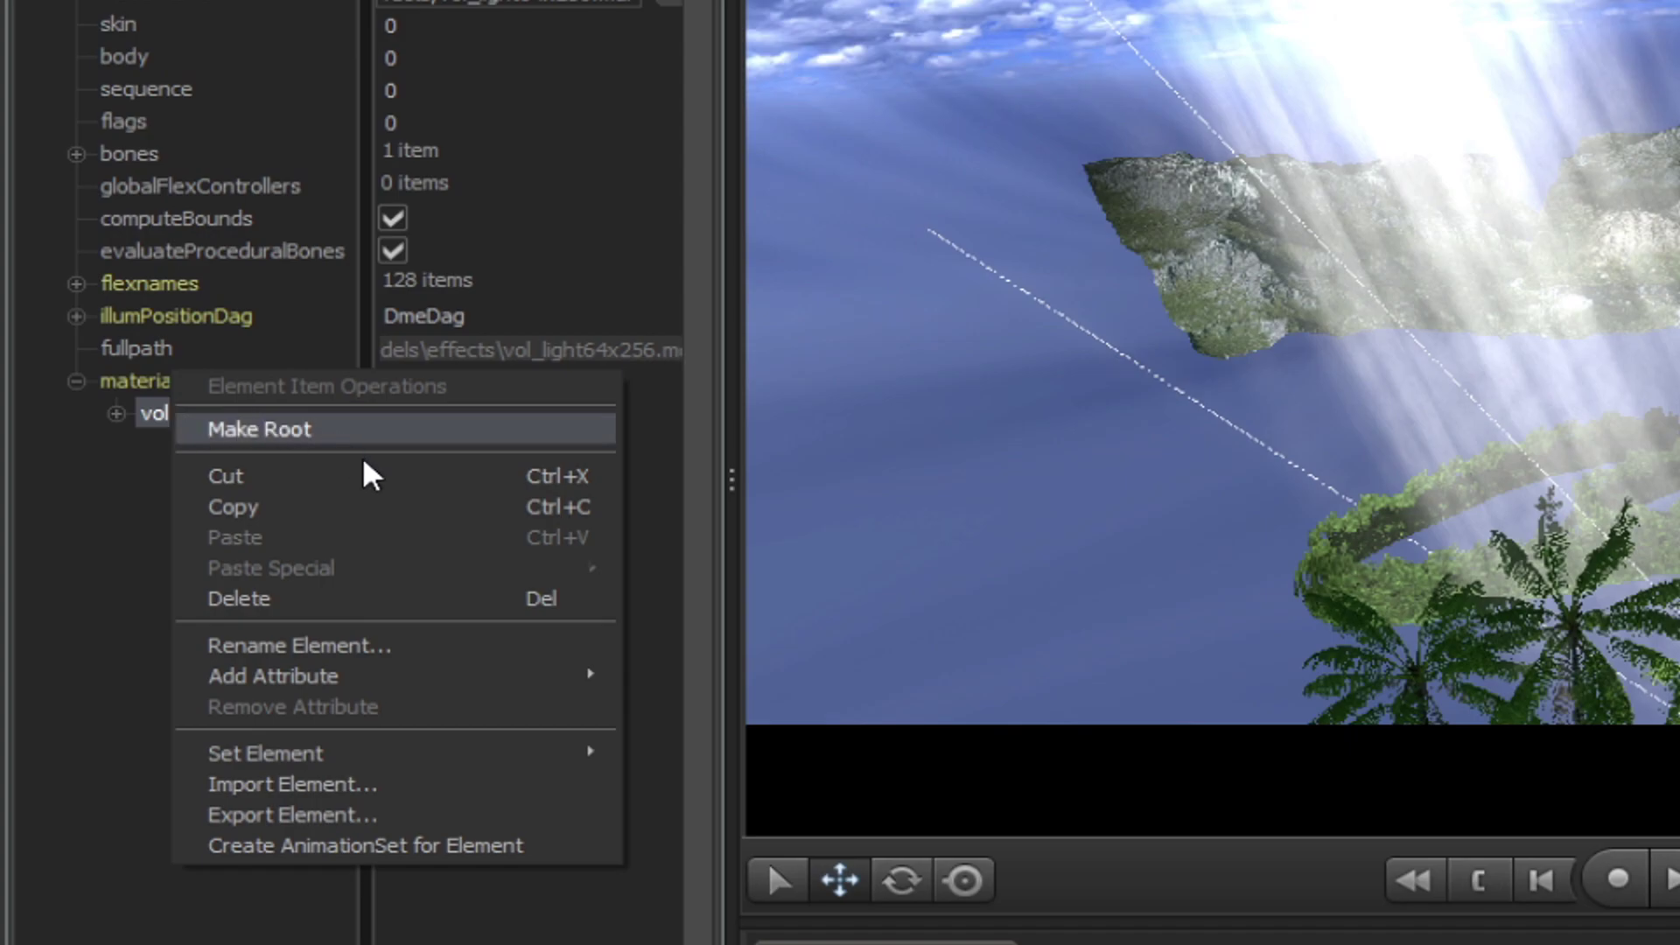
pyautogui.moveTo(479, 681)
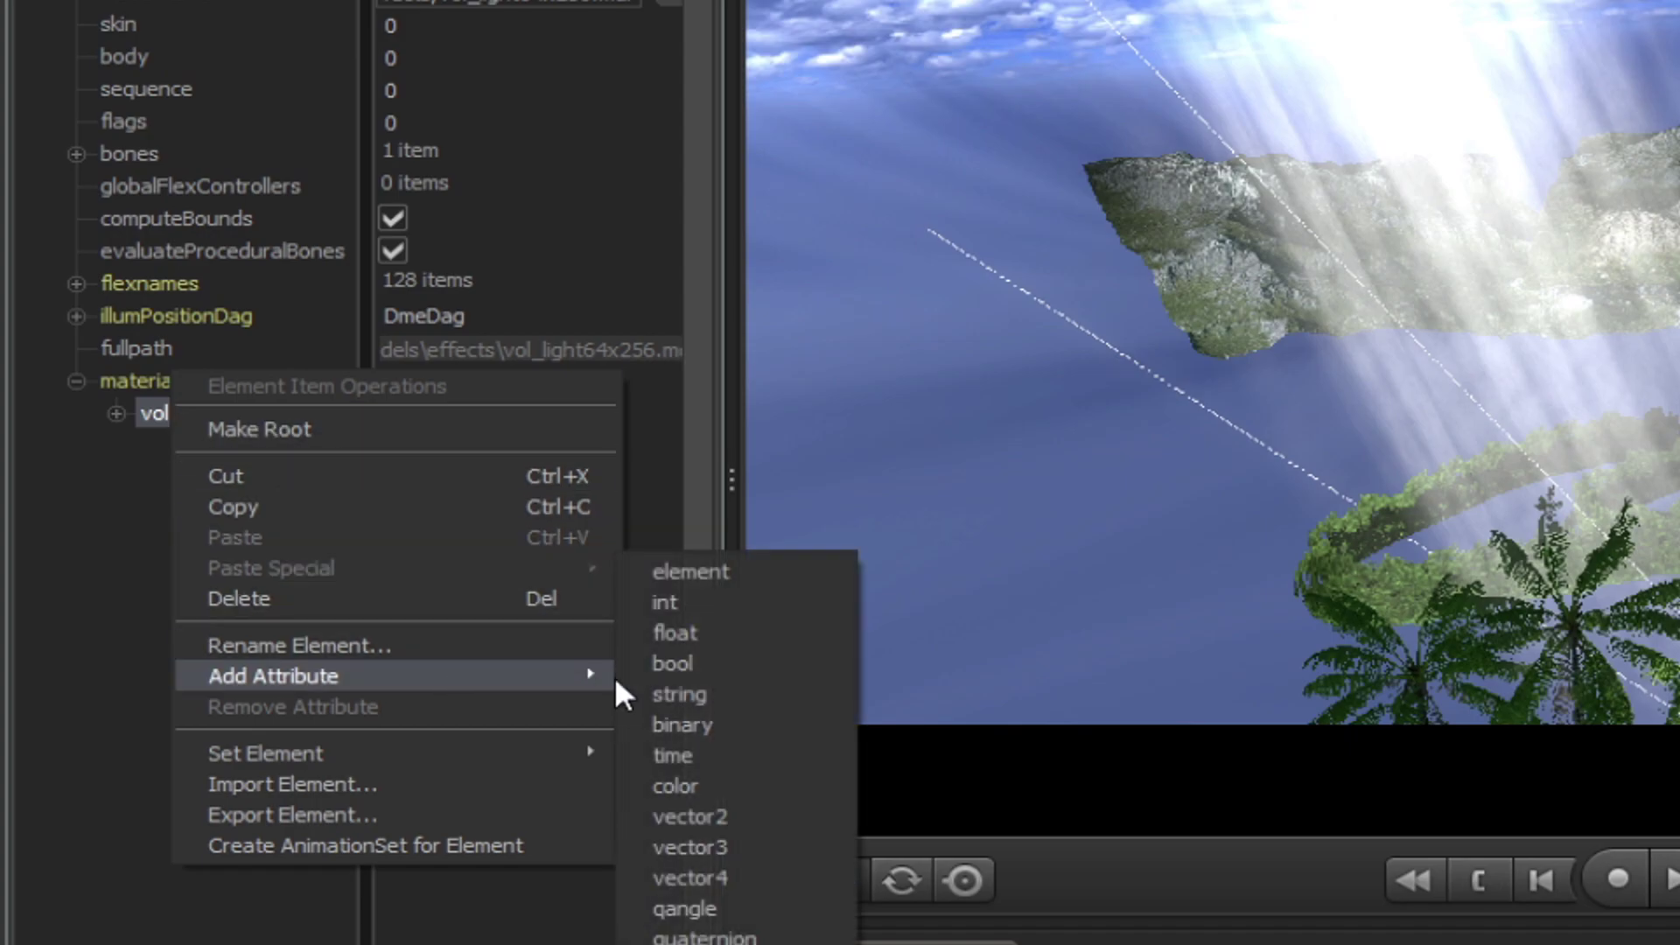
pyautogui.click(711, 633)
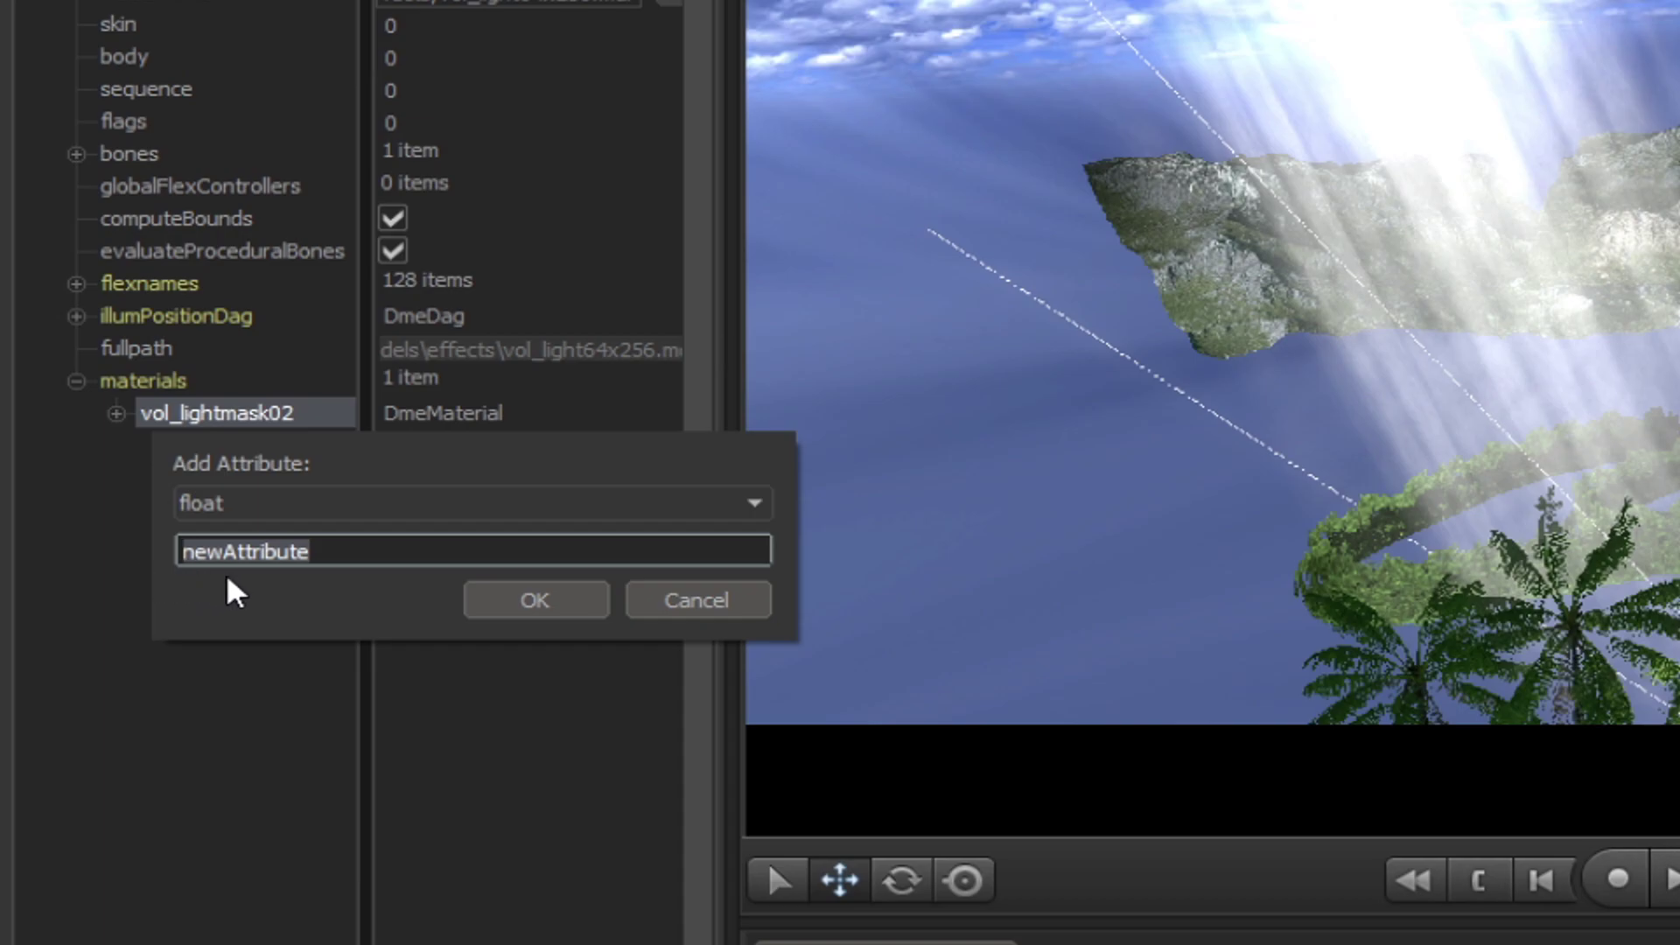
pyautogui.write('$alpha')
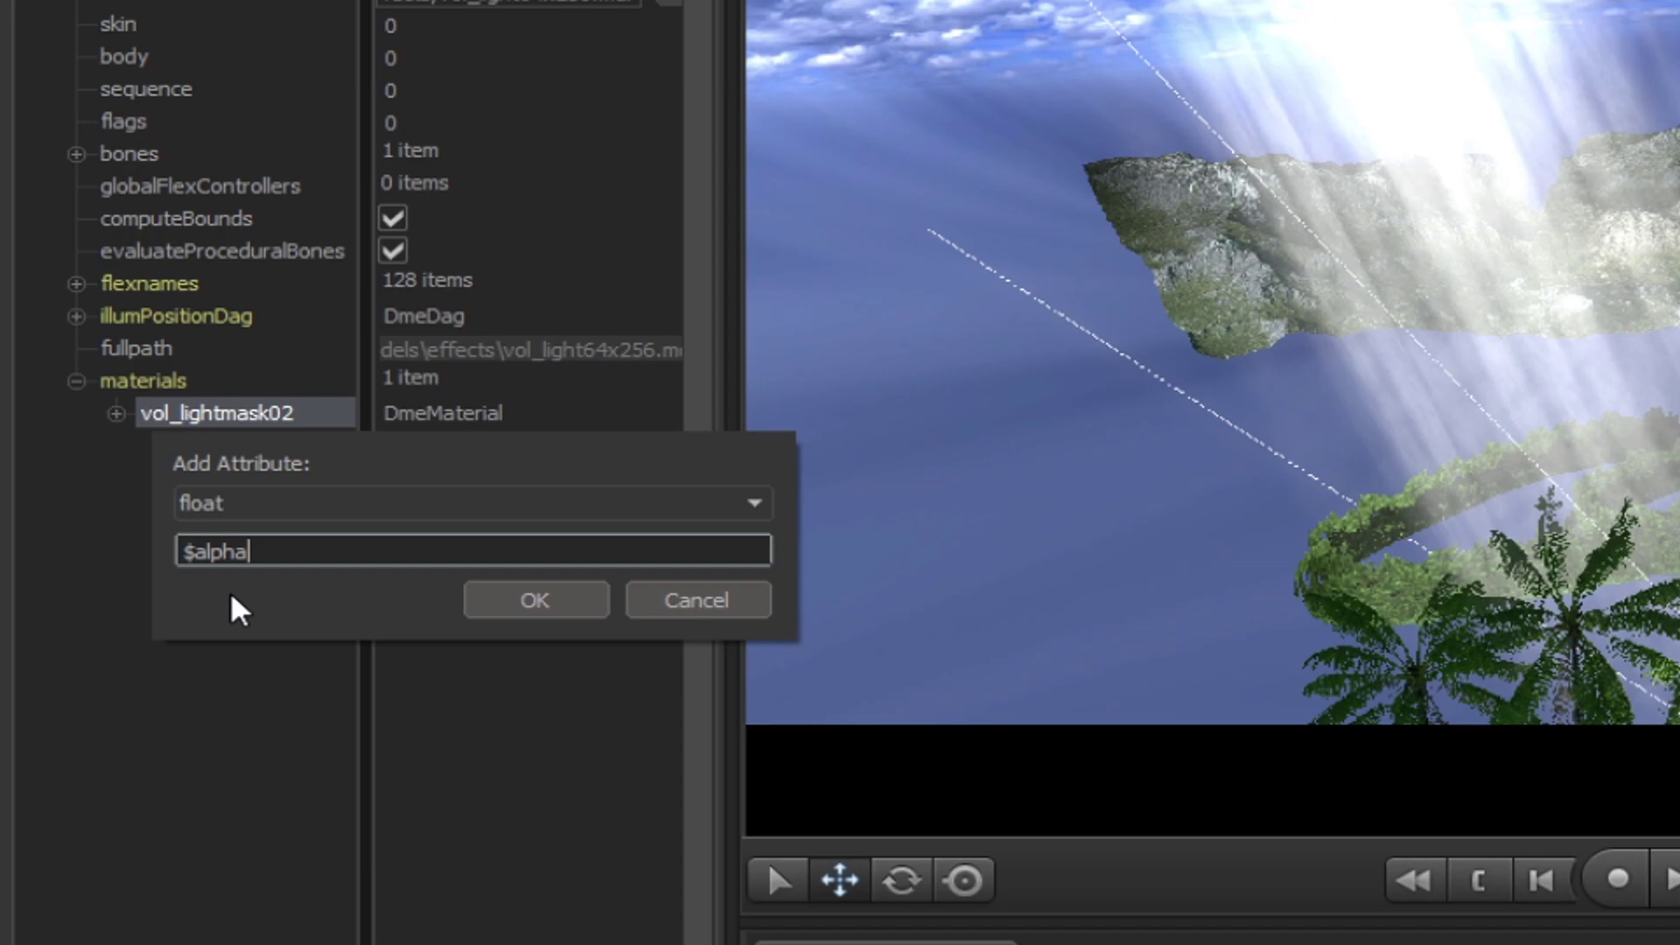
pyautogui.click(517, 610)
pyautogui.click(116, 413)
# Try an $alpha value of 1 on the vol_lightmask02 material.
pyautogui.click(448, 512)
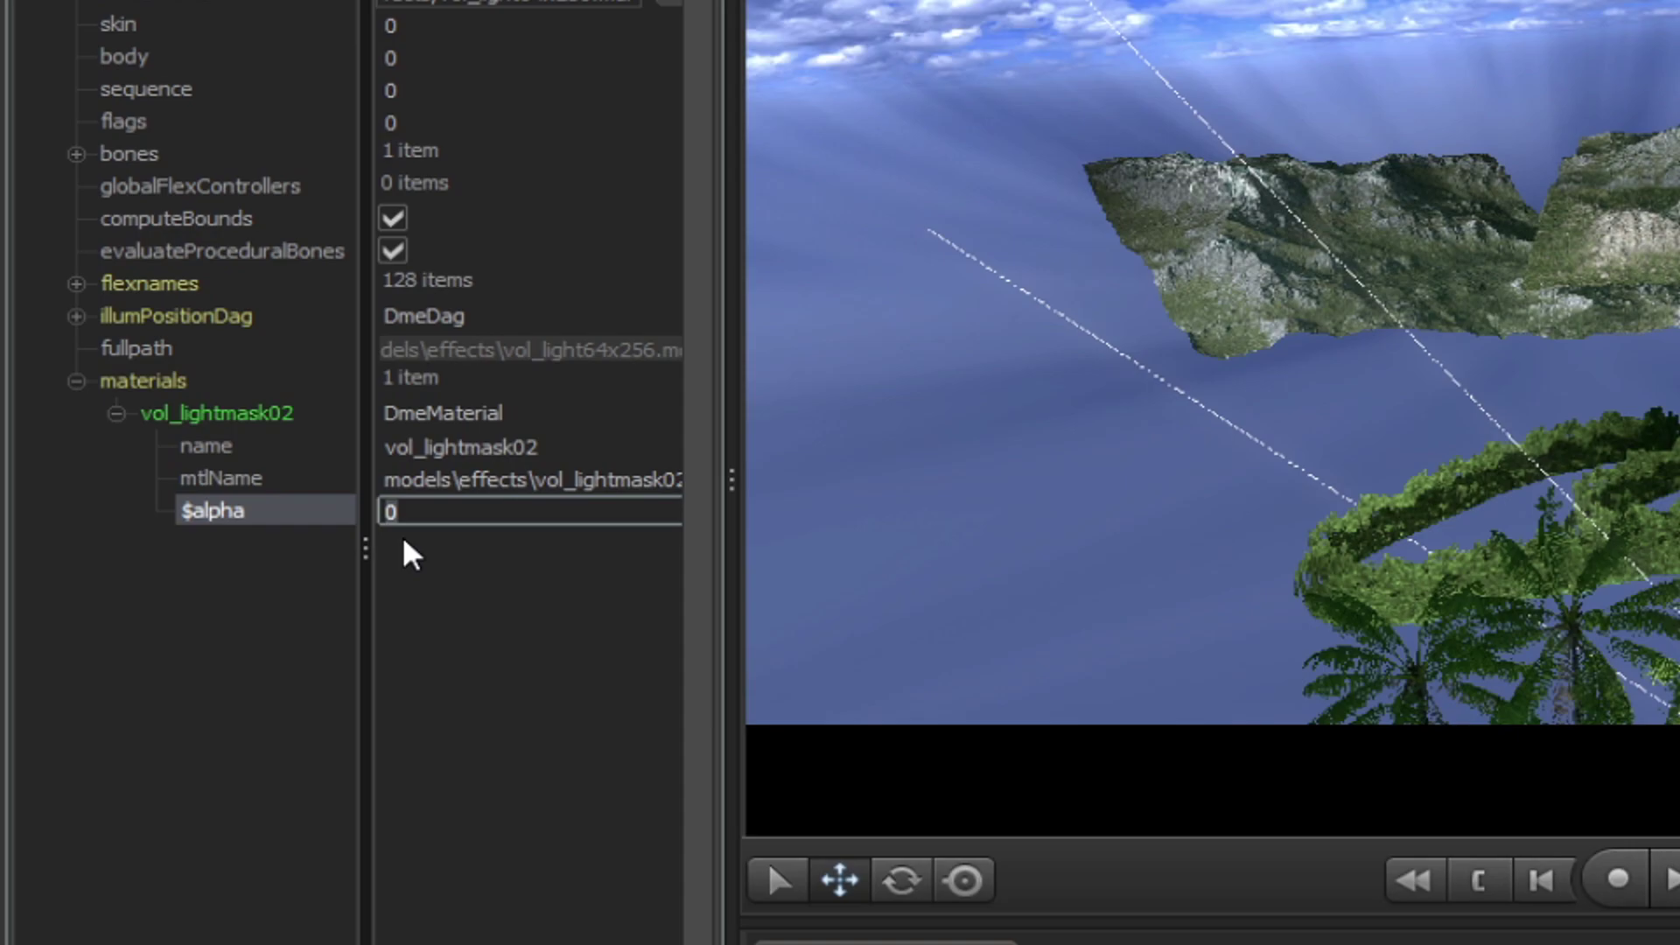
pyautogui.write('1')
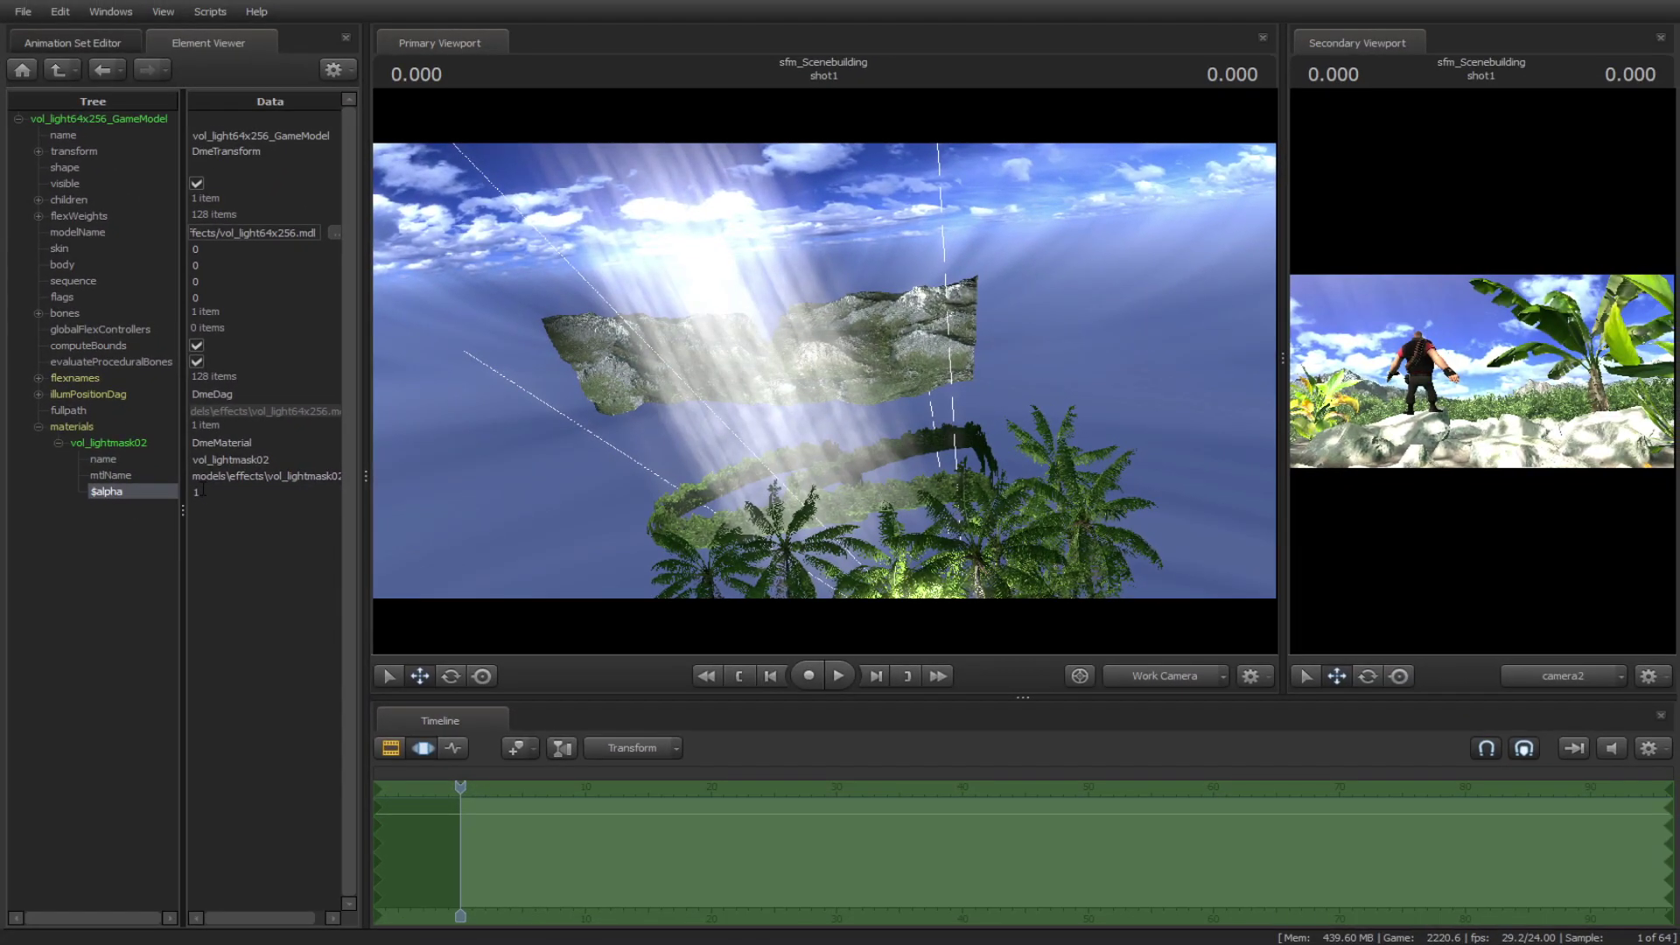
pyautogui.click(203, 490)
pyautogui.press('Return')
# Set the vol_lightmask02 material's $alpha to 0.5 to make the light rays fainter.
pyautogui.click(198, 493)
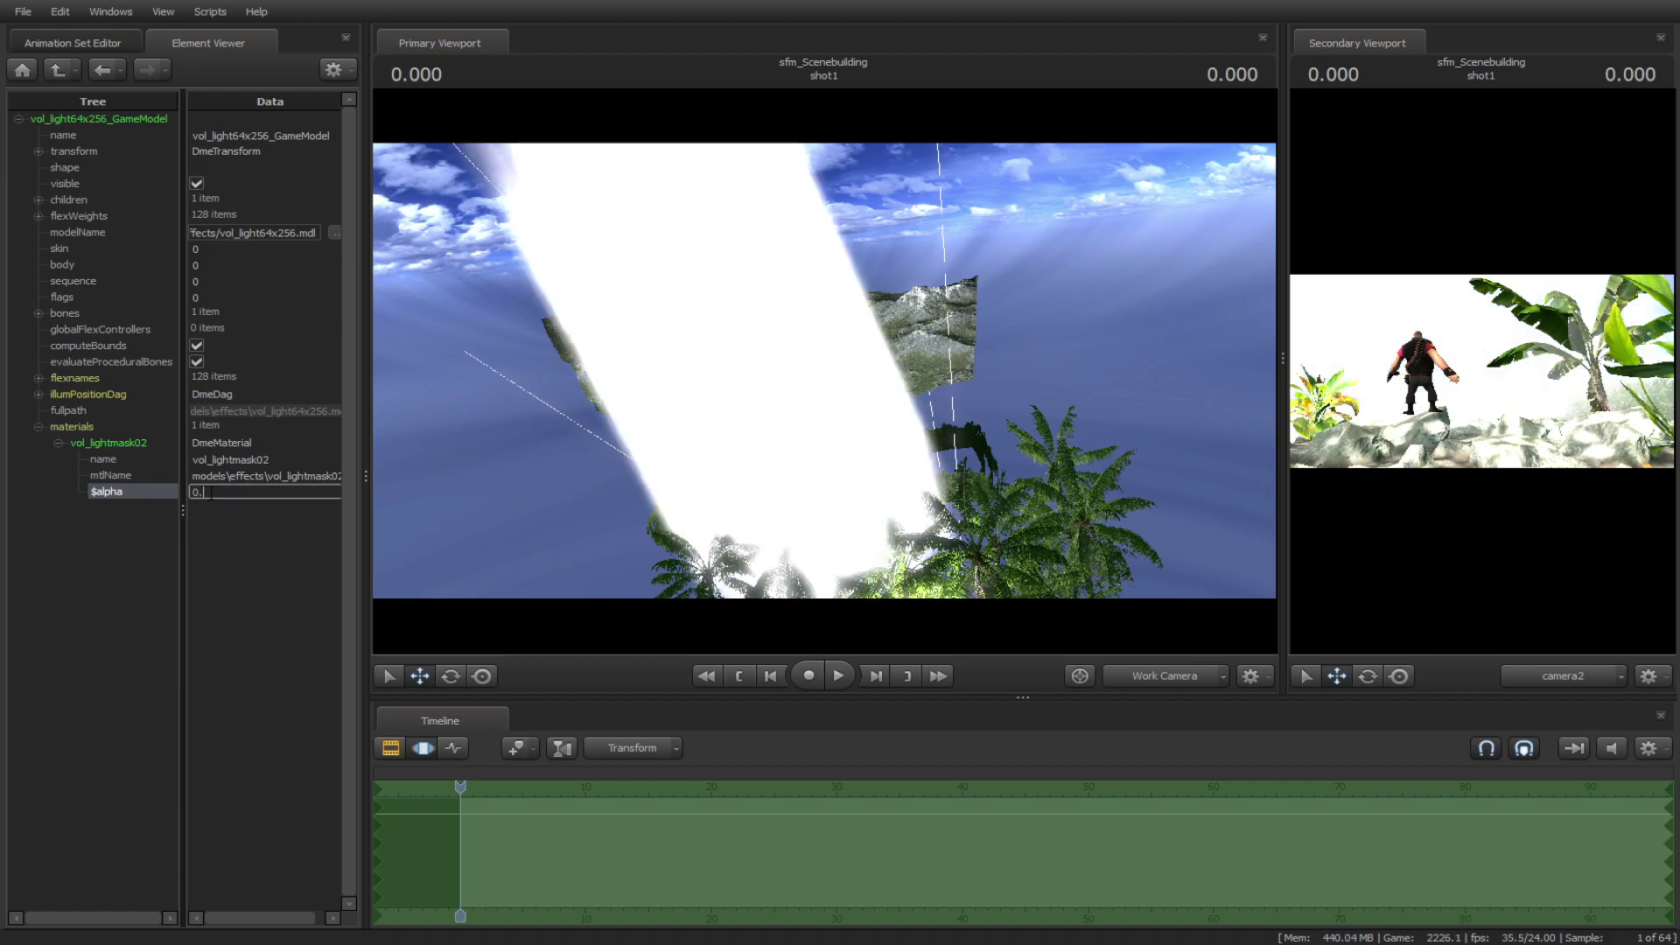
pyautogui.write('0.5')
pyautogui.press('Return')
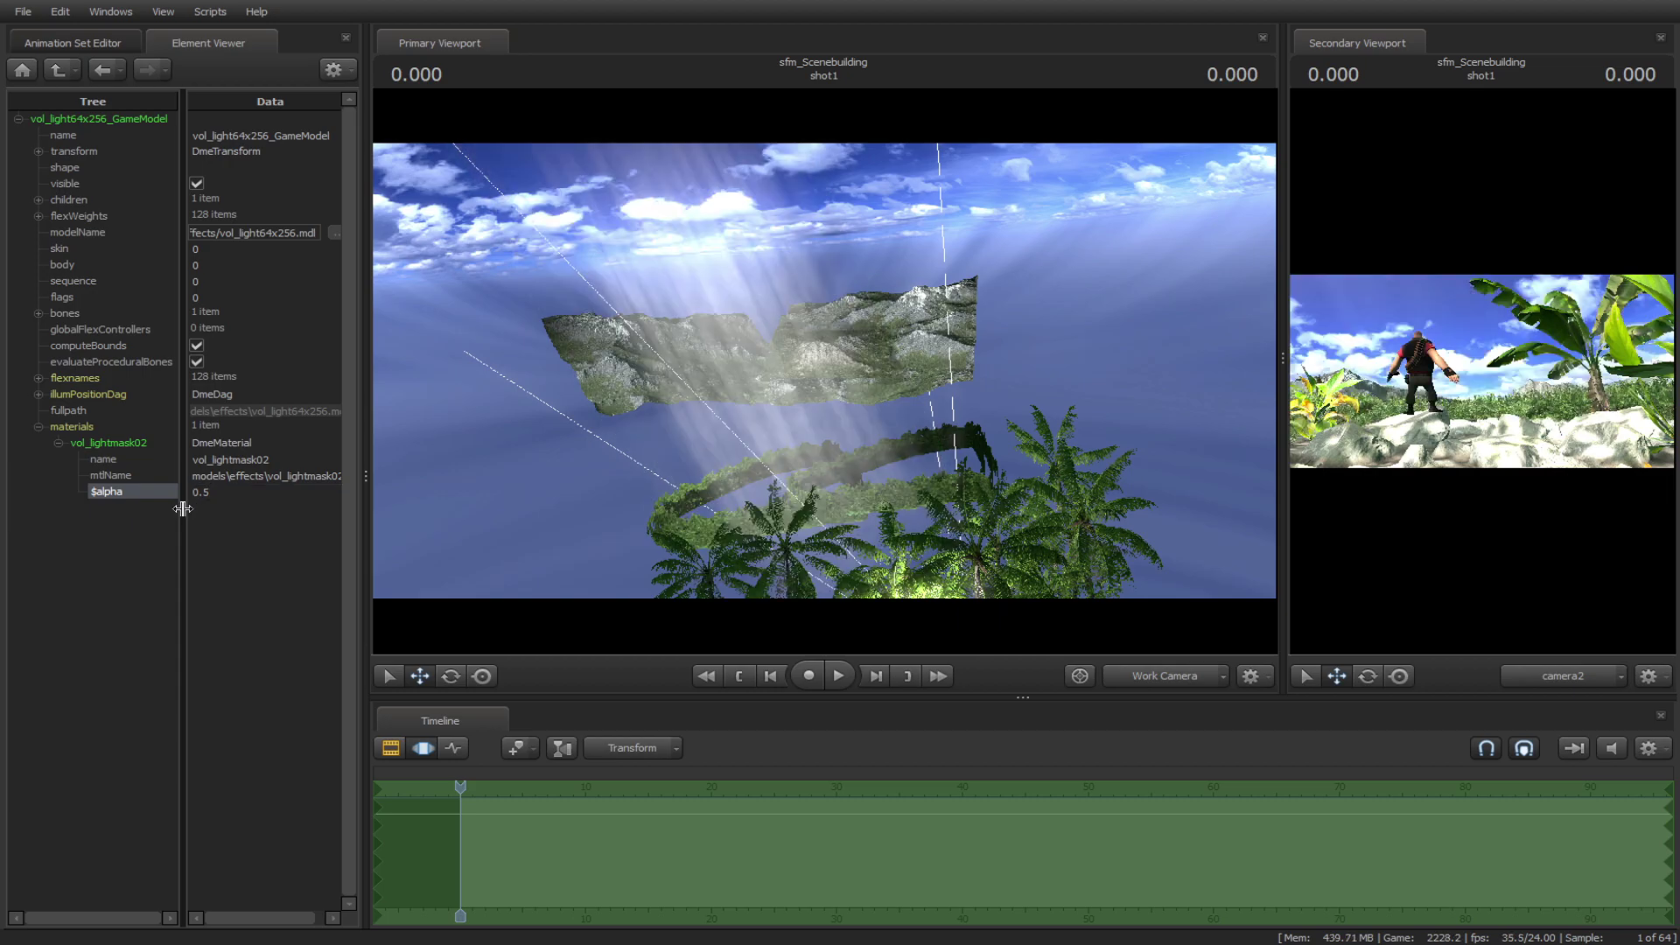
pyautogui.click(166, 522)
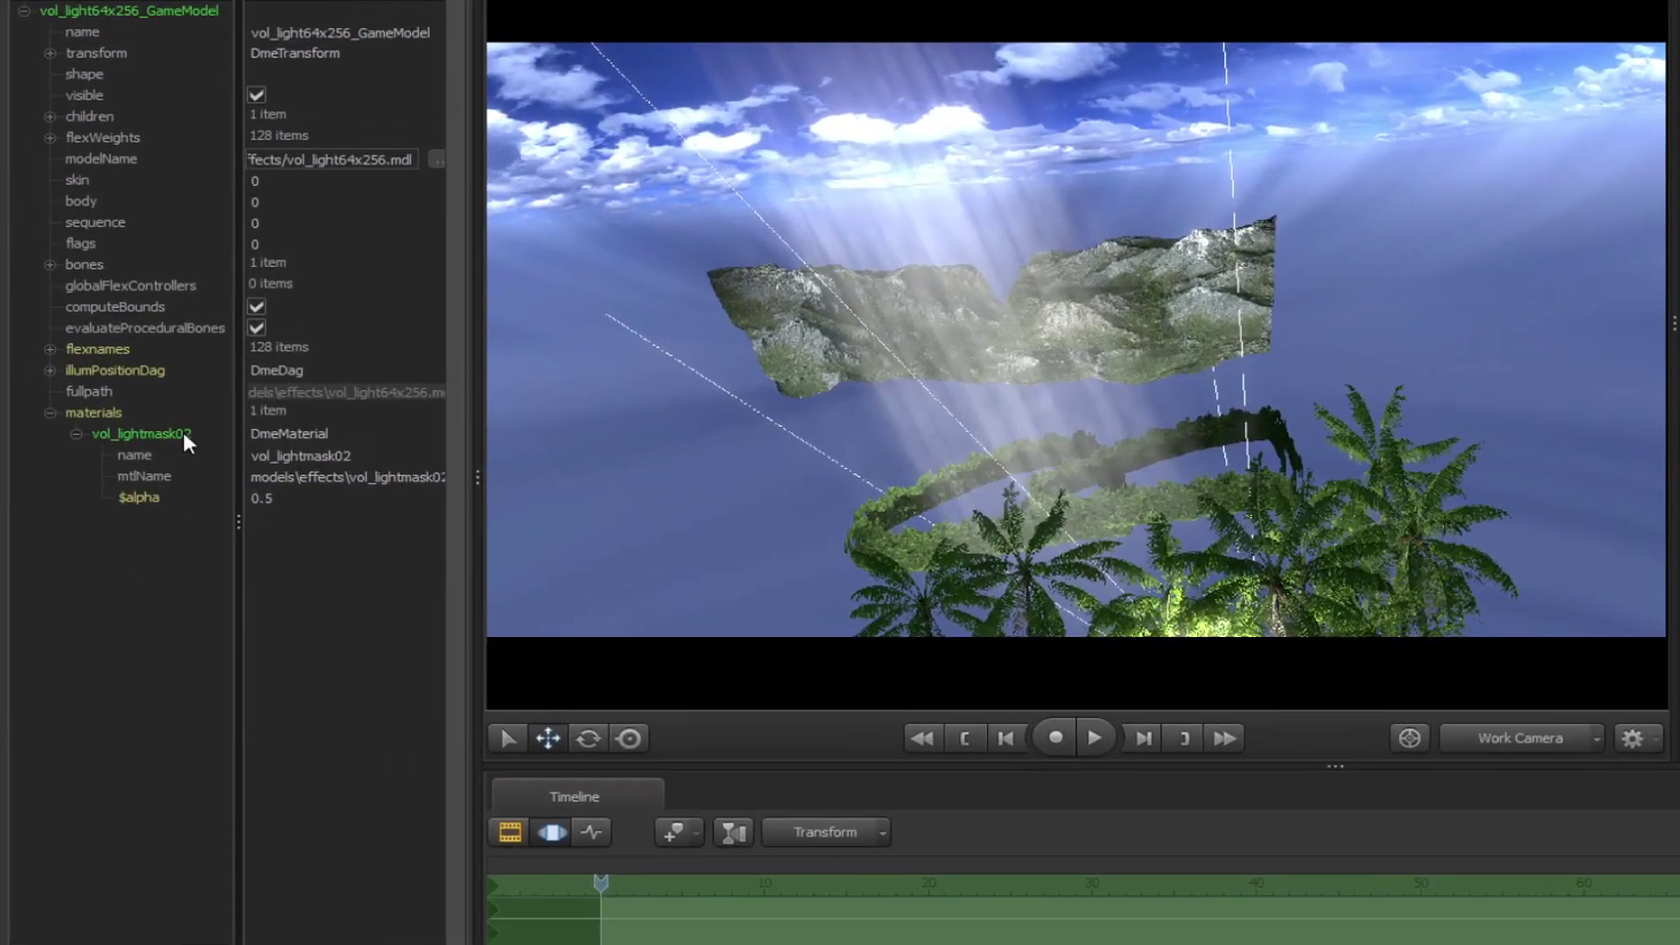
# Add a vector3 attribute named $color to the vol_lightmask02 material.
pyautogui.rightClick(182, 430)
pyautogui.moveTo(433, 630)
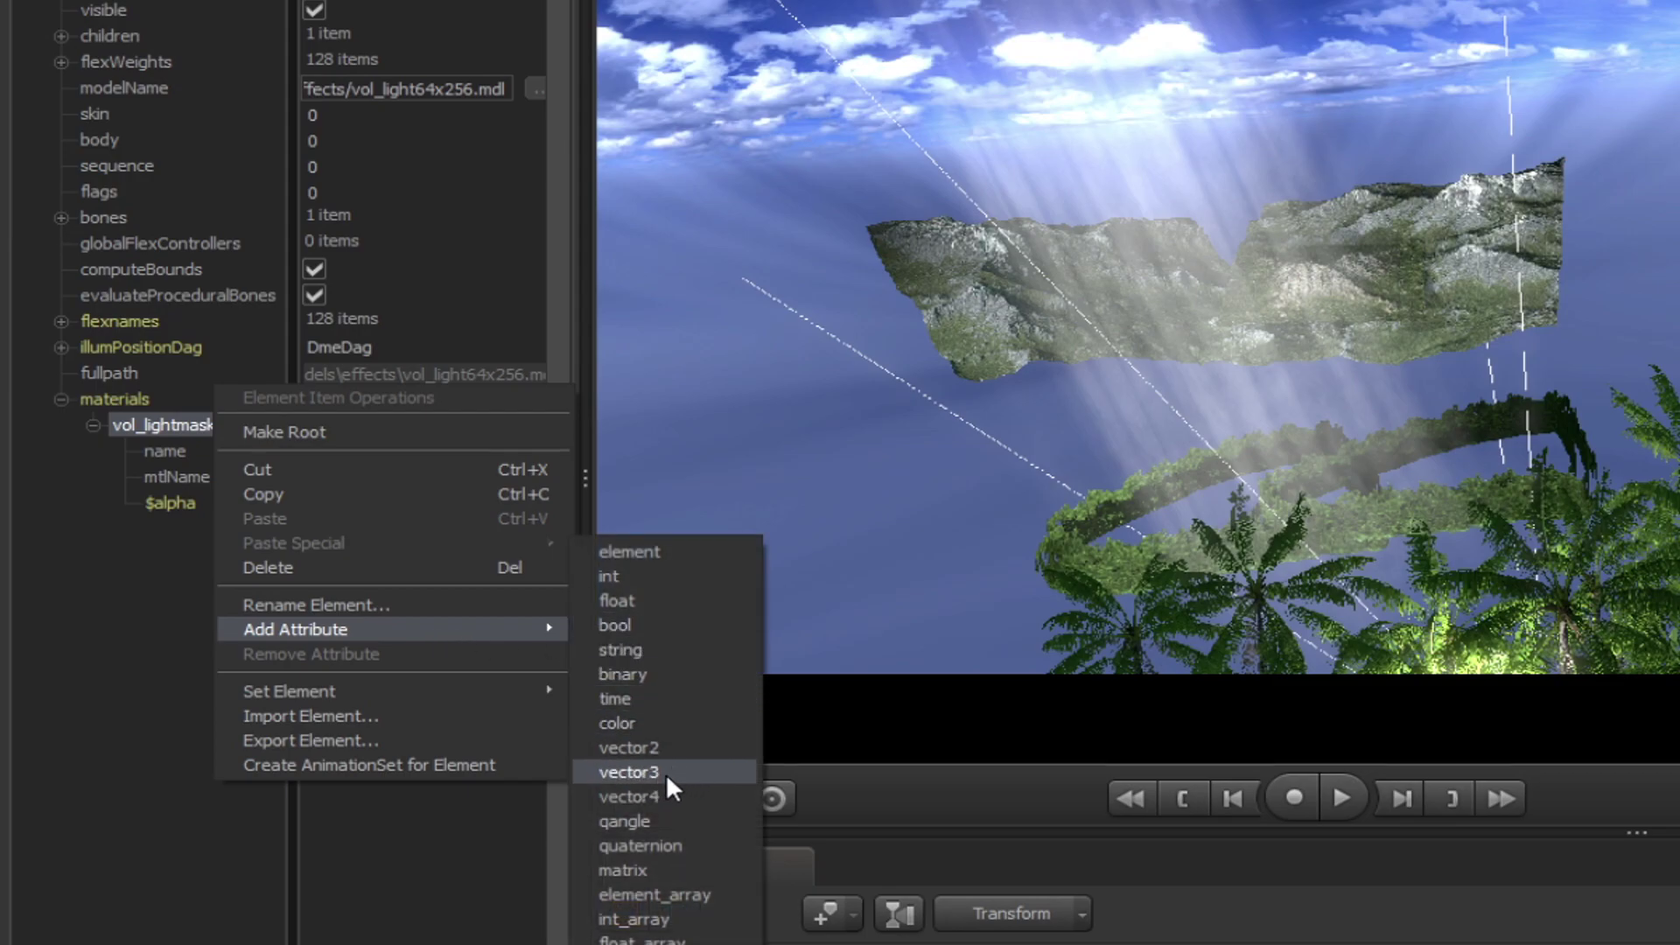
pyautogui.click(637, 775)
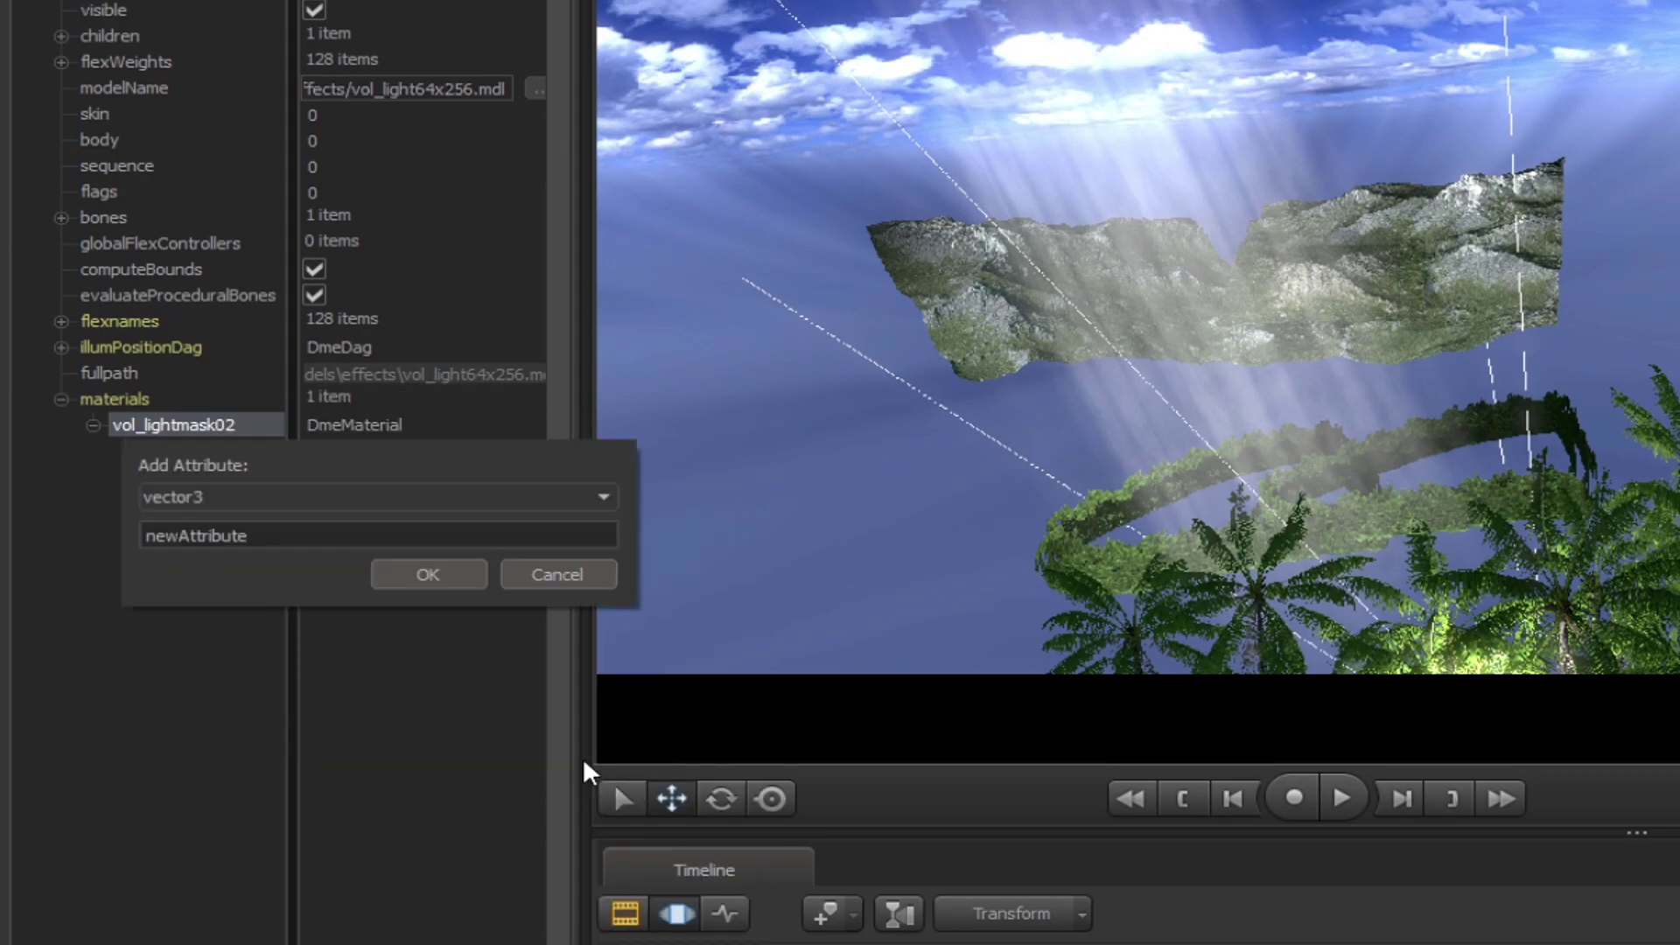
pyautogui.write('$color')
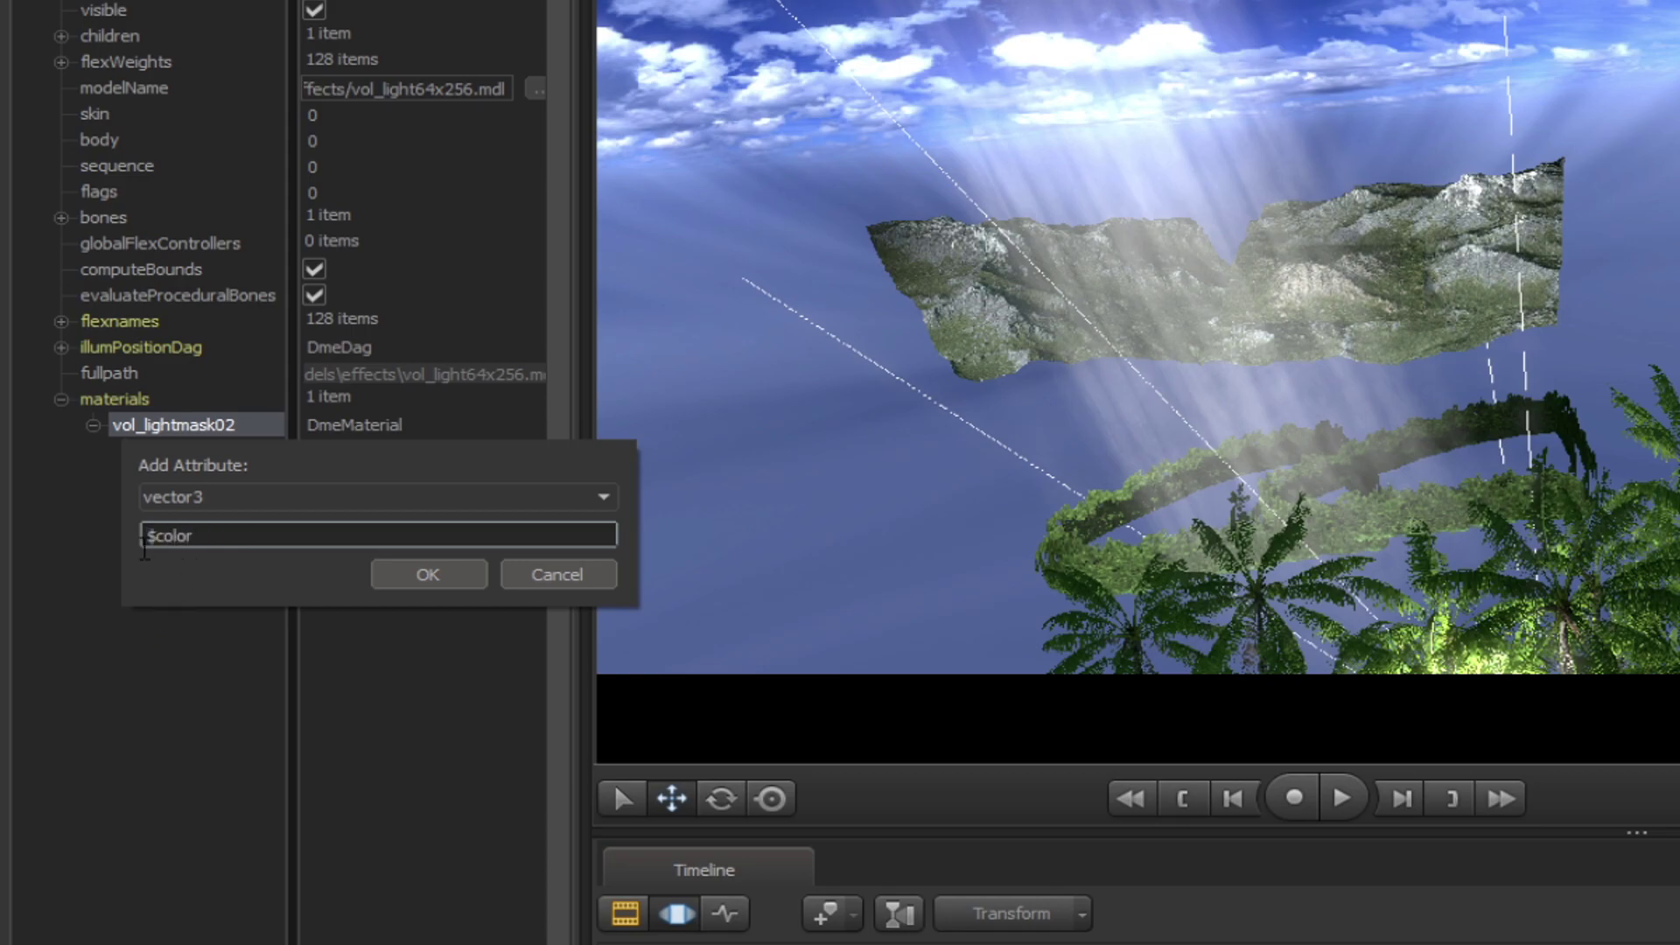
pyautogui.click(412, 577)
# Try a red tint on the light rays by setting $color to 1 0 0.
pyautogui.click(199, 528)
pyautogui.click(324, 530)
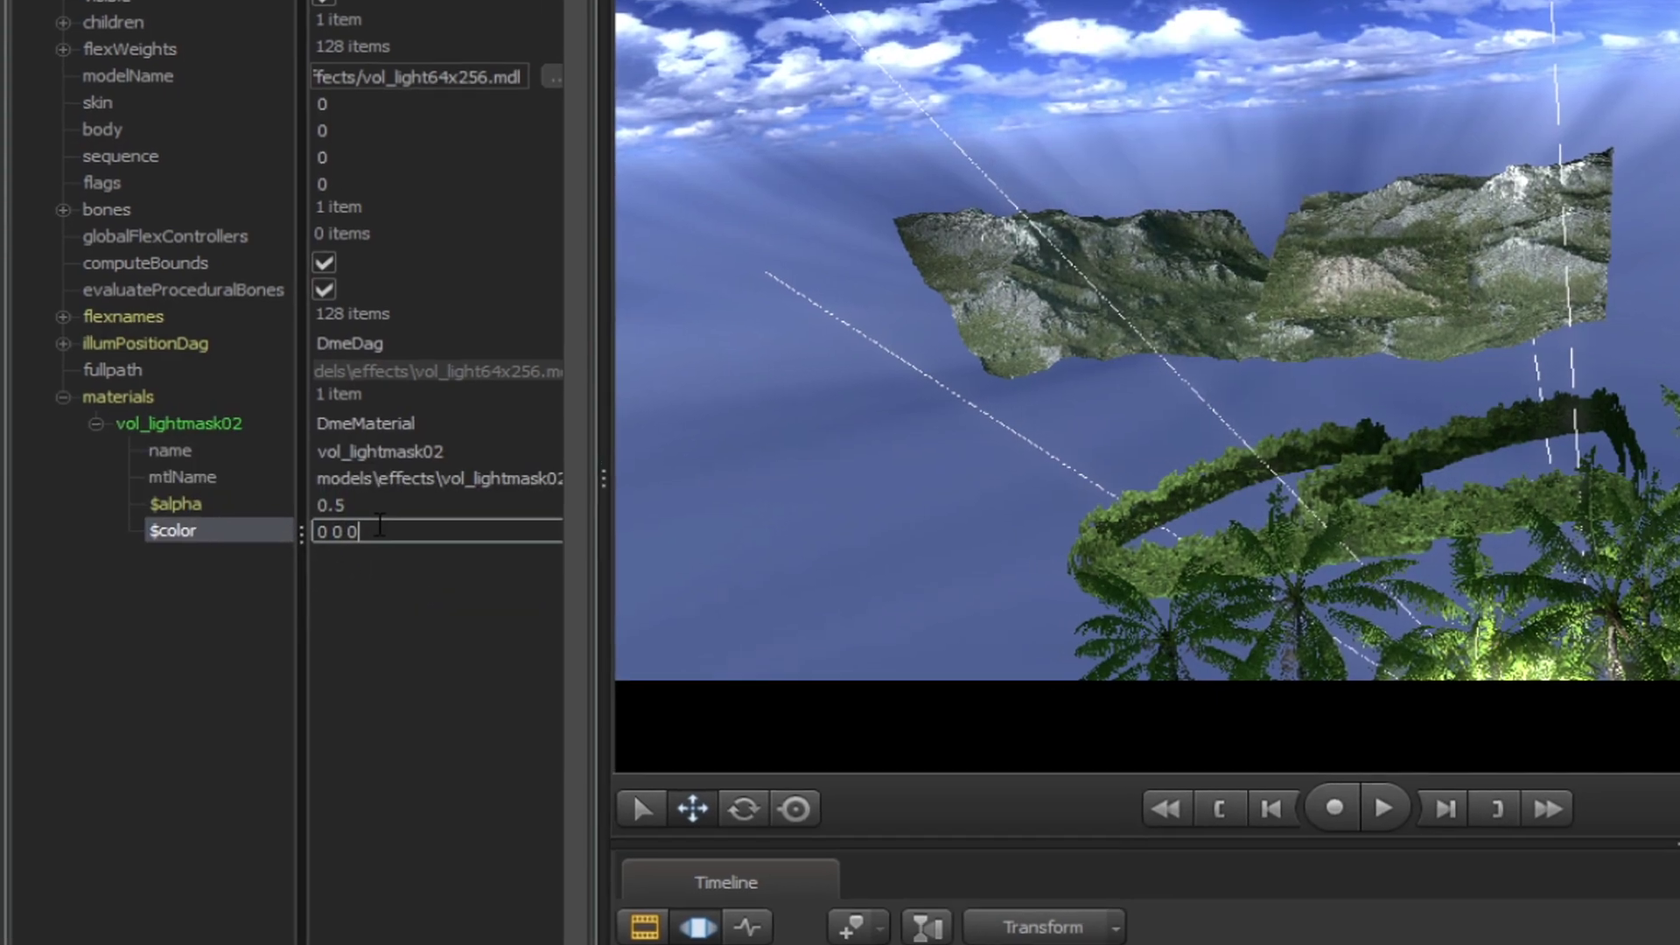
pyautogui.click(393, 546)
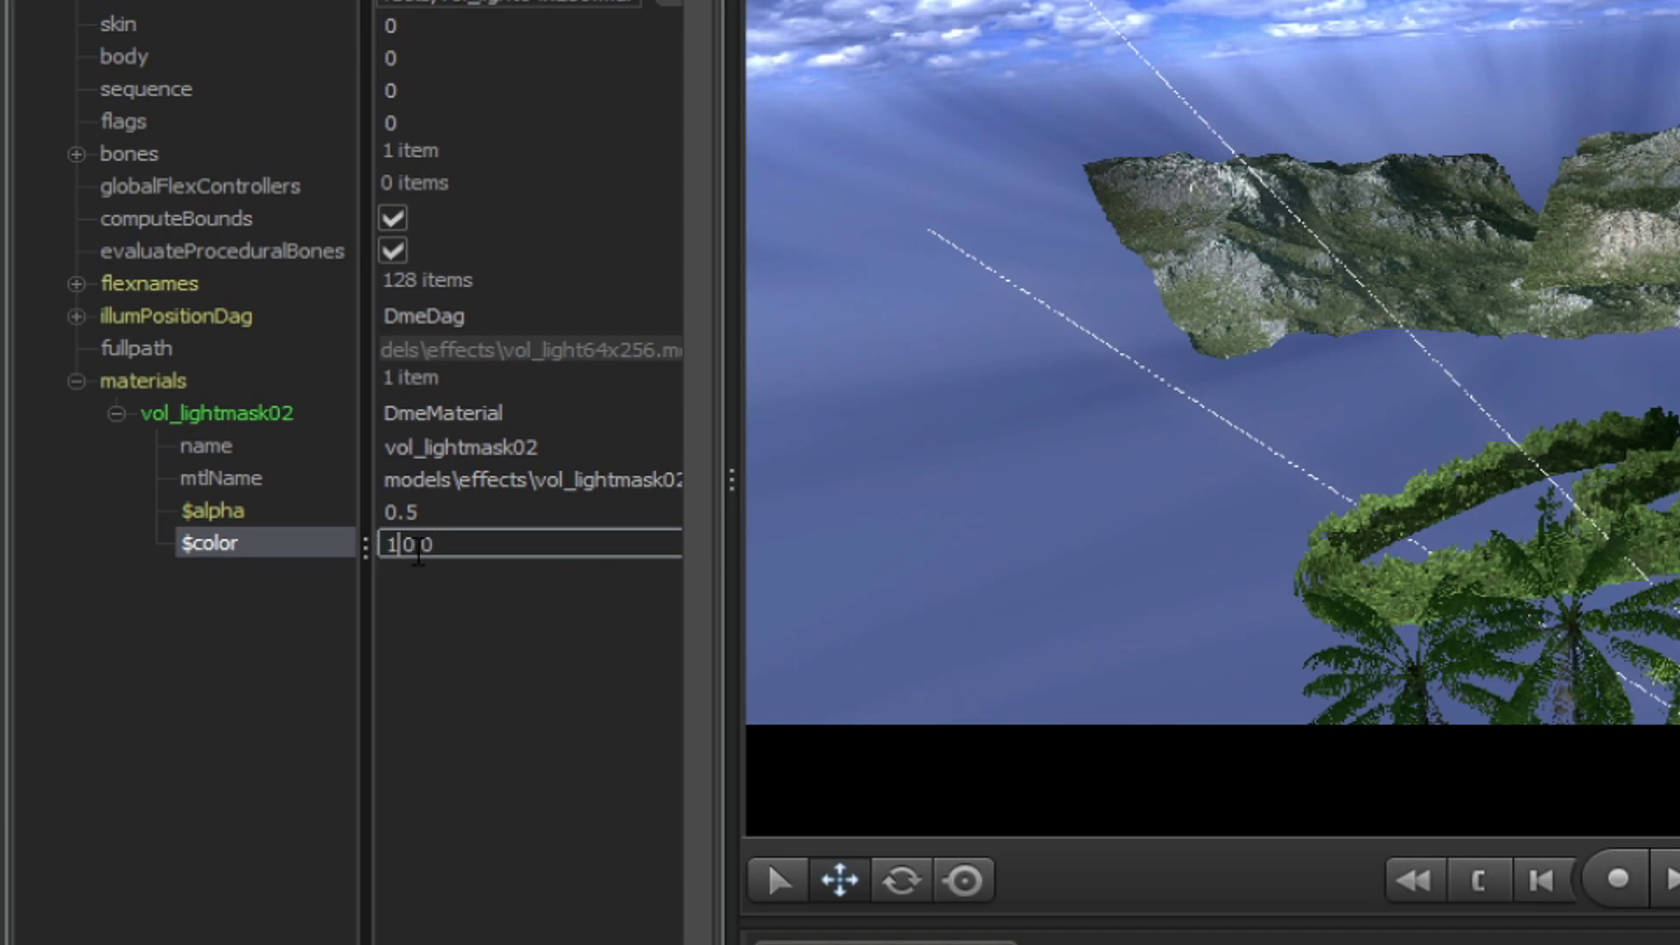
pyautogui.write('1')
pyautogui.press('Return')
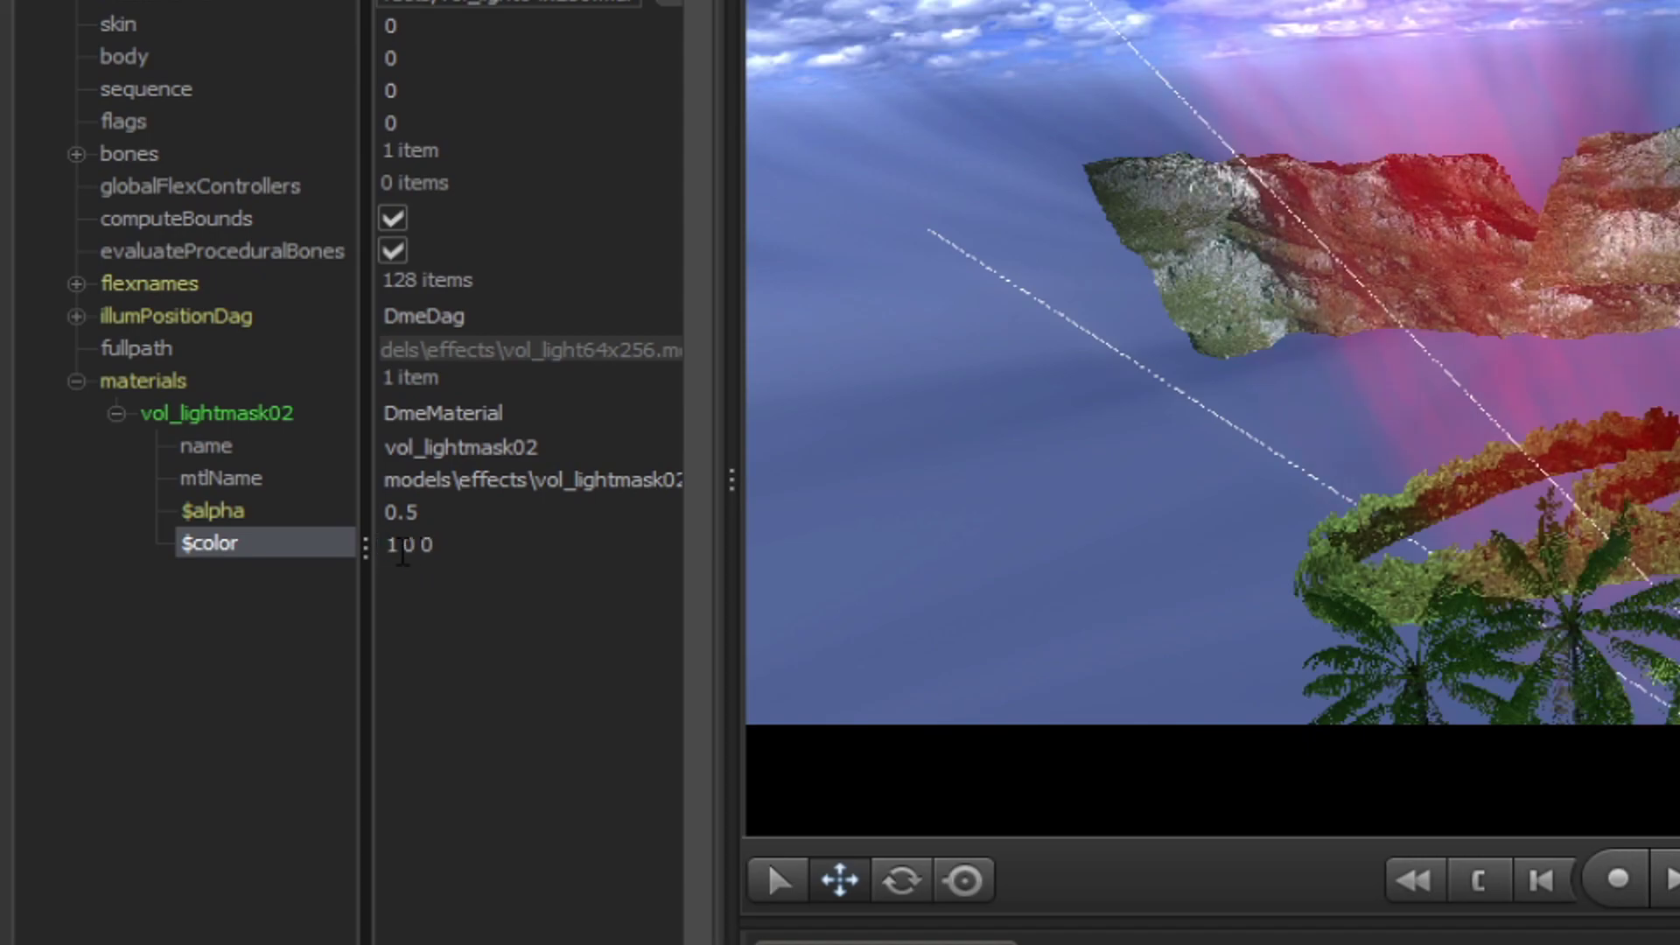
# Try a green tint on the rays by setting $color to 0 2 0, and reset it to 0 0 0.
pyautogui.click(400, 553)
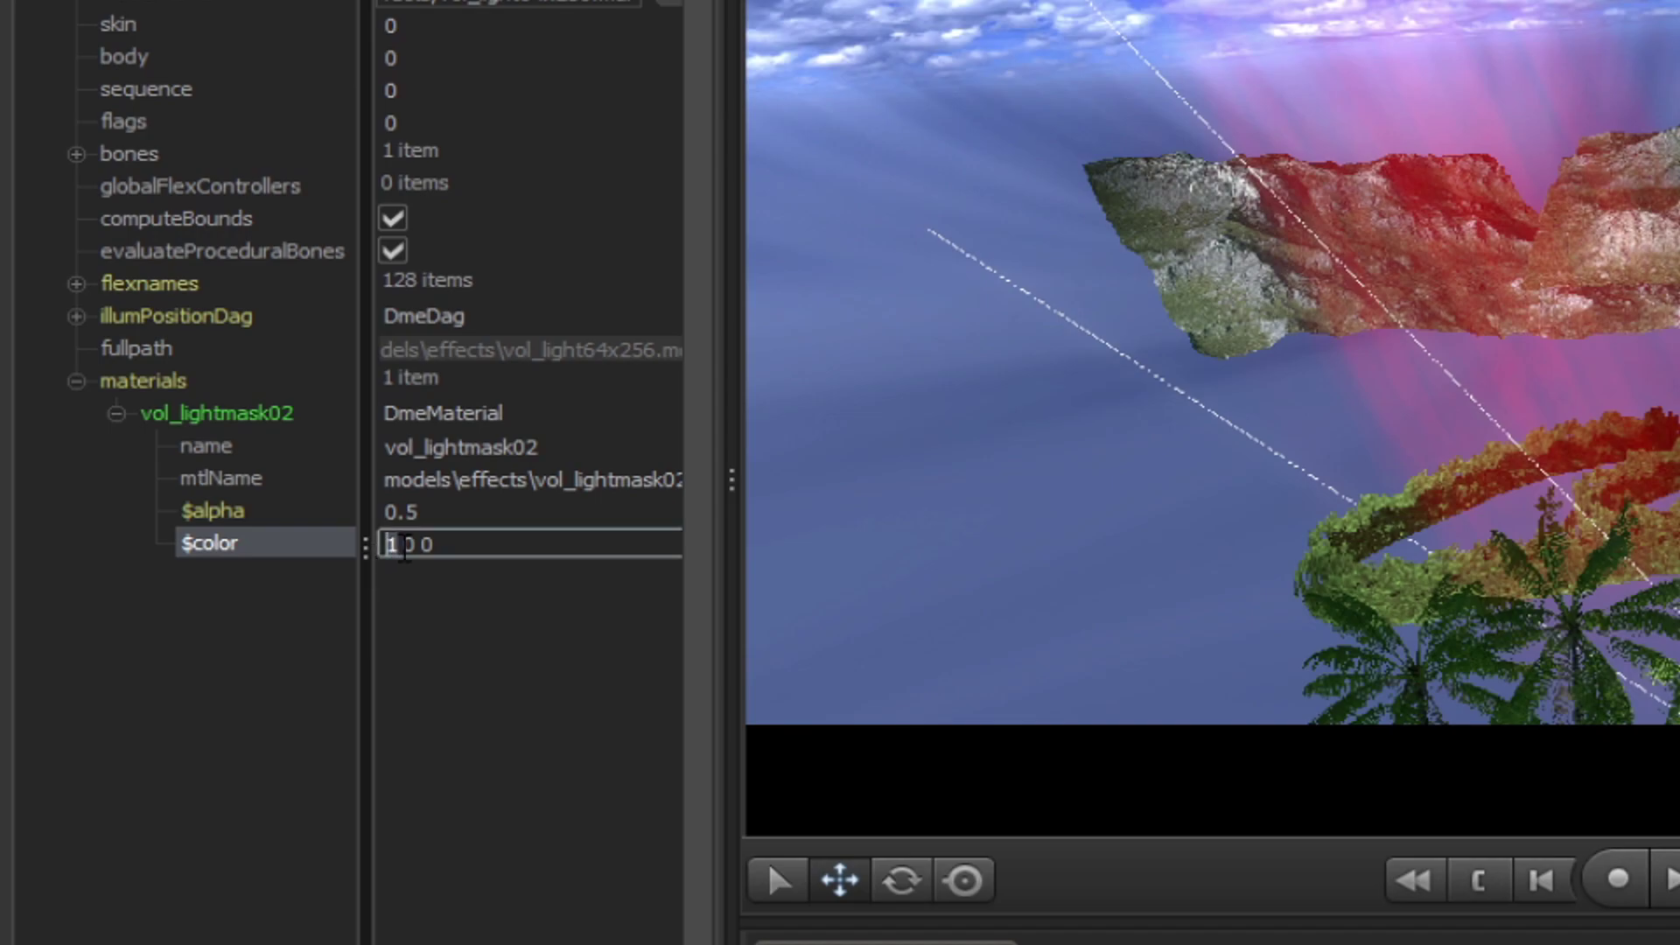
pyautogui.press('Return')
pyautogui.click(411, 548)
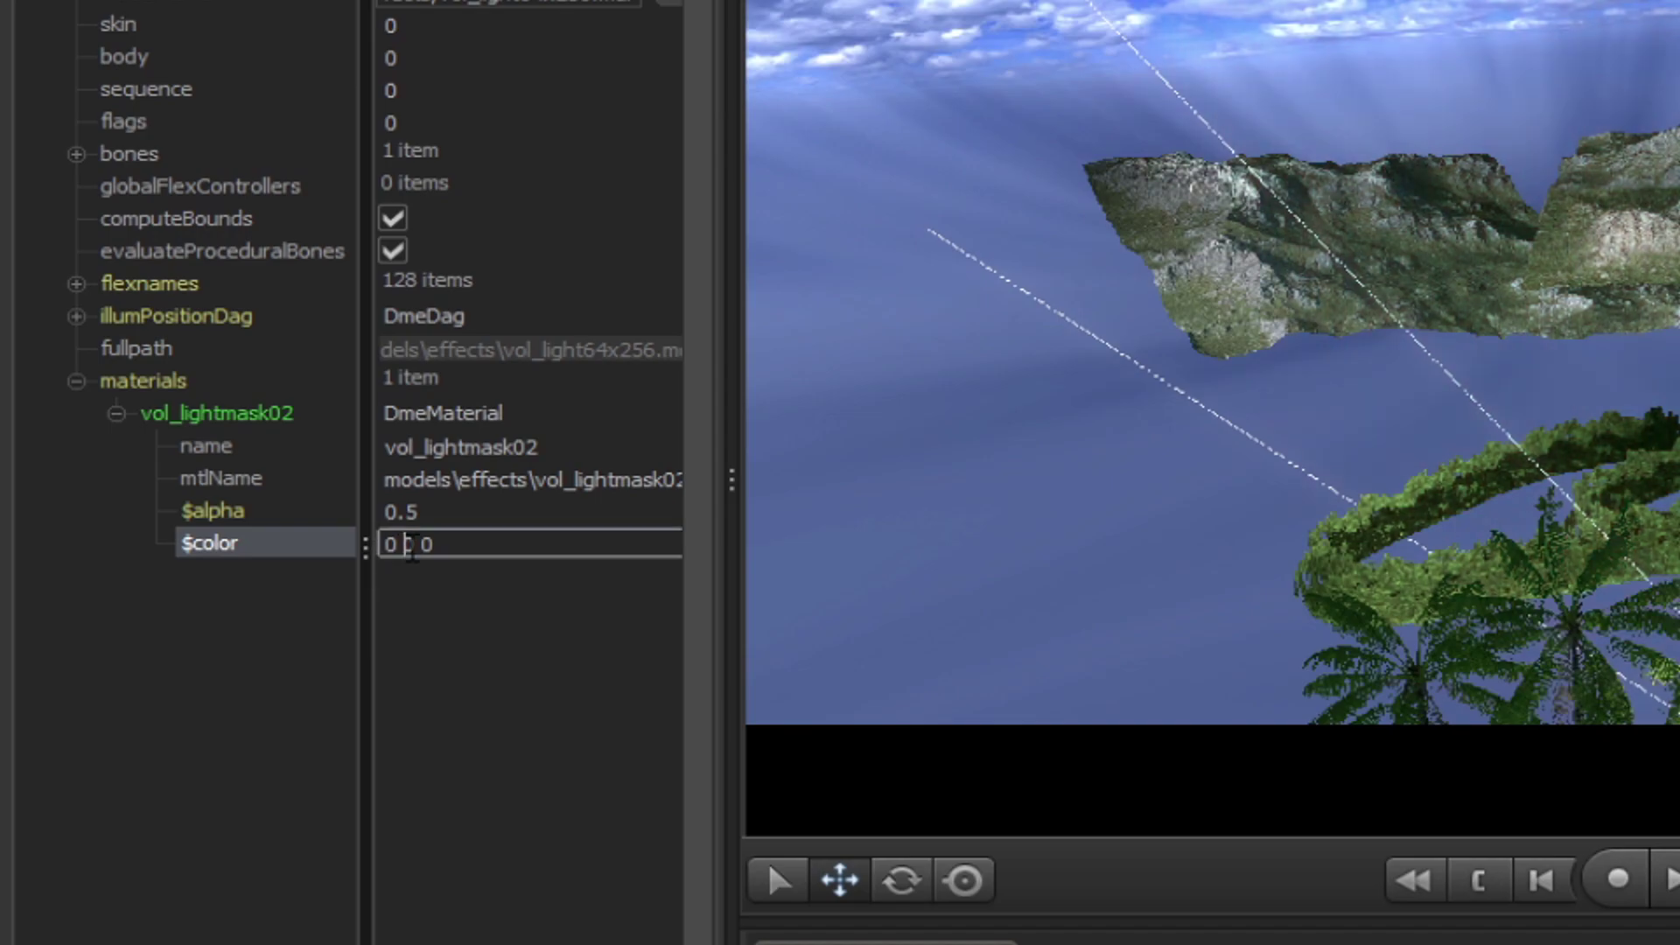
pyautogui.write('2')
pyautogui.press('Return')
pyautogui.click(419, 549)
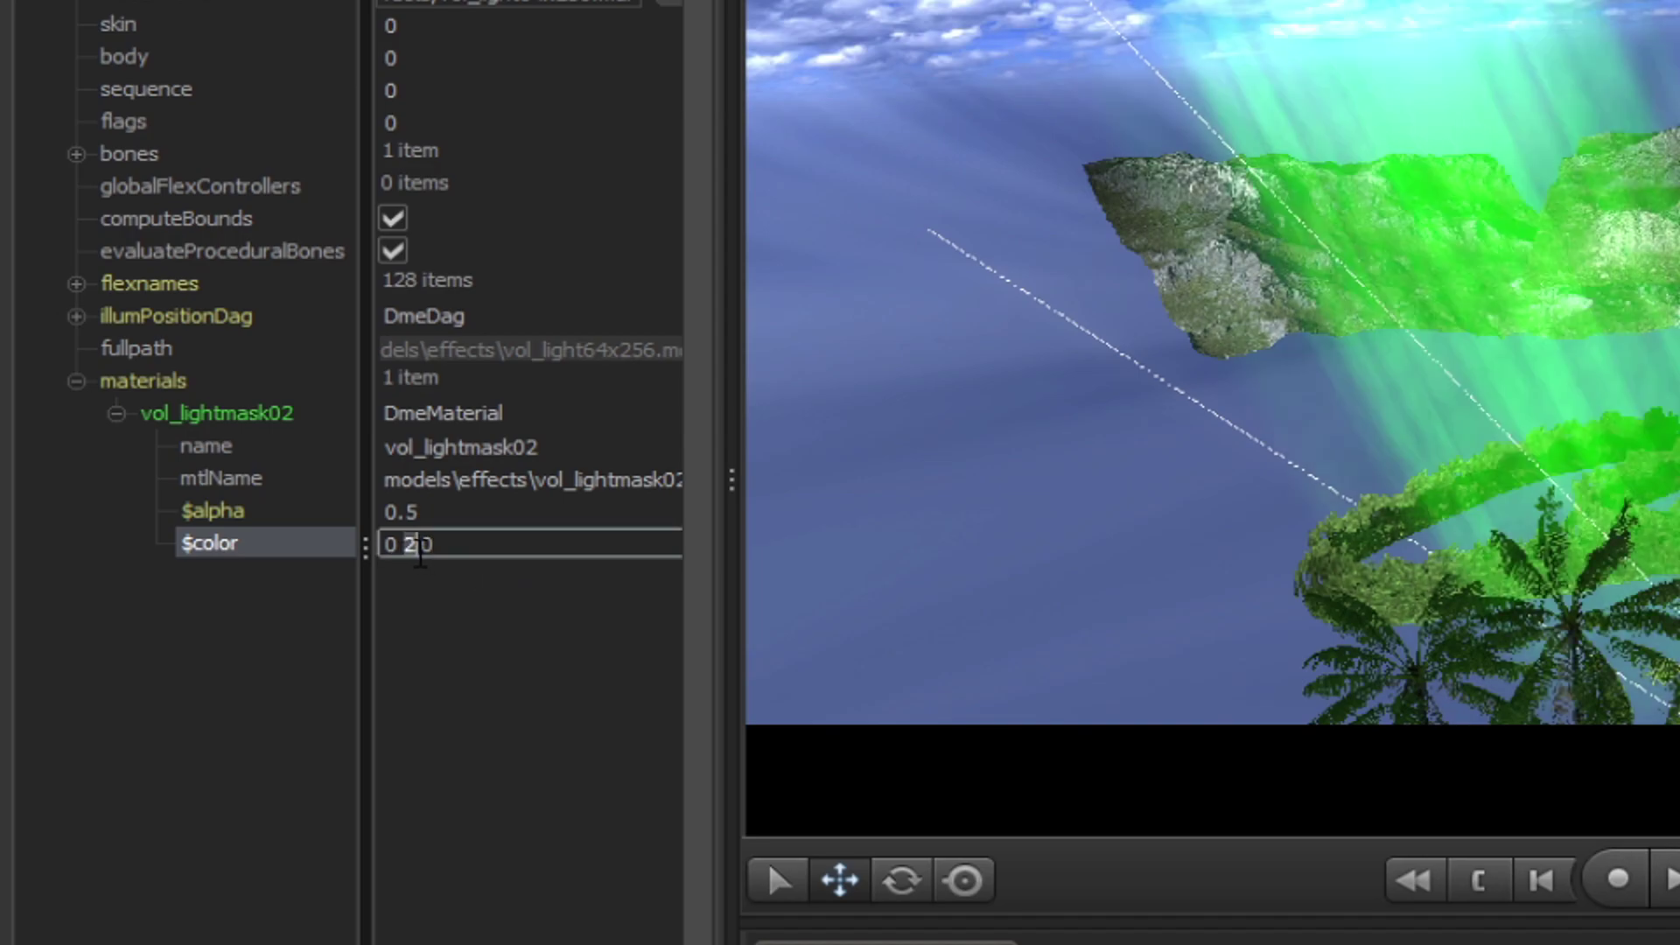
pyautogui.press('Return')
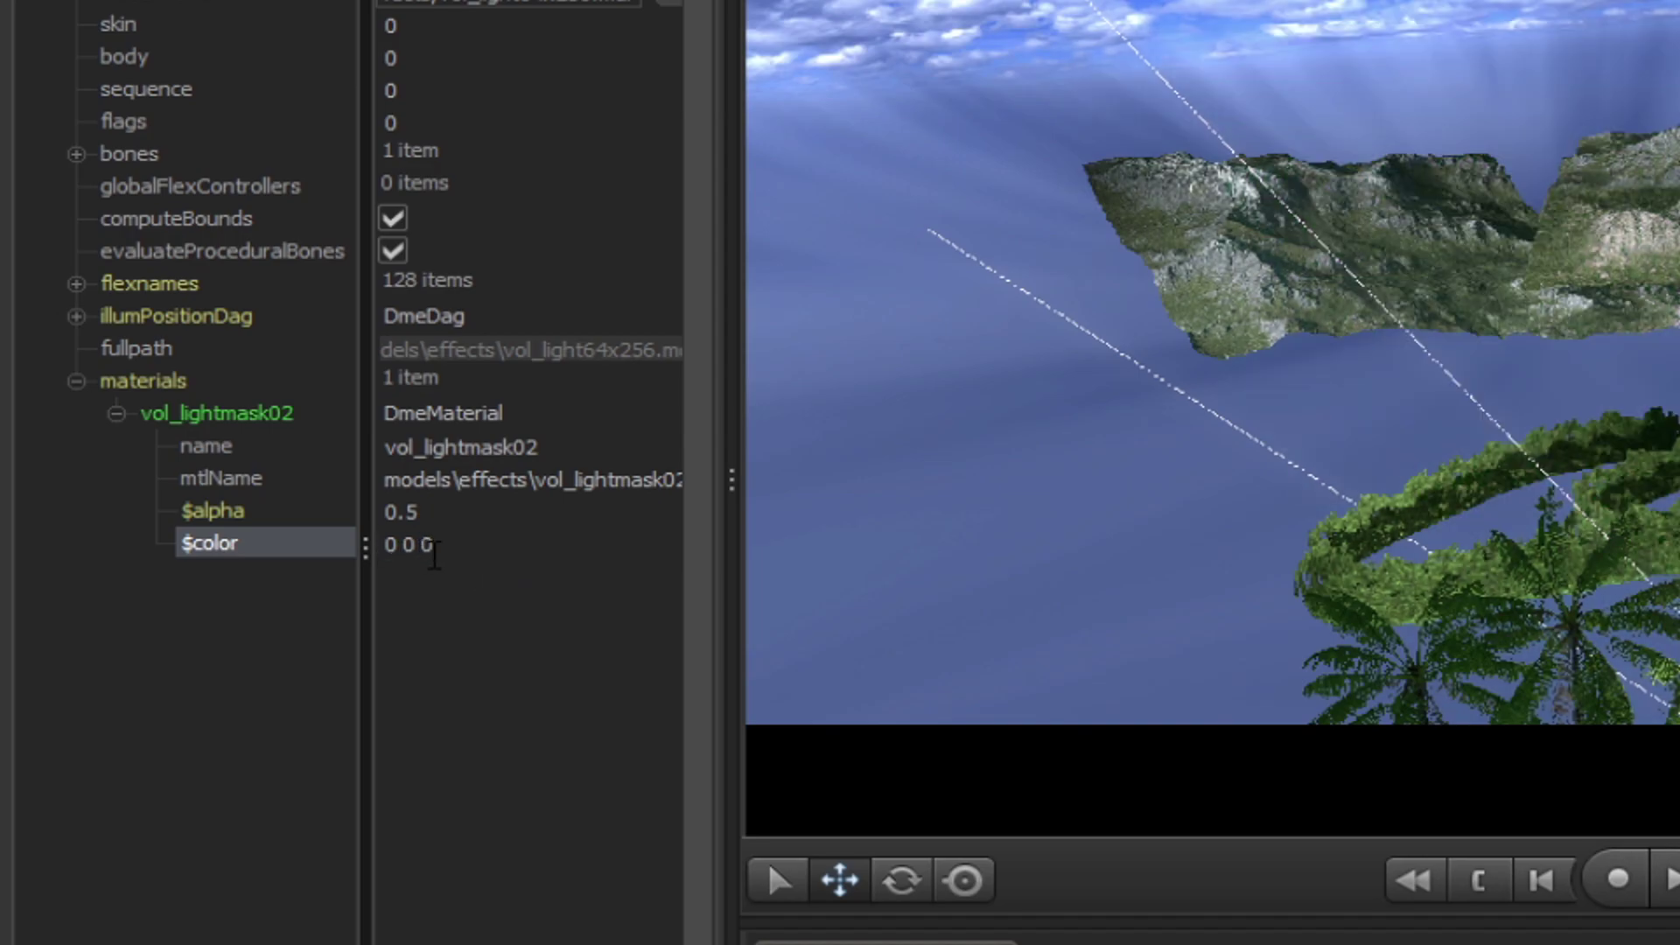
# Try a blue tint with $color 0 0 3, and then set $color to 0 1 1 for cyan rays.
pyautogui.doubleClick(428, 548)
pyautogui.write('3')
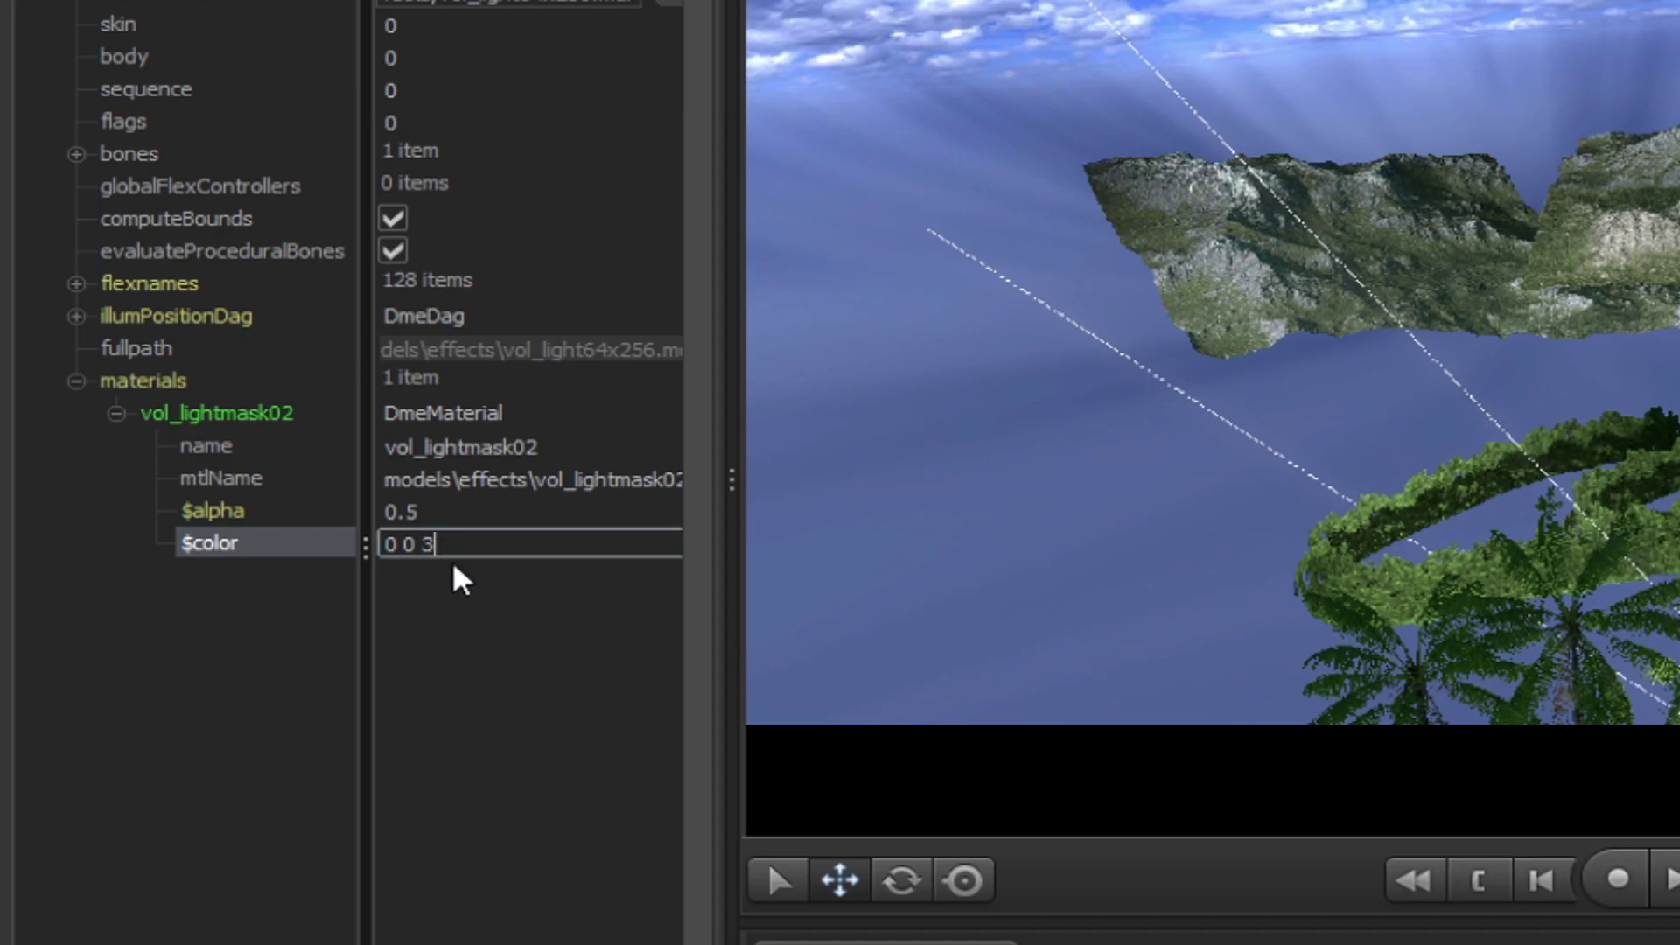
pyautogui.press('Return')
pyautogui.doubleClick(444, 546)
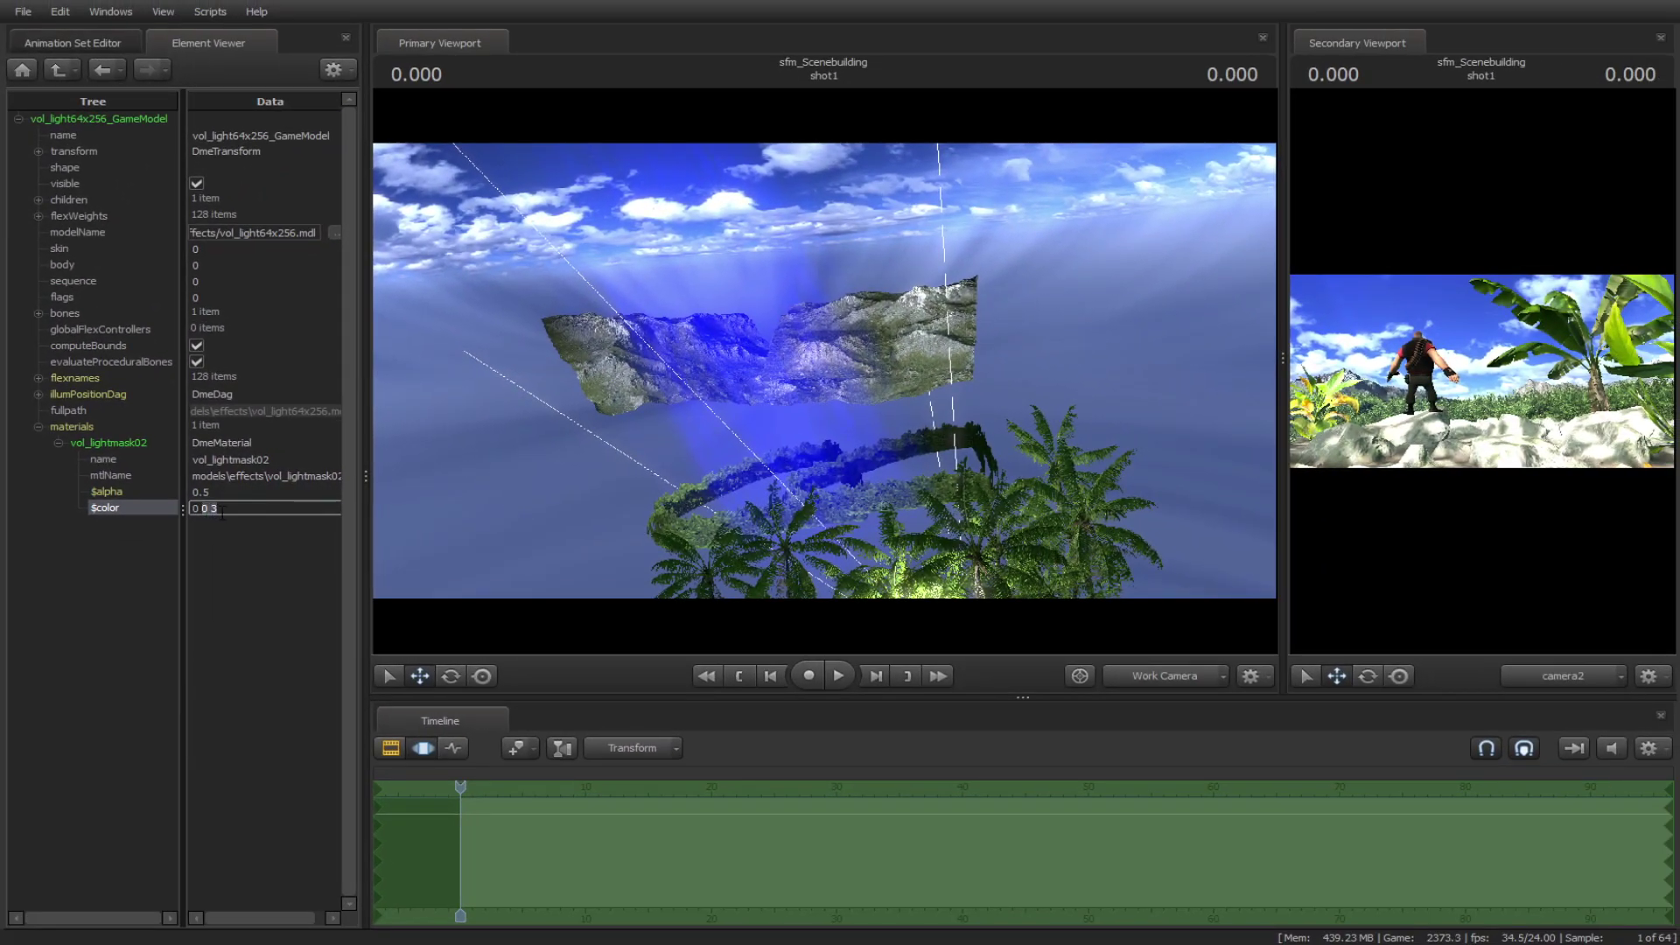
pyautogui.press('Return')
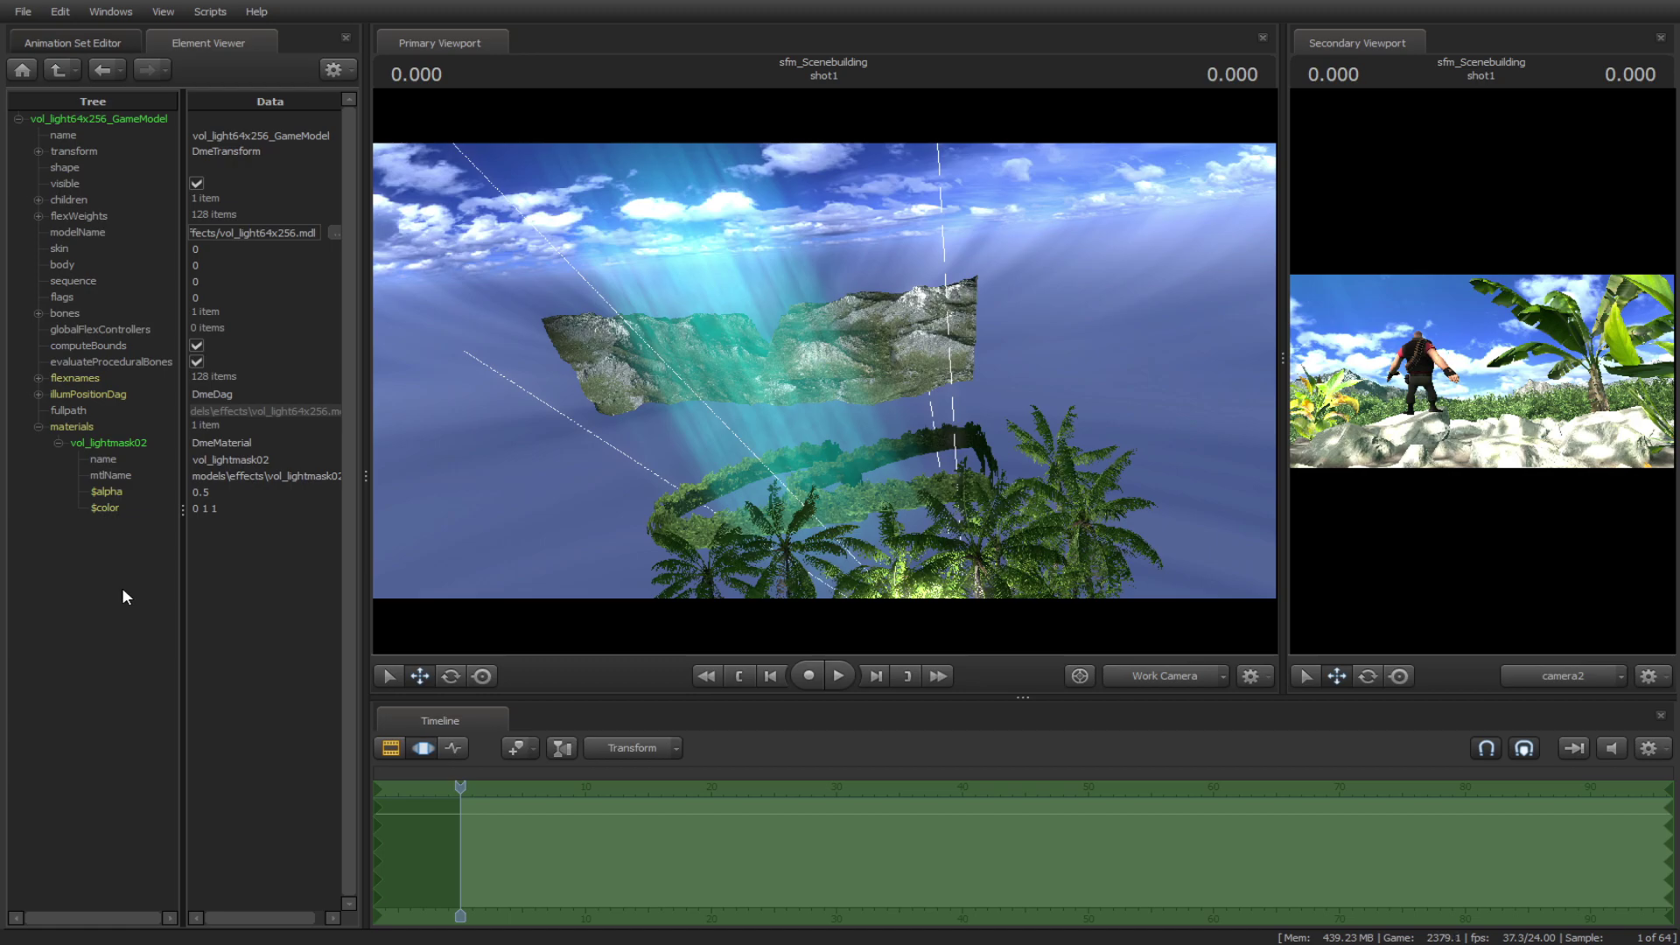
# Widen the secondary viewport and switch back to the Animation Set Editor.
pyautogui.moveTo(1288, 343); pyautogui.dragTo(707, 347)
pyautogui.click(89, 41)
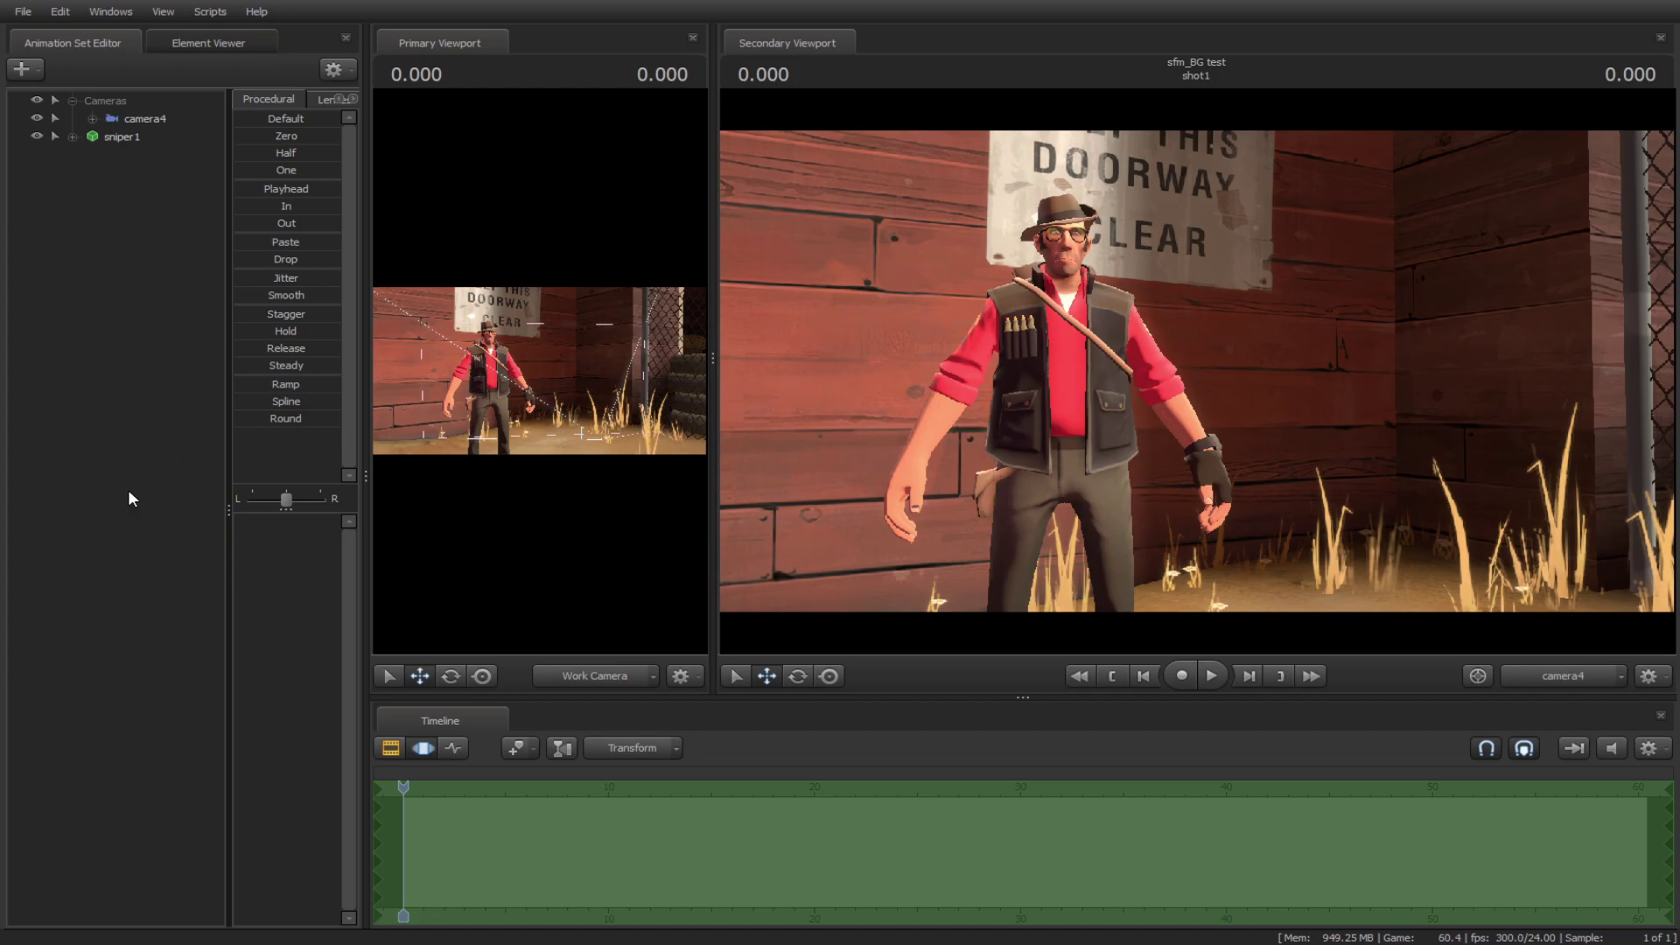
# Lower camera4's toneMapScale until the sniper scene is nearly black, and deselect the camera.
pyautogui.click(136, 125)
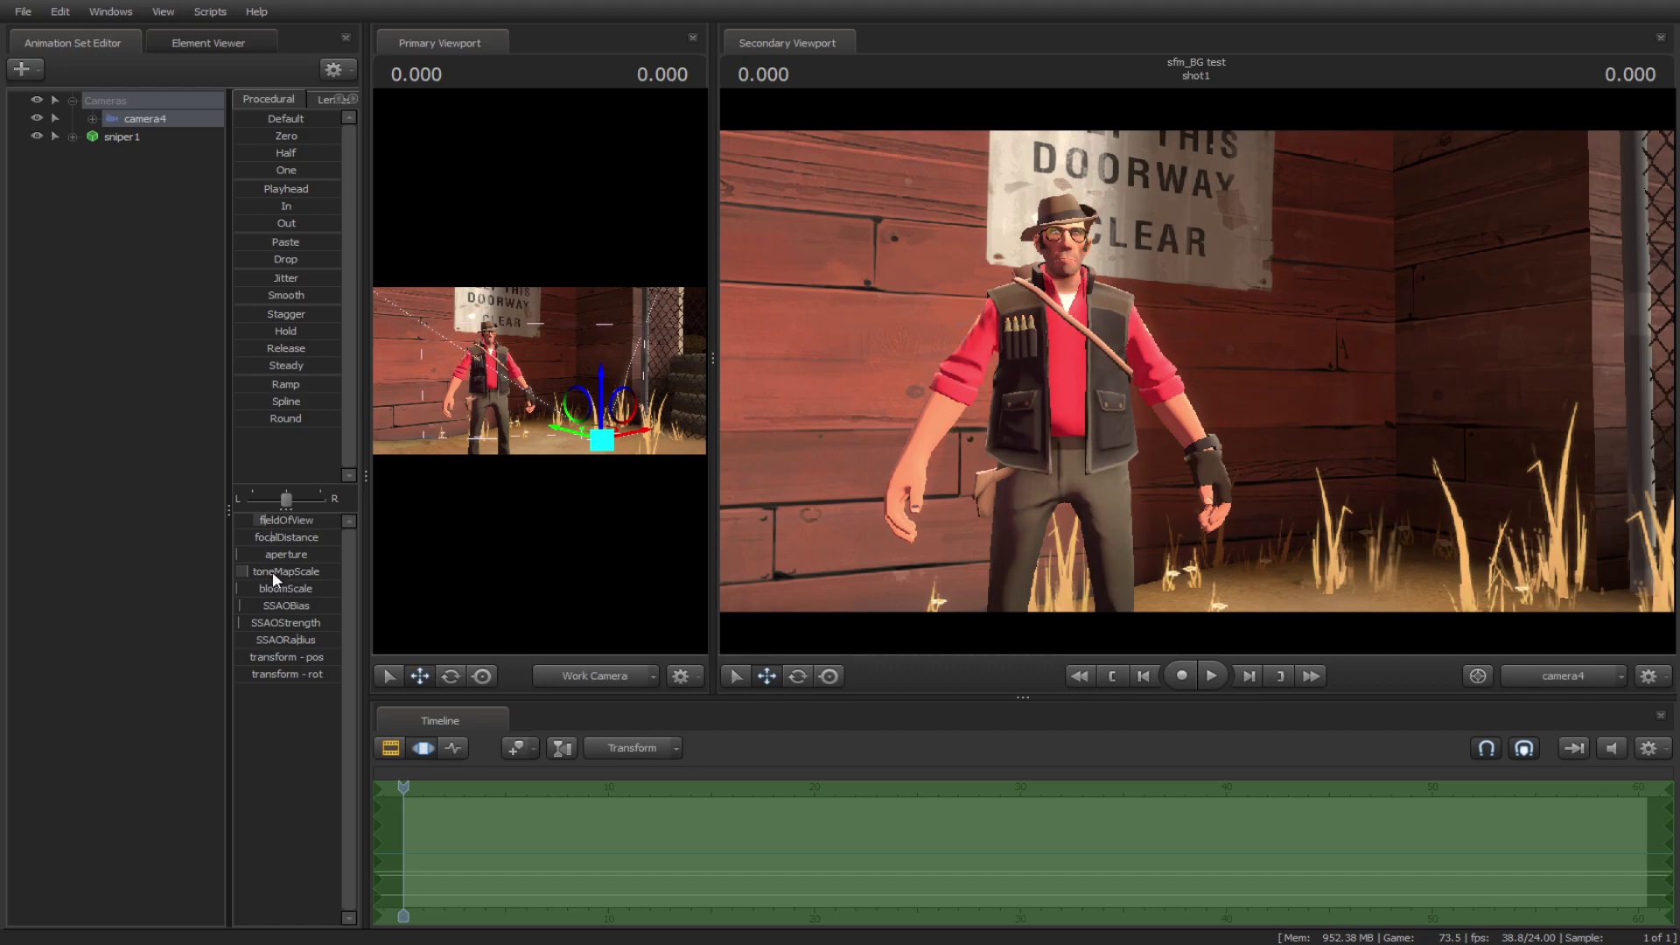
pyautogui.moveTo(297, 576); pyautogui.dragTo(292, 571)
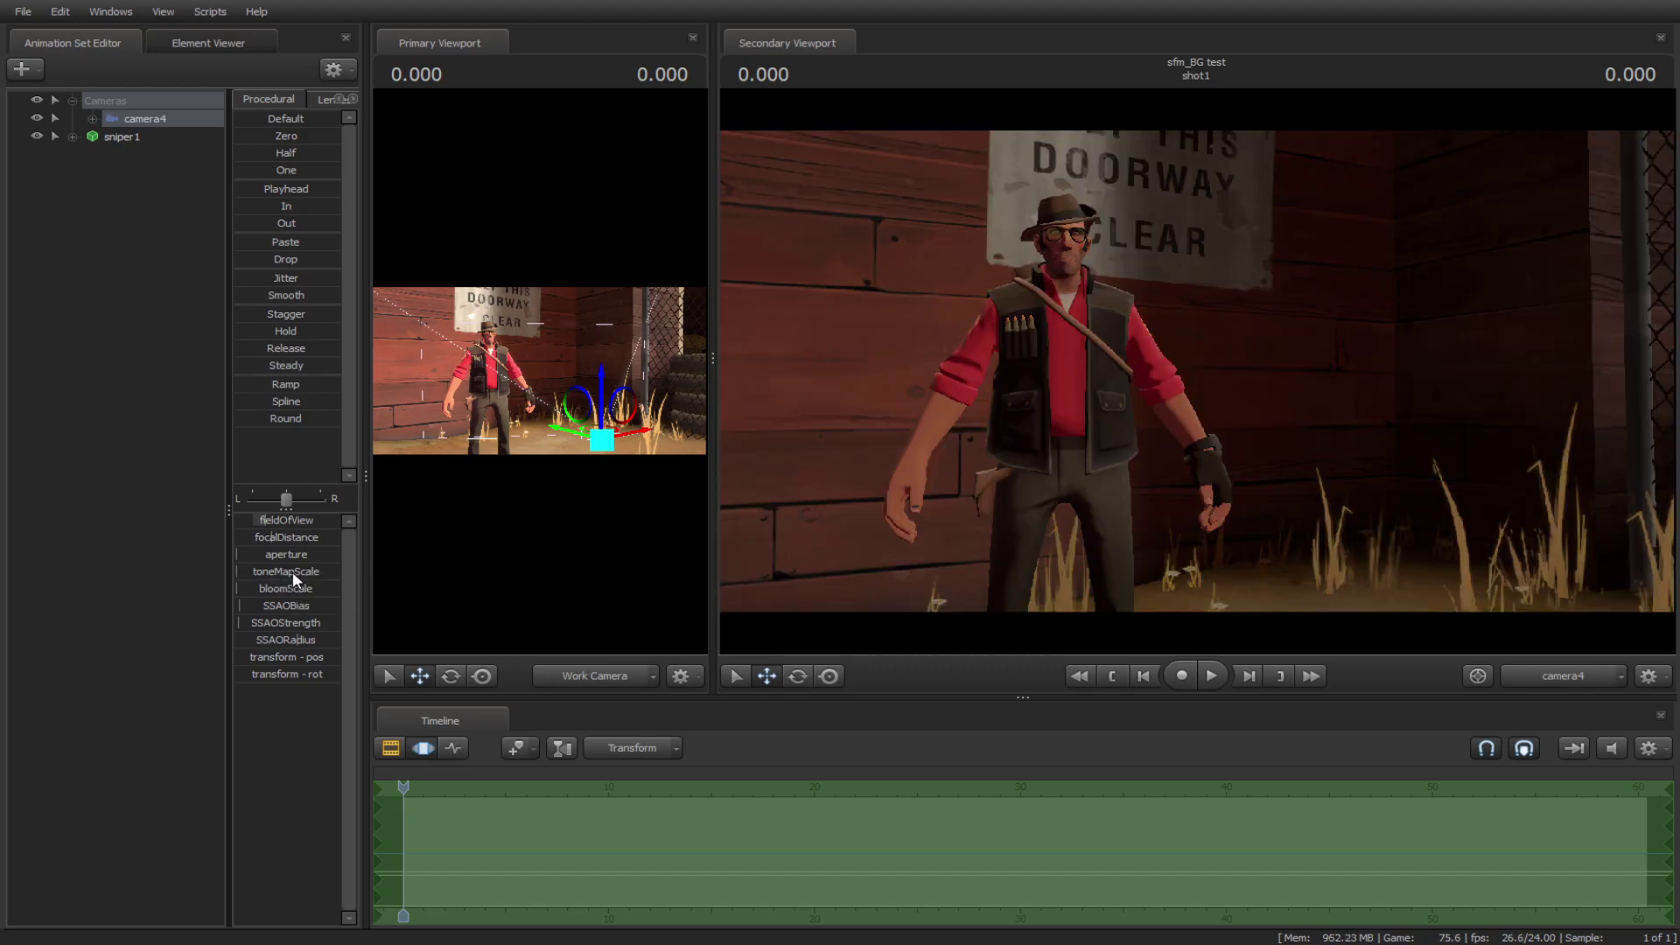
pyautogui.click(292, 571)
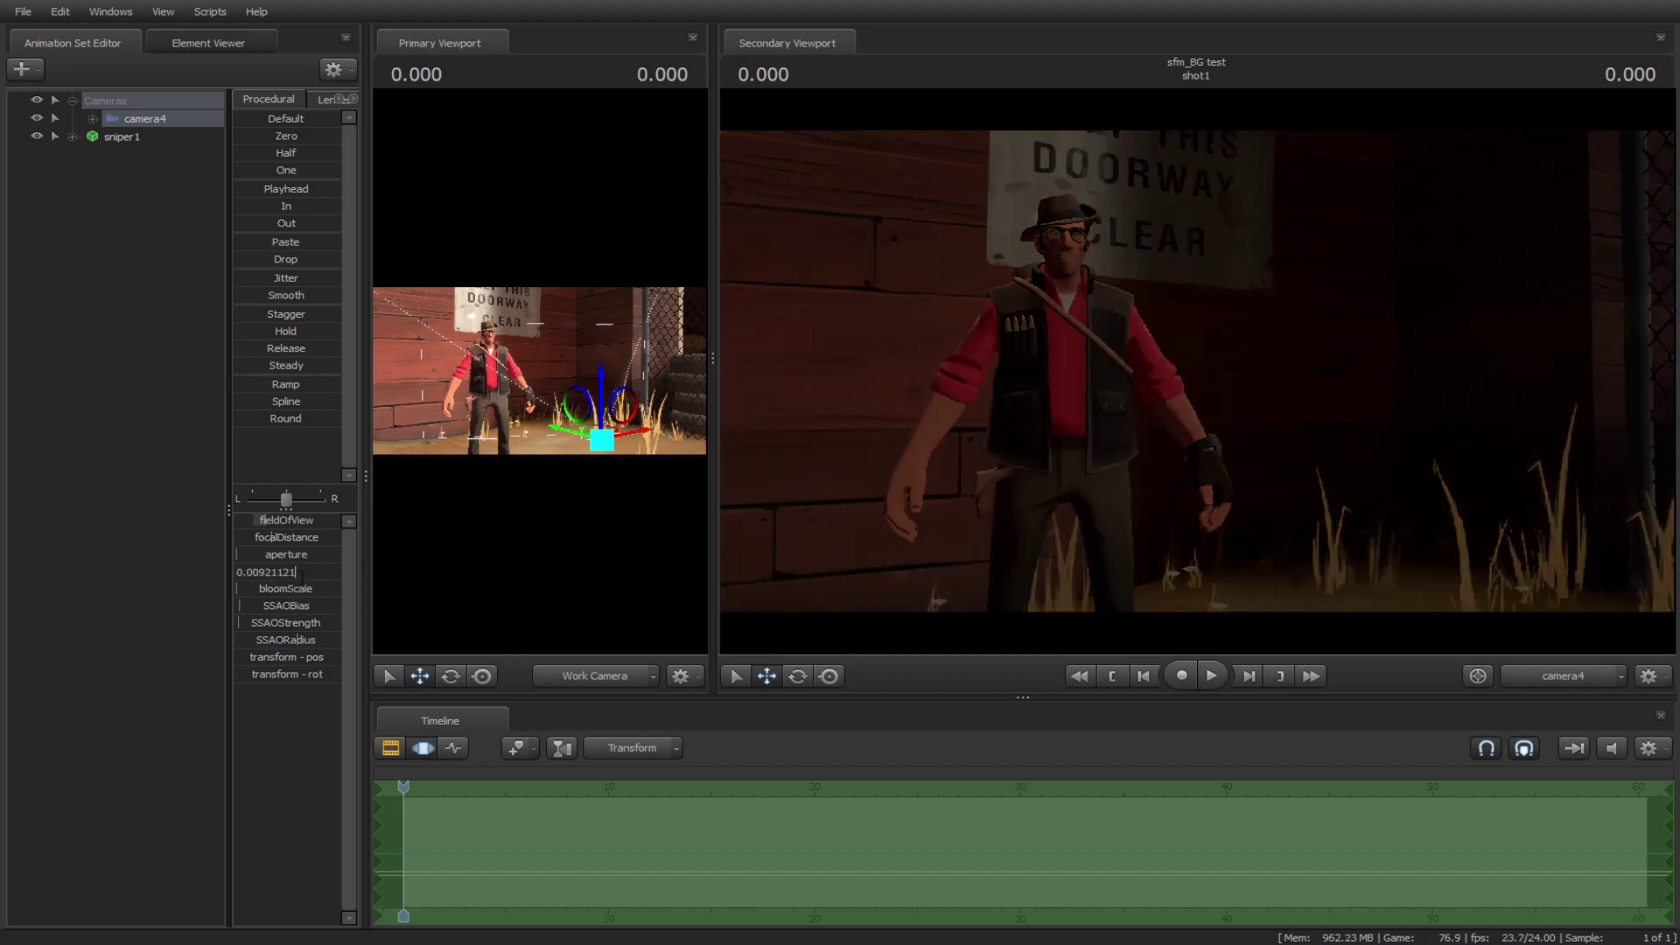
pyautogui.doubleClick(271, 577)
pyautogui.moveTo(259, 575); pyautogui.dragTo(315, 576)
pyautogui.write('9')
pyautogui.press('Return')
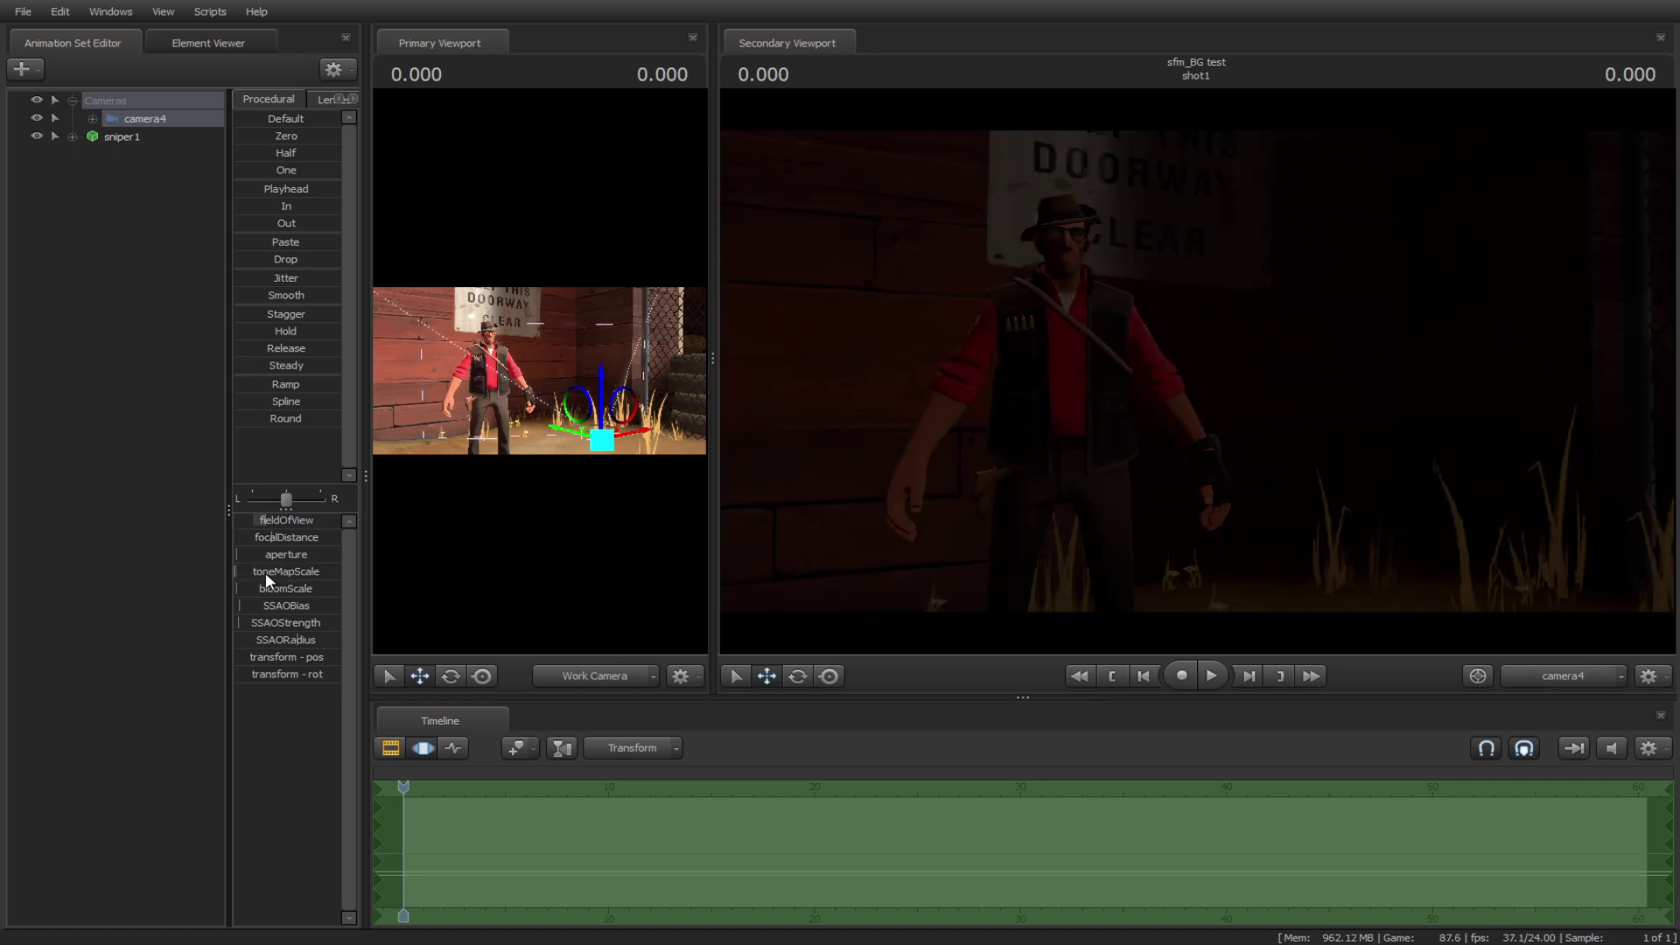
pyautogui.click(265, 572)
pyautogui.press('Return')
pyautogui.click(121, 283)
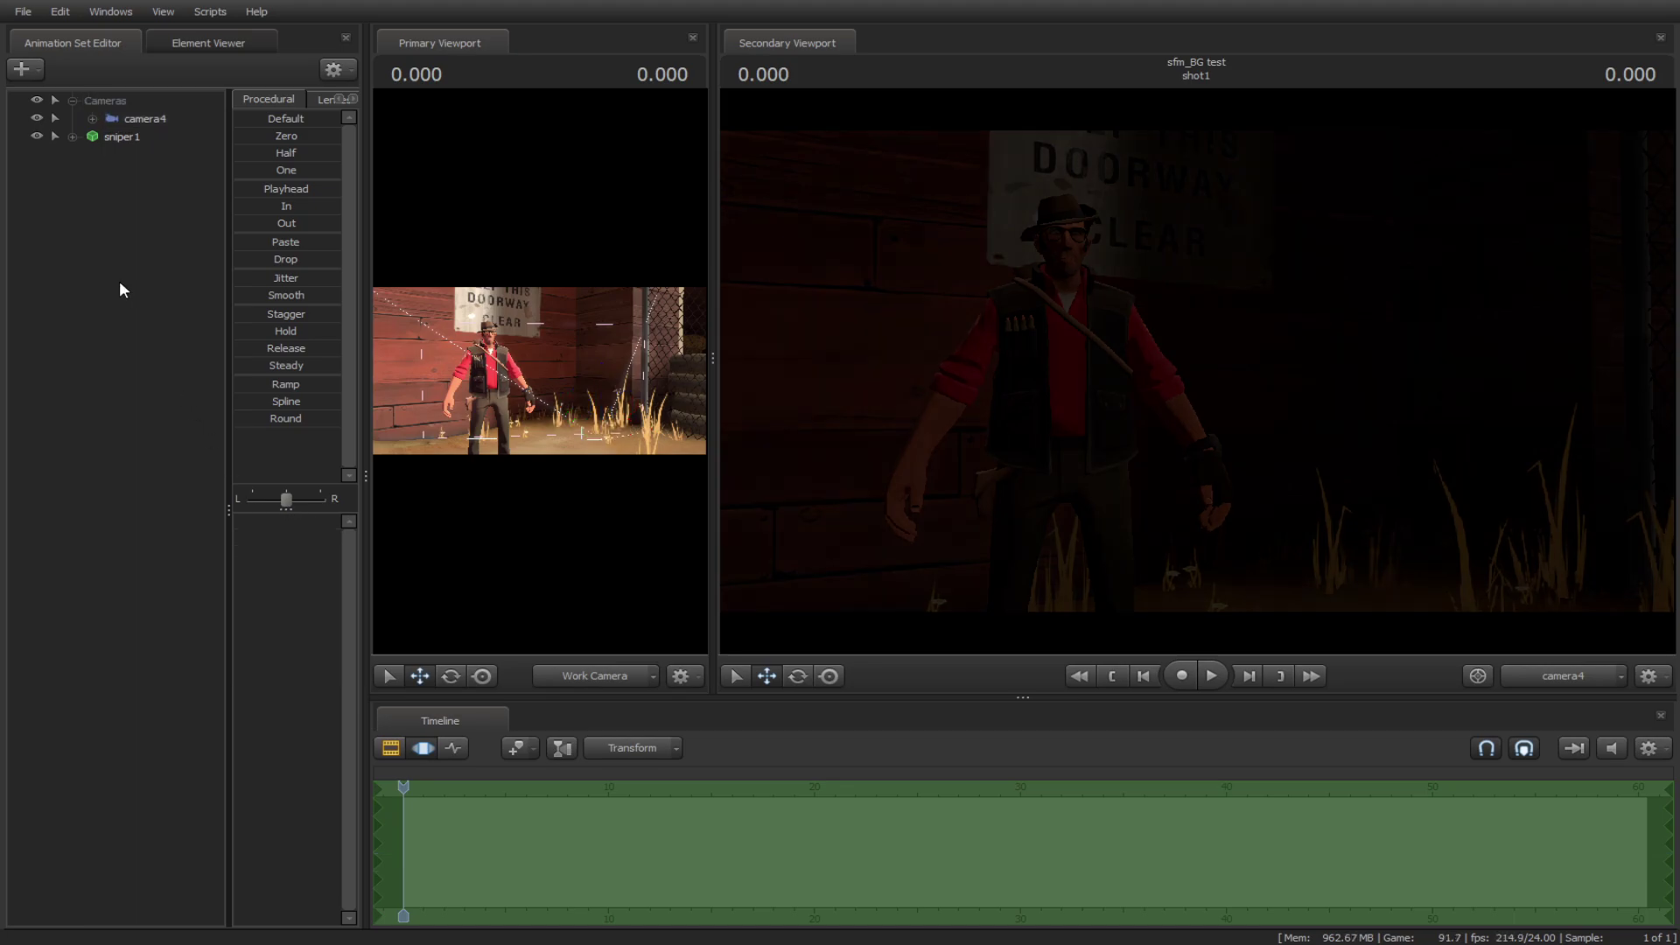
# Create a new light in the sniper scene and look through it in the primary viewport.
pyautogui.rightClick(100, 197)
pyautogui.click(148, 218)
pyautogui.click(94, 140)
pyautogui.doubleClick(89, 136)
pyautogui.moveTo(112, 155); pyautogui.dragTo(663, 320)
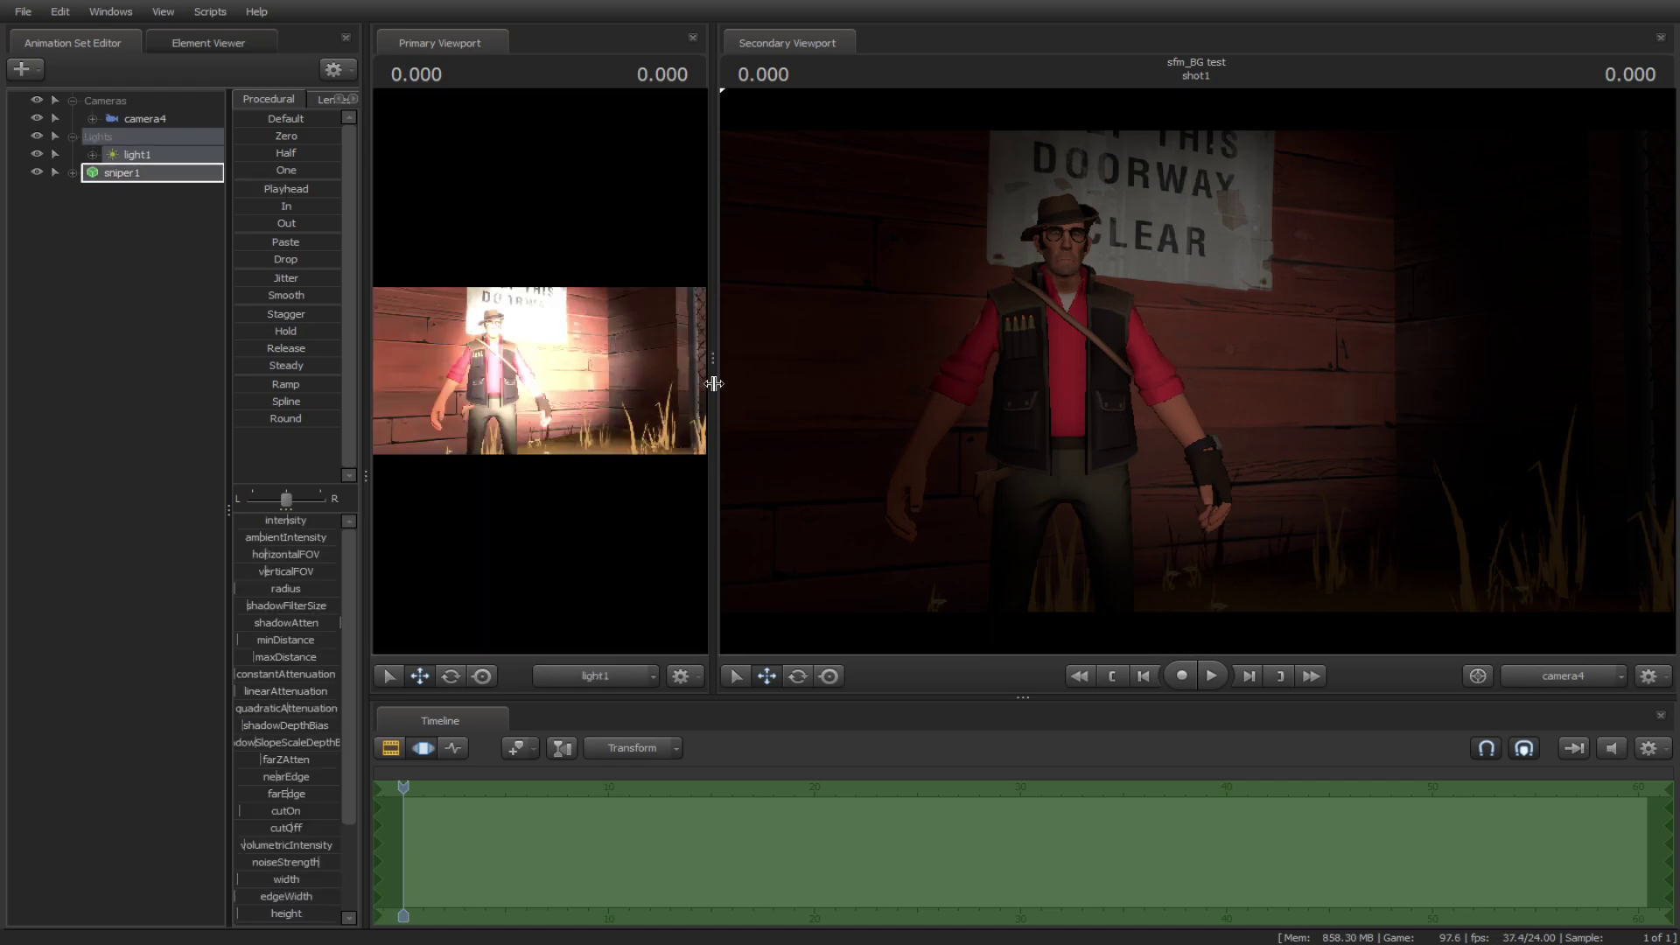
# Widen the primary viewport and move light1 far back to a raised position beyond the chain-link fence, facing the sniper.
pyautogui.moveTo(714, 383); pyautogui.dragTo(829, 385)
pyautogui.moveTo(755, 335); pyautogui.dragTo(884, 367)
pyautogui.press('w')
pyautogui.click(107, 696)
pyautogui.click(164, 158)
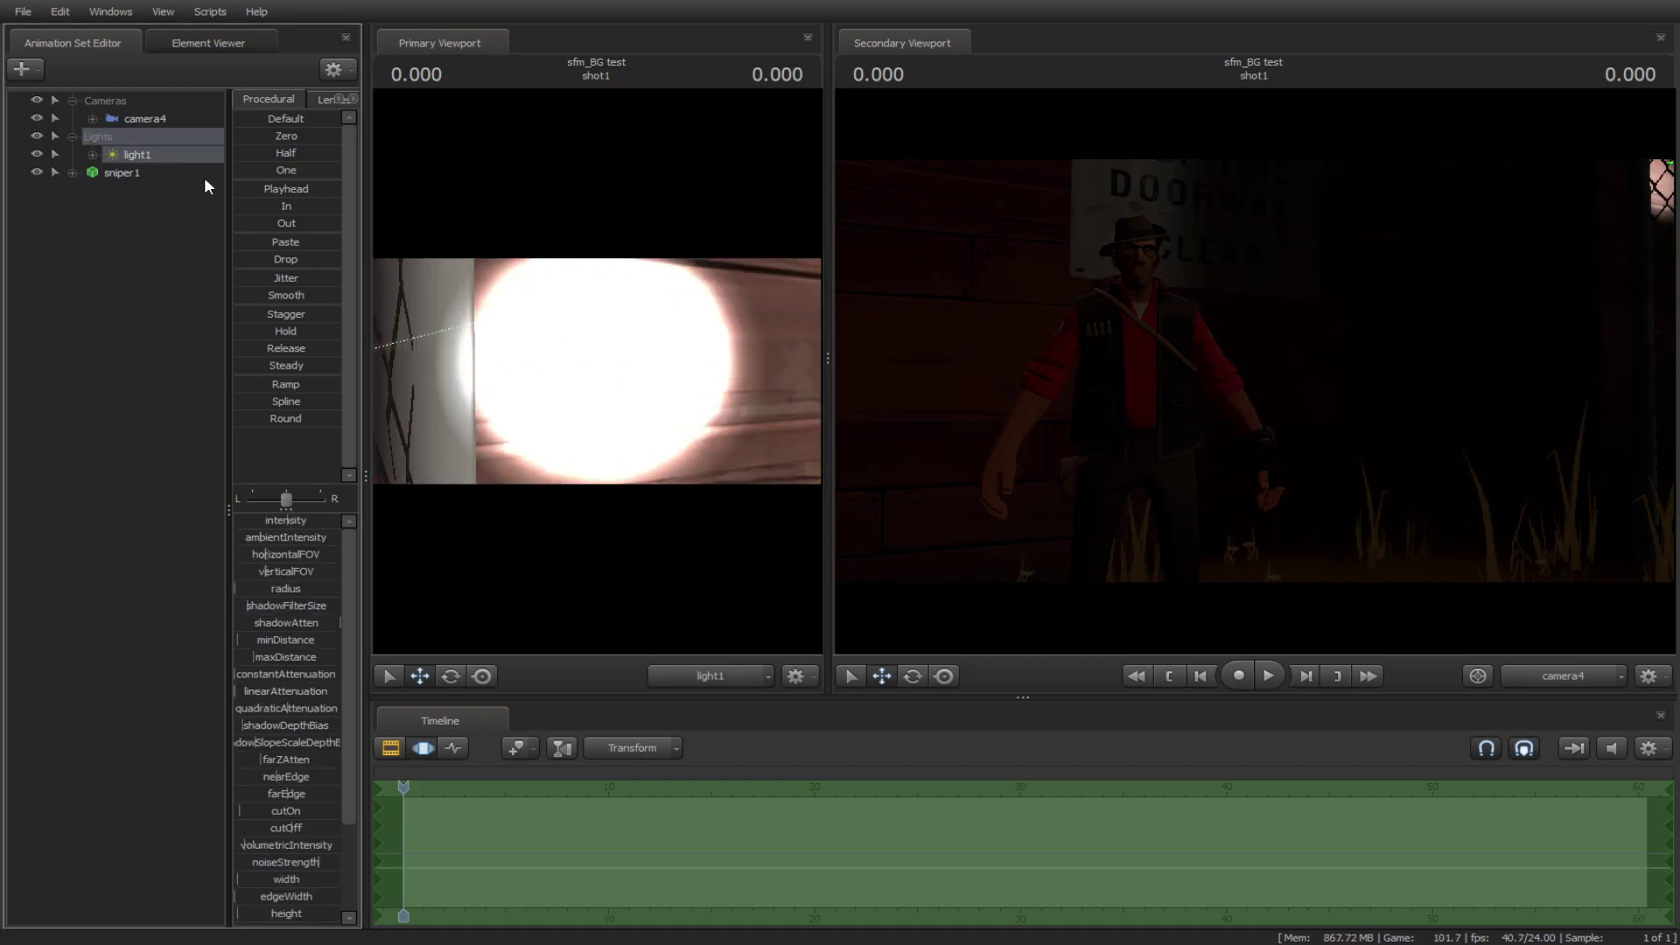
pyautogui.press('s')
pyautogui.moveTo(604, 371); pyautogui.dragTo(590, 352)
pyautogui.press('s')
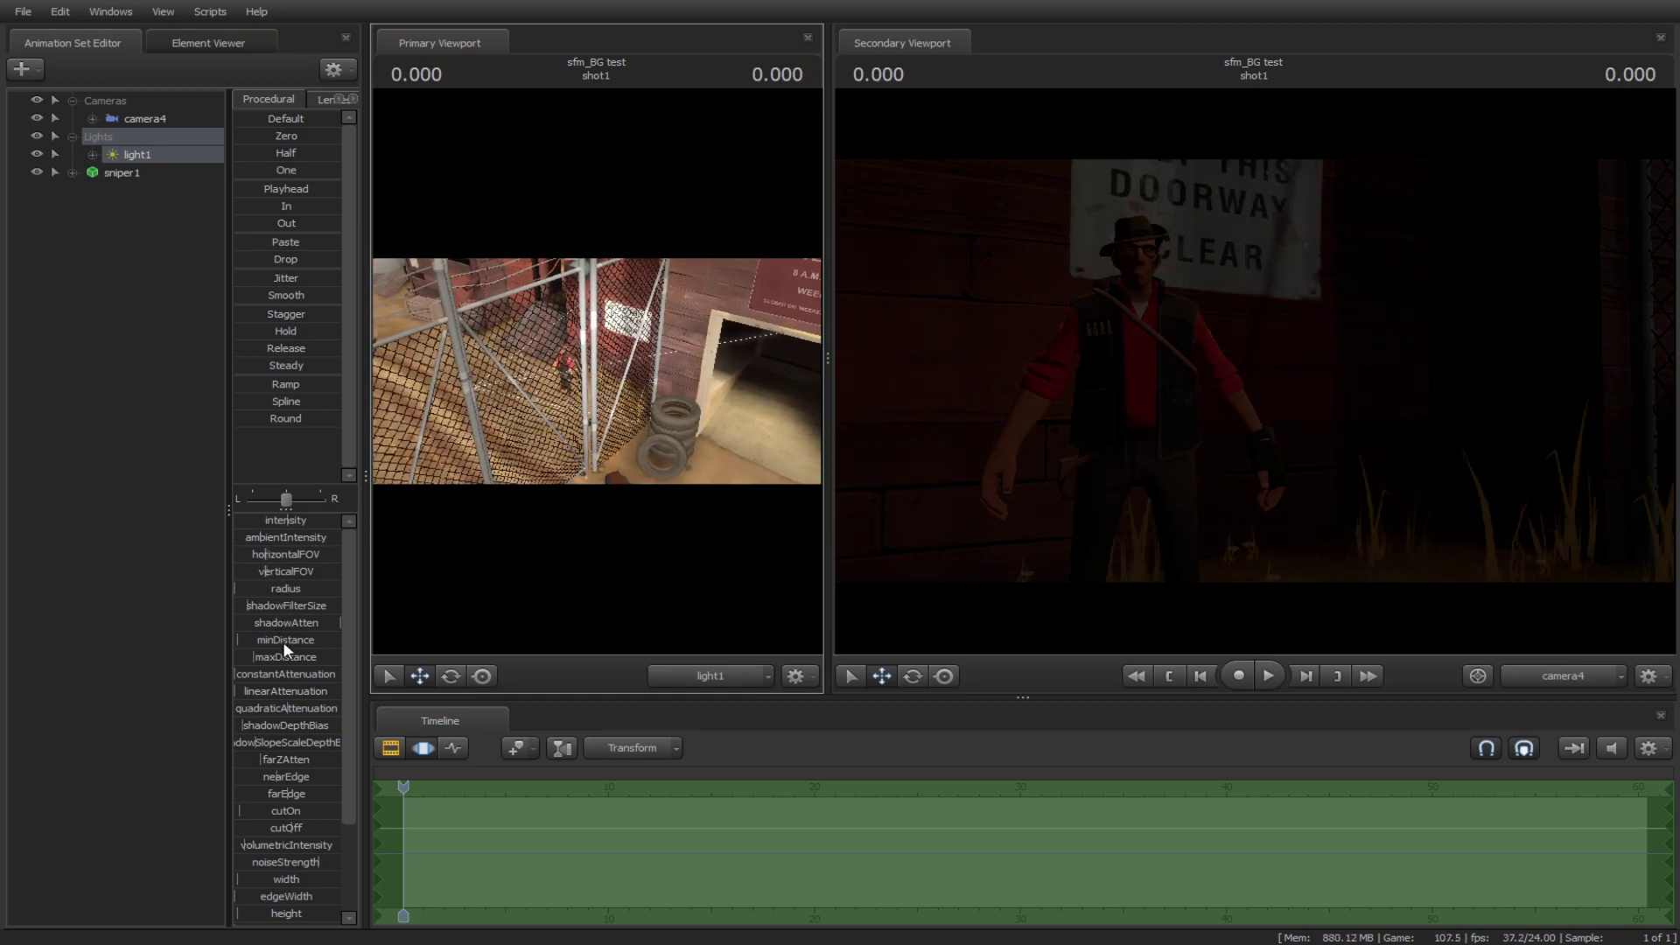
# Raise light1's maxDistance and farZAtten to their maximum so its light reaches the distant sniper.
pyautogui.rightClick(306, 570)
pyautogui.click(341, 577)
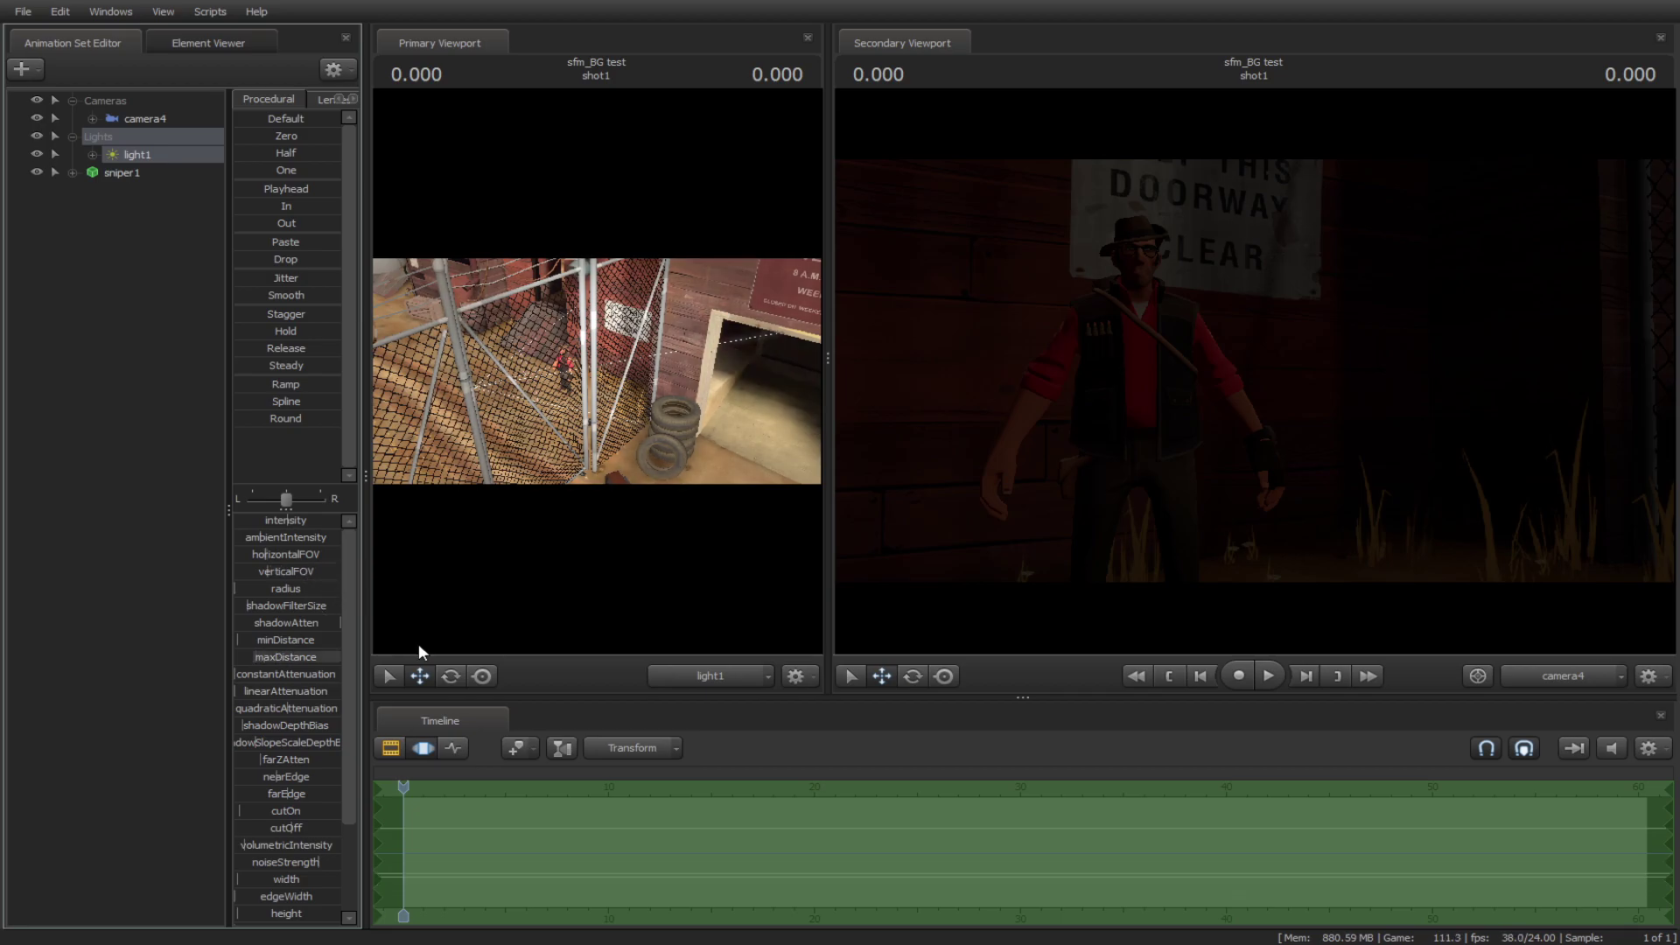
pyautogui.moveTo(304, 762); pyautogui.dragTo(376, 763)
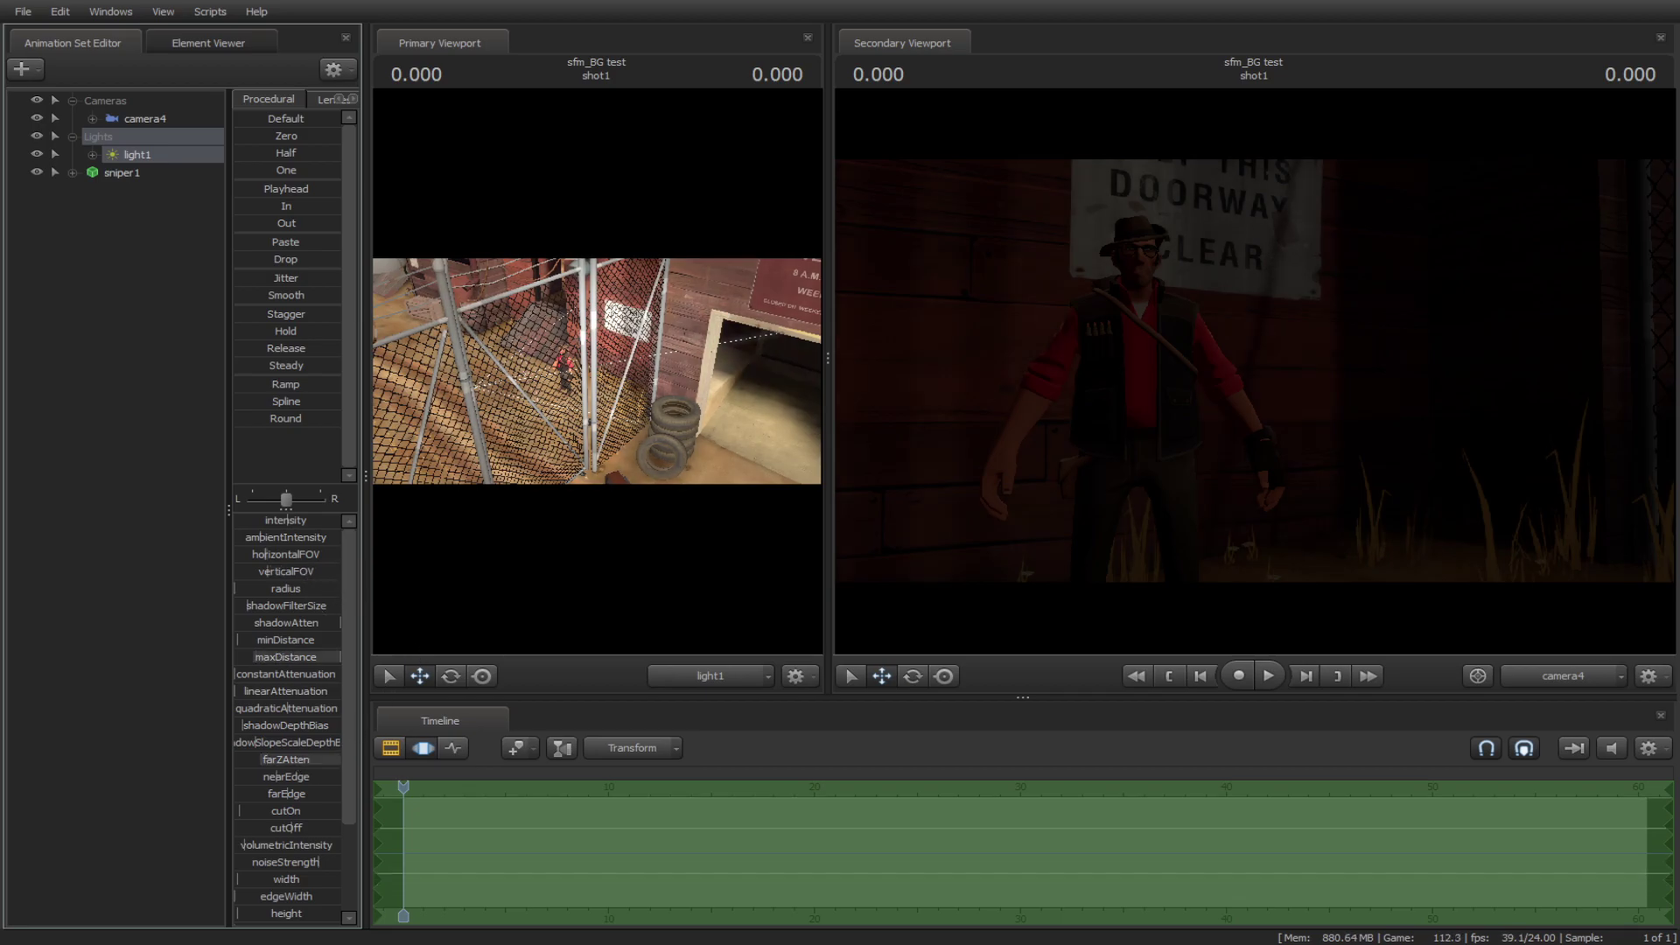
# Set light1's radius to 0.1 and its shadowFilterSize to 0.03.
pyautogui.click(265, 586)
pyautogui.write('0.1')
pyautogui.press('Return')
pyautogui.doubleClick(276, 607)
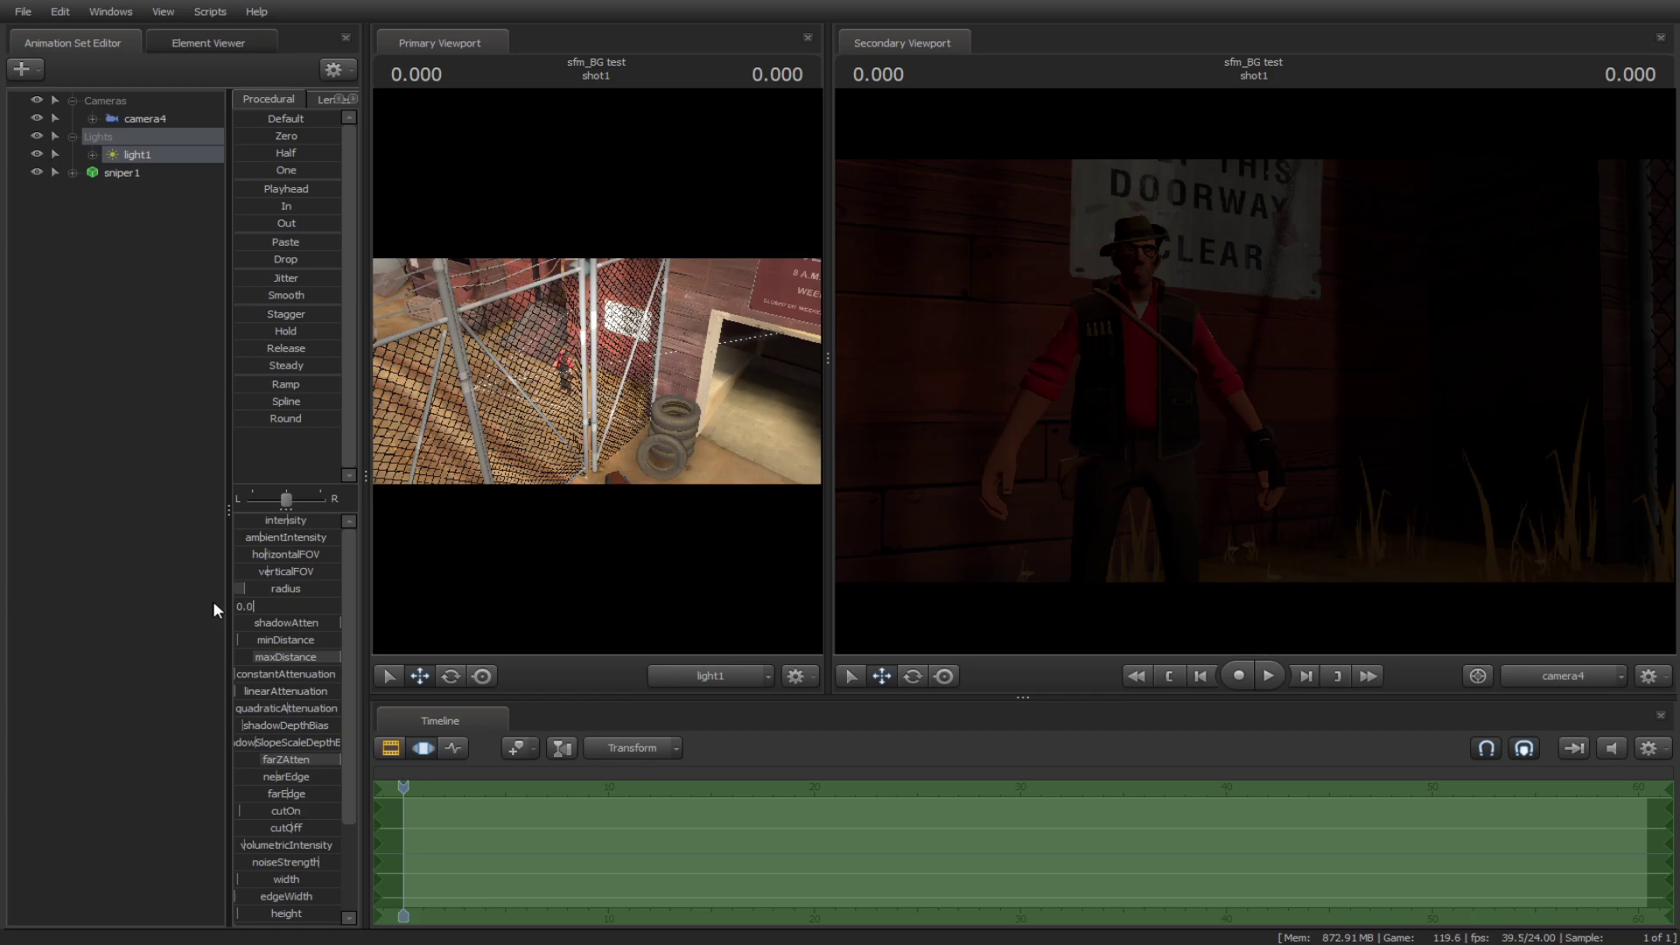
pyautogui.write('0.03')
pyautogui.press('Return')
# Move light1 higher above the fence and balance its intensity and linearAttenuation to cast moderate fence shadows over the sniper and wall.
pyautogui.moveTo(296, 521); pyautogui.dragTo(340, 521)
pyautogui.moveTo(291, 692); pyautogui.dragTo(340, 691)
pyautogui.moveTo(558, 493); pyautogui.dragTo(562, 441)
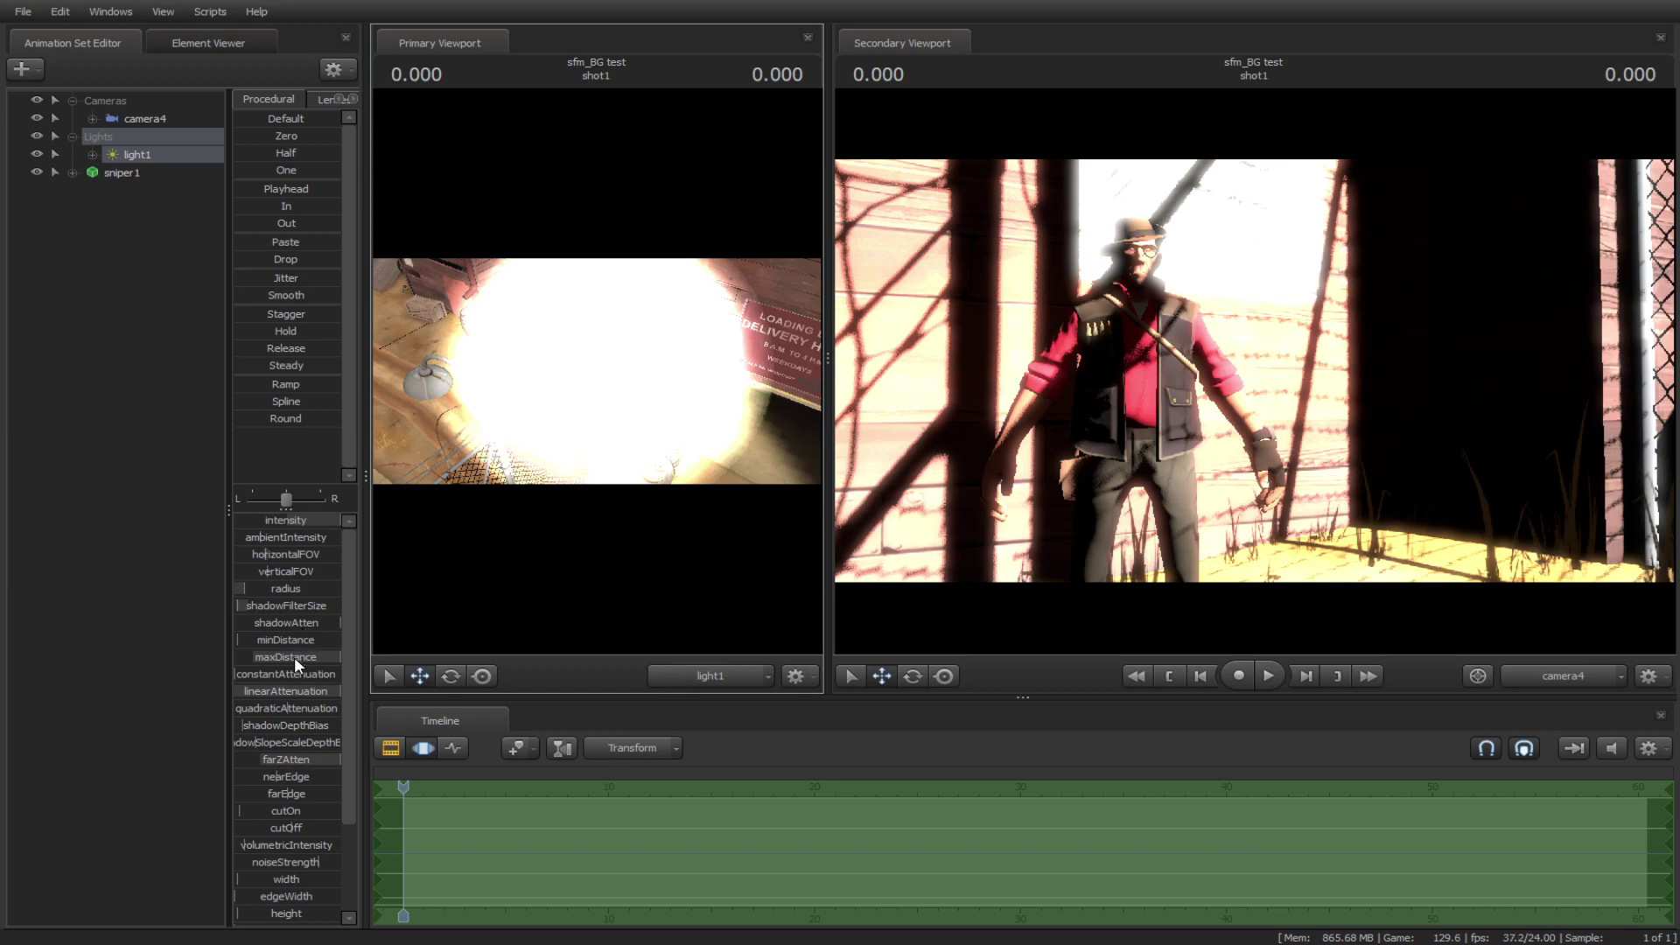
pyautogui.rightClick(283, 692)
pyautogui.click(290, 700)
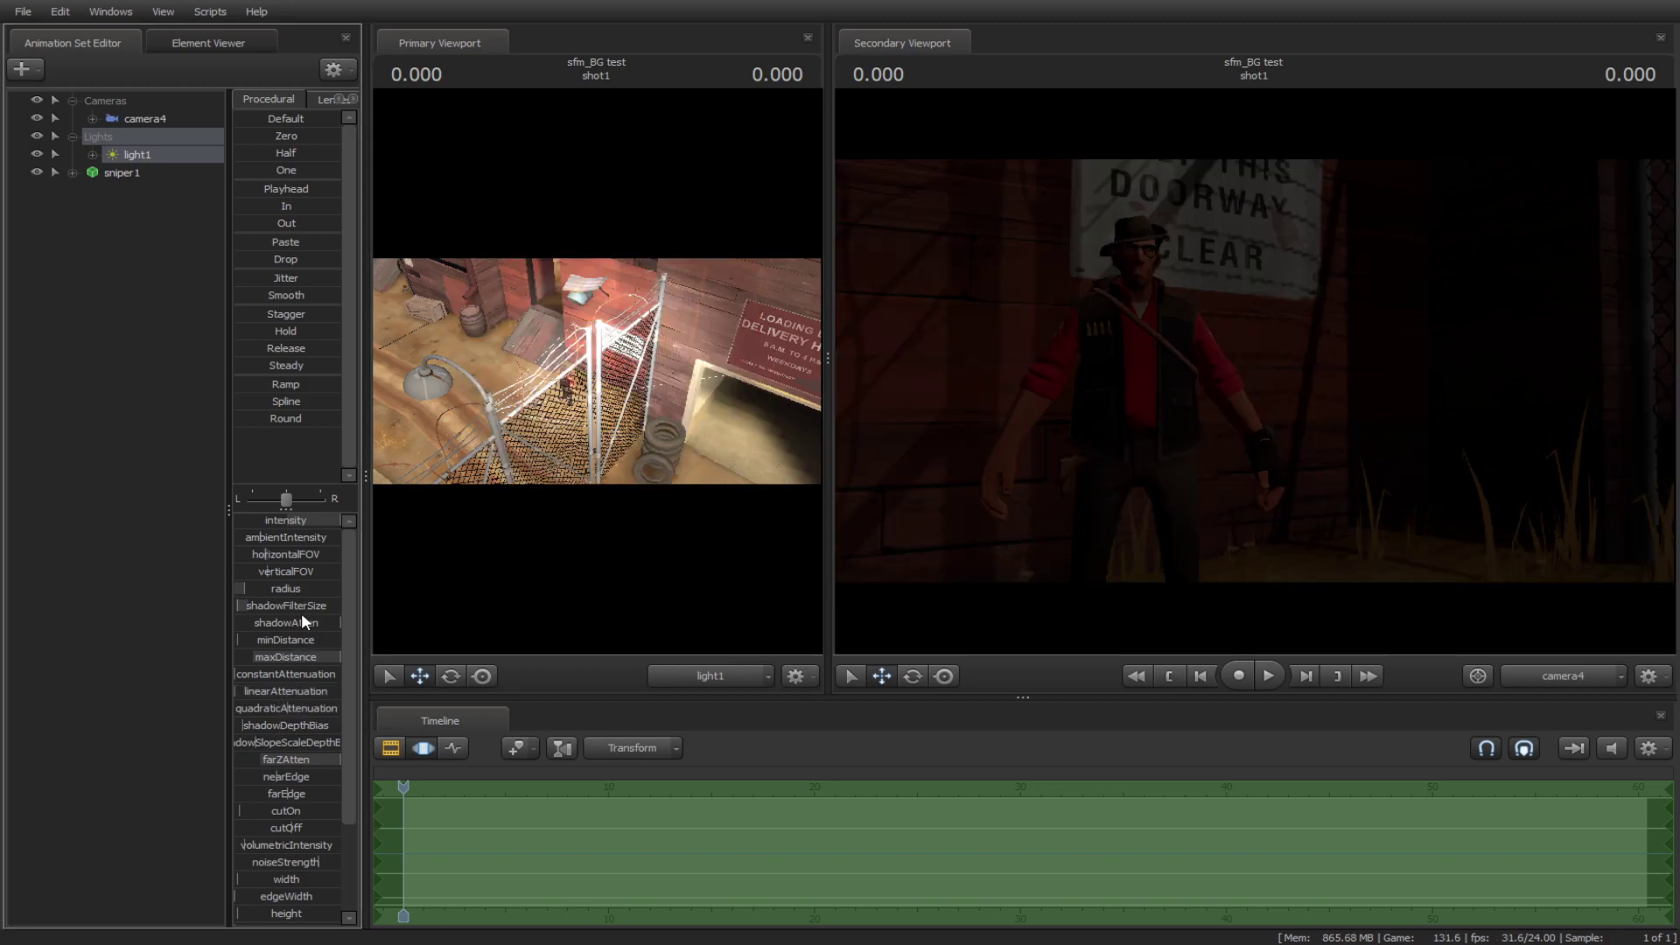
pyautogui.moveTo(276, 683); pyautogui.dragTo(277, 690)
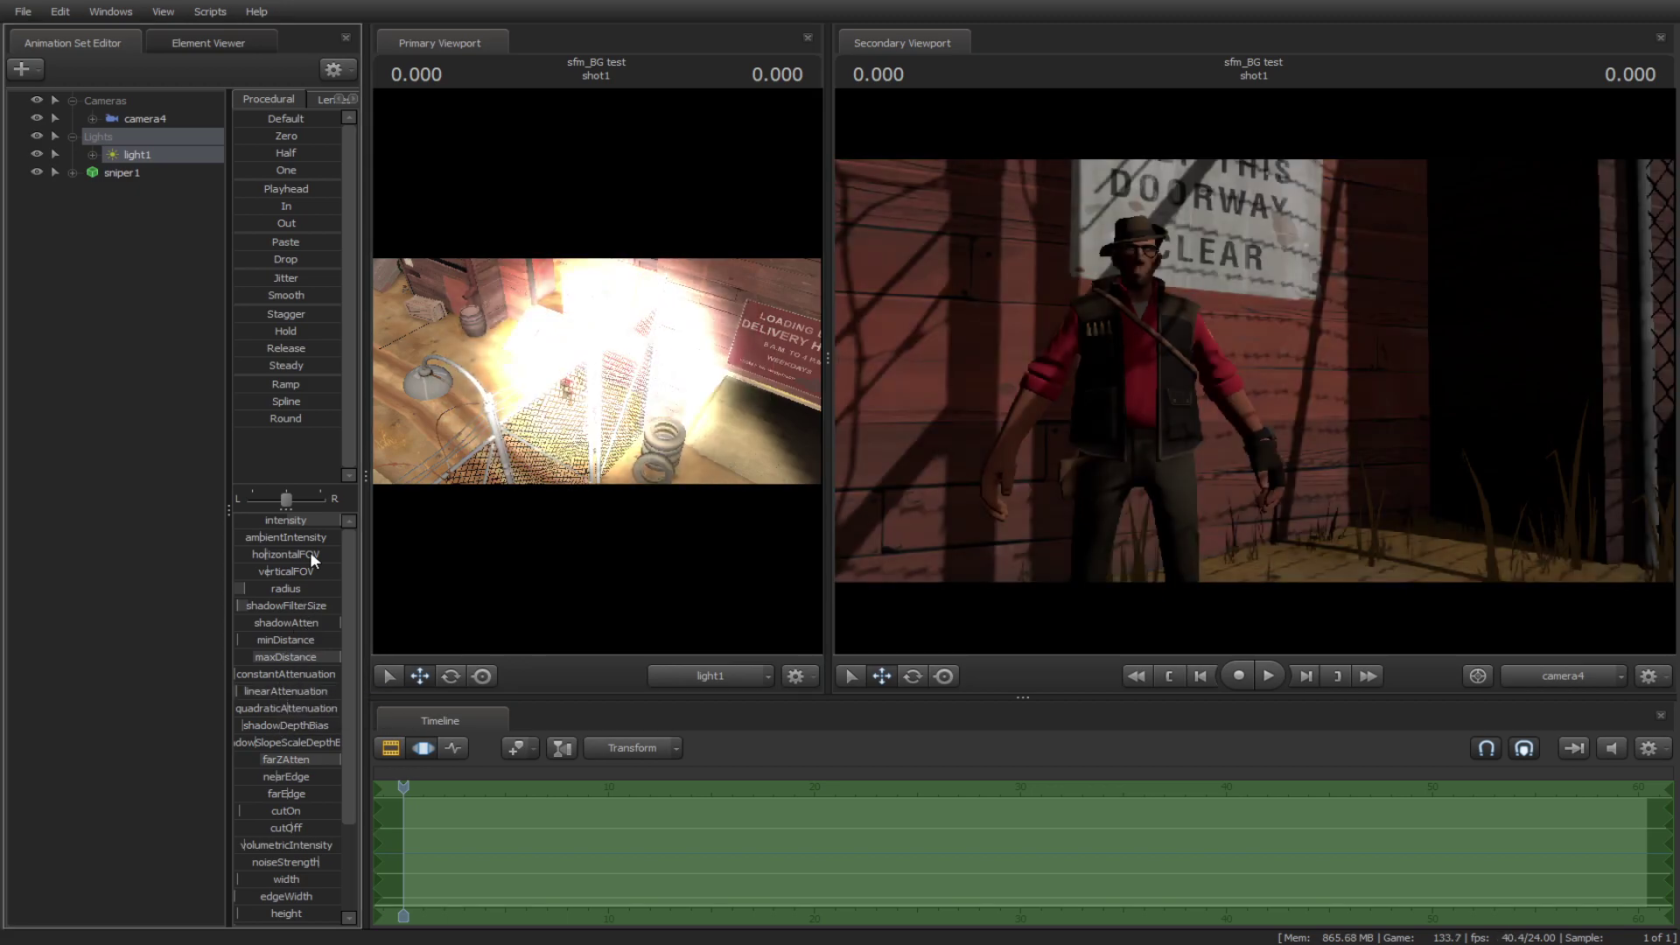
pyautogui.moveTo(329, 518); pyautogui.dragTo(282, 525)
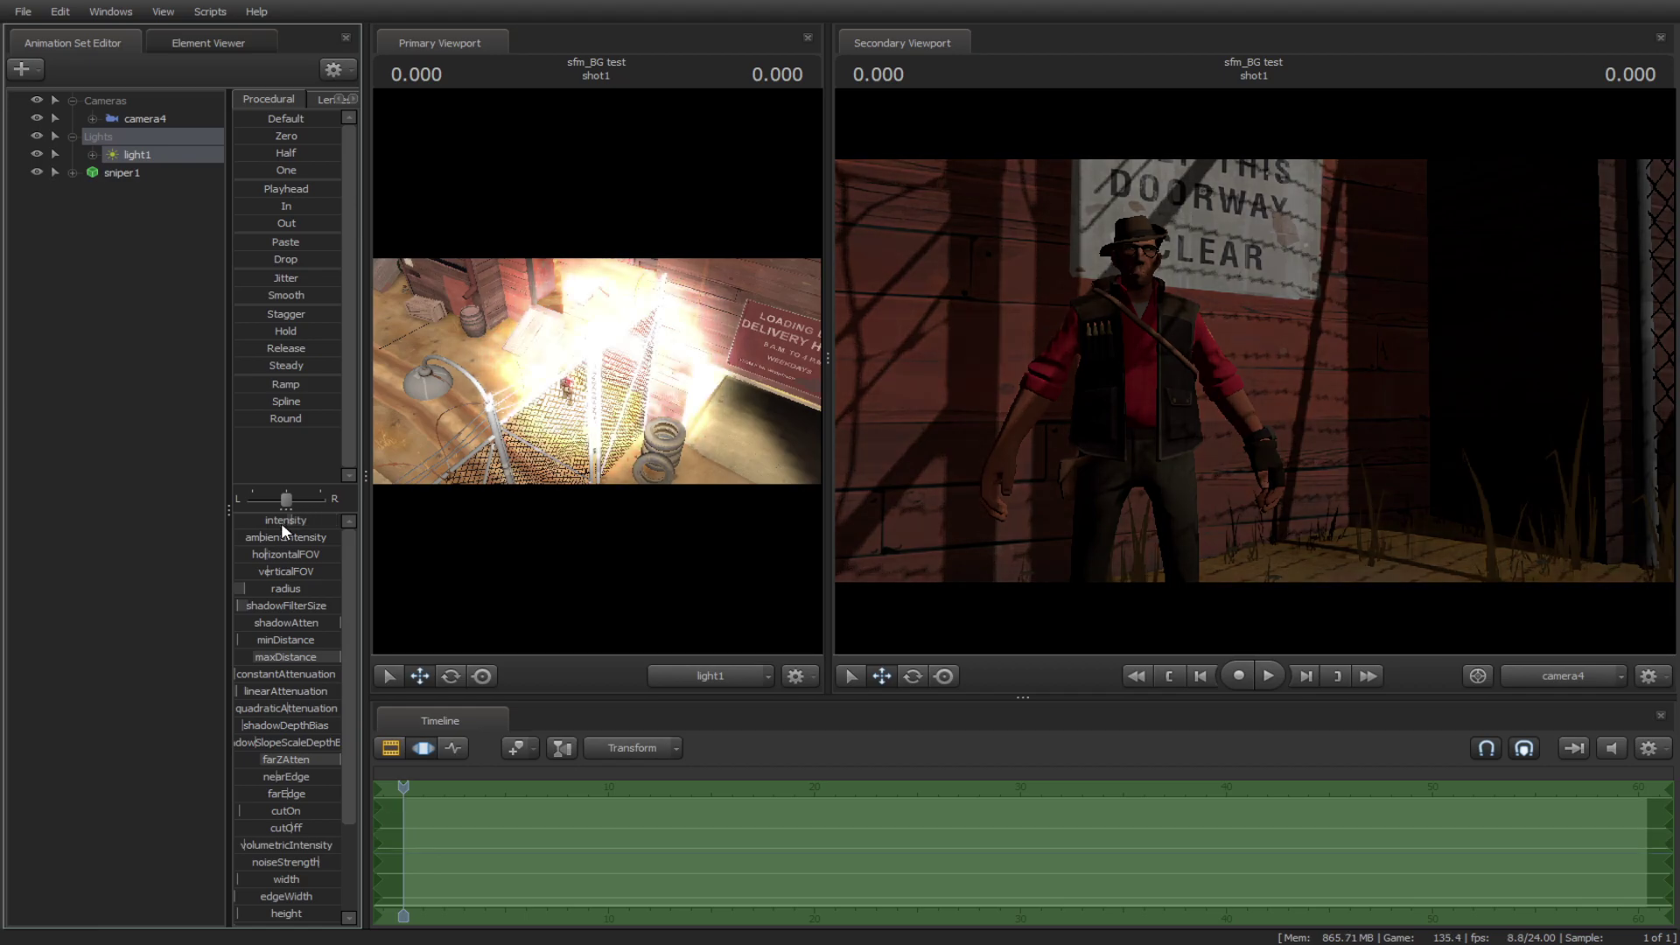
# Tint light1 blue by lowering color_red, raise its intensity, and enlarge the secondary viewport.
pyautogui.scroll(-2, 292, 777)
pyautogui.moveTo(327, 828); pyautogui.dragTo(228, 838)
pyautogui.scroll(2, 289, 619)
pyautogui.moveTo(293, 521); pyautogui.dragTo(317, 522)
pyautogui.moveTo(826, 366); pyautogui.dragTo(728, 366)
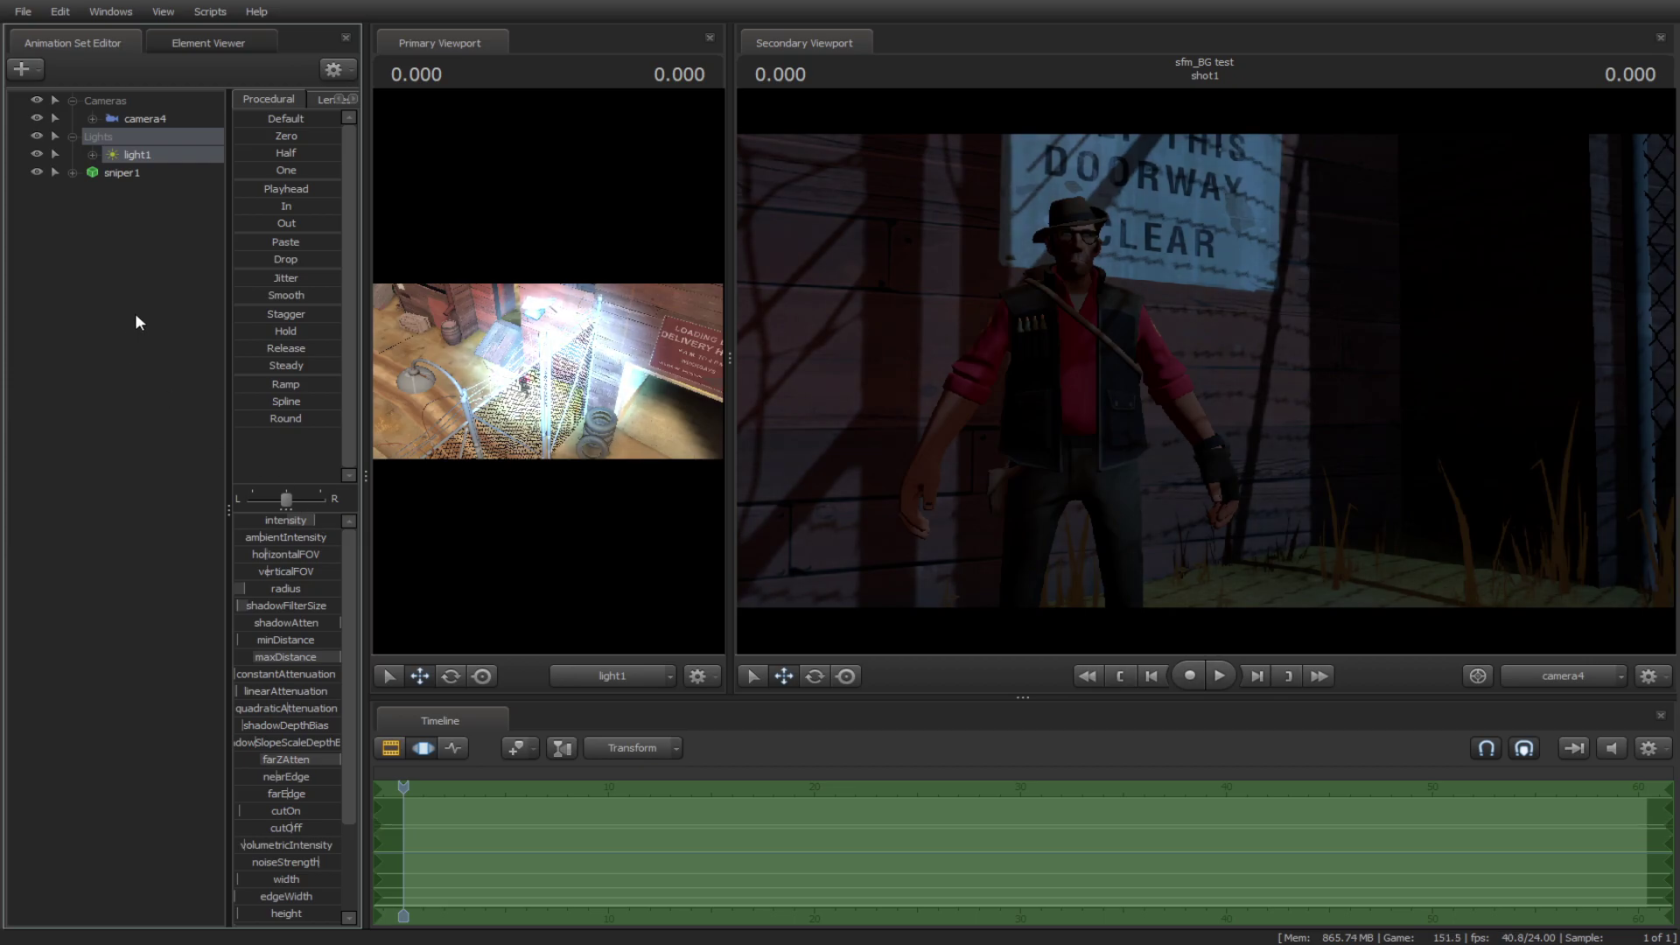
# Create a second light, look through it in the primary viewport and aim it at the wall and ground beside the sniper.
pyautogui.rightClick(124, 192)
pyautogui.click(154, 212)
pyautogui.moveTo(126, 177); pyautogui.dragTo(560, 372)
pyautogui.press('w')
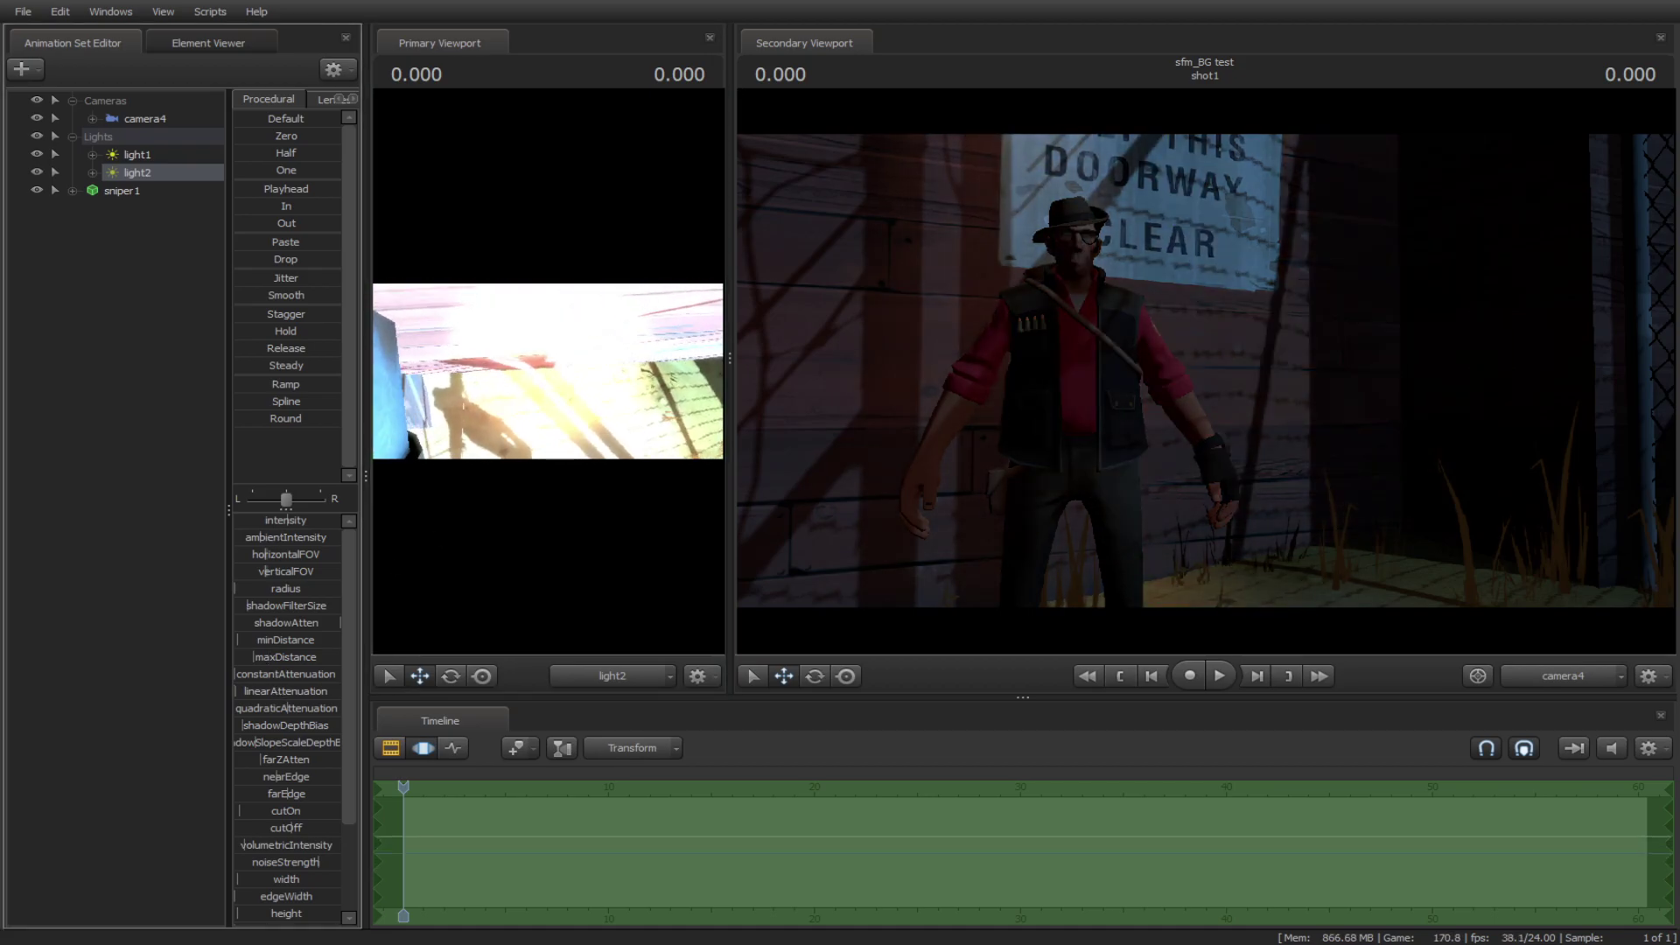
pyautogui.moveTo(429, 249); pyautogui.dragTo(429, 250)
# Raise light2's radius and linearAttenuation slightly and keep its shadowFilterSize low, for a warm glow on the ground and wall.
pyautogui.moveTo(282, 589); pyautogui.dragTo(295, 589)
pyautogui.moveTo(289, 606); pyautogui.dragTo(280, 605)
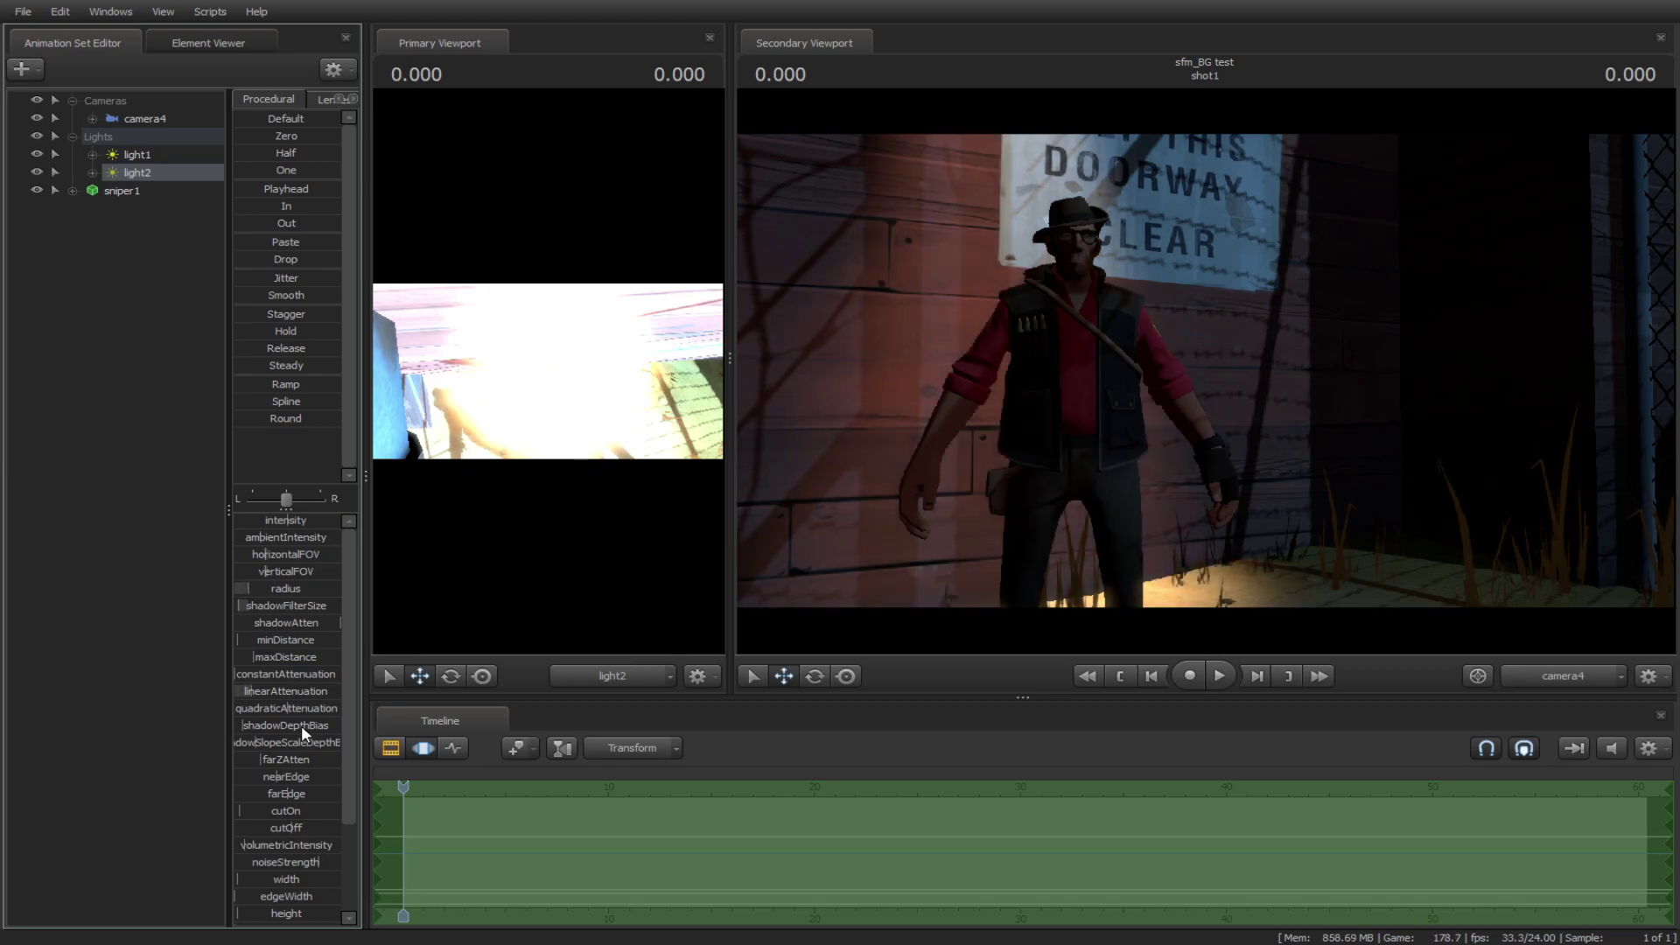
pyautogui.moveTo(304, 727); pyautogui.dragTo(294, 727)
# Create a third light, look through it in the primary viewport, raise its intensity, and widen the secondary viewport.
pyautogui.click(140, 156)
pyautogui.rightClick(136, 160)
pyautogui.click(136, 173)
pyautogui.rightClick(128, 232)
pyautogui.click(197, 278)
pyautogui.moveTo(119, 209); pyautogui.dragTo(546, 371)
pyautogui.moveTo(282, 522); pyautogui.dragTo(313, 522)
pyautogui.moveTo(729, 322); pyautogui.dragTo(532, 359)
# Add a fourth light with reduced color_red as a teal fill, and give it low intensity and linearAttenuation.
pyautogui.rightClick(140, 164)
pyautogui.click(180, 236)
pyautogui.scroll(-3, 303, 845)
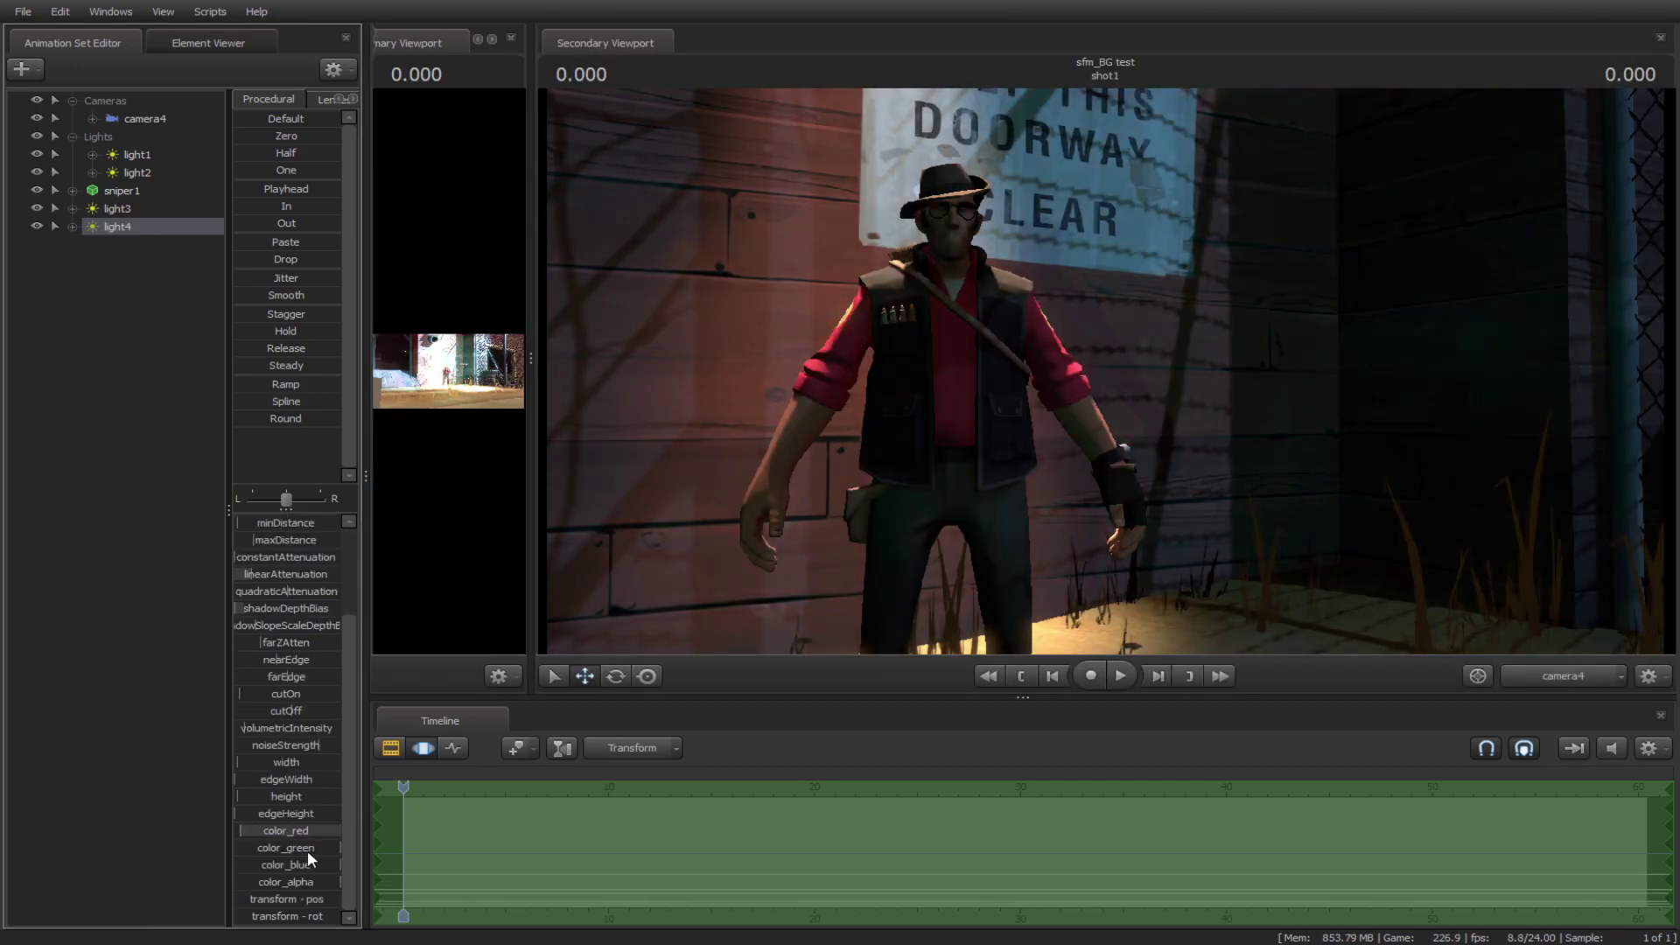
pyautogui.scroll(3, 299, 847)
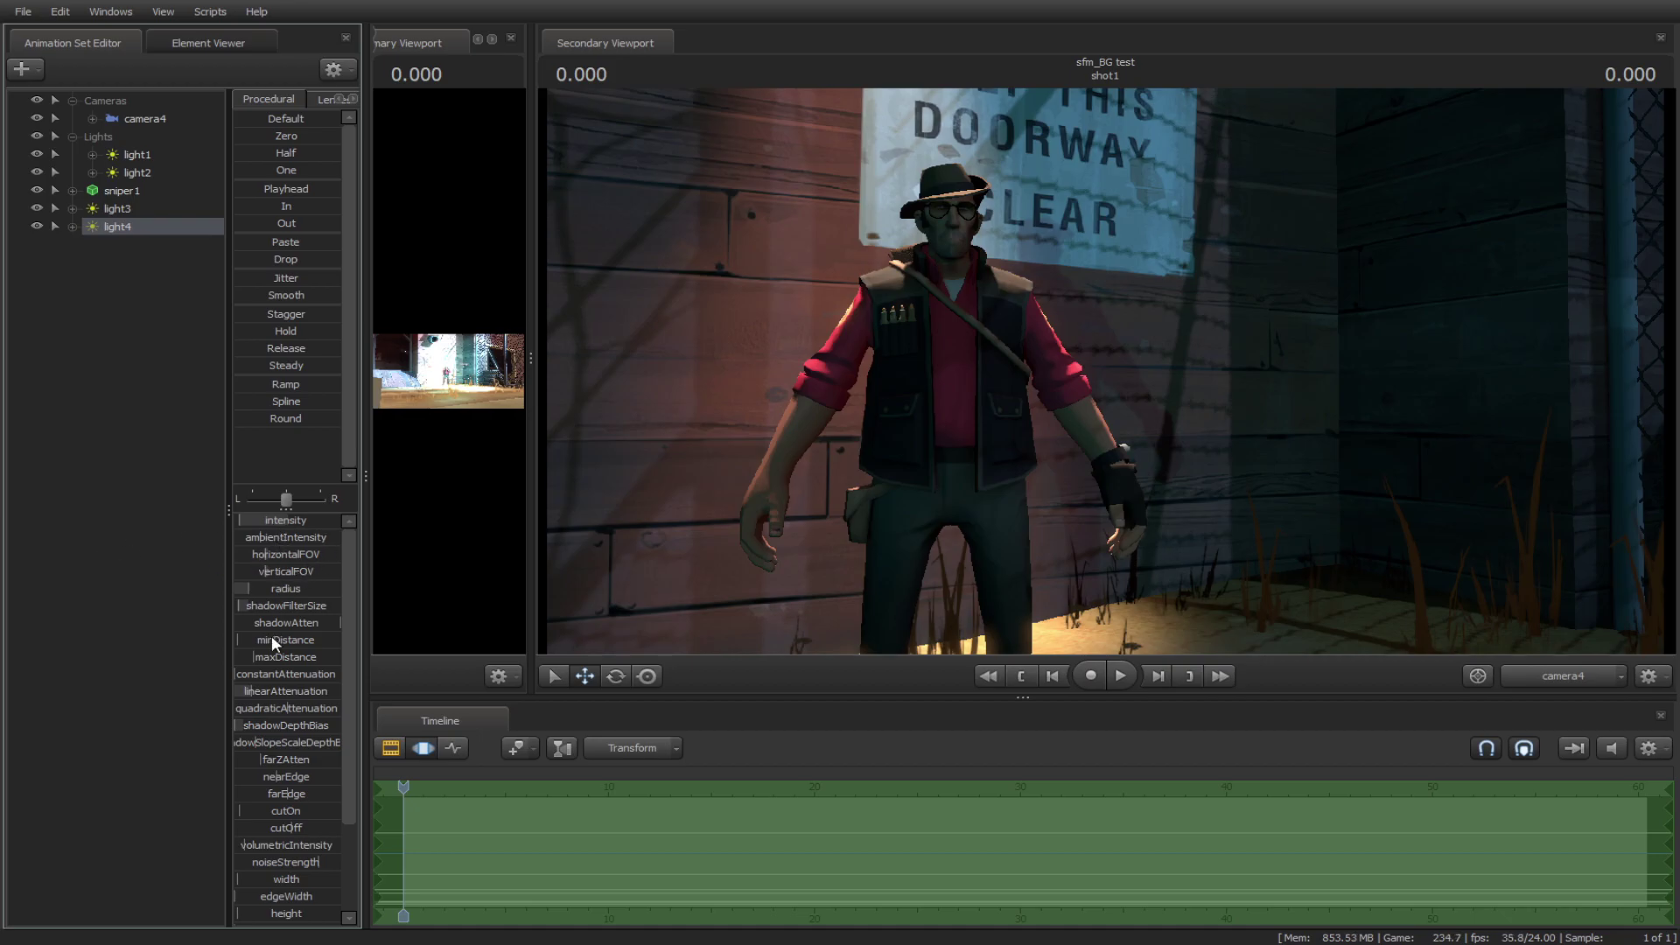
pyautogui.moveTo(272, 692); pyautogui.dragTo(258, 691)
pyautogui.moveTo(275, 521); pyautogui.dragTo(282, 520)
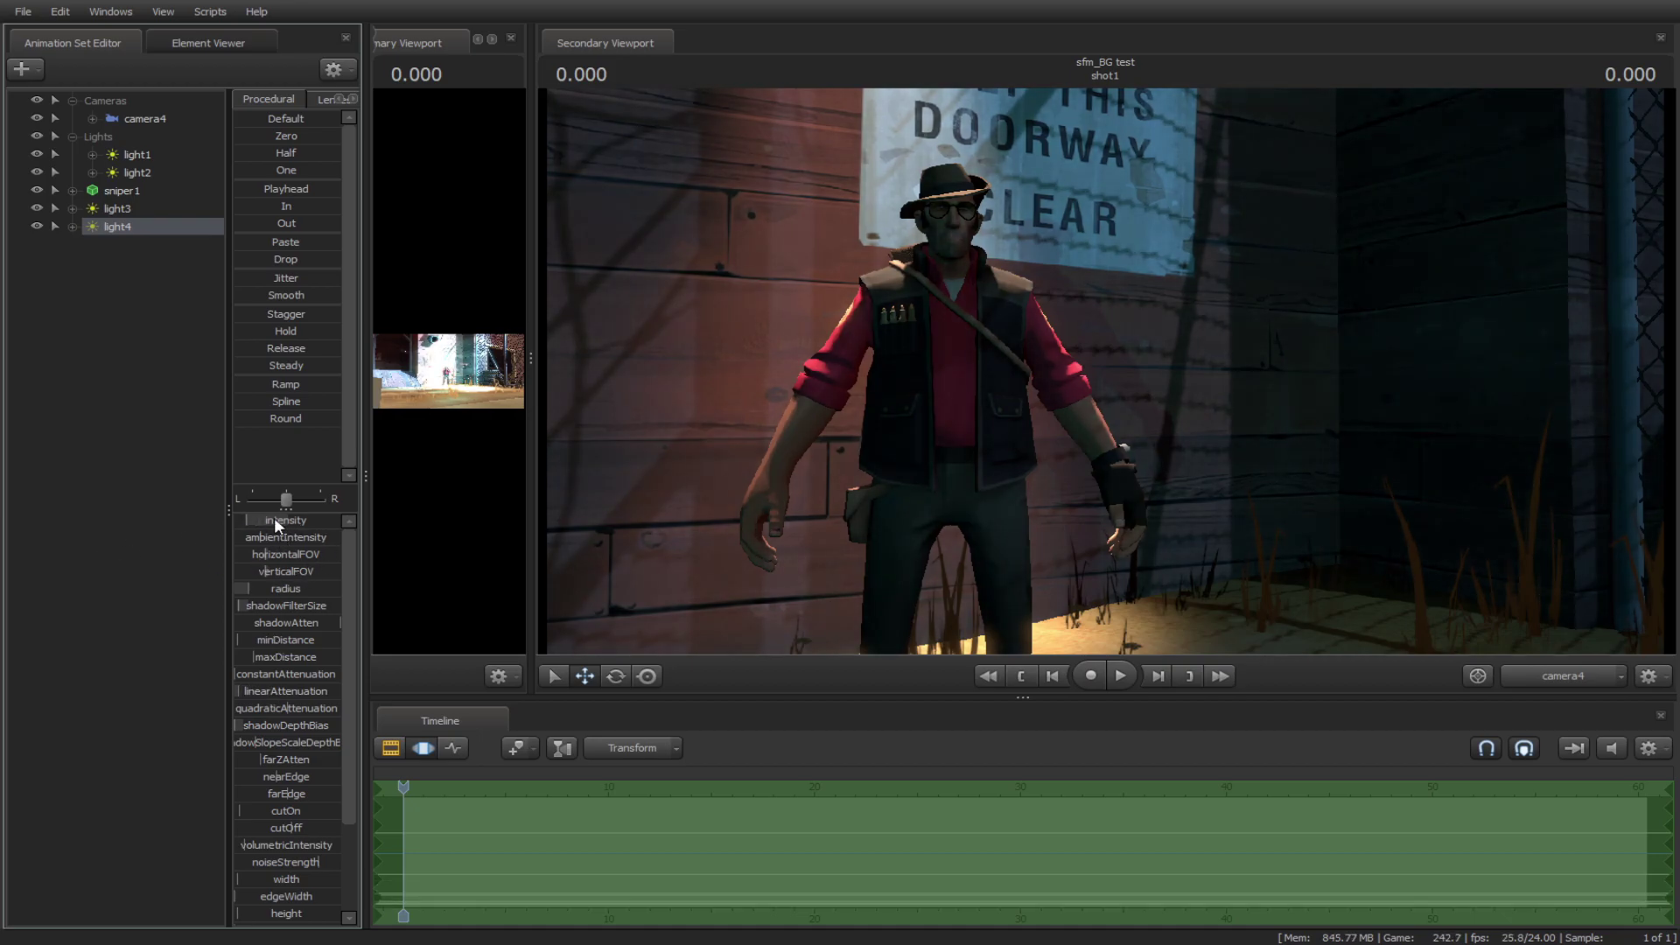
# Widen the primary viewport and view the scene through light1, light2 and light3 in turn to examine each light's placement.
pyautogui.rightClick(137, 156)
pyautogui.click(450, 390)
pyautogui.moveTo(530, 579); pyautogui.dragTo(673, 581)
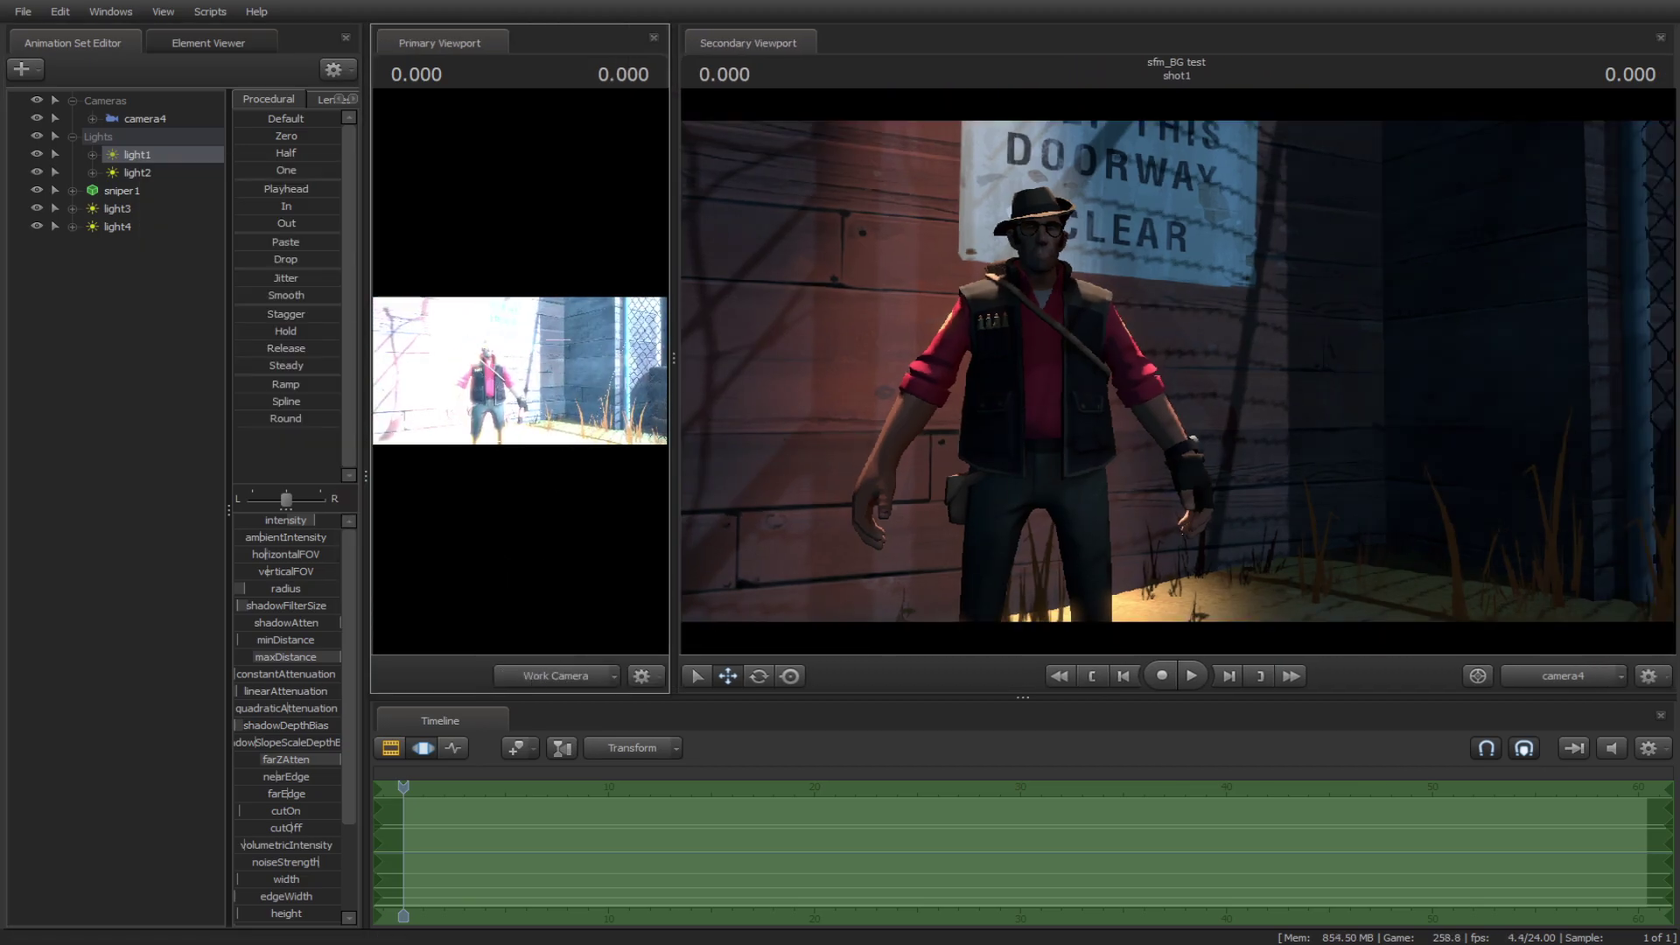
pyautogui.rightClick(126, 156)
pyautogui.rightClick(144, 167)
pyautogui.click(464, 210)
pyautogui.moveTo(138, 172); pyautogui.dragTo(518, 371)
pyautogui.rightClick(123, 212)
pyautogui.click(198, 449)
pyautogui.rightClick(122, 172)
pyautogui.click(197, 409)
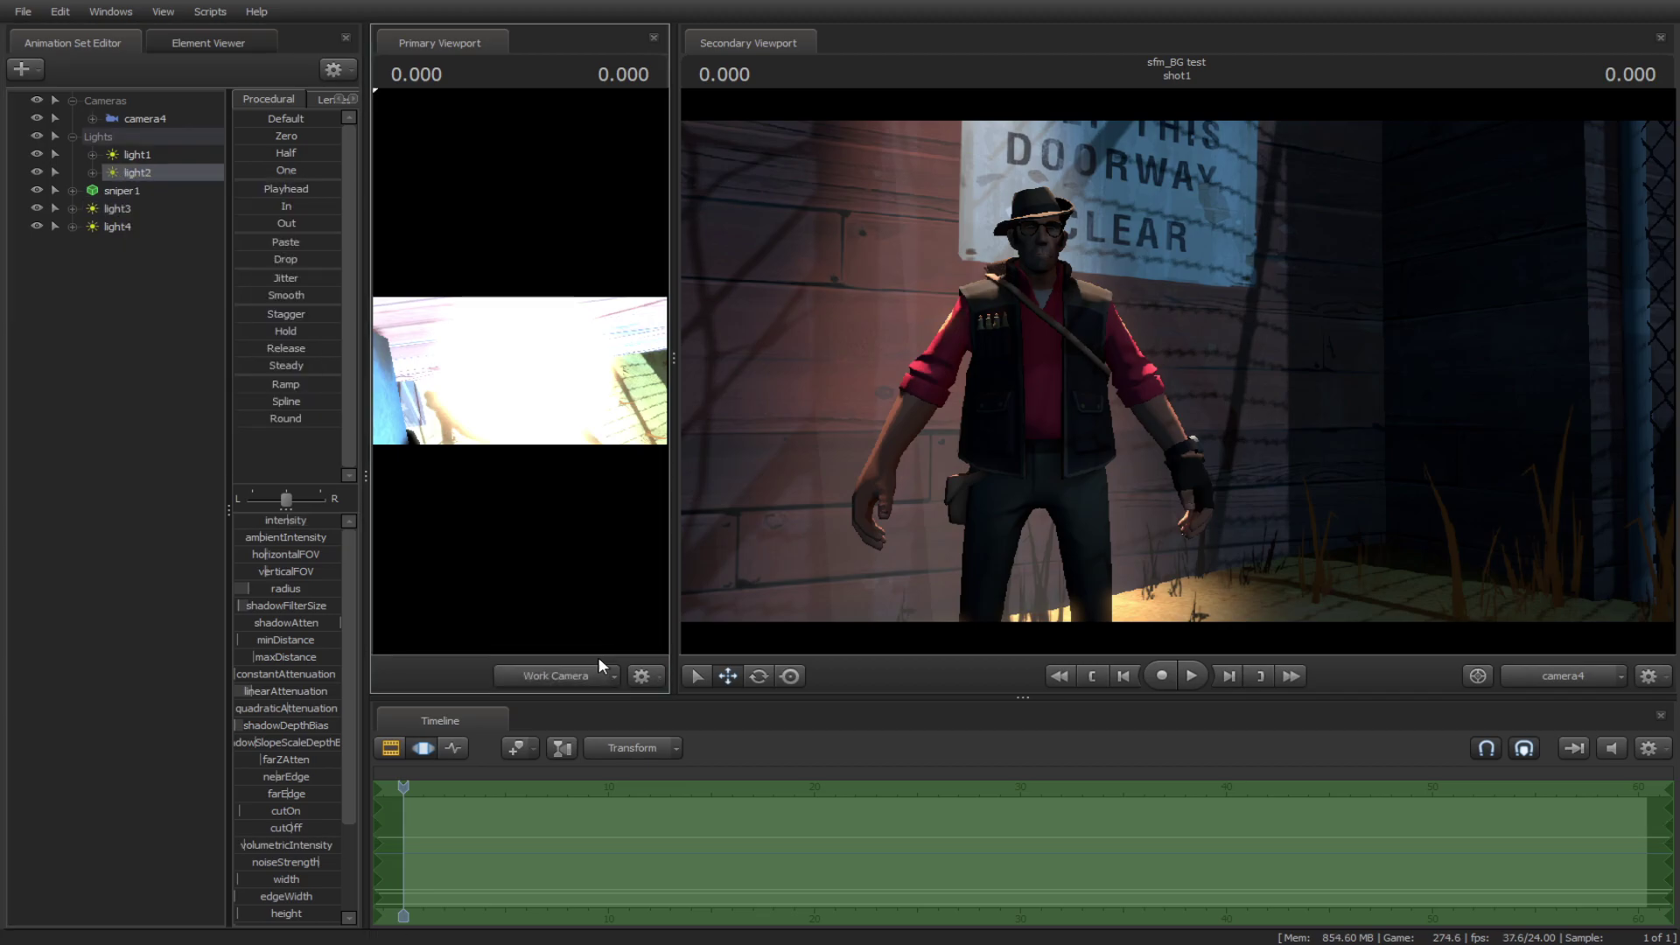
pyautogui.click(600, 676)
pyautogui.click(138, 211)
pyautogui.moveTo(490, 411); pyautogui.dragTo(534, 412)
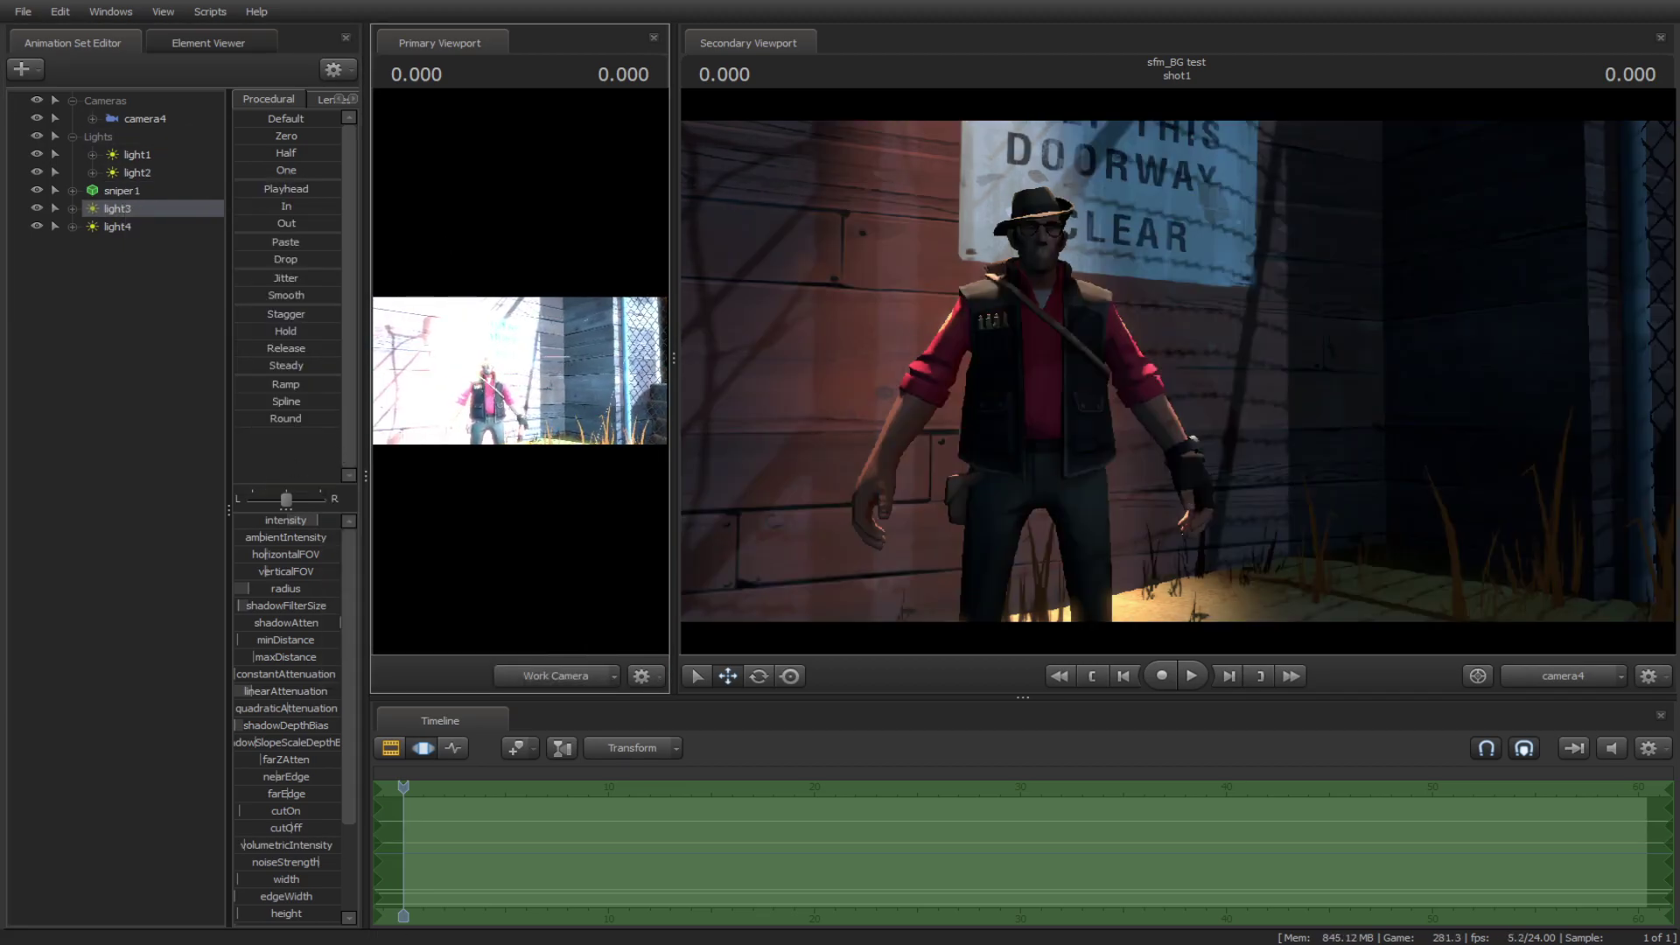
# Widen the secondary viewport, deselect the light and switch the timeline to the Clip Editor.
pyautogui.moveTo(671, 314); pyautogui.dragTo(601, 316)
pyautogui.click(91, 455)
pyautogui.click(390, 748)
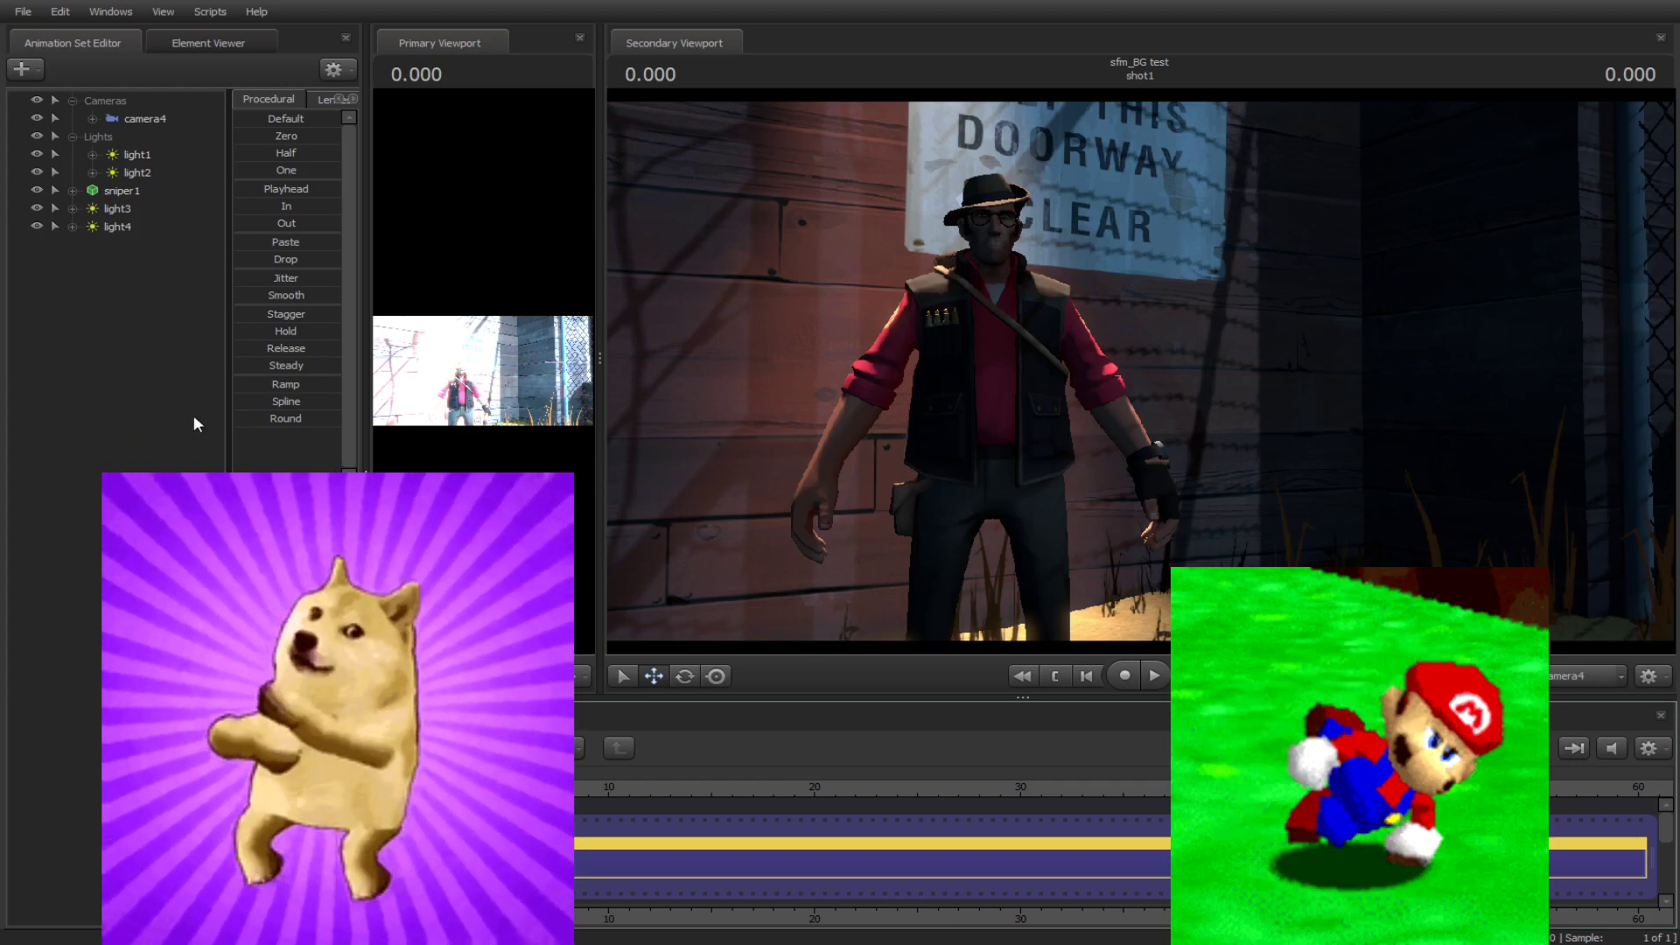
pyautogui.click(140, 401)
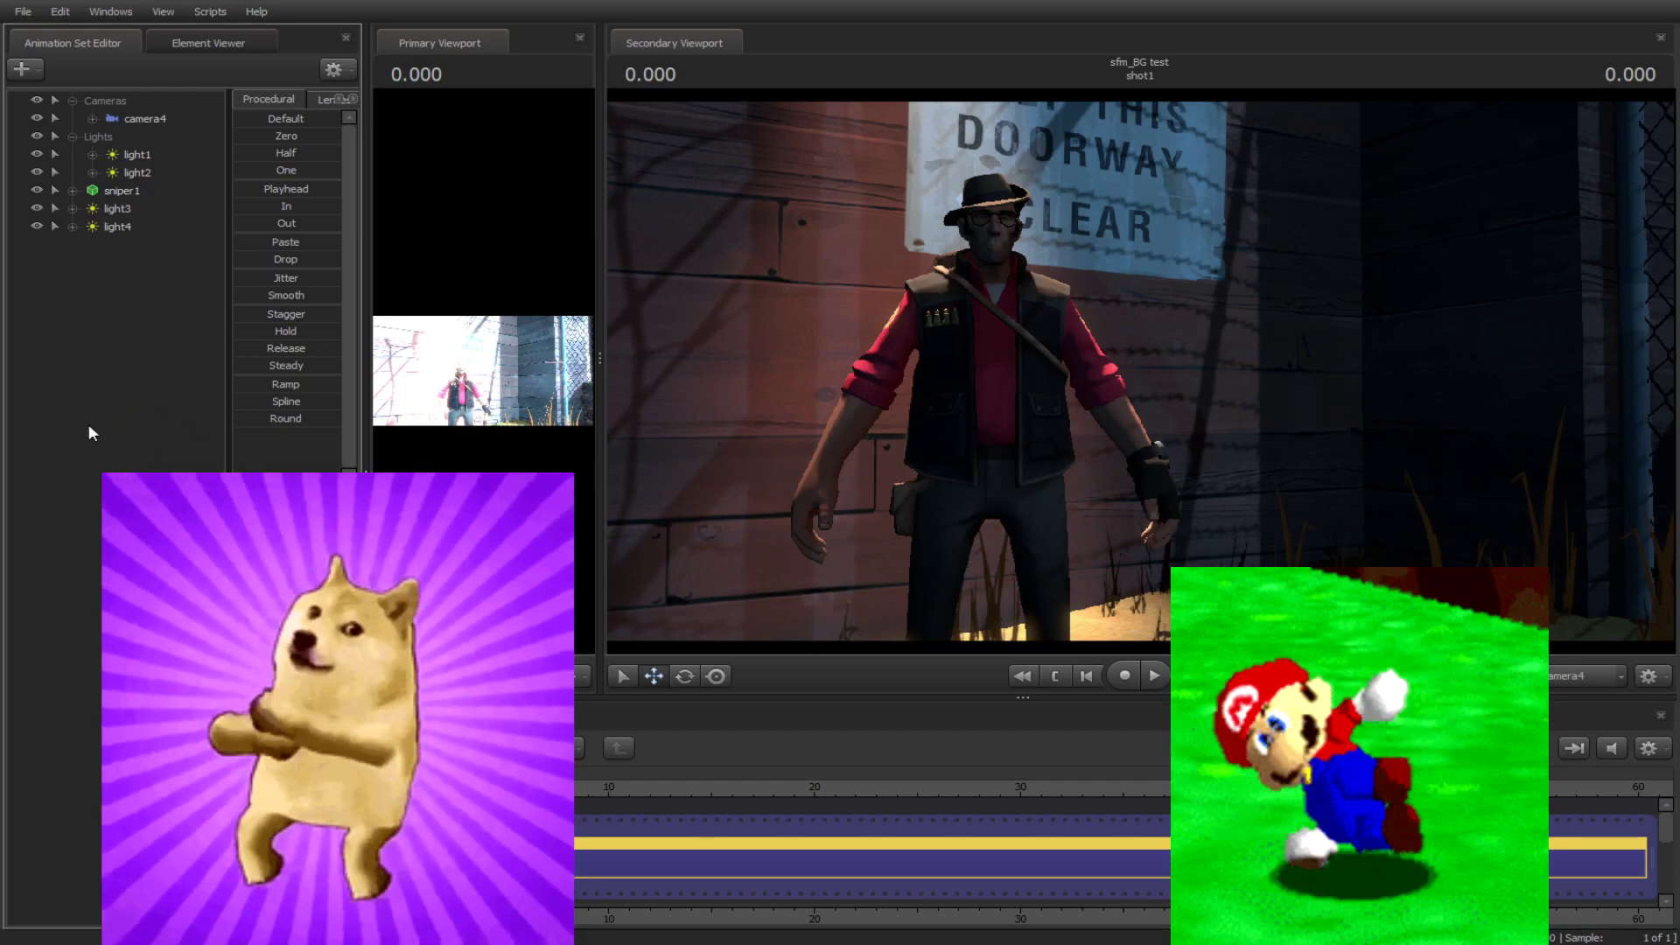